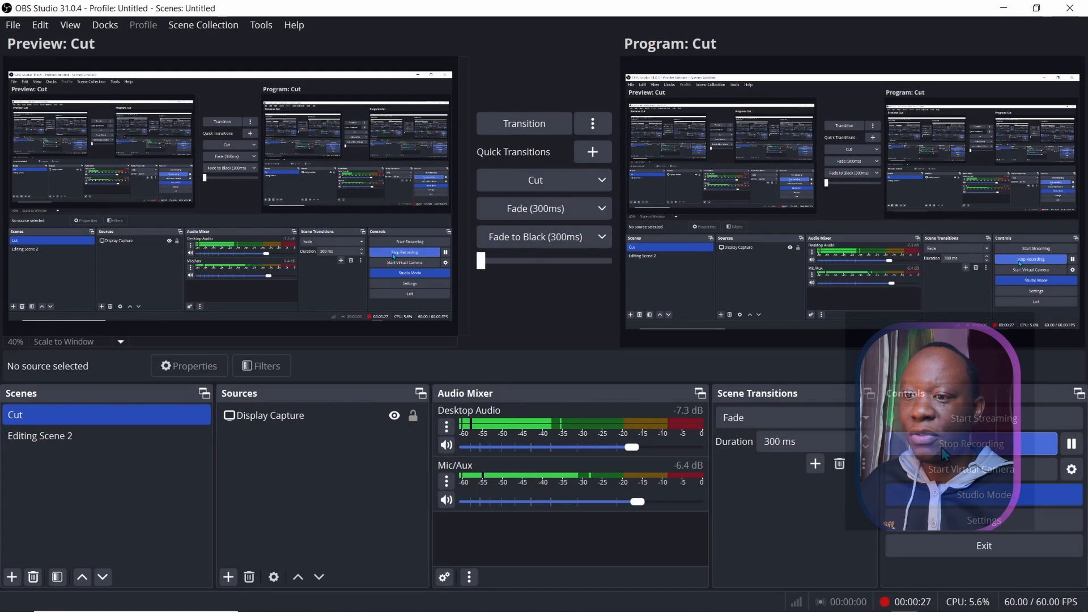
Step: Start a new project folder in the Project Manager, naming it cloning_tuts
click(996, 7)
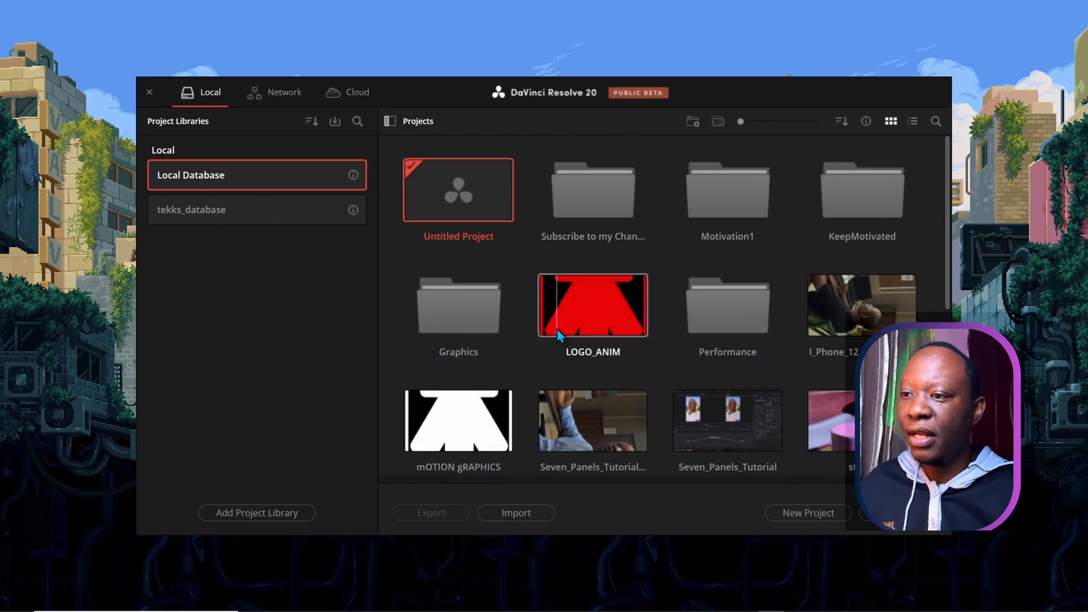
mouse_move(581, 610)
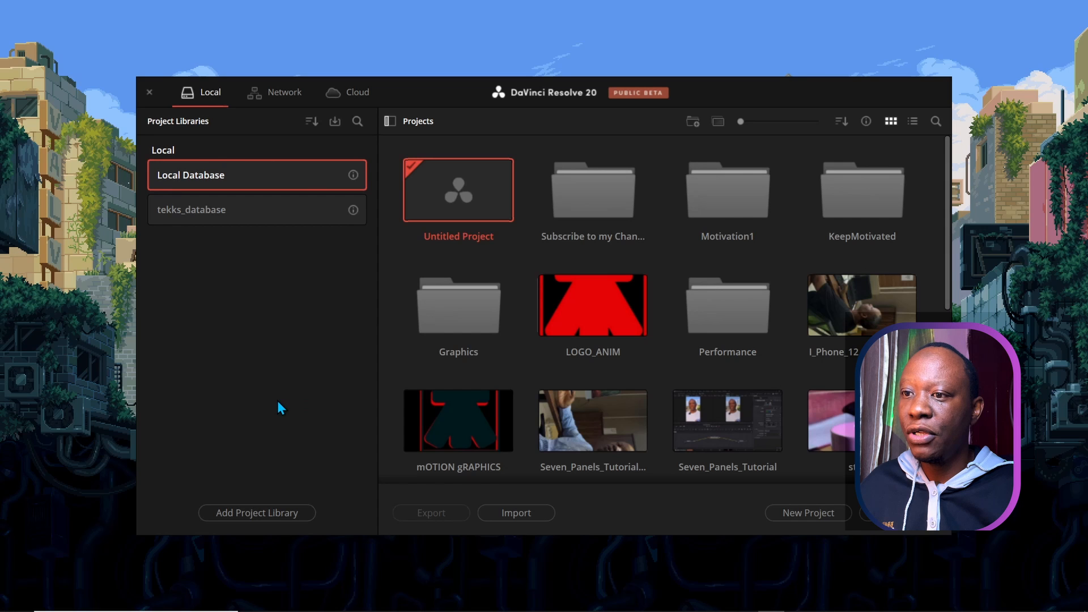
click(692, 122)
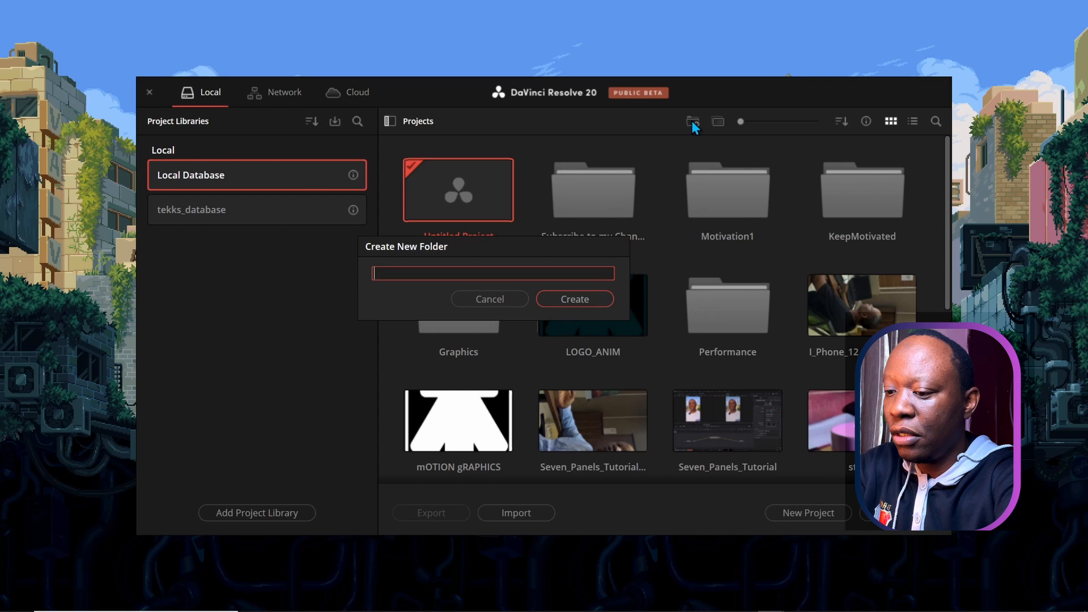
text(cl)
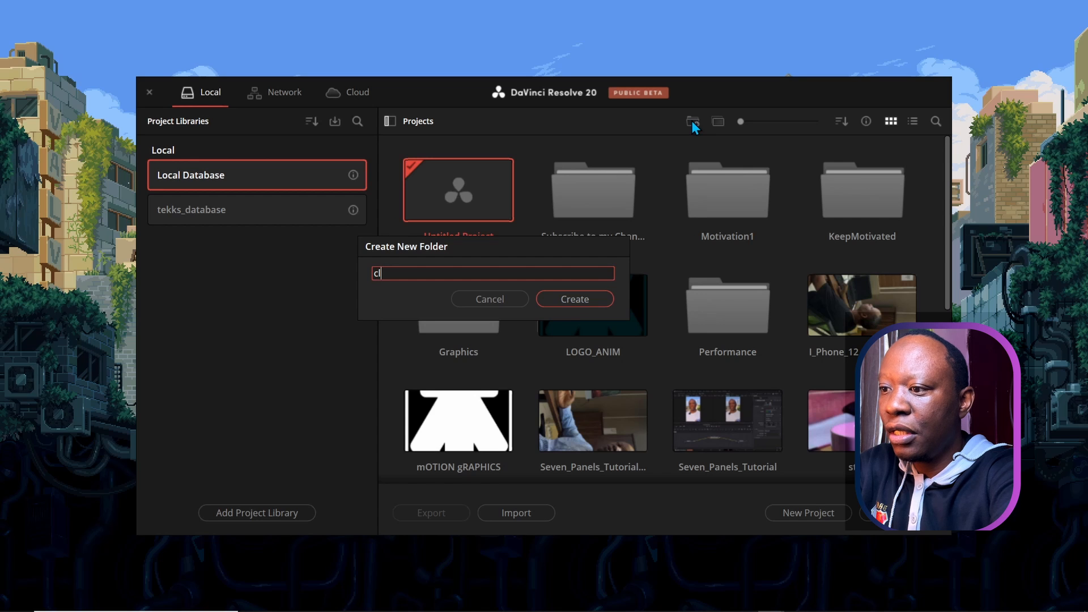
text(on)
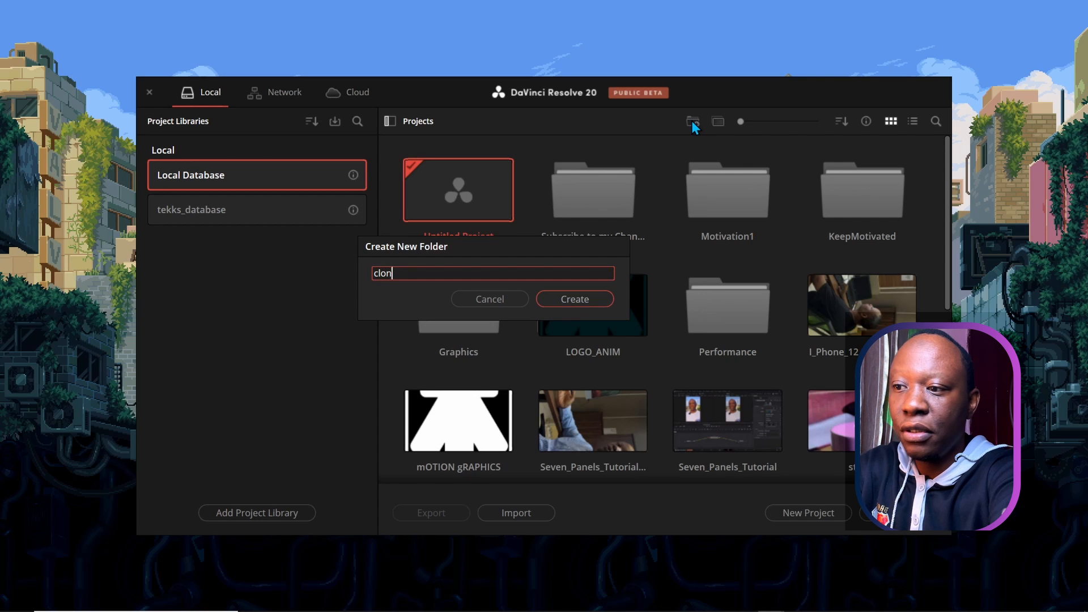
text(ing_ti)
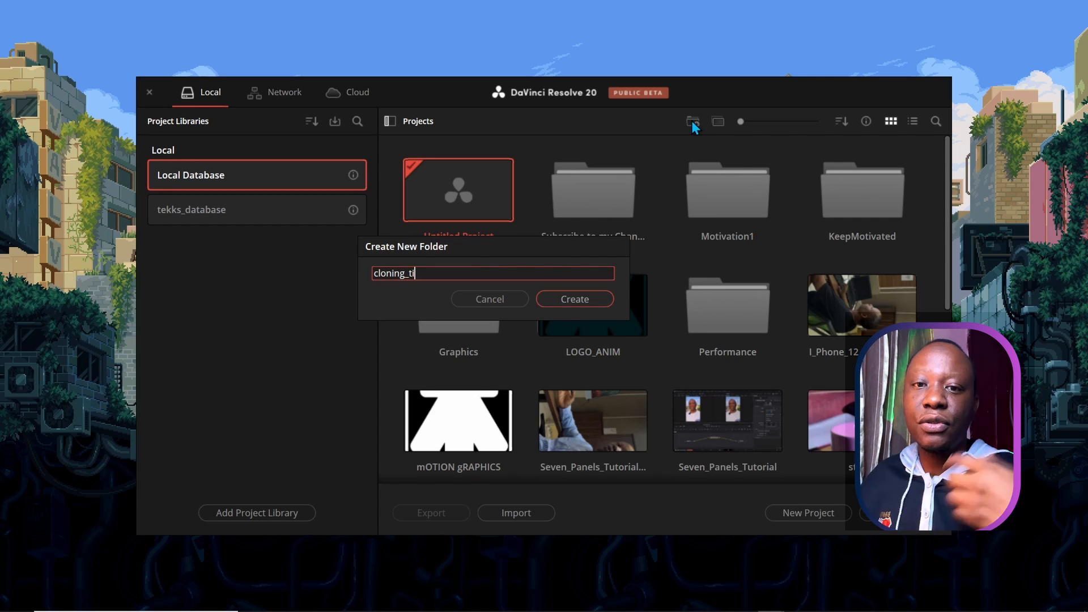
key(BackSpace)
text(uts)
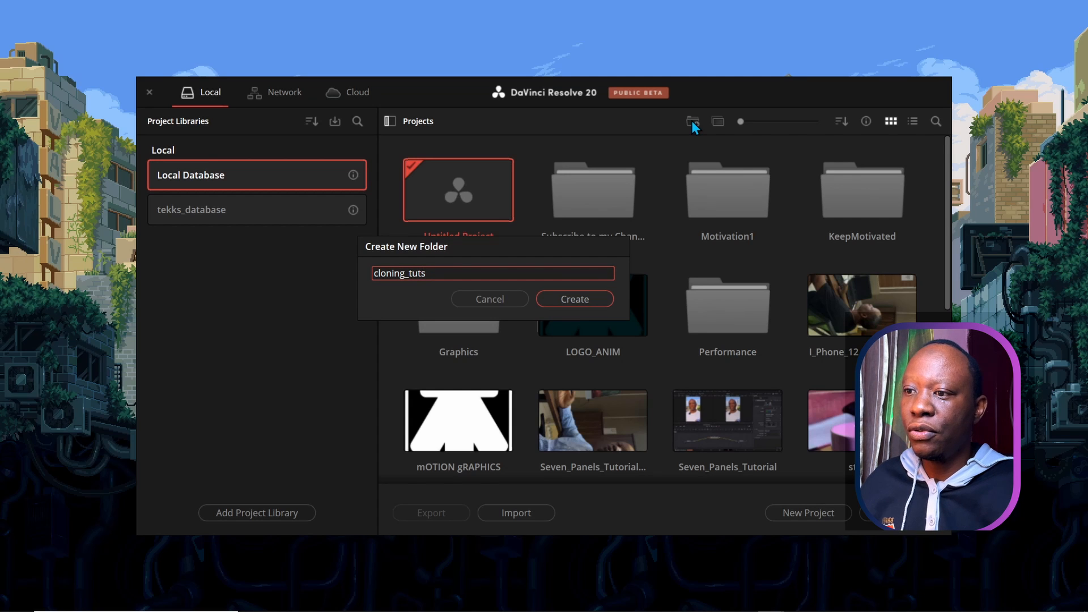
Step: Create the cloning_tuts folder, open it, and create and open a new project named cloning
click(560, 296)
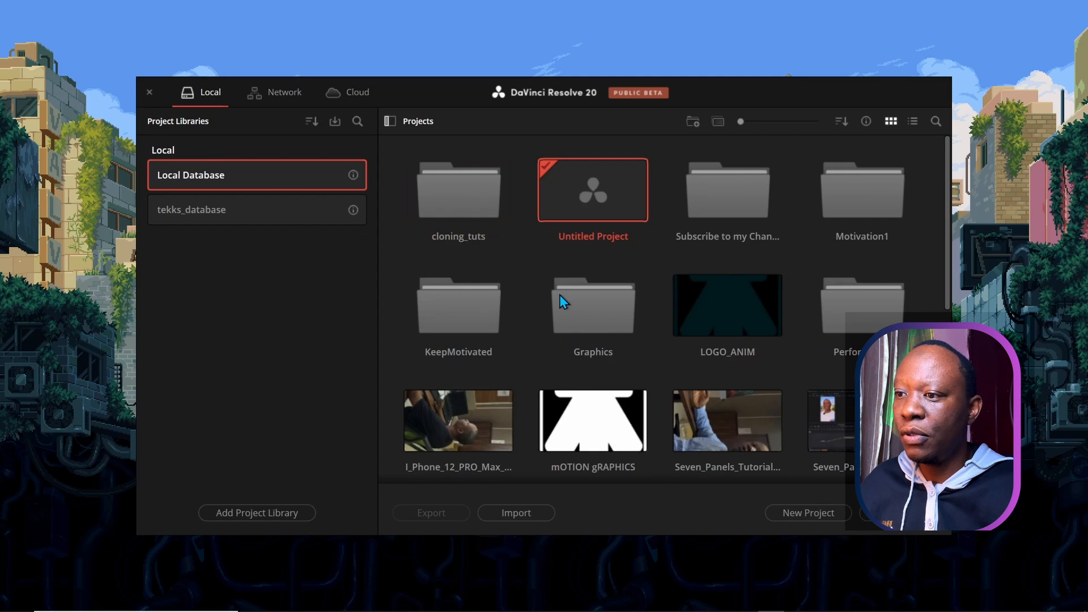
double_click(448, 205)
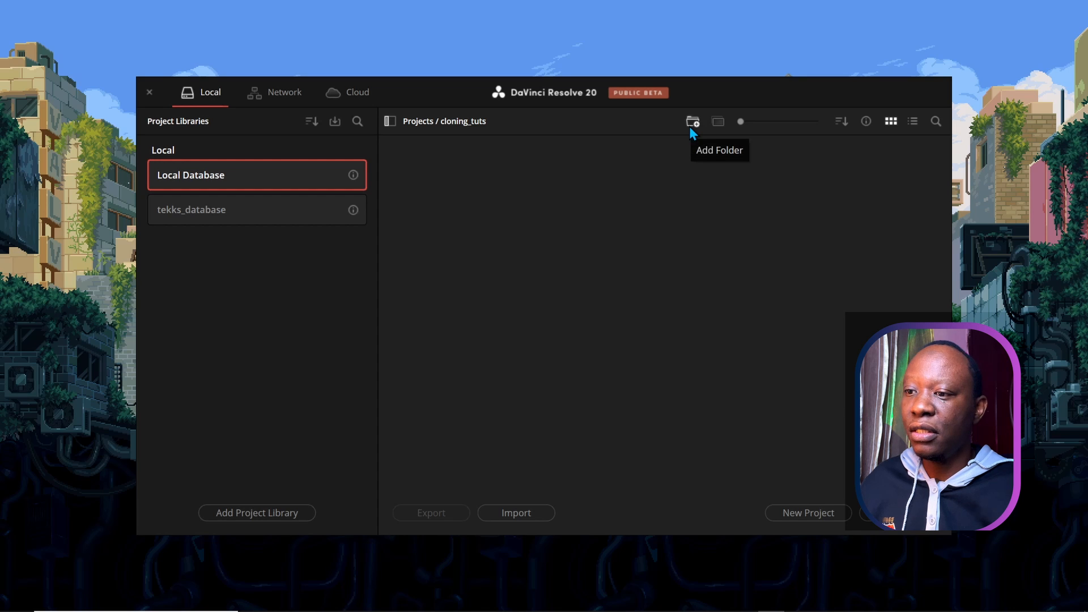
click(784, 514)
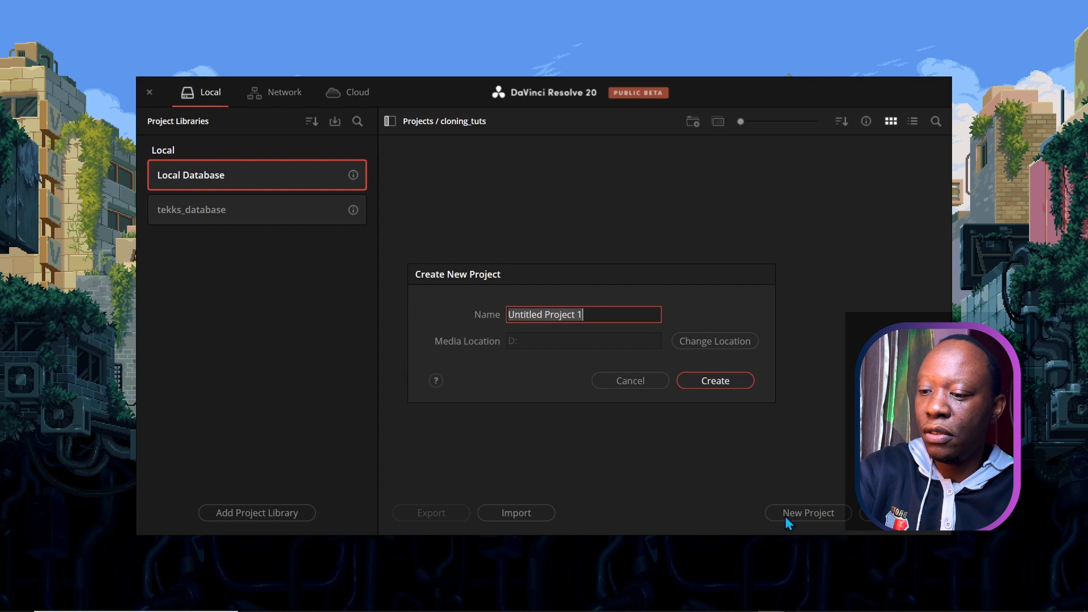
text(c)
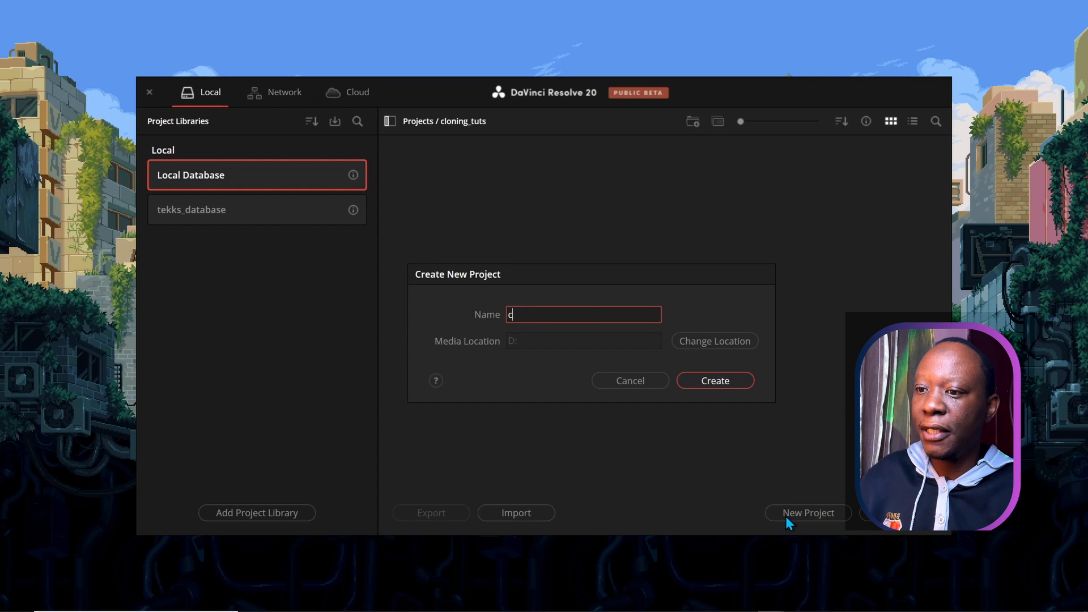
text(loning)
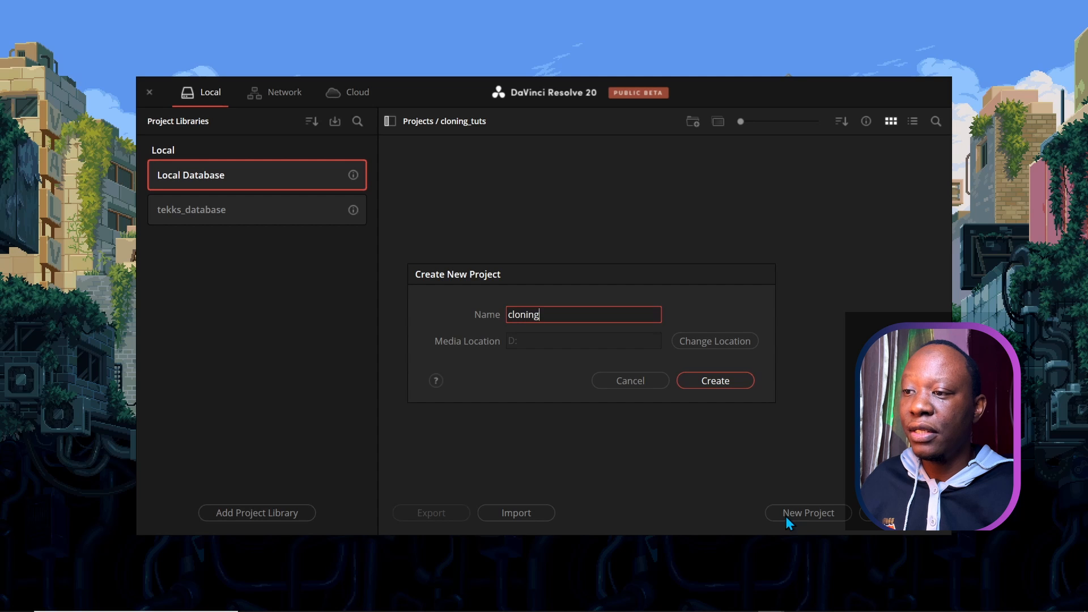
click(715, 380)
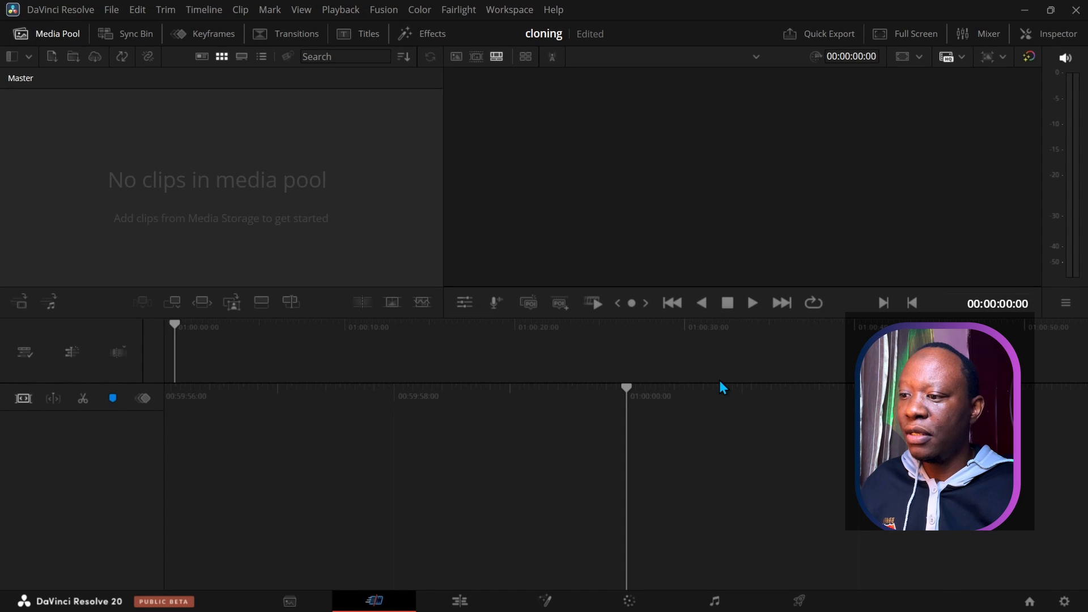
click(277, 606)
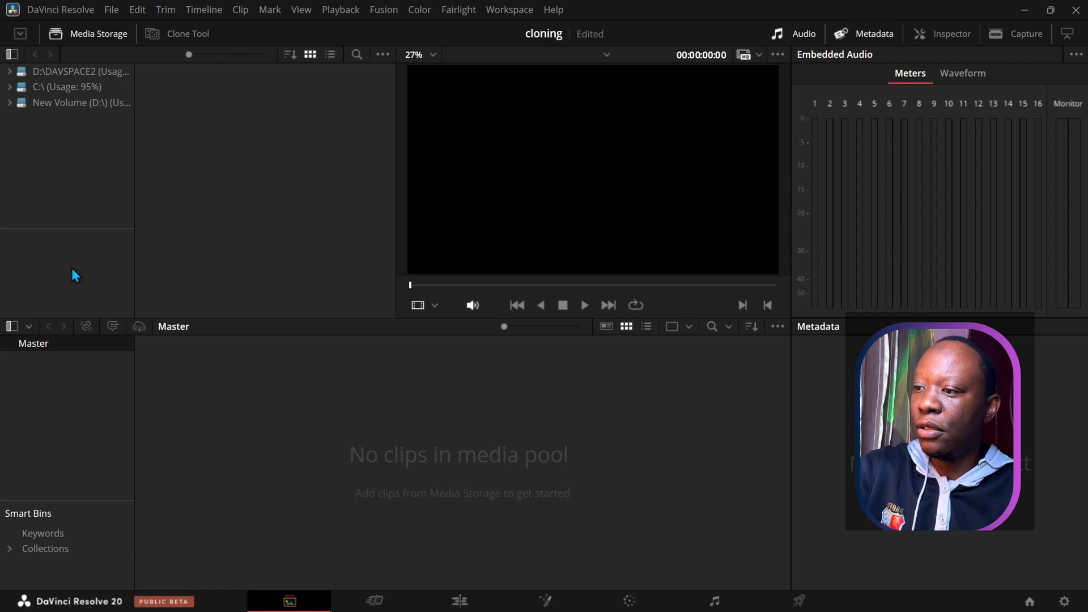
Step: Import A001_07270628_C002.mov from Cloning\Media and change the project frame rate to match it
key(ctrl+i)
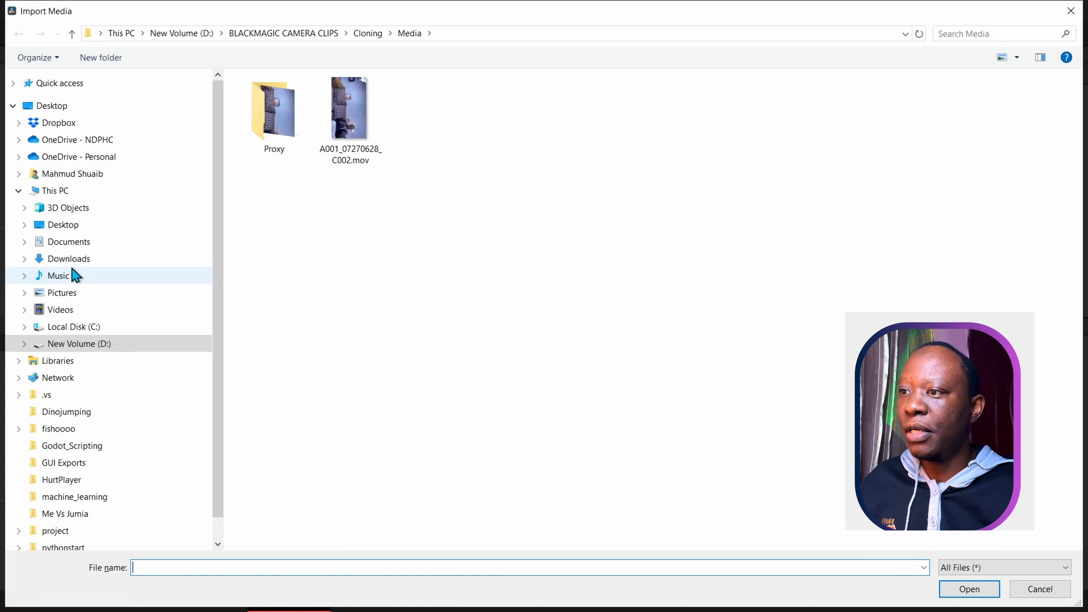
click(272, 34)
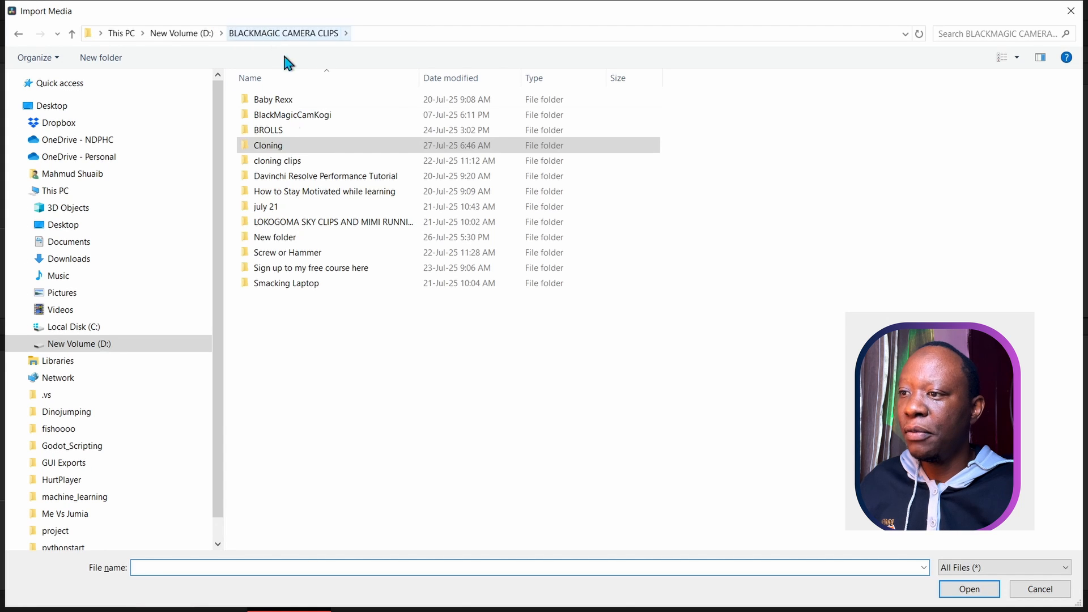
double_click(270, 152)
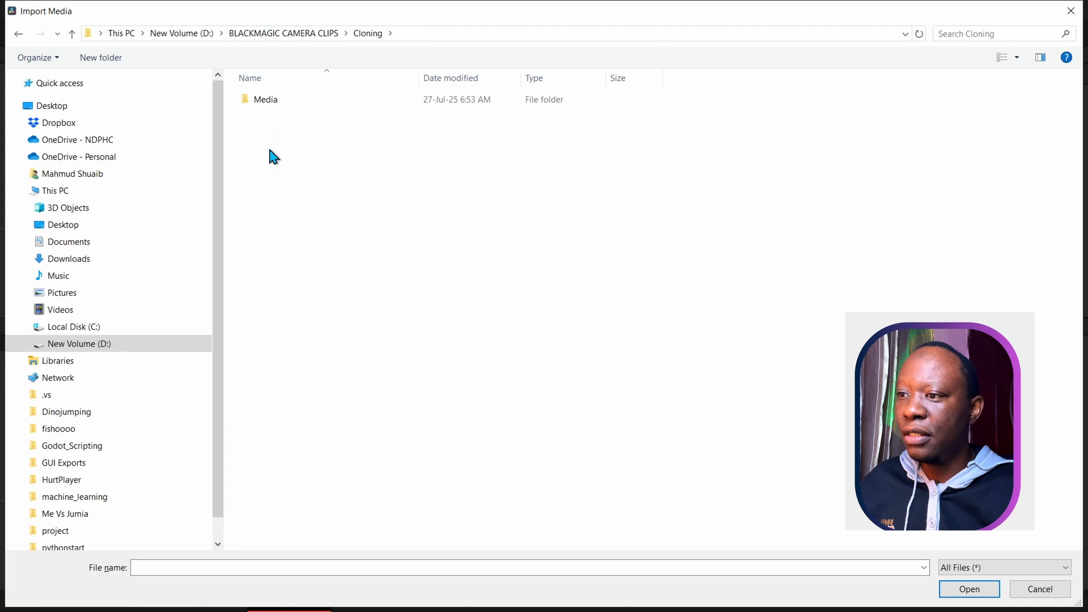
double_click(268, 102)
click(349, 113)
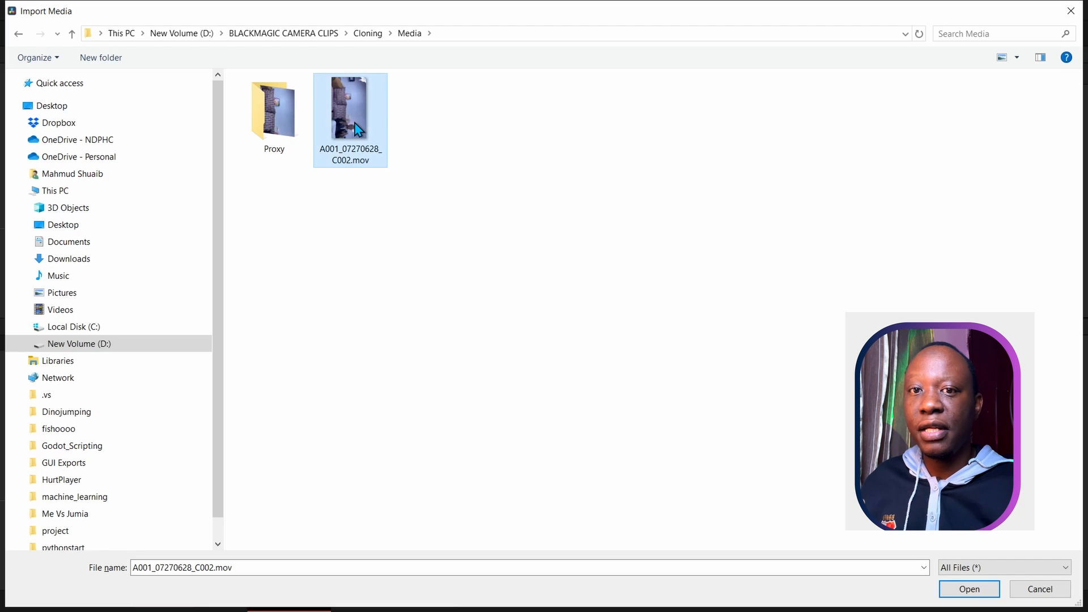
click(968, 589)
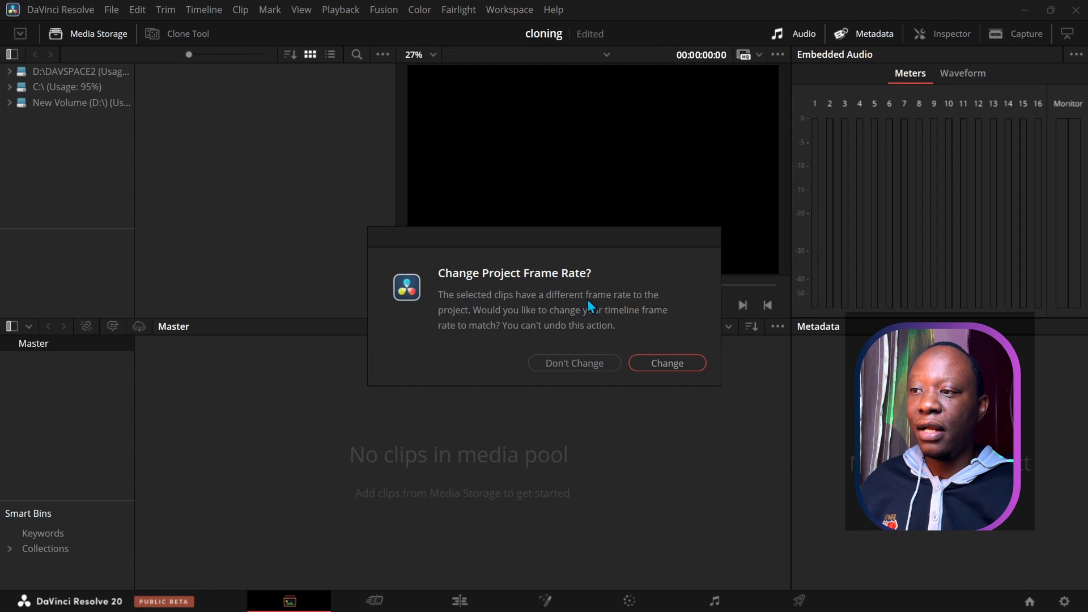
click(656, 363)
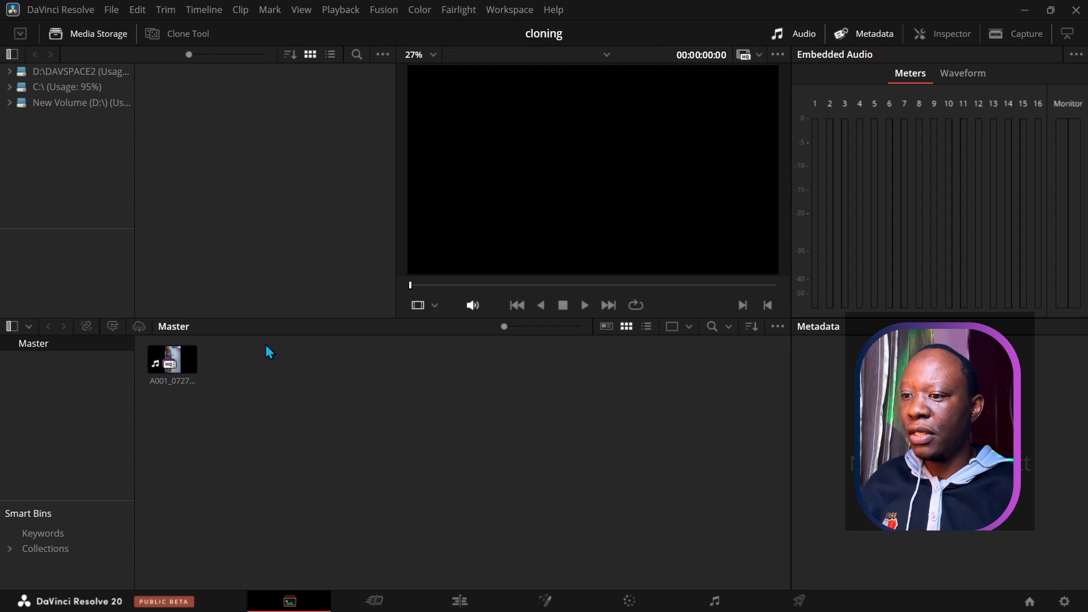
click(176, 366)
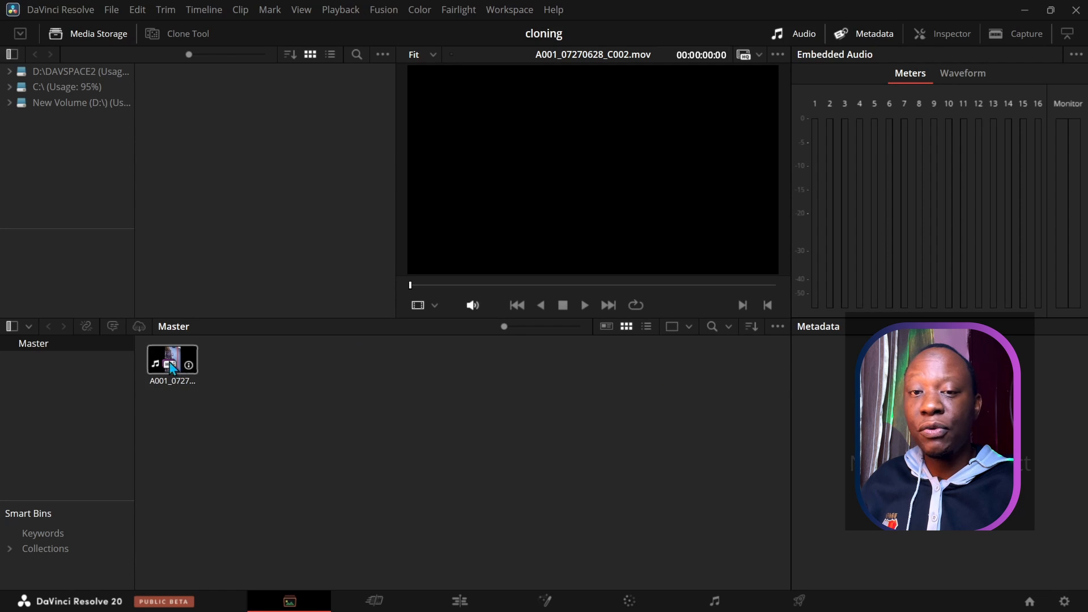
Step: Switch to the Edit page, then dismiss the clip's context menu and clear the selection
click(458, 603)
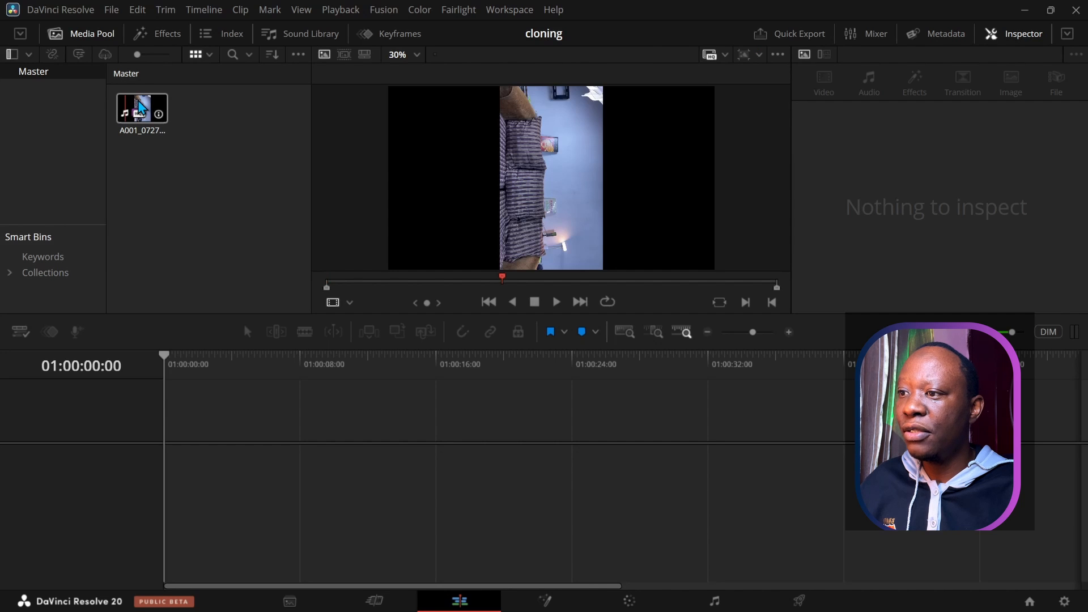
right_click(139, 104)
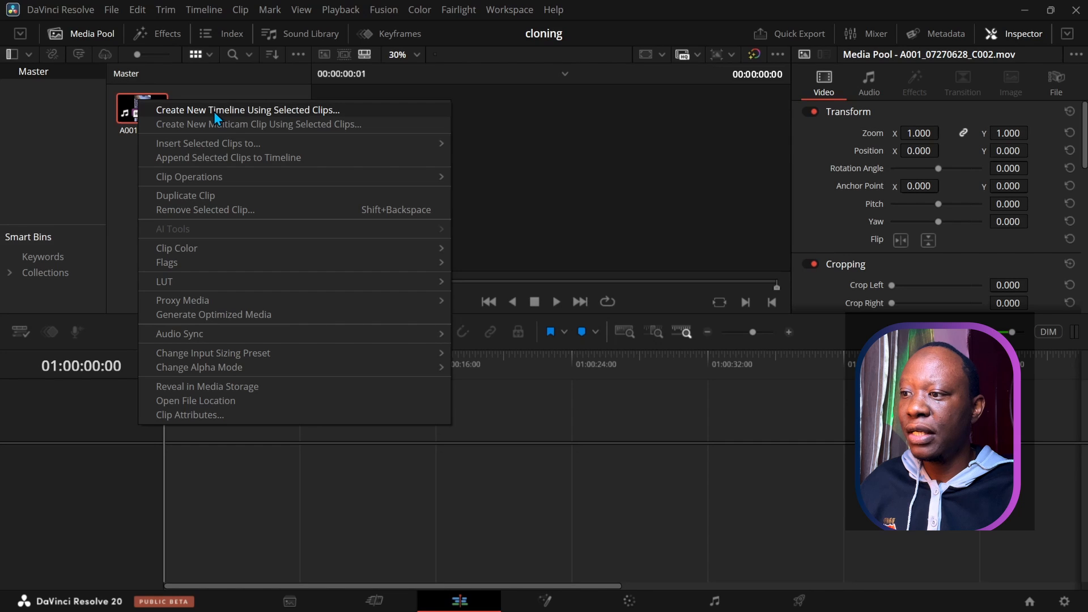
click(120, 189)
click(120, 189)
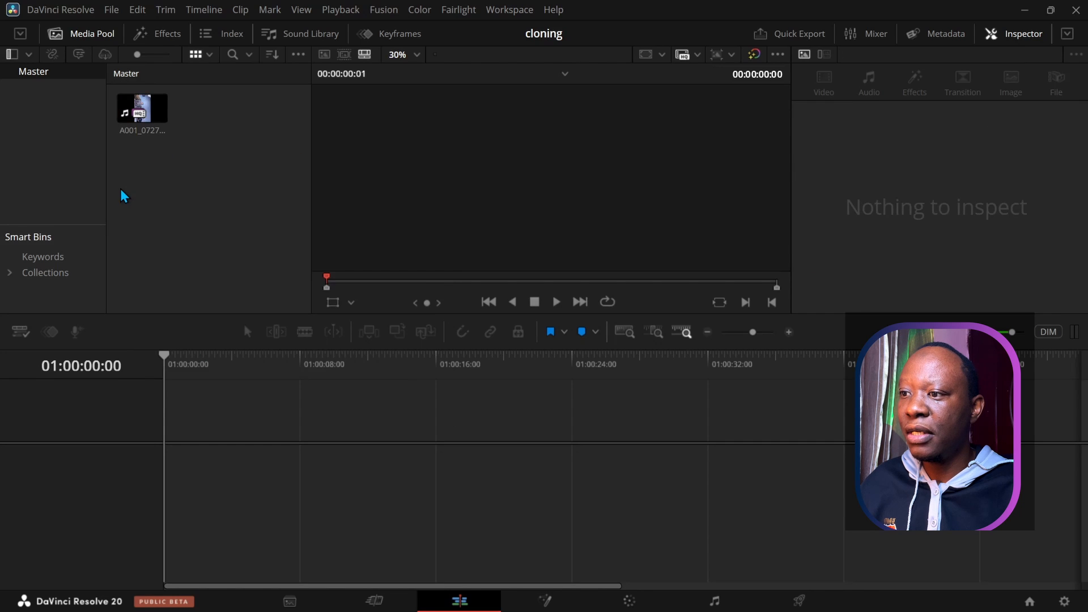
Step: Create a new timeline named clones with 2 video tracks and 2 audio tracks
right_click(142, 188)
mouse_move(167, 194)
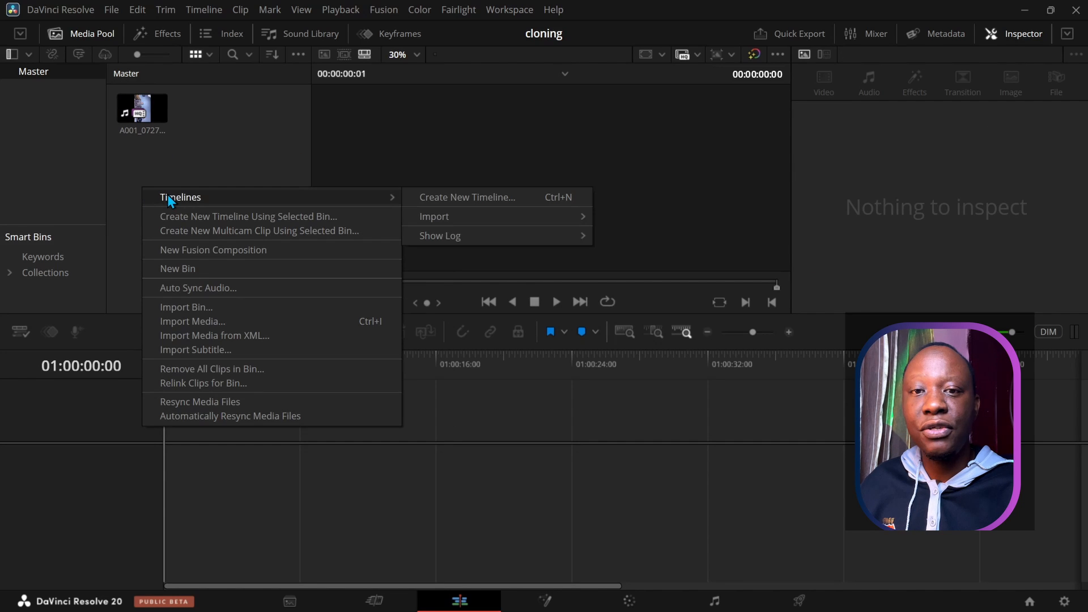
click(442, 199)
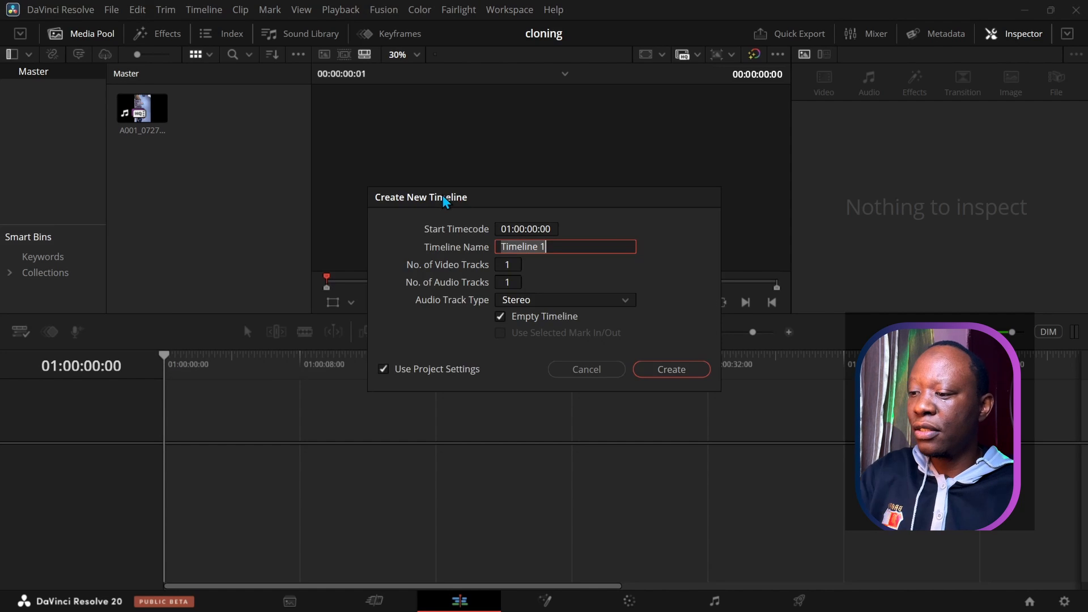
click(508, 264)
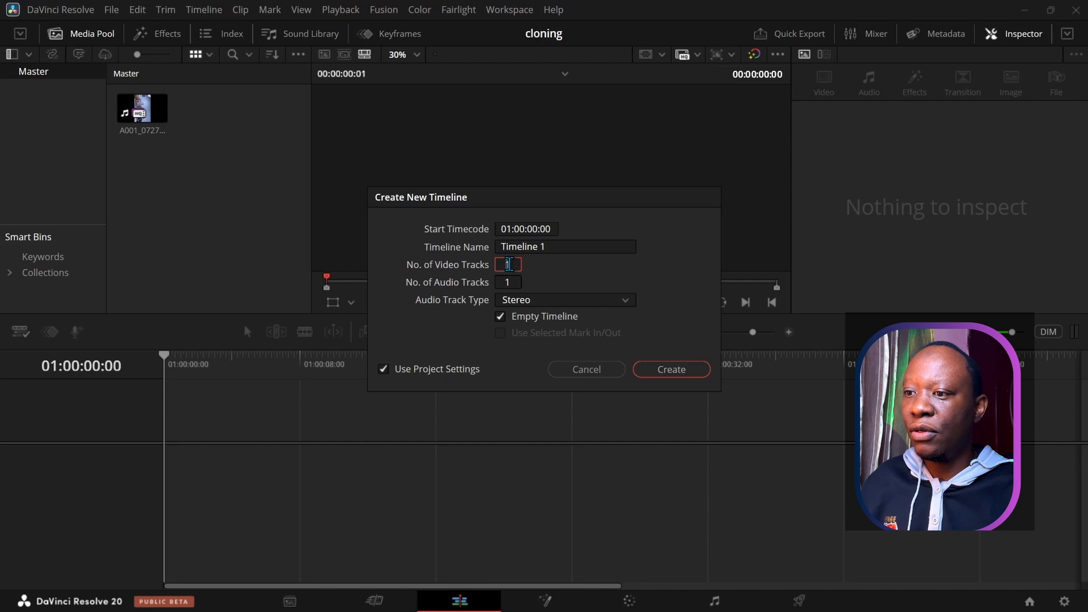
text(2)
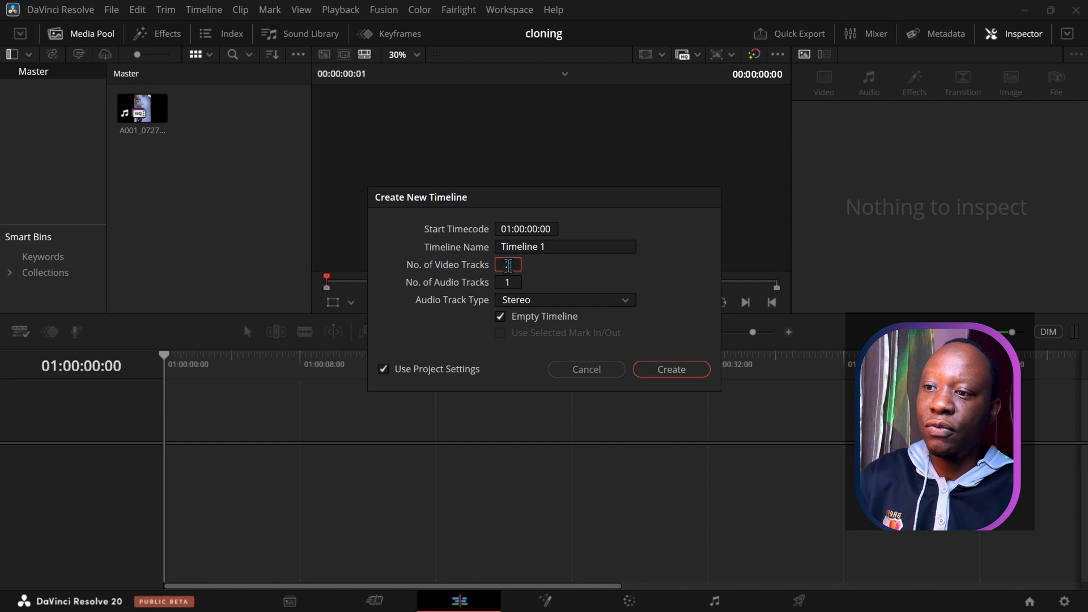
click(505, 280)
text(2)
drag(554, 245, 477, 243)
text(c)
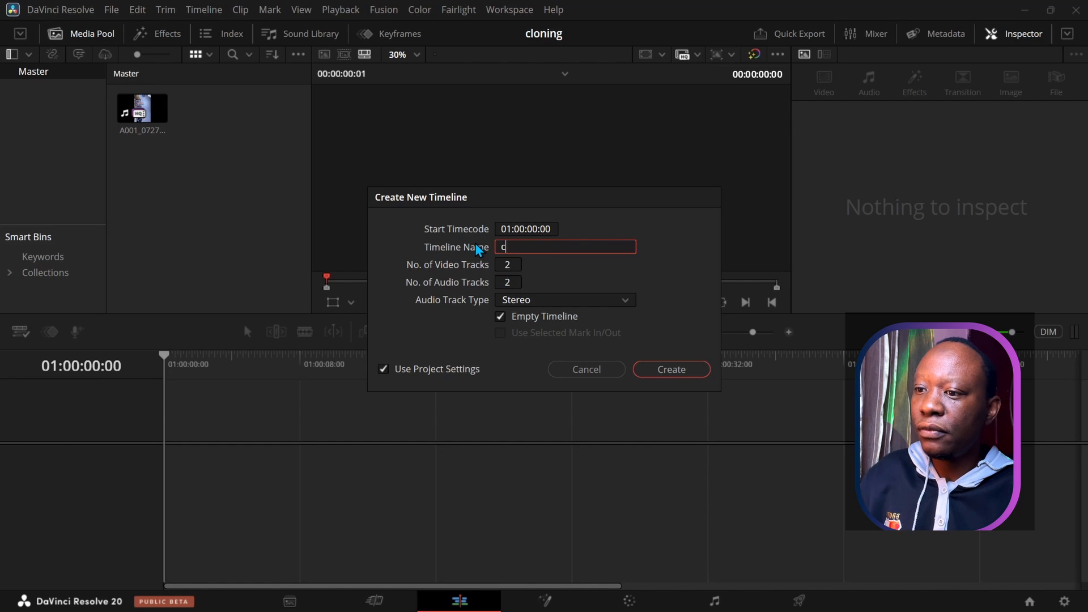
text(lones)
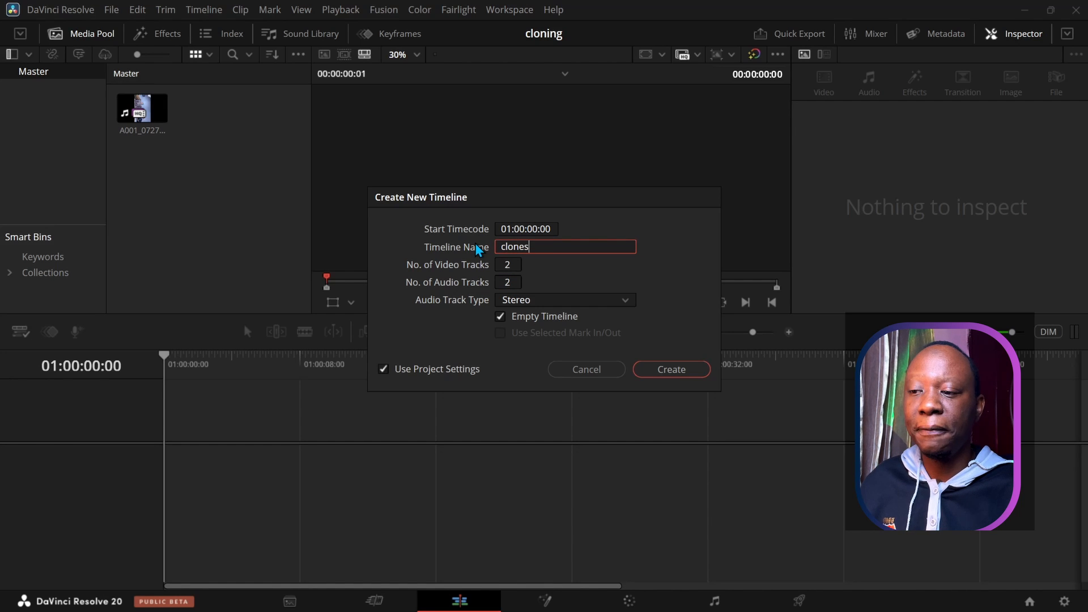
click(673, 371)
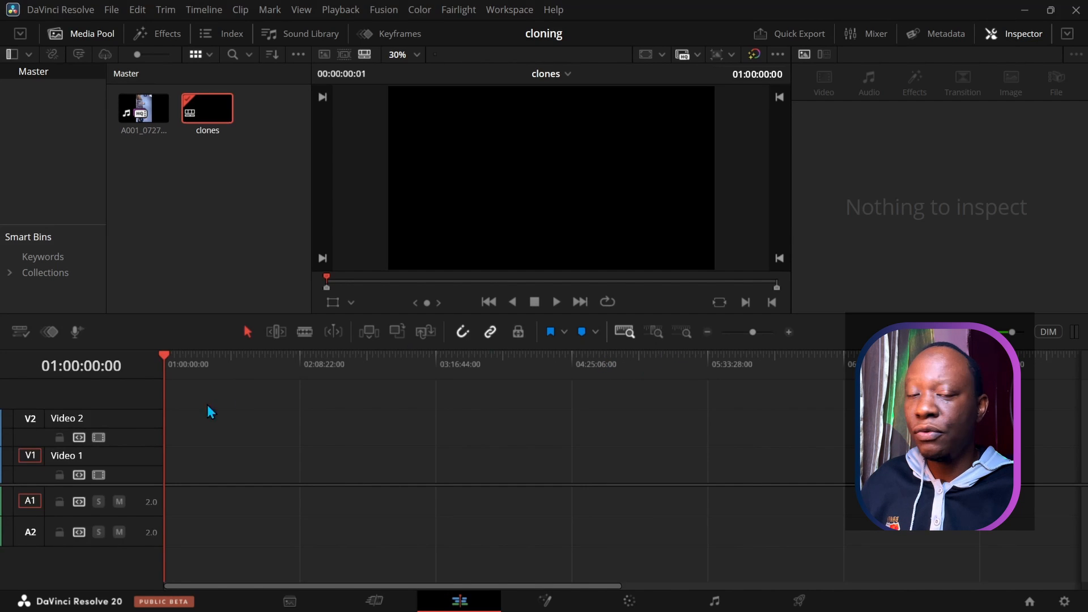
double_click(65, 419)
Step: Place the A001 clip on Video 1 and Alt-drag a copy of its video onto Video 2
double_click(69, 458)
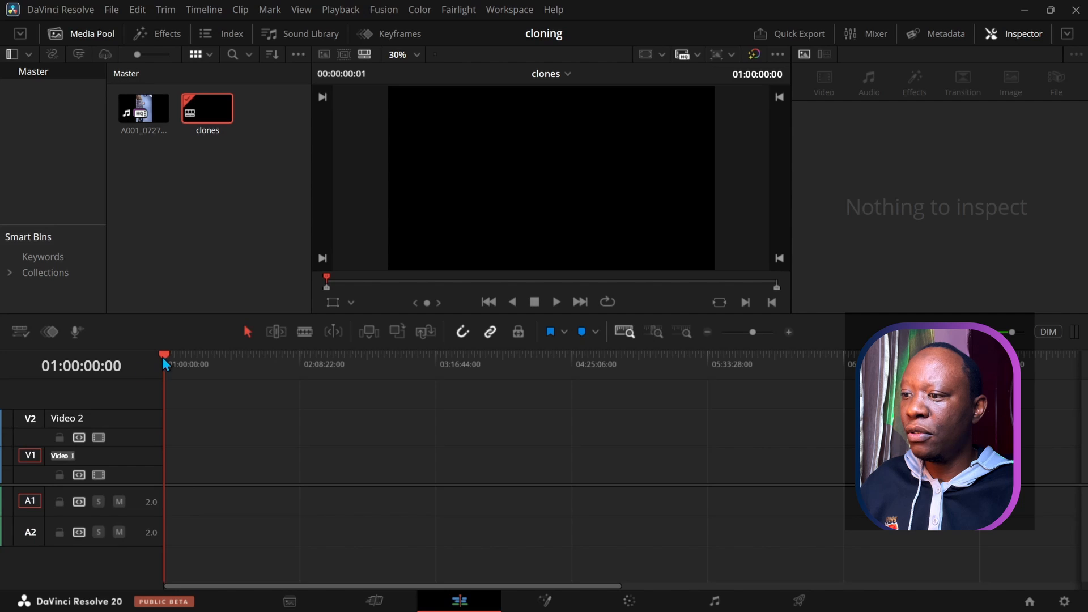
drag(147, 127, 170, 472)
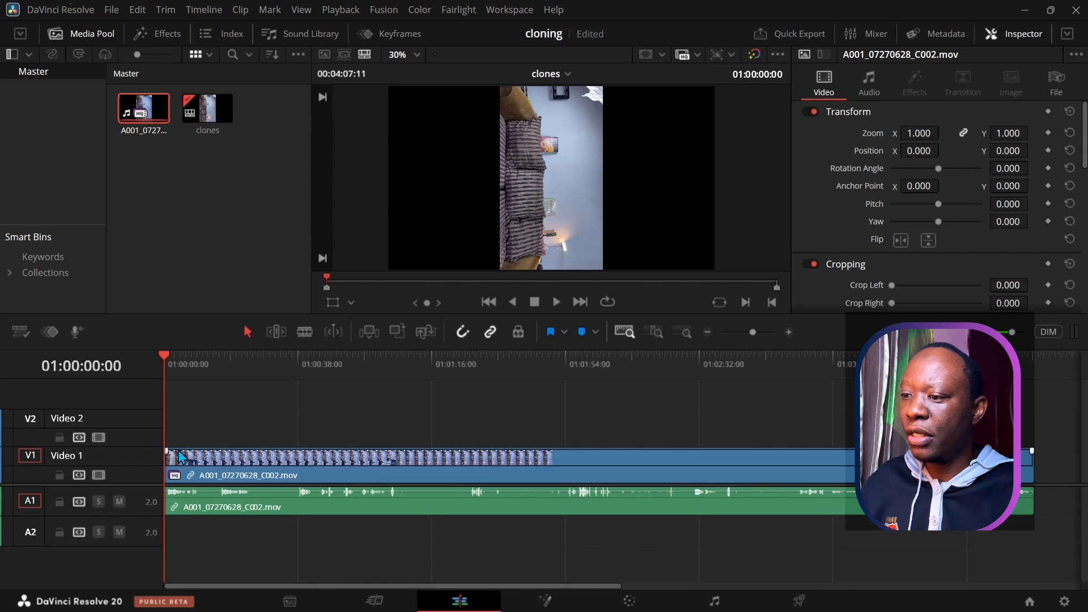
click(215, 469)
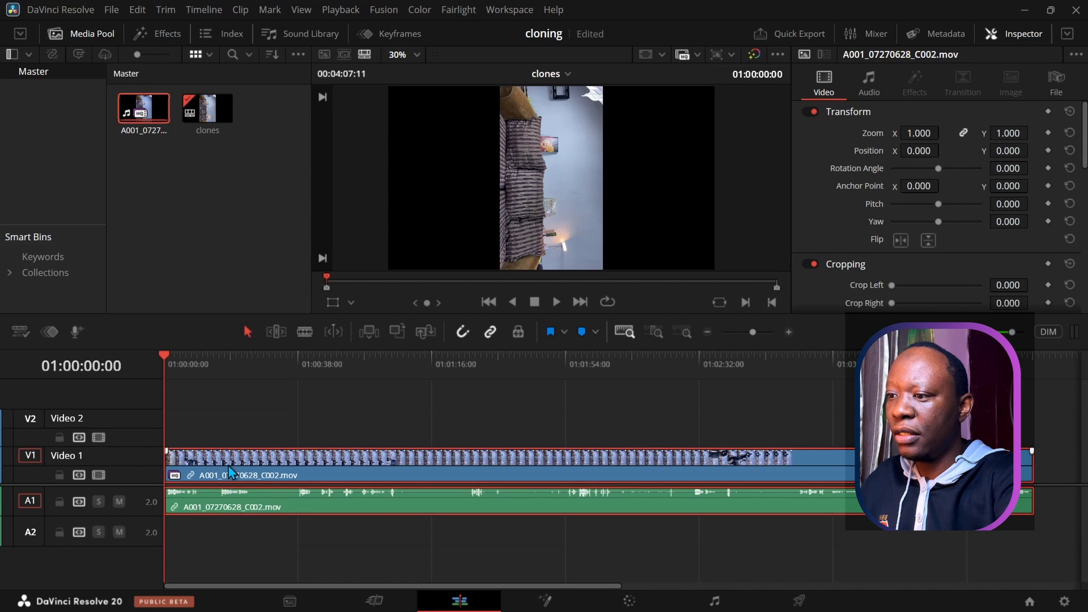
click(219, 415)
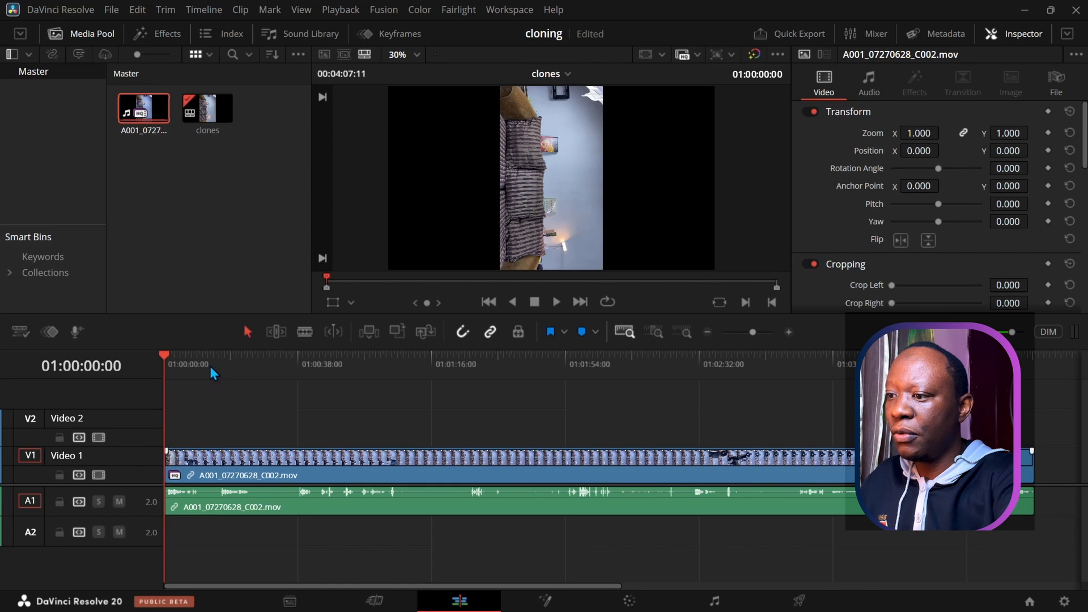
drag(228, 471, 219, 427)
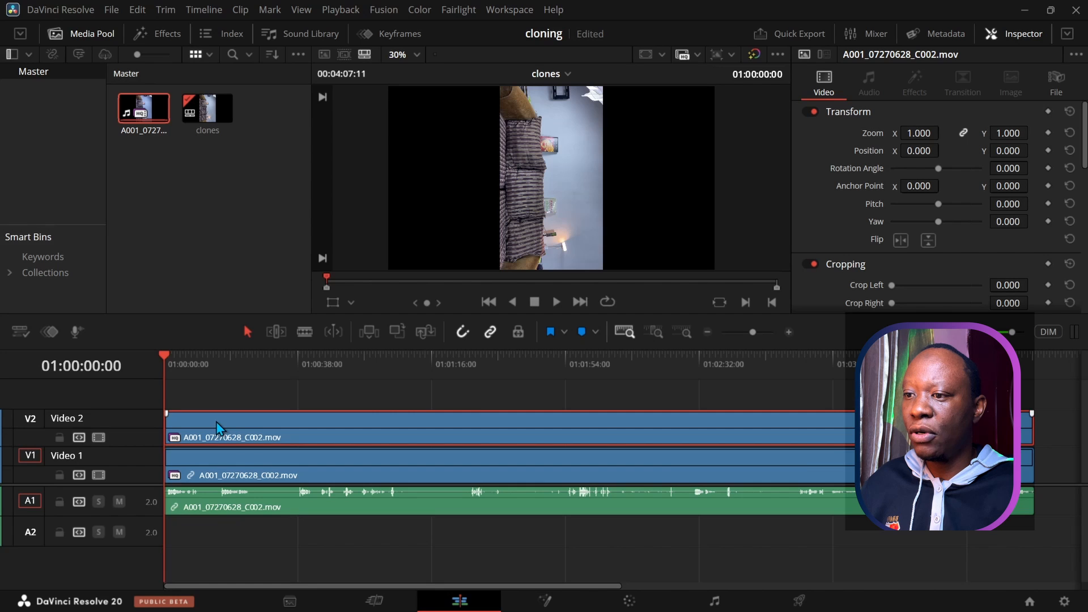
right_click(226, 427)
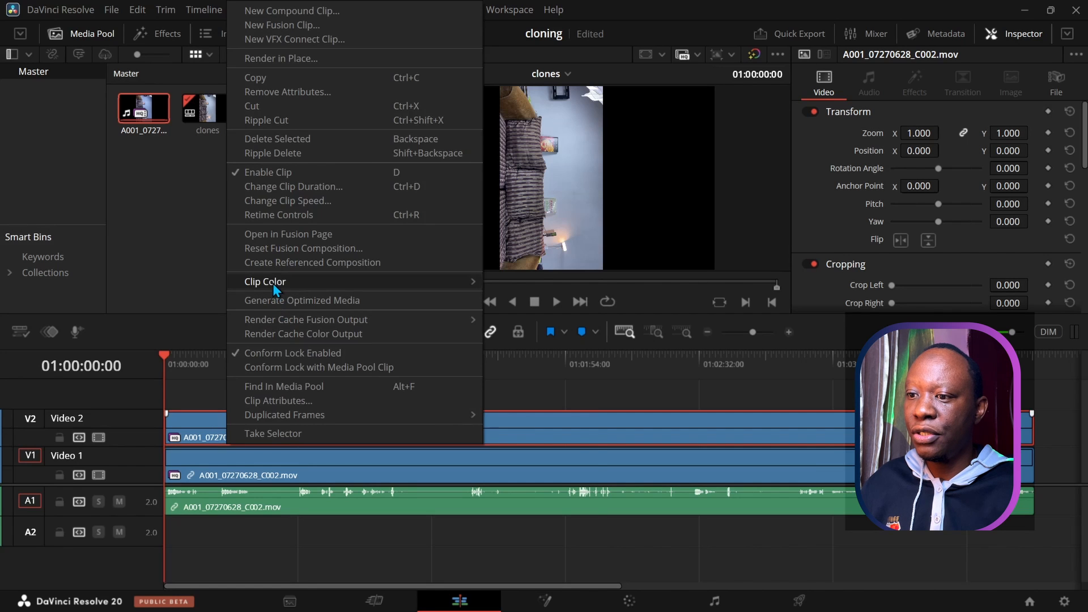
Step: Set the Video 2 copy's clip color to Orange
mouse_move(273, 283)
click(529, 300)
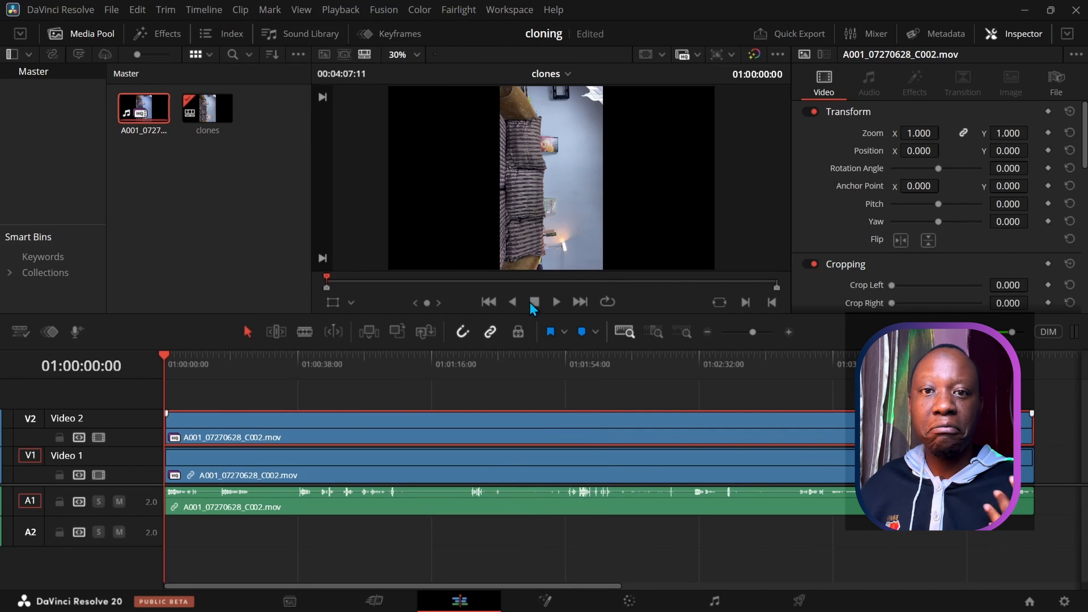
click(295, 473)
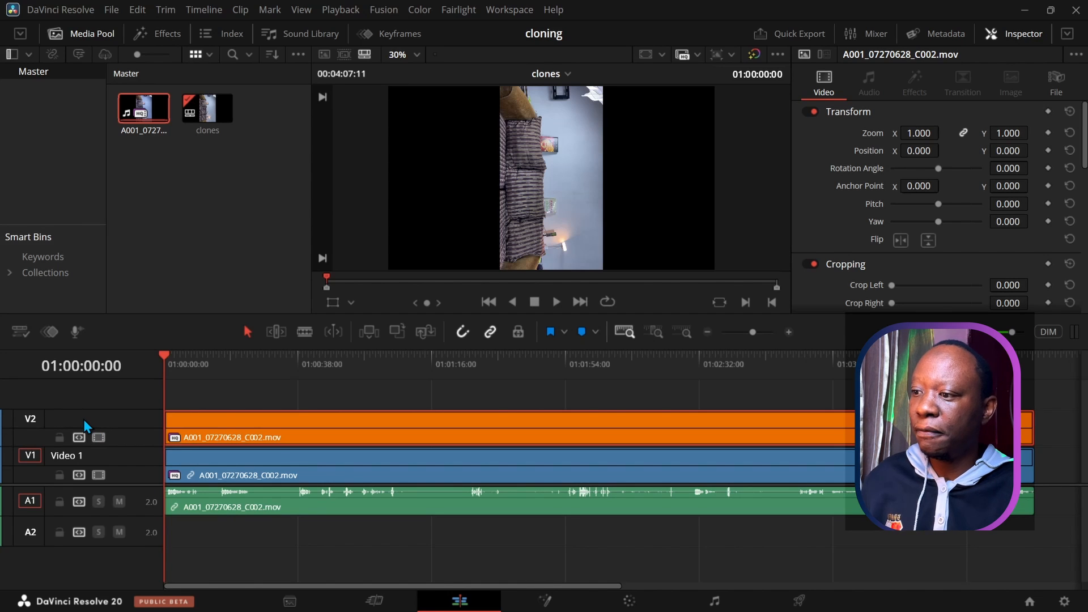
Step: Name the upper track A and the lower track B, and enable the viewer's Transform overlay
key(Return)
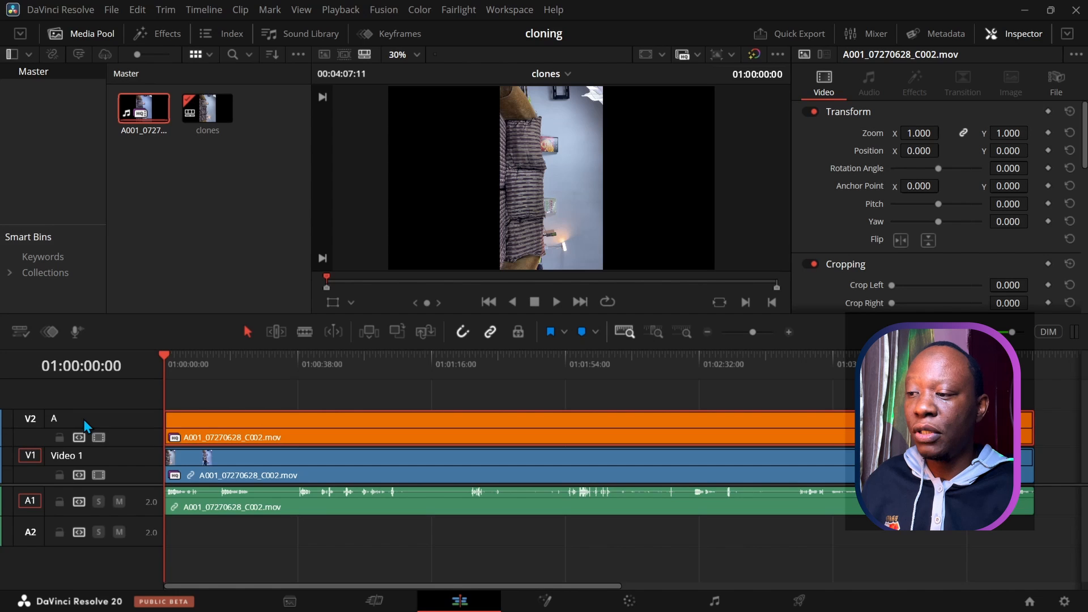
double_click(76, 456)
drag(76, 456, 38, 456)
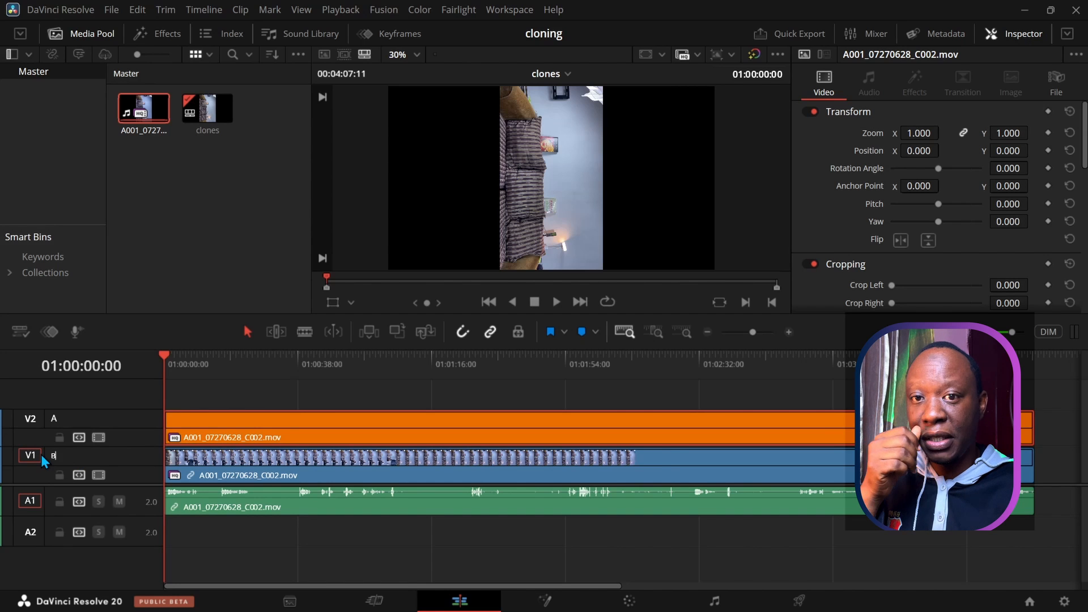
text(B)
key(Return)
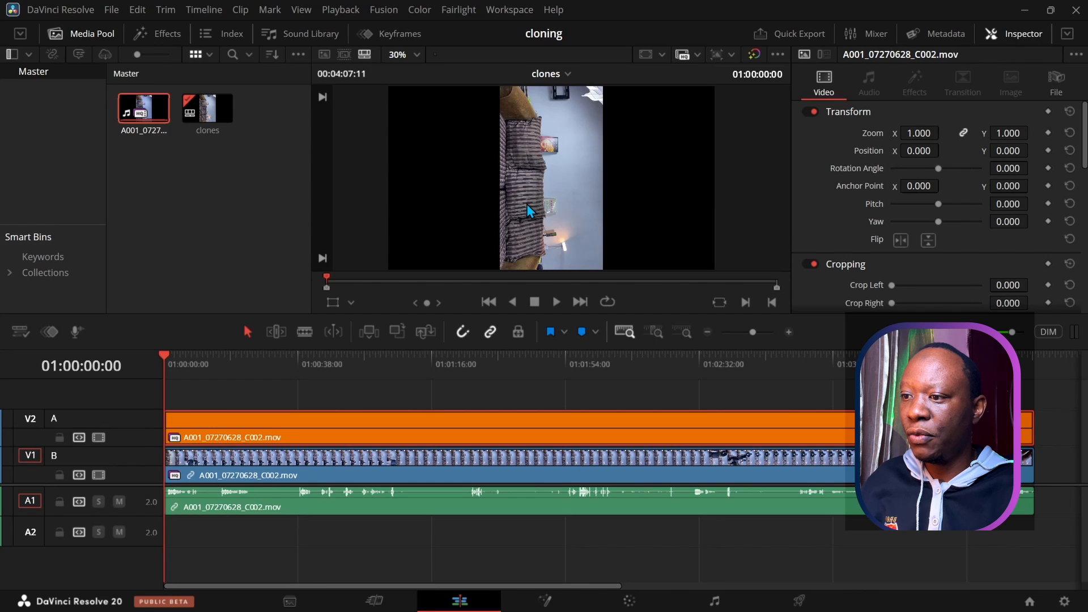
click(335, 306)
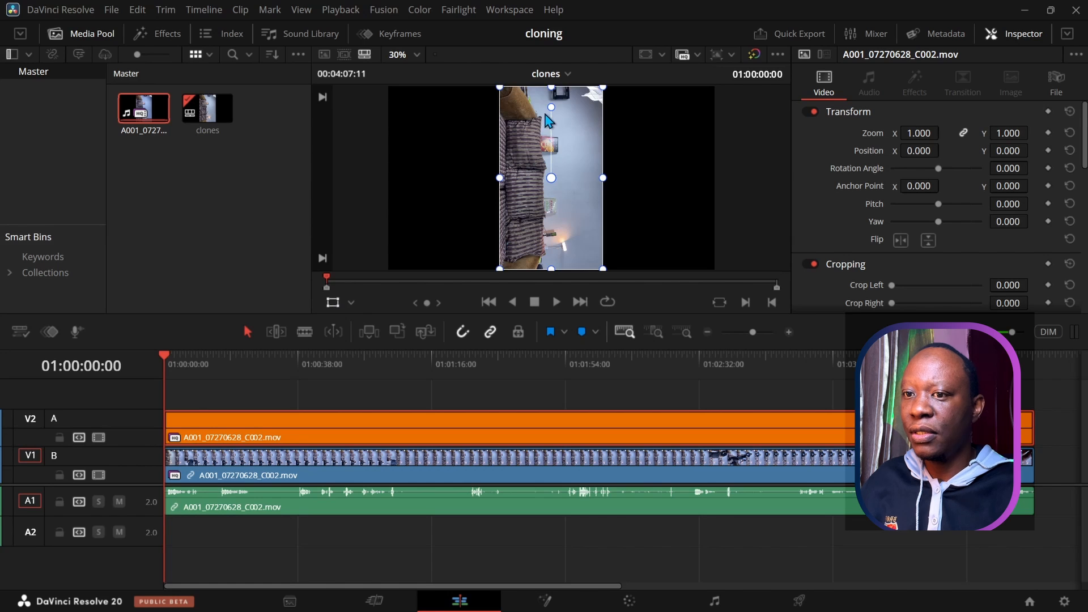
Step: Set the Rotation Angle of both the A and B clips to 90 in the Inspector
drag(551, 111, 365, 180)
click(1006, 166)
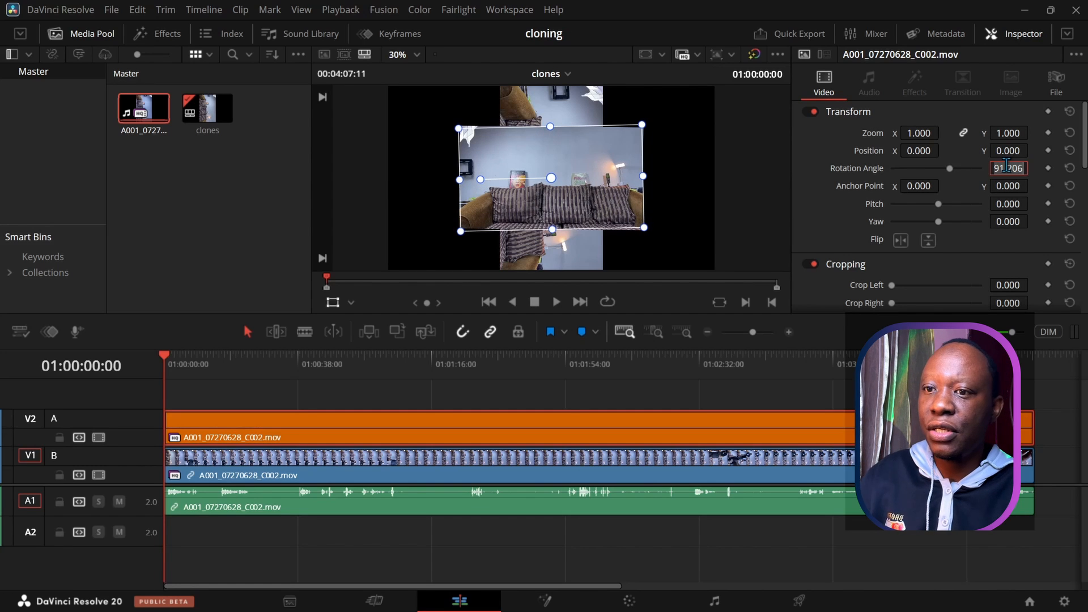
text(90)
key(Return)
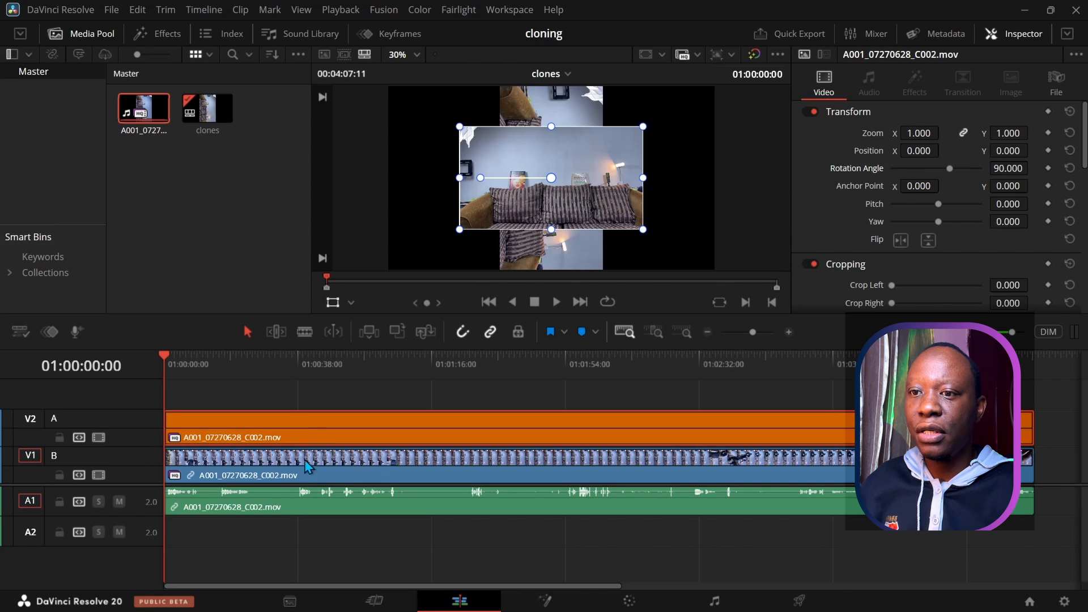
click(320, 475)
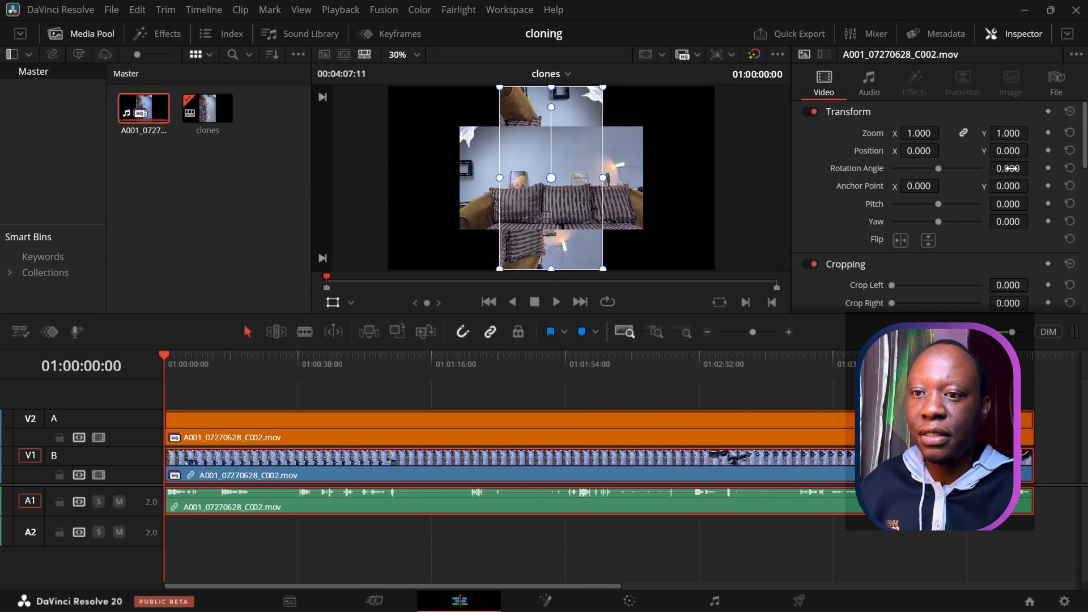
click(1012, 169)
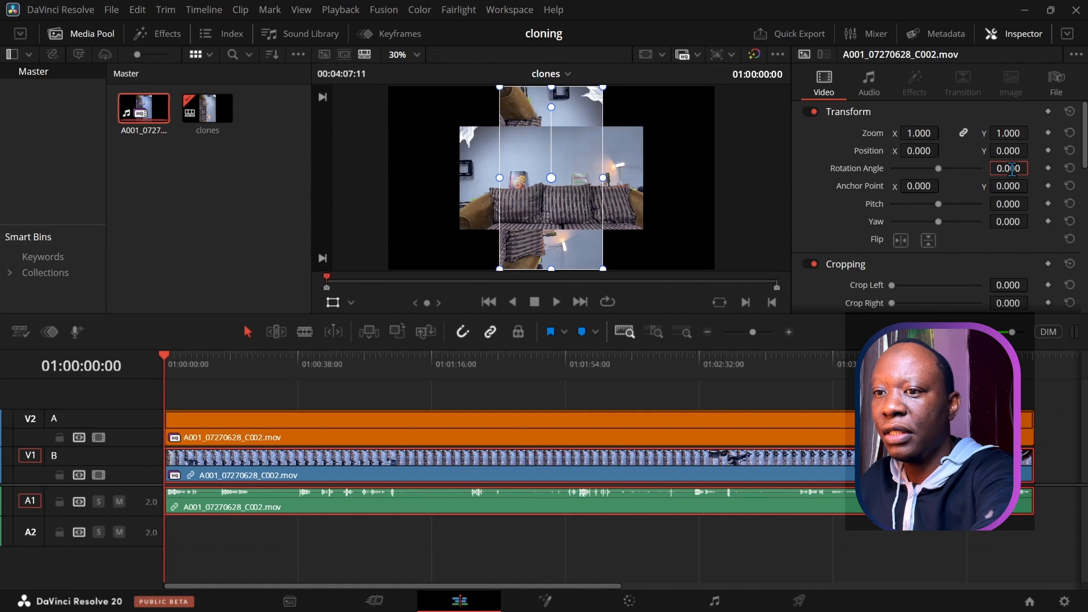
key(ctrl+a)
text(90)
key(Return)
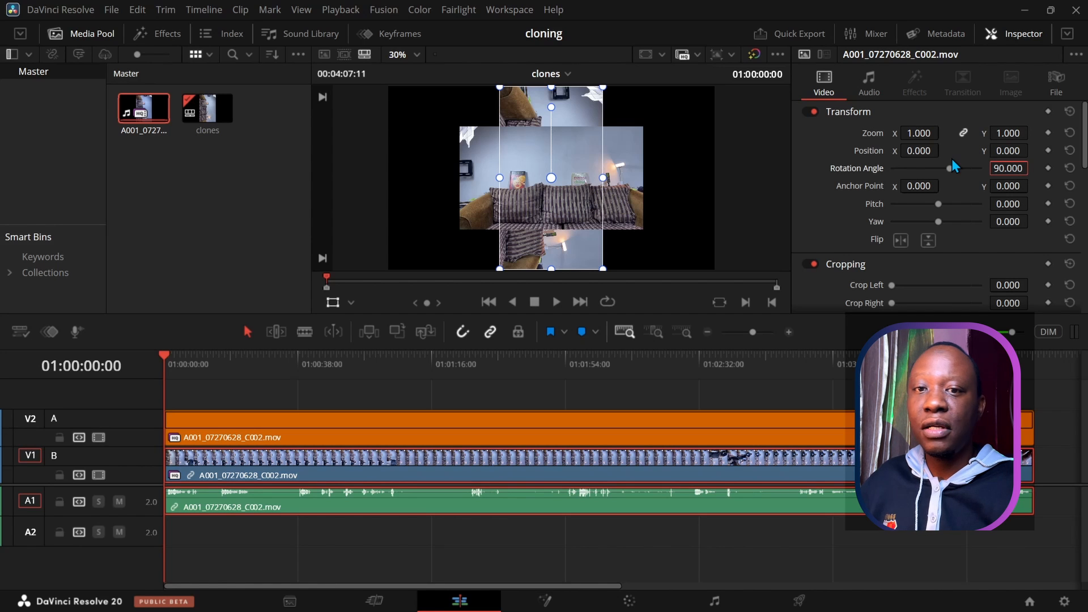
click(822, 193)
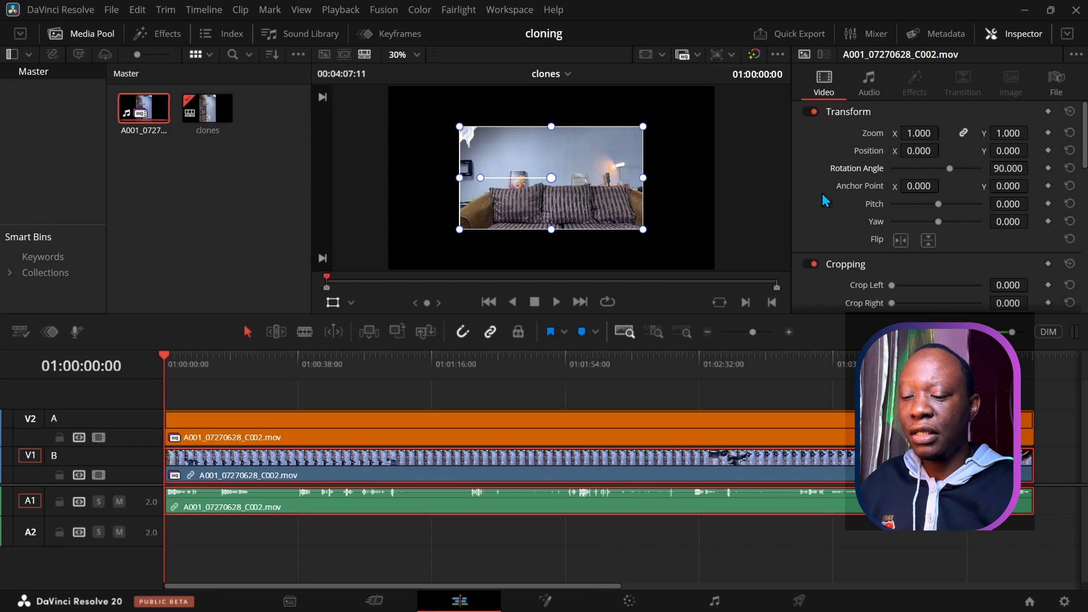
click(444, 426)
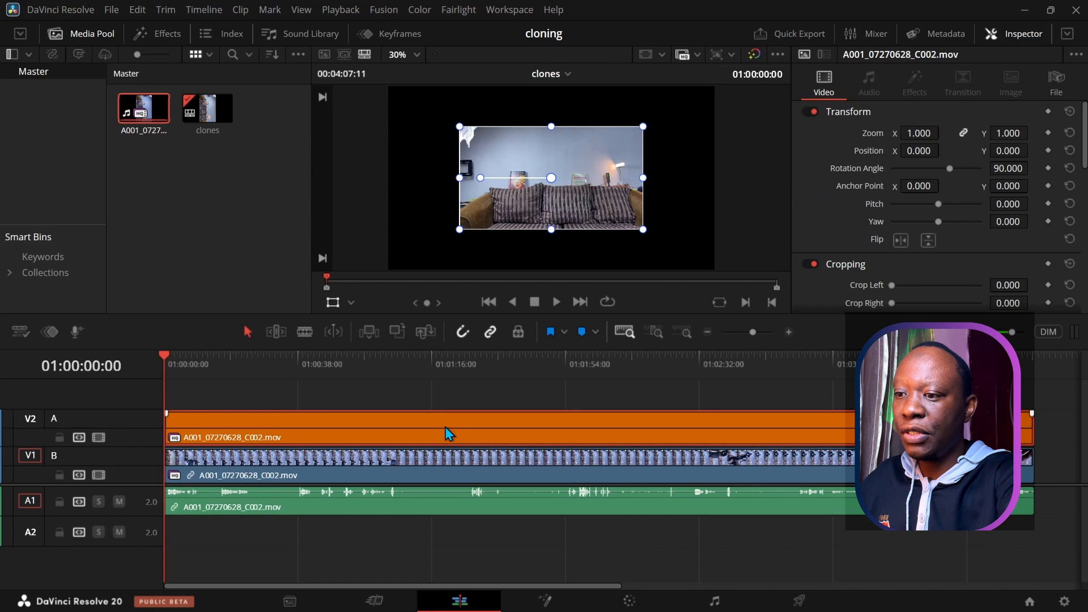
Step: Select both clips, try scrubbing their zoom, then undo the change
ctrl+click(453, 465)
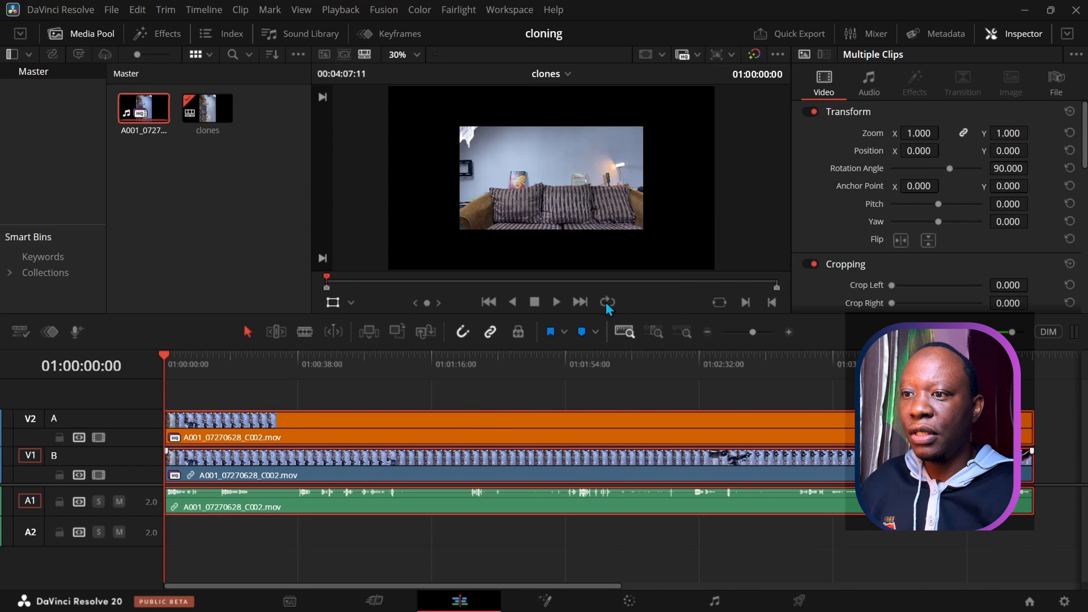
drag(911, 133, 865, 133)
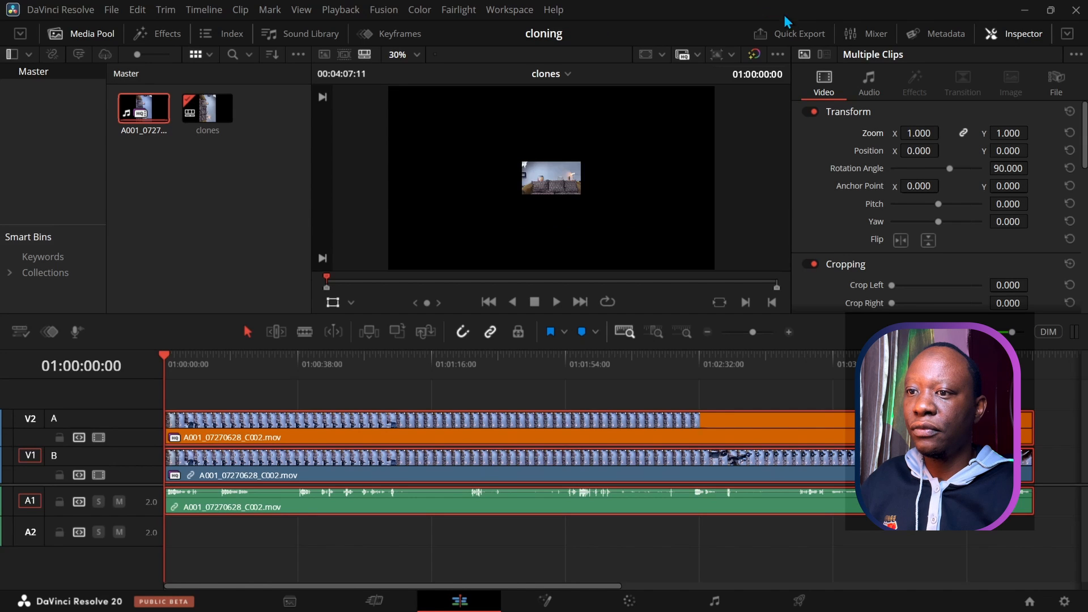
mouse_move(918, 133)
mouse_down()
mouse_move(882, 133)
mouse_move(919, 133)
mouse_up()
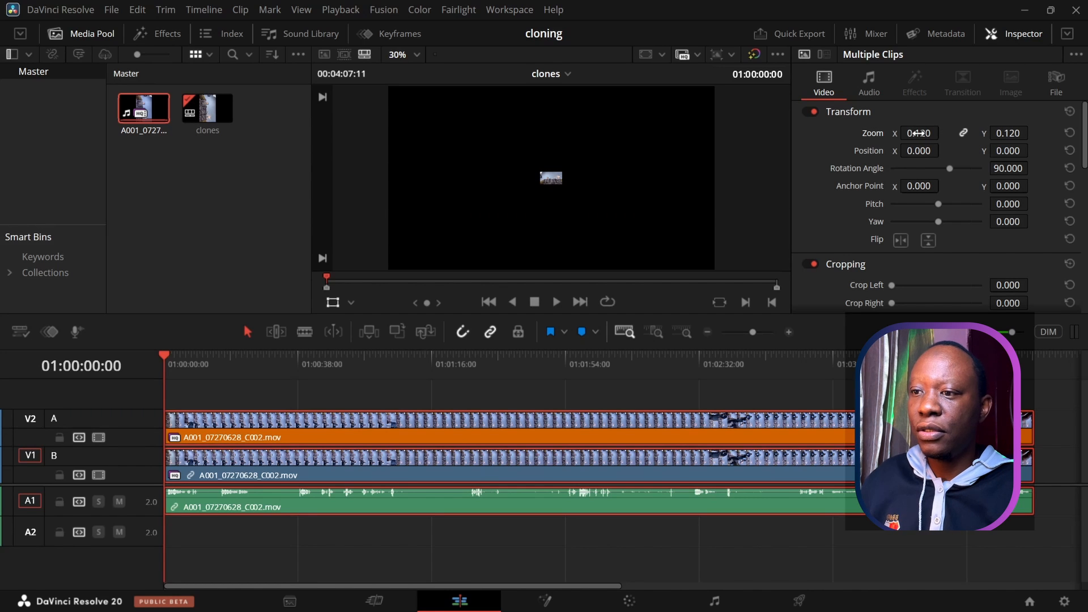
key(ctrl+z)
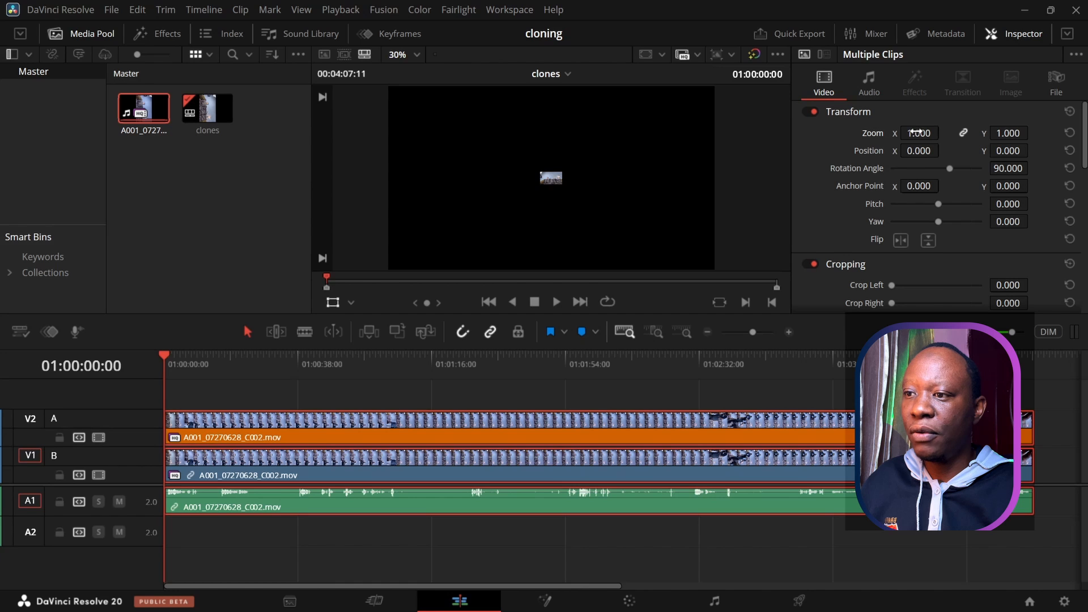
click(504, 399)
Step: Enlarge the A clip to fill the frame and set the B clip's zoom to 1.760
click(488, 426)
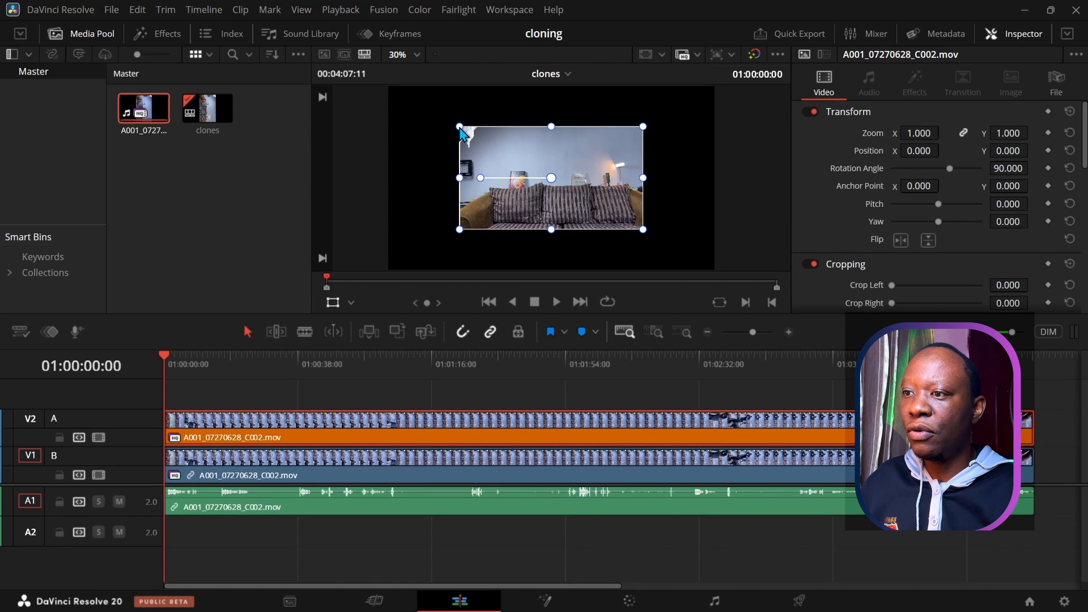
scroll(405, 147, down, 1)
drag(456, 128, 361, 90)
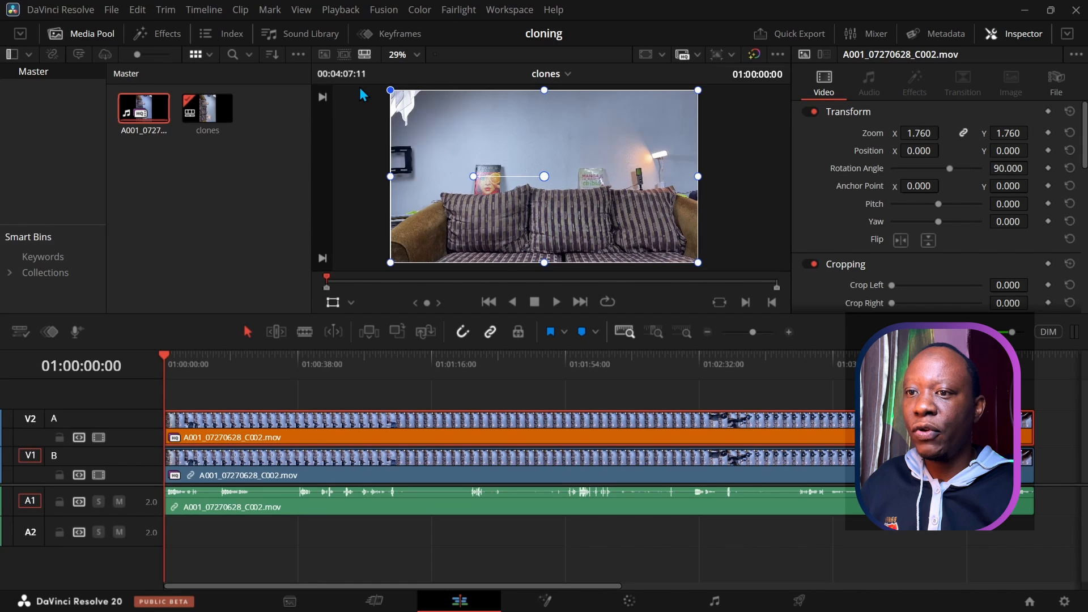
click(444, 471)
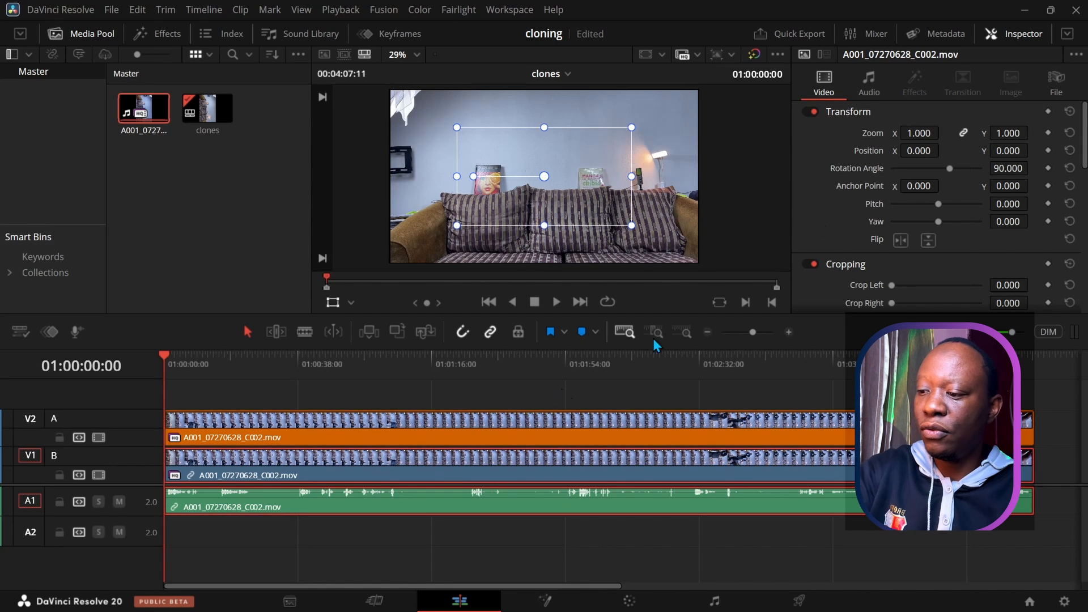
click(924, 134)
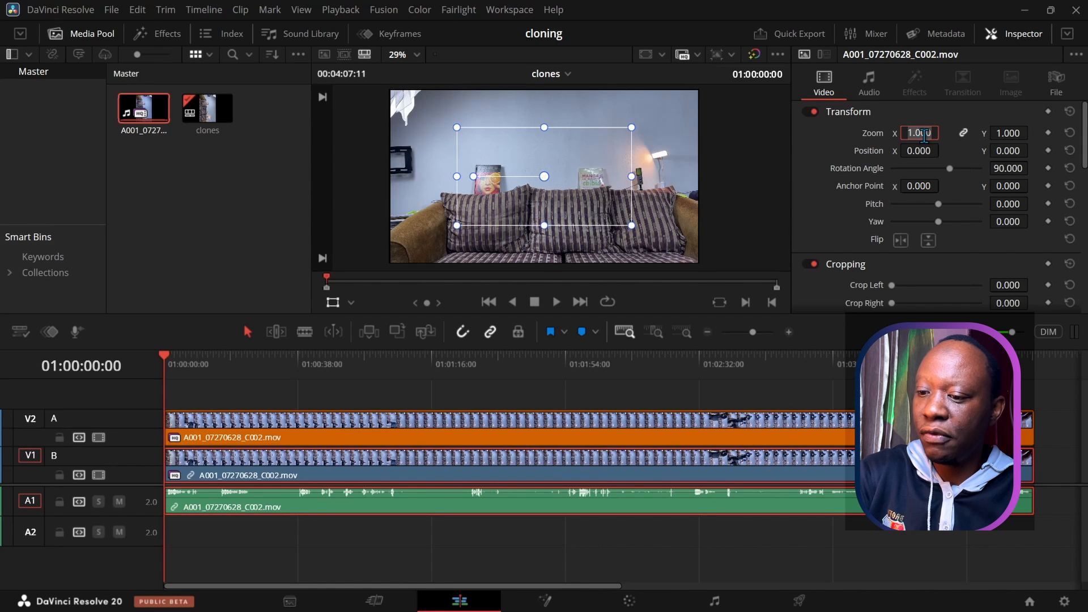
text(1)
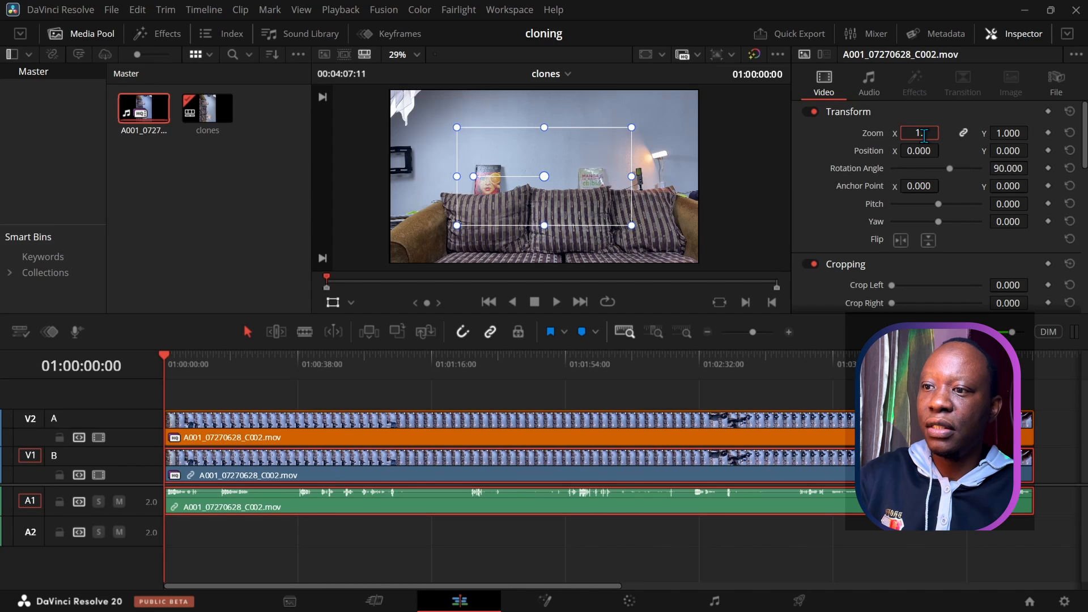
text(.780)
key(Return)
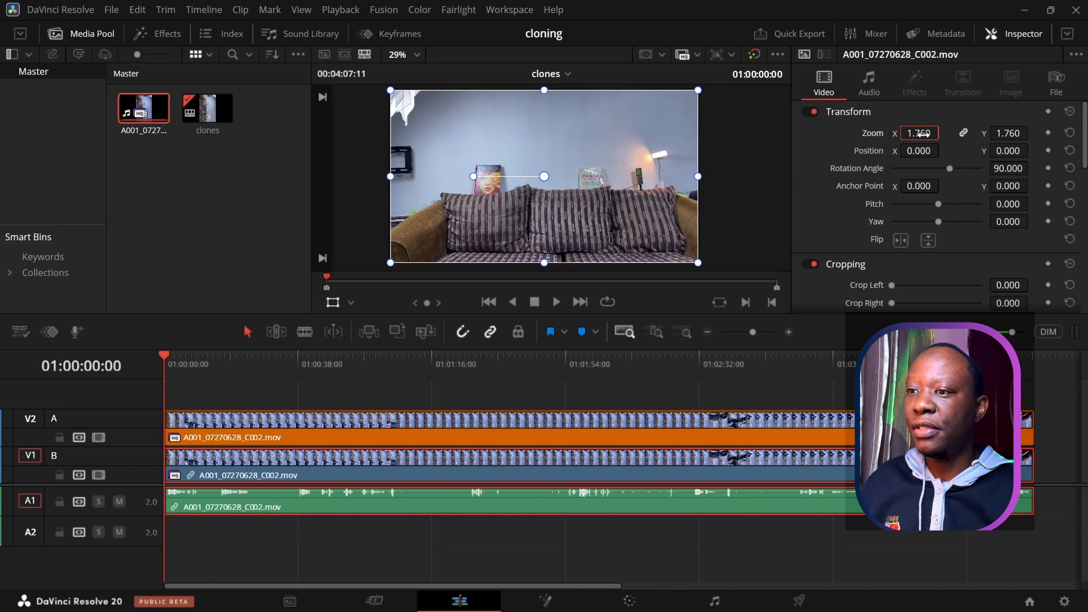
click(362, 209)
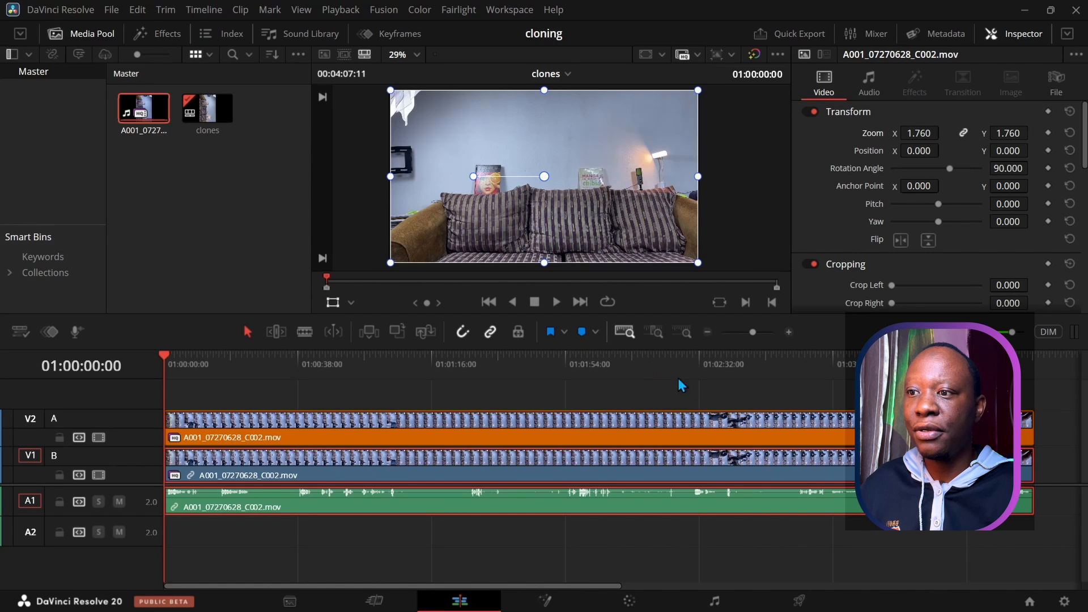
Step: Open Project Settings at Master Settings, currently showing a 1920 x 1080 HD timeline
click(1064, 601)
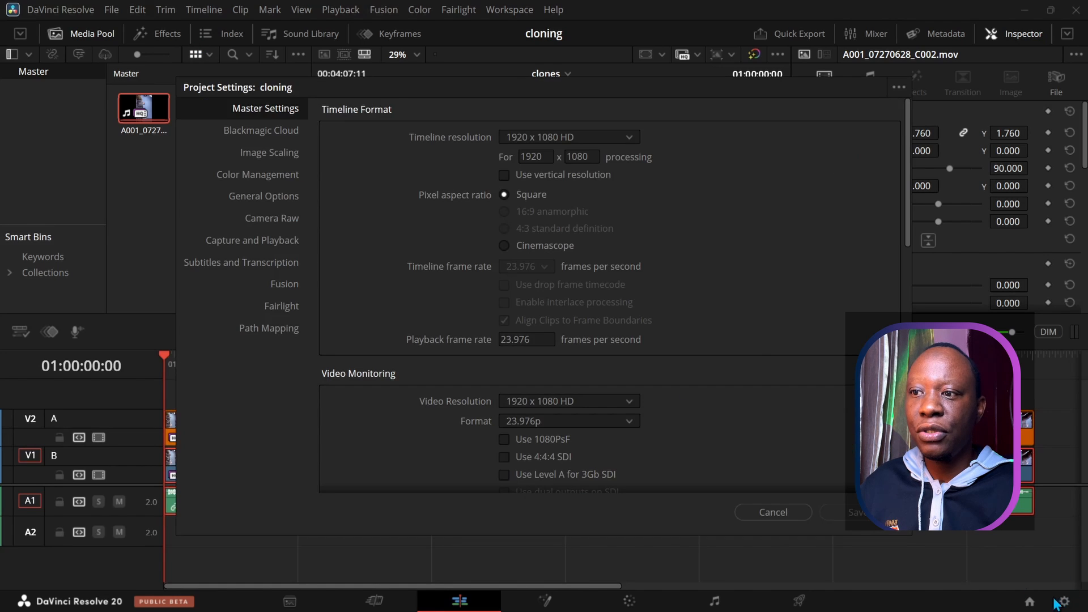
Step: Set the timeline resolution to 1280 x 720 HD 720P
click(596, 137)
scroll(573, 268, down, 4)
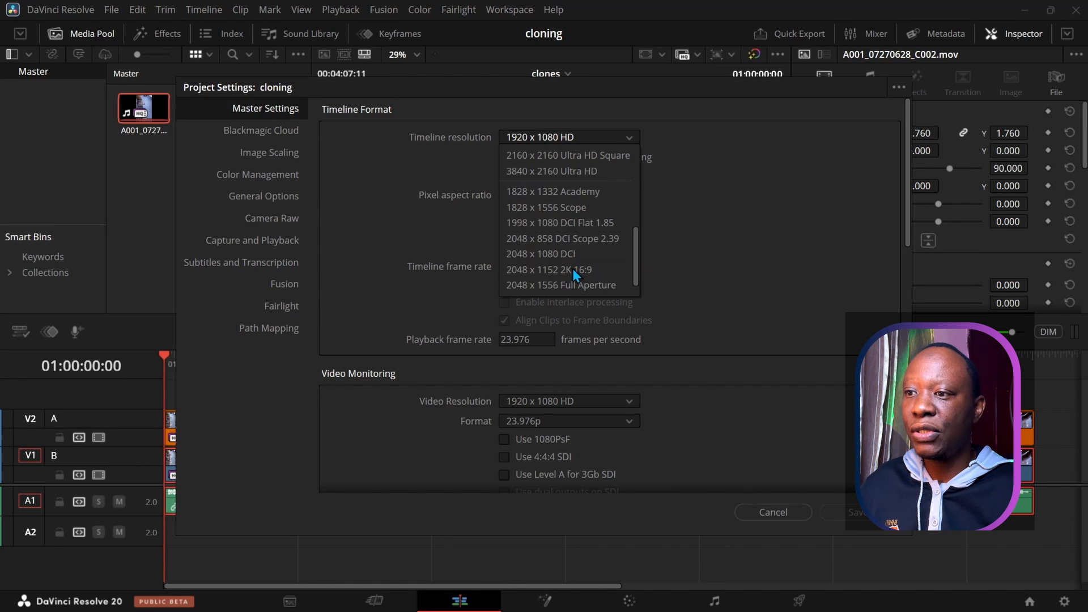
scroll(541, 253, up, 5)
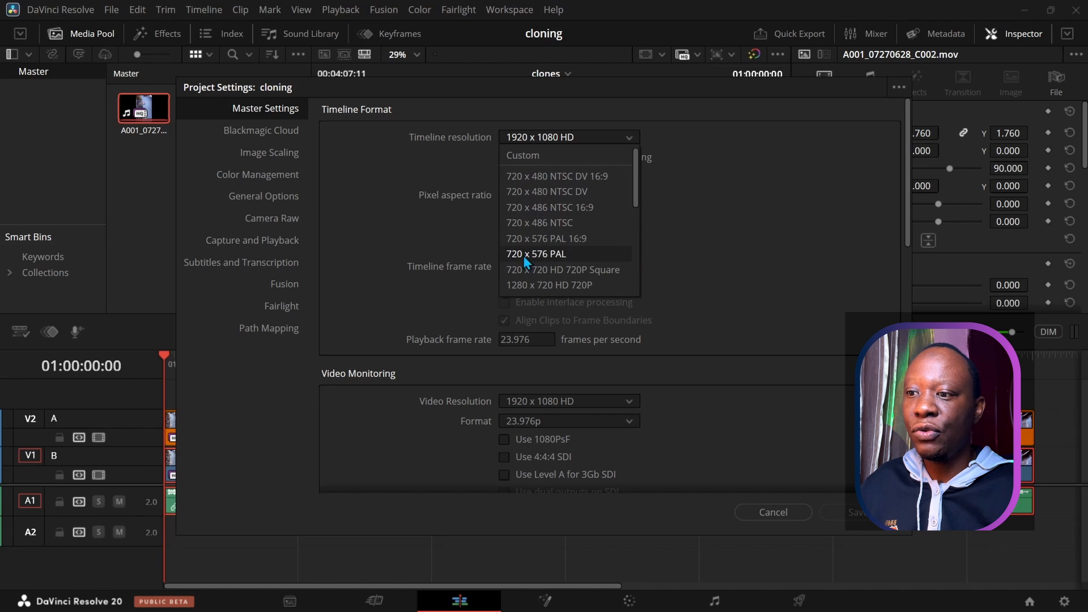
click(532, 286)
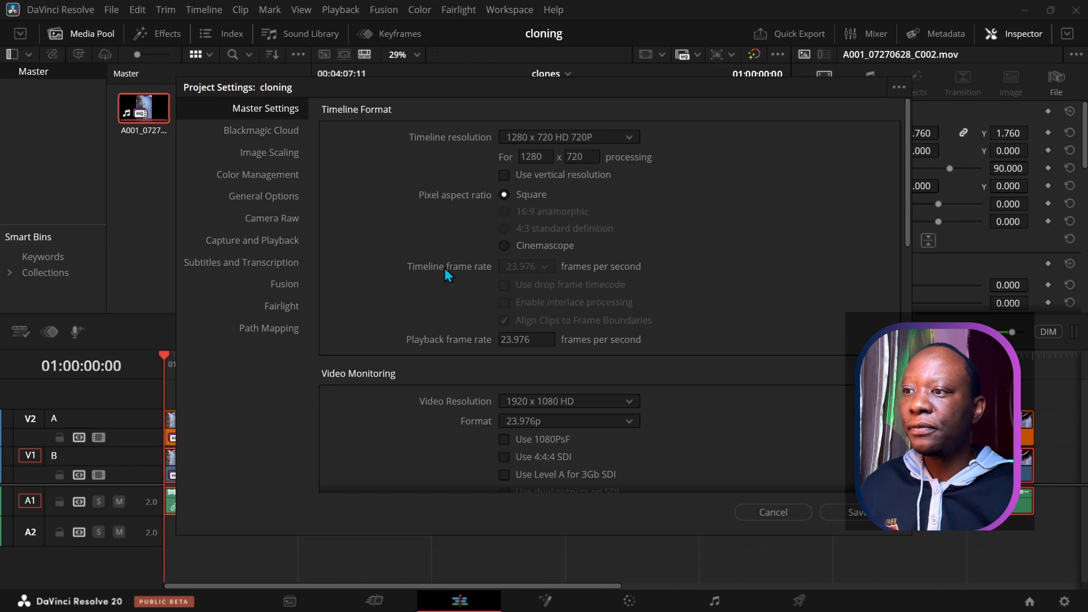
Step: Set the video monitoring resolution to 1280 x 720 HD 720P as well
scroll(403, 267, down, 1)
scroll(403, 267, down, 2)
scroll(359, 235, up, 3)
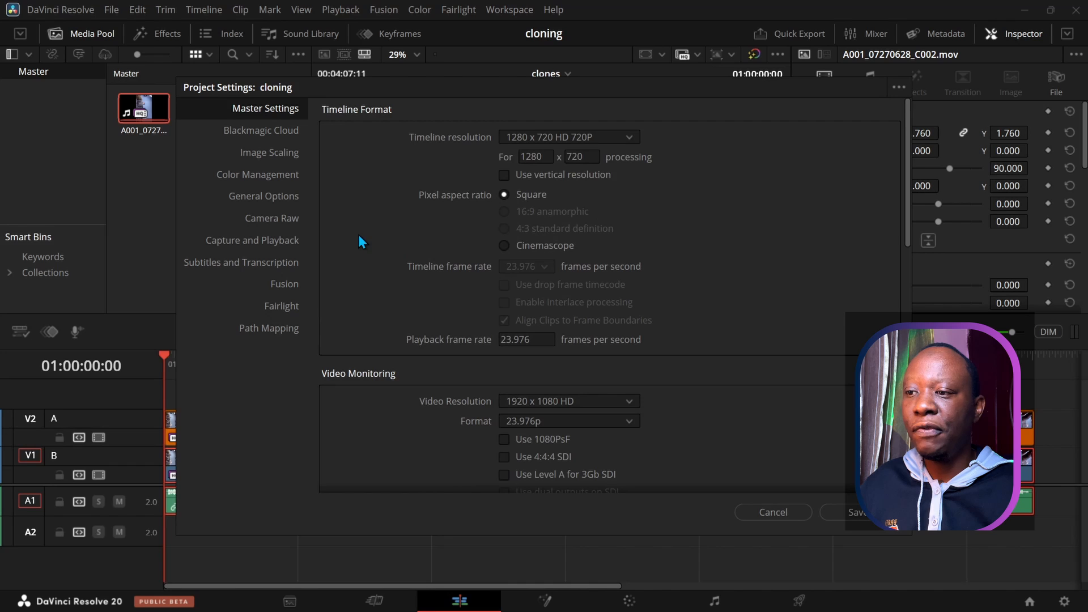
scroll(339, 318, down, 2)
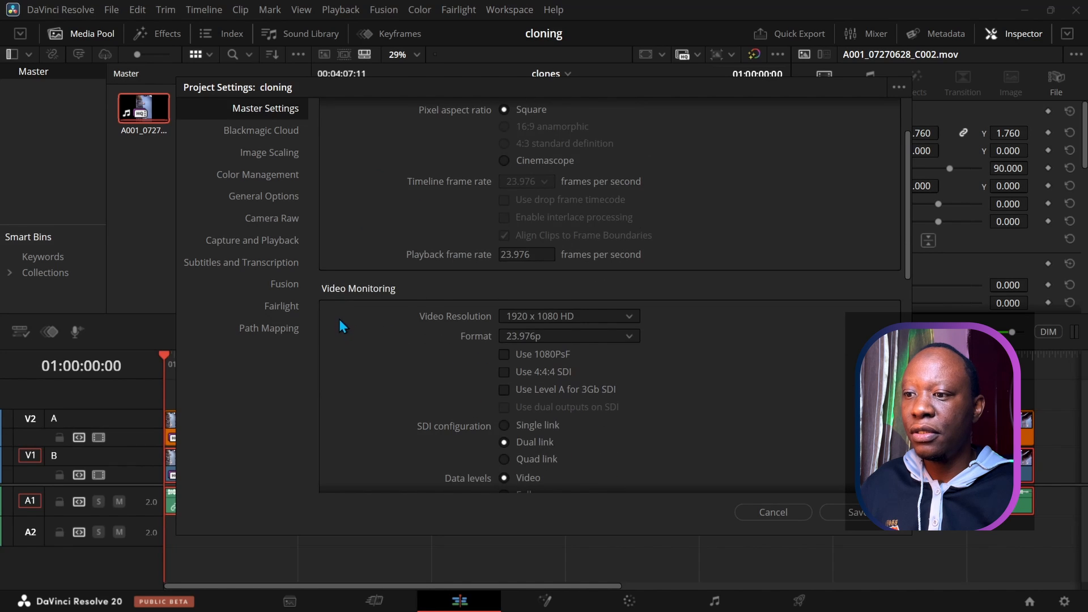
click(628, 317)
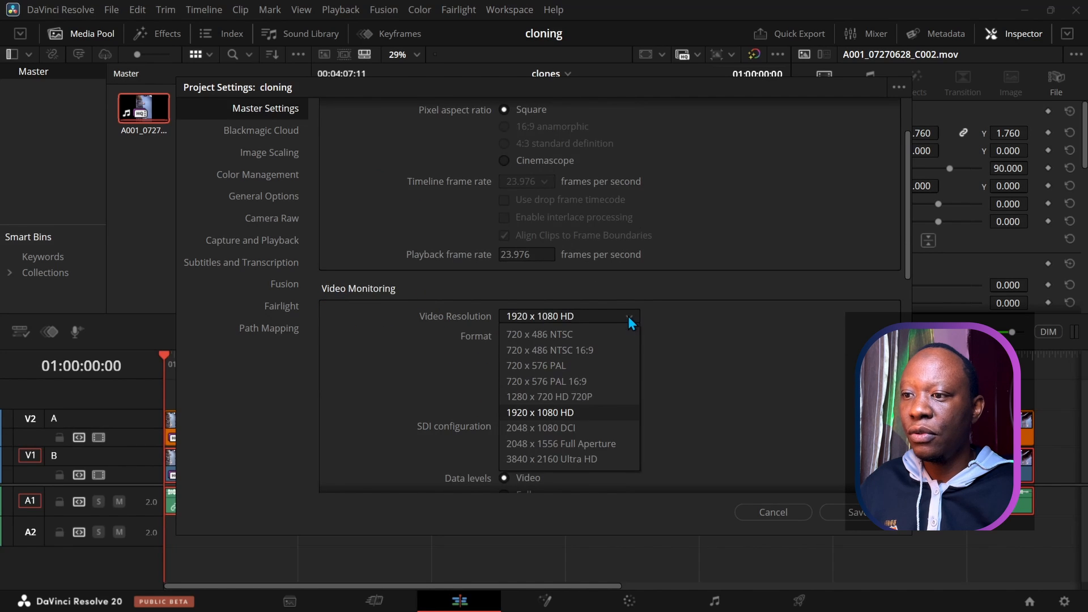
click(523, 398)
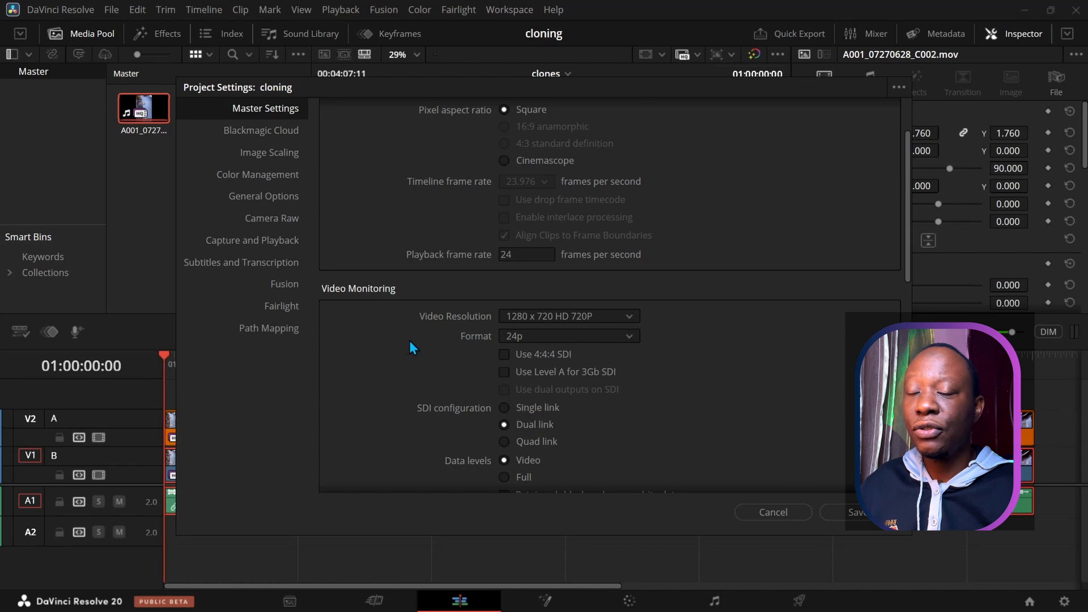
scroll(409, 341, up, 2)
scroll(409, 341, down, 11)
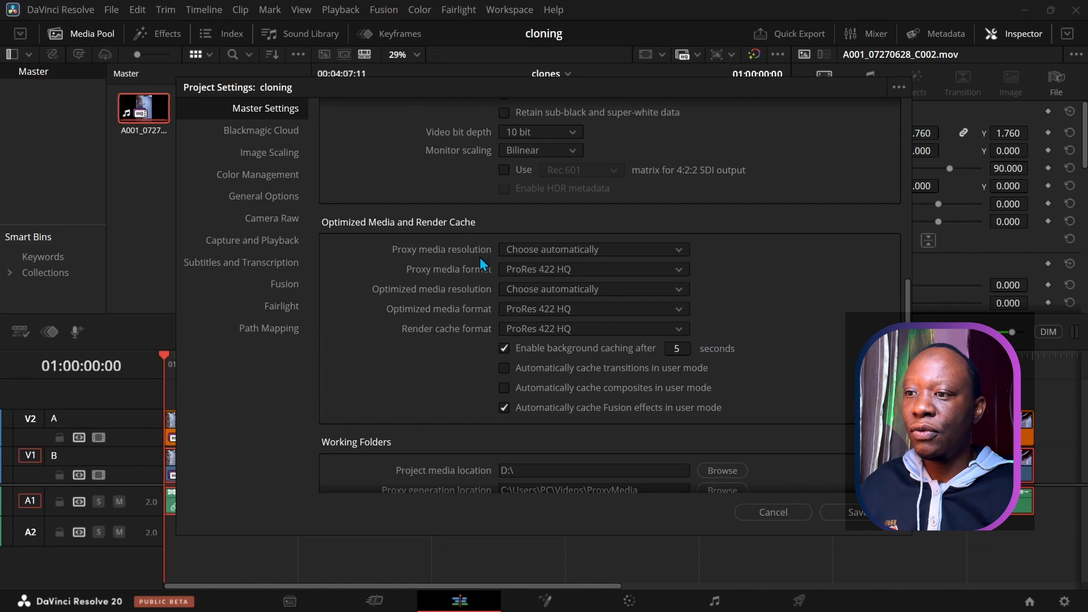
Step: Make proxy and optimized media Quarter resolution in DNxHR LB
click(538, 249)
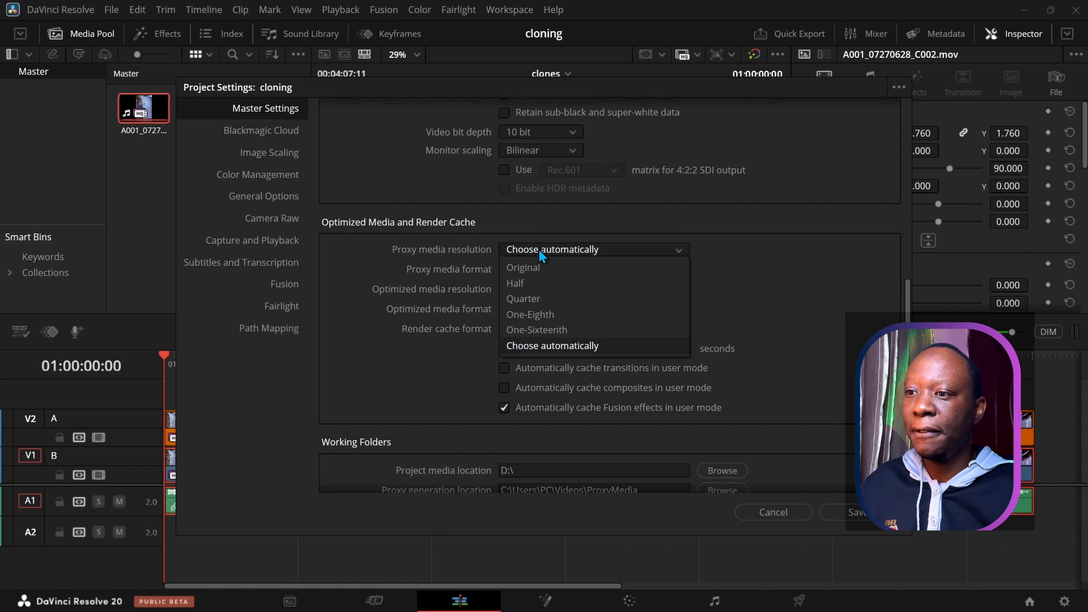
click(518, 299)
click(513, 273)
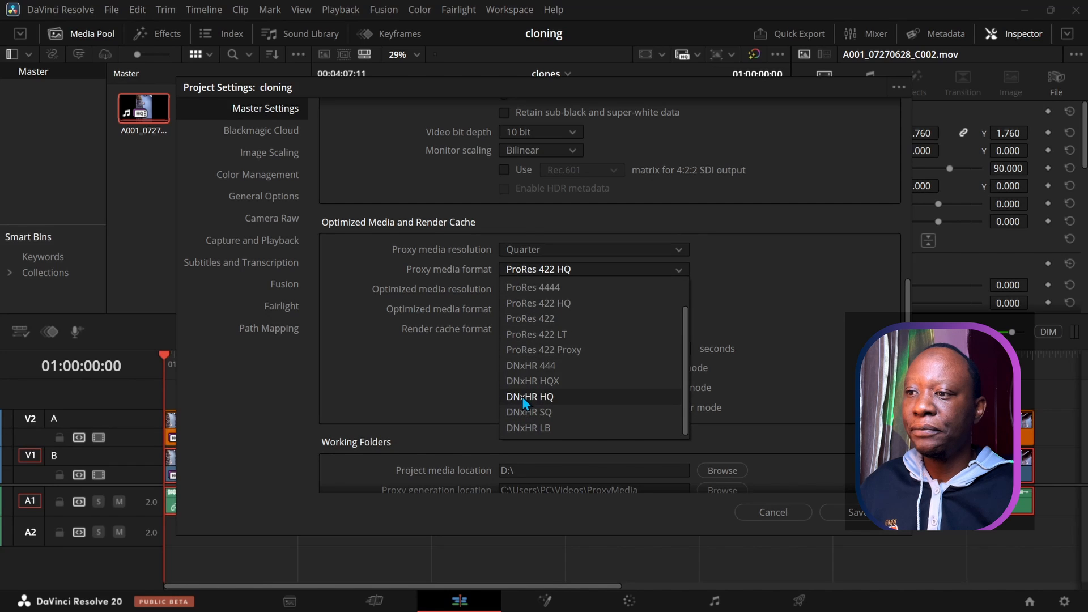
click(522, 429)
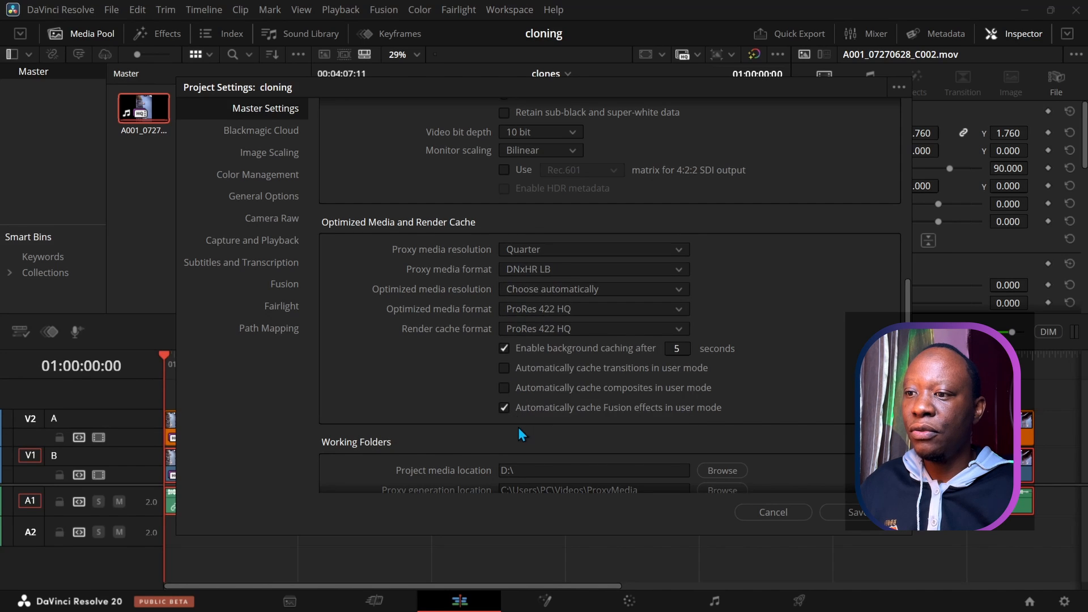
click(528, 289)
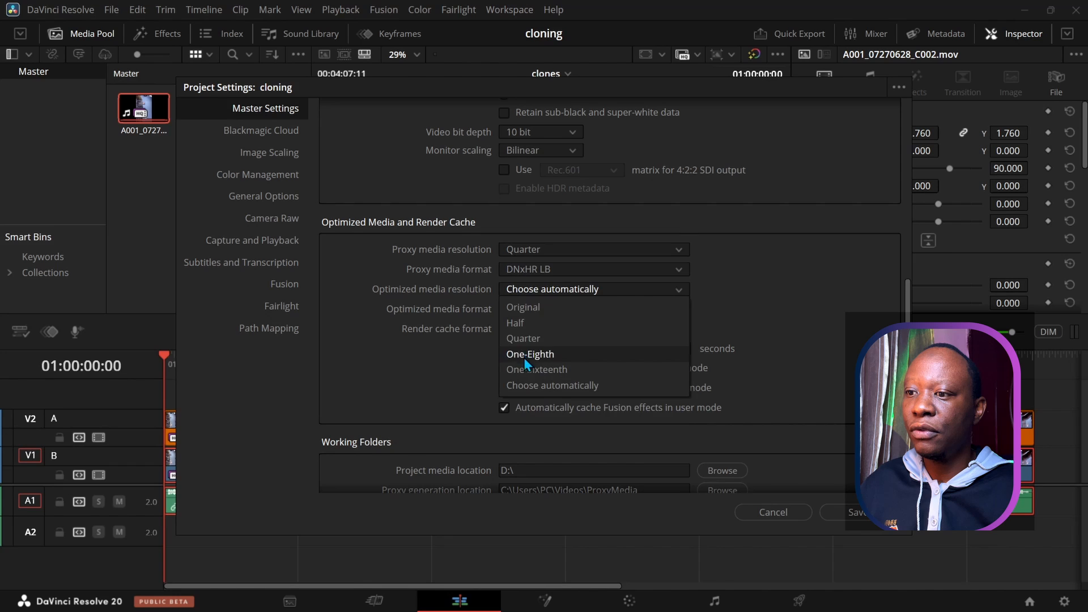
click(521, 340)
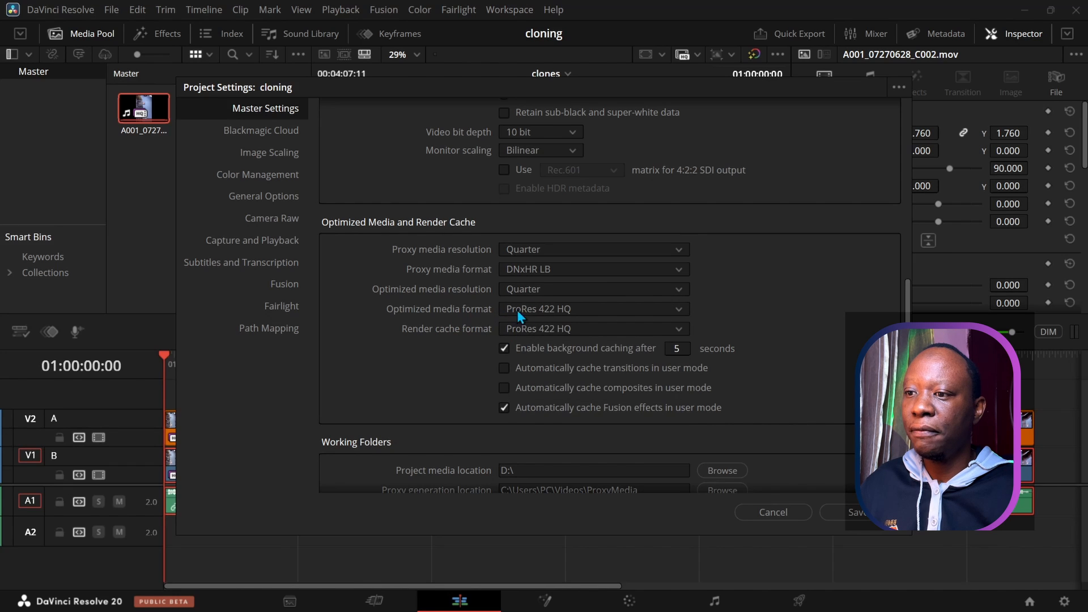
click(513, 311)
scroll(528, 407, down, 2)
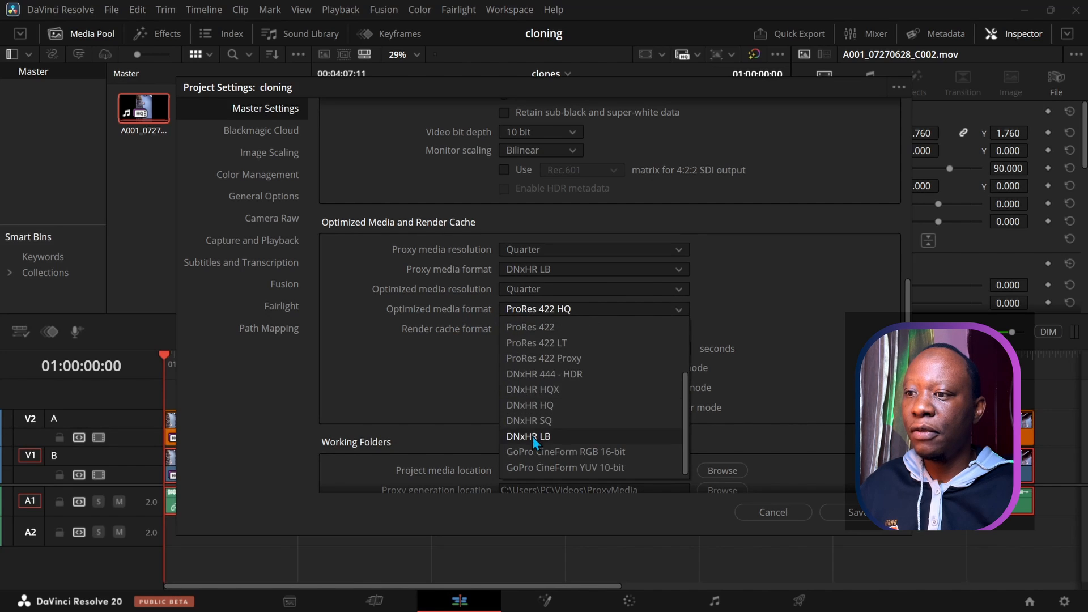
click(532, 436)
Step: Set the render cache format to DNxHR LB and save the project settings
click(535, 326)
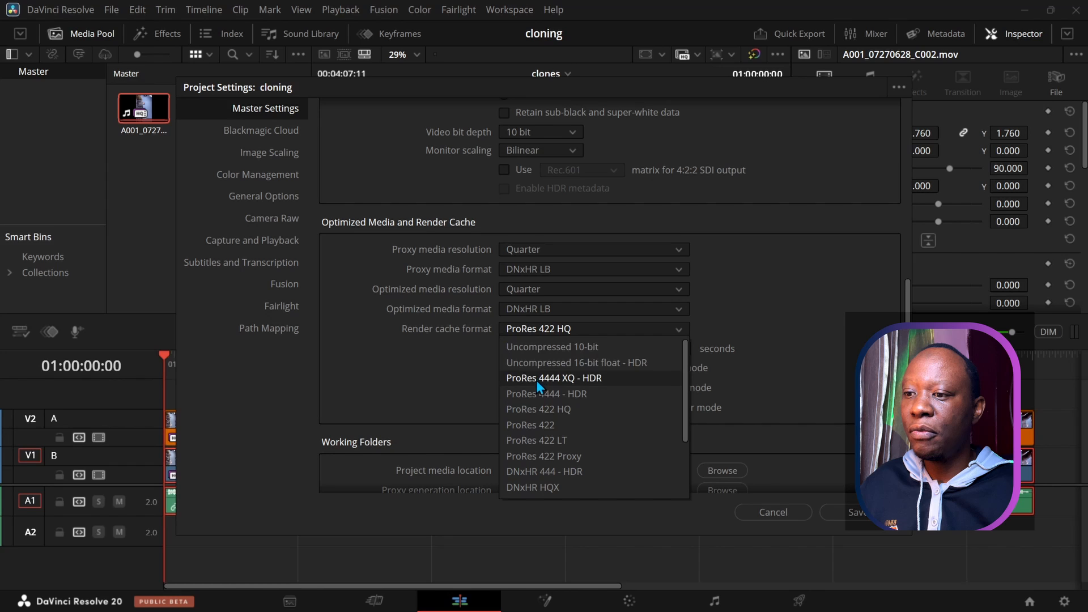
scroll(554, 408, down, 2)
scroll(552, 416, down, 1)
click(532, 424)
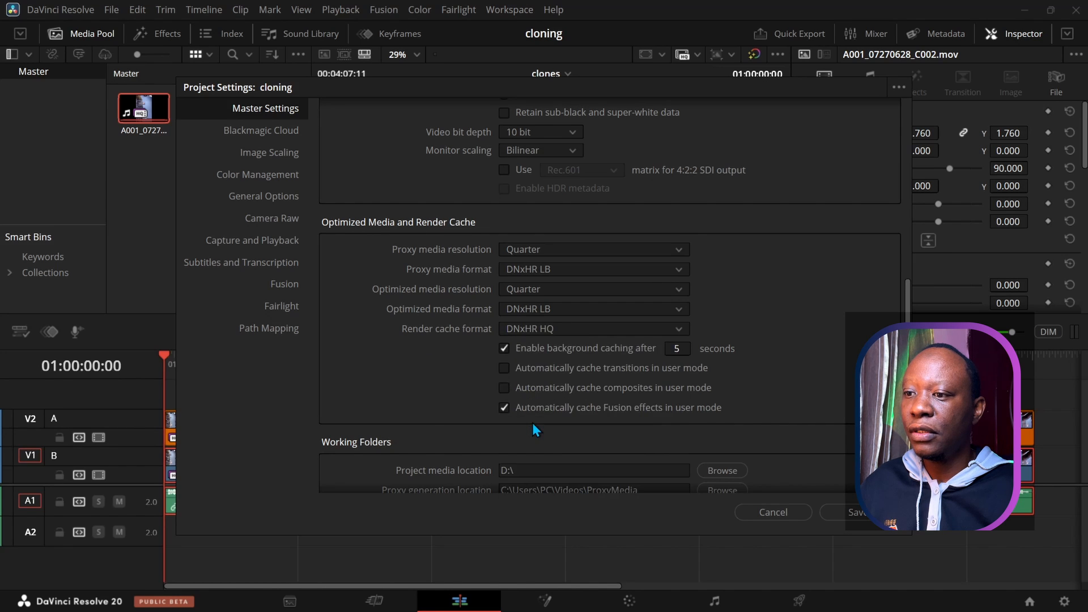
click(519, 329)
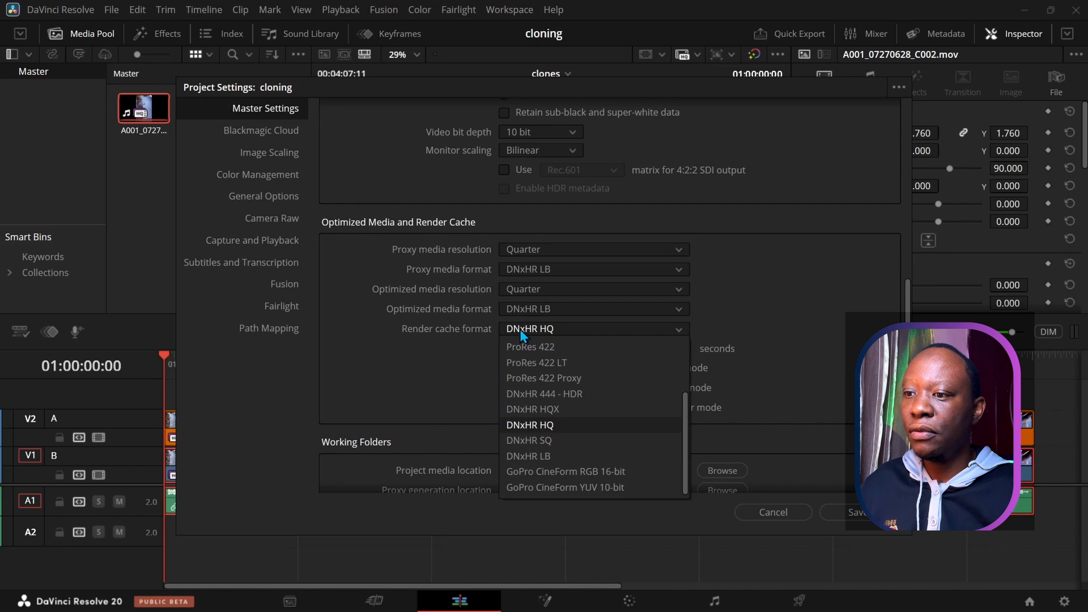
click(530, 456)
scroll(450, 334, down, 1)
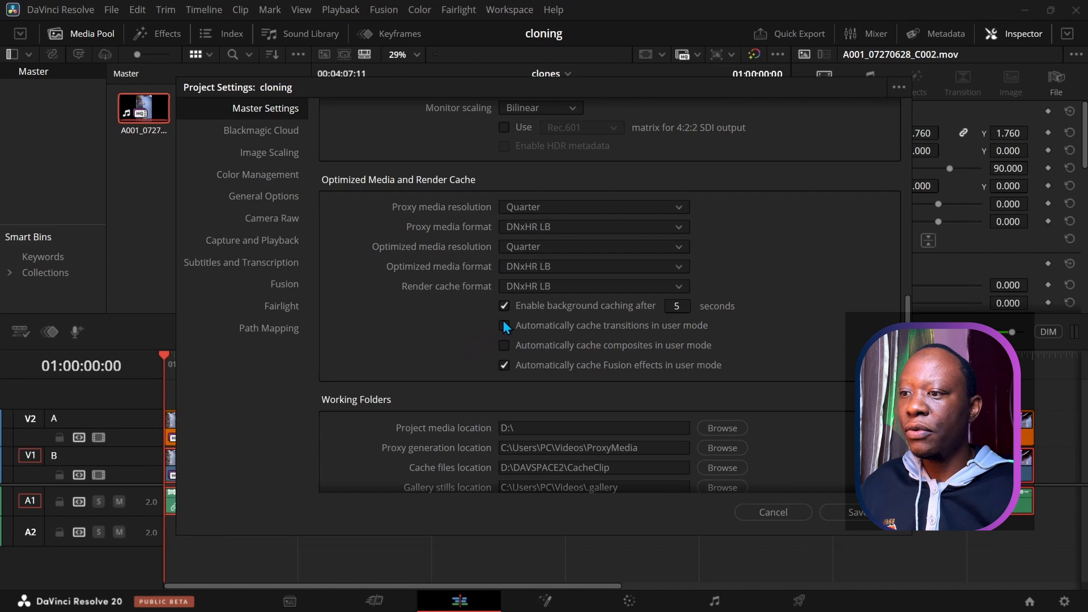
scroll(459, 360, down, 3)
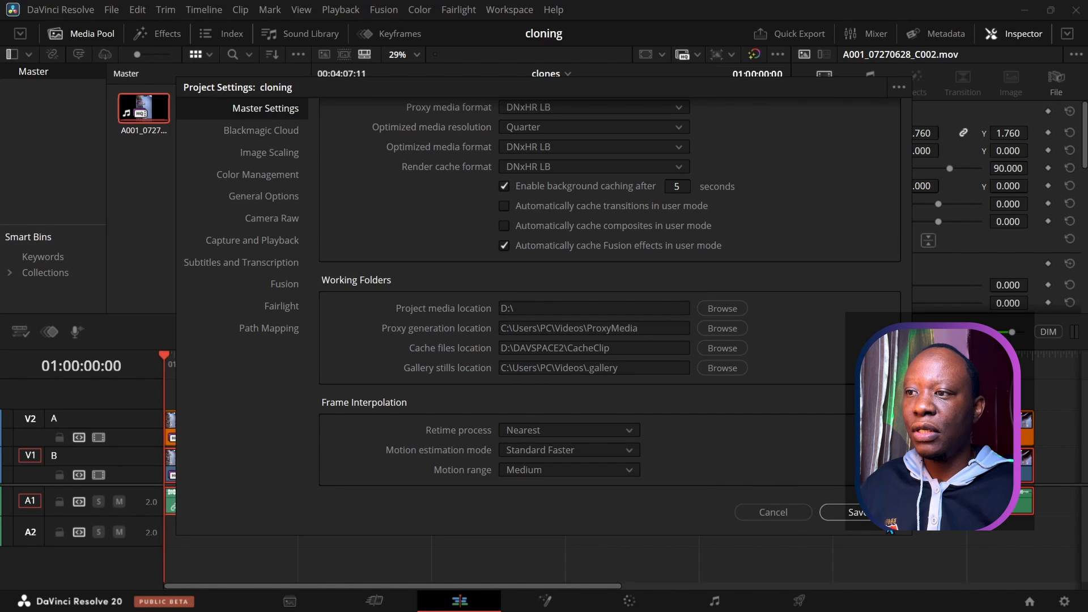
click(853, 512)
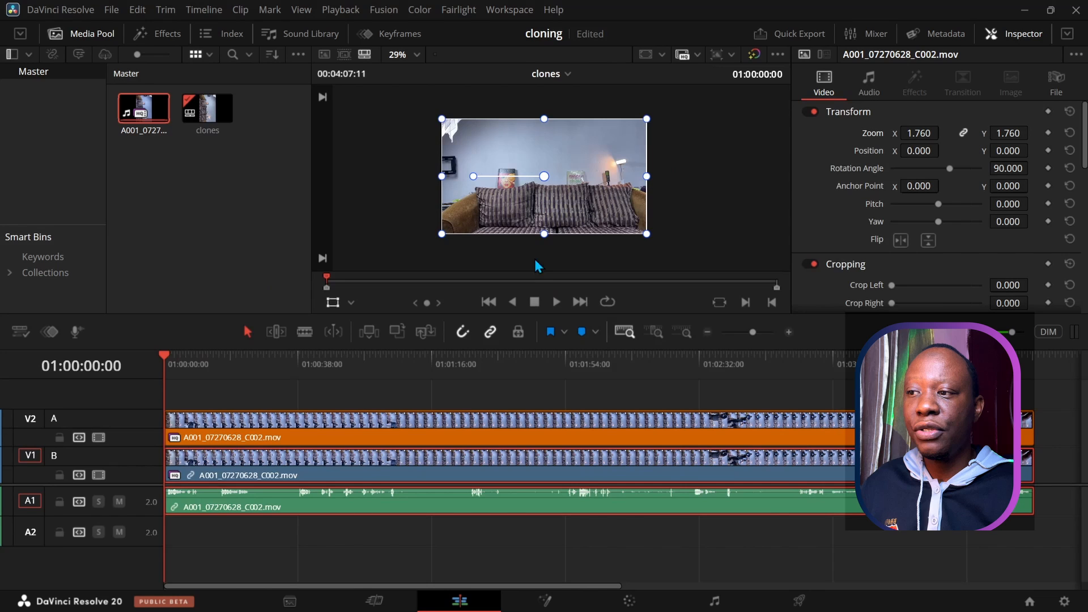
Step: Generate proxy media for clip A001_07270628_C002.mov from the Media Pool
scroll(422, 190, up, 1)
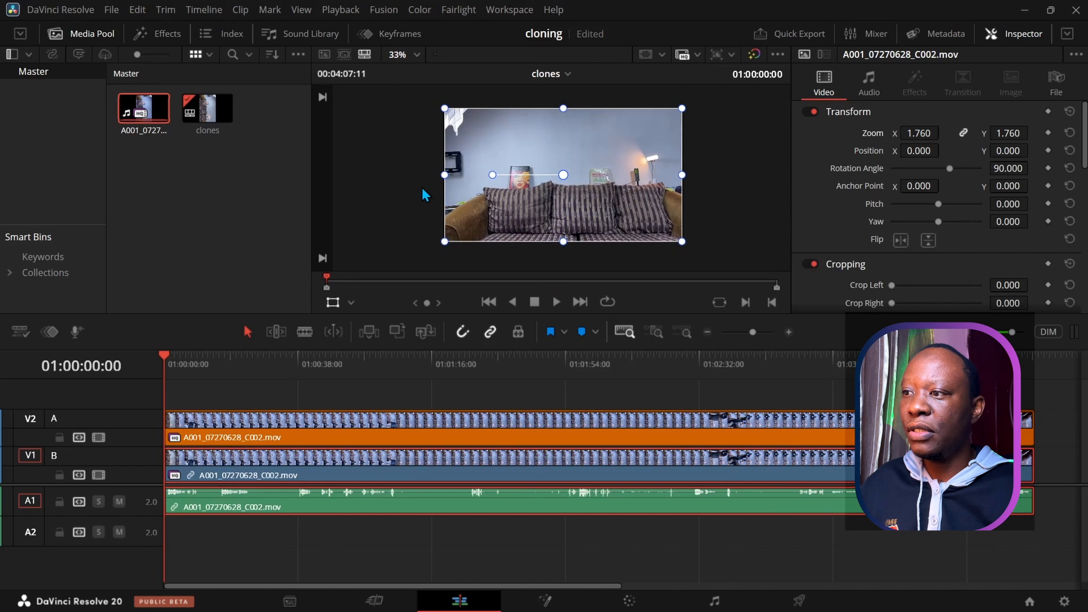
double_click(146, 111)
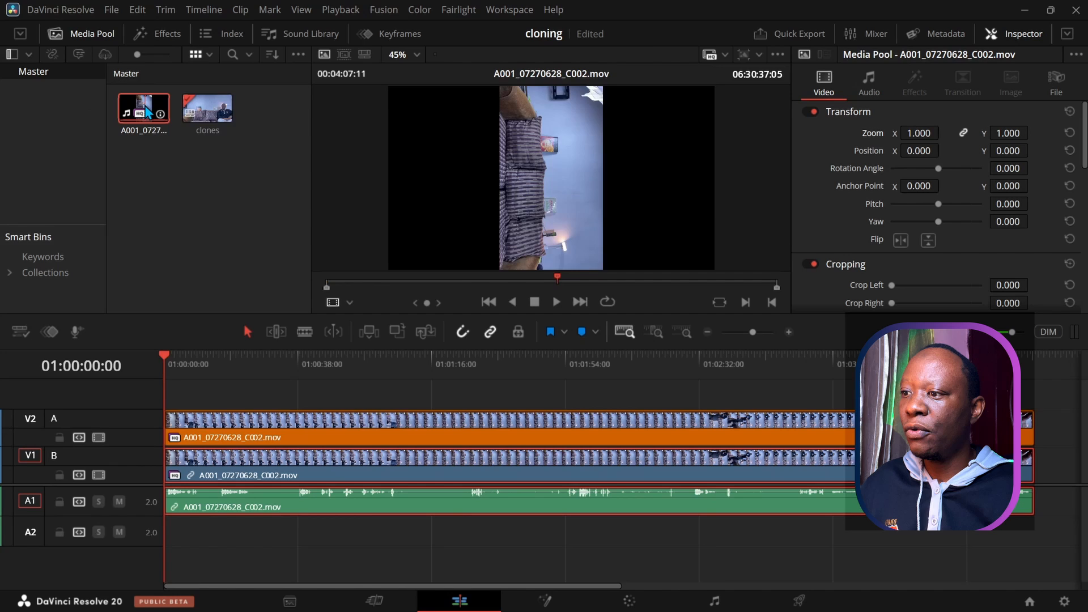
right_click(146, 110)
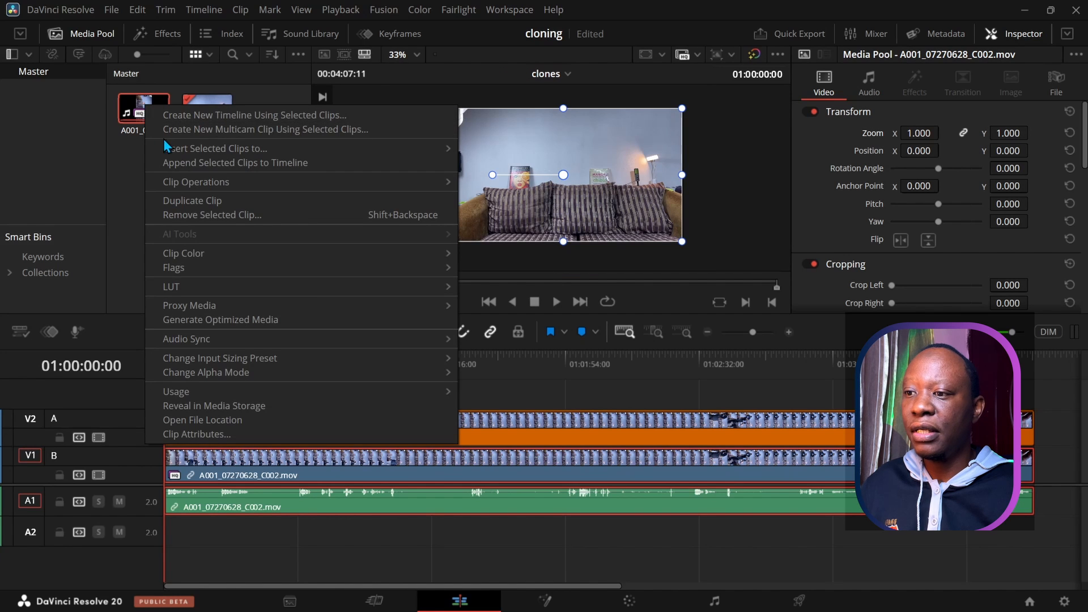
mouse_move(215, 308)
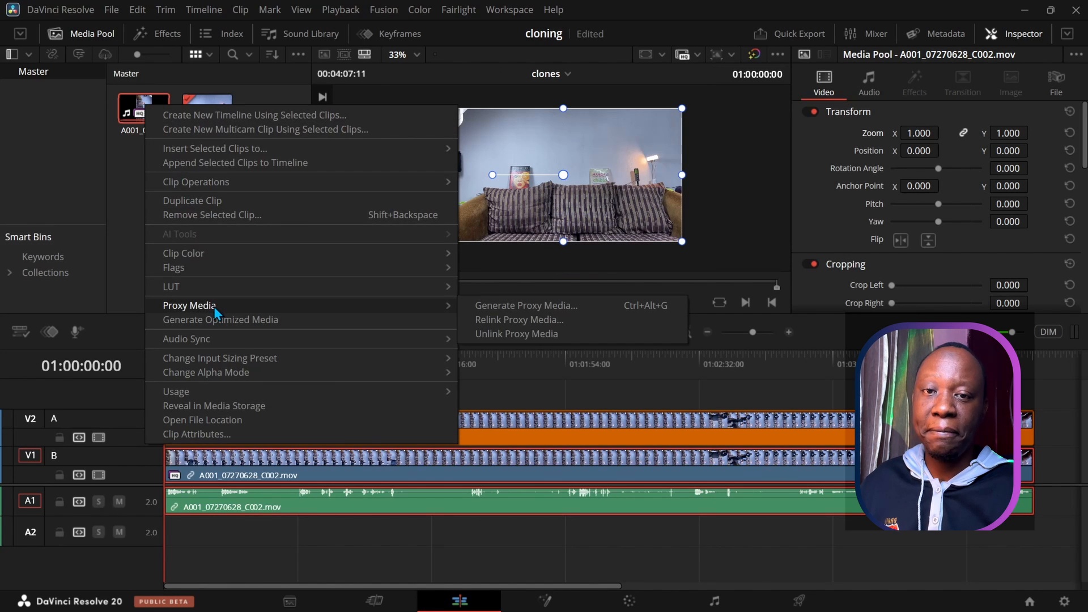
click(488, 304)
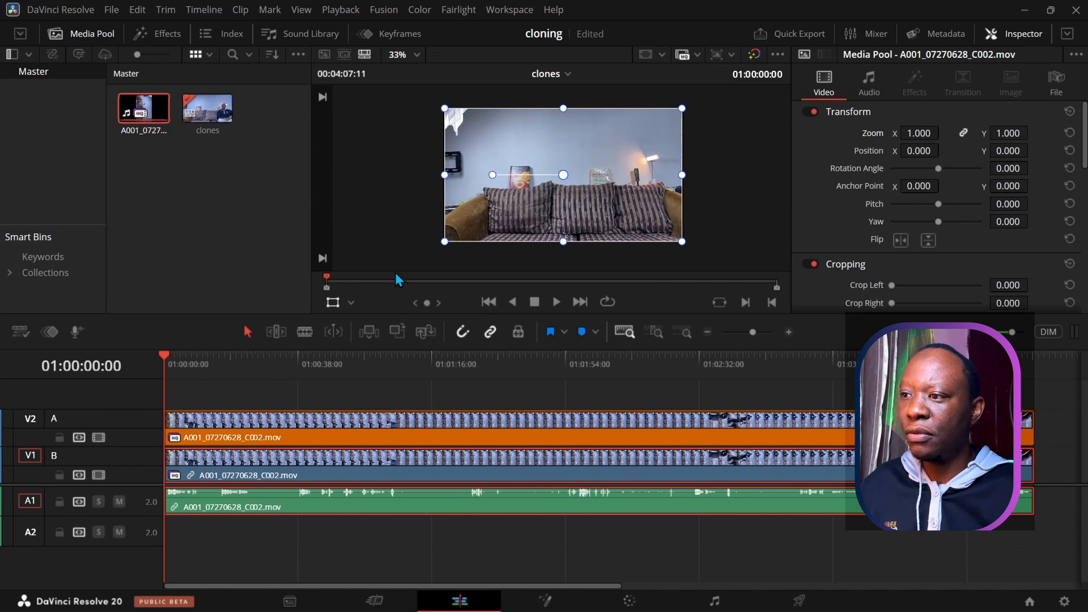
double_click(139, 116)
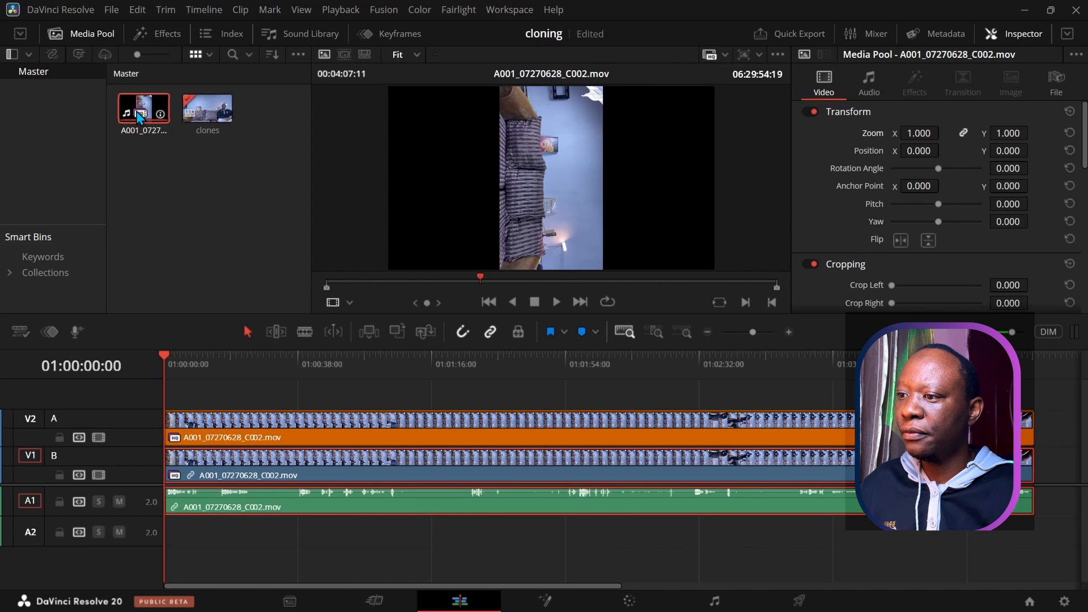
right_click(138, 113)
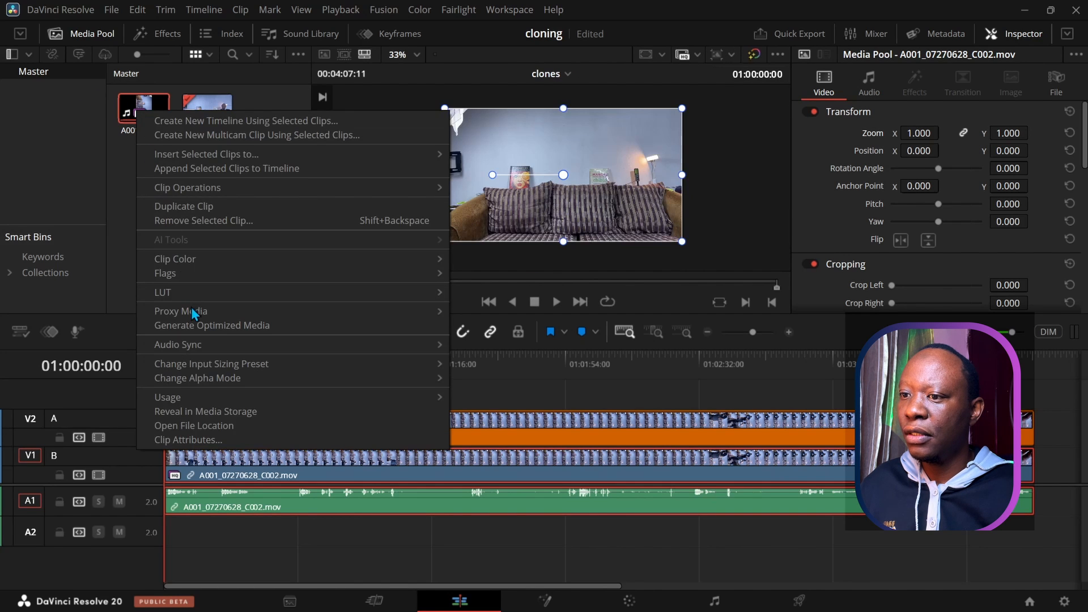
mouse_move(193, 318)
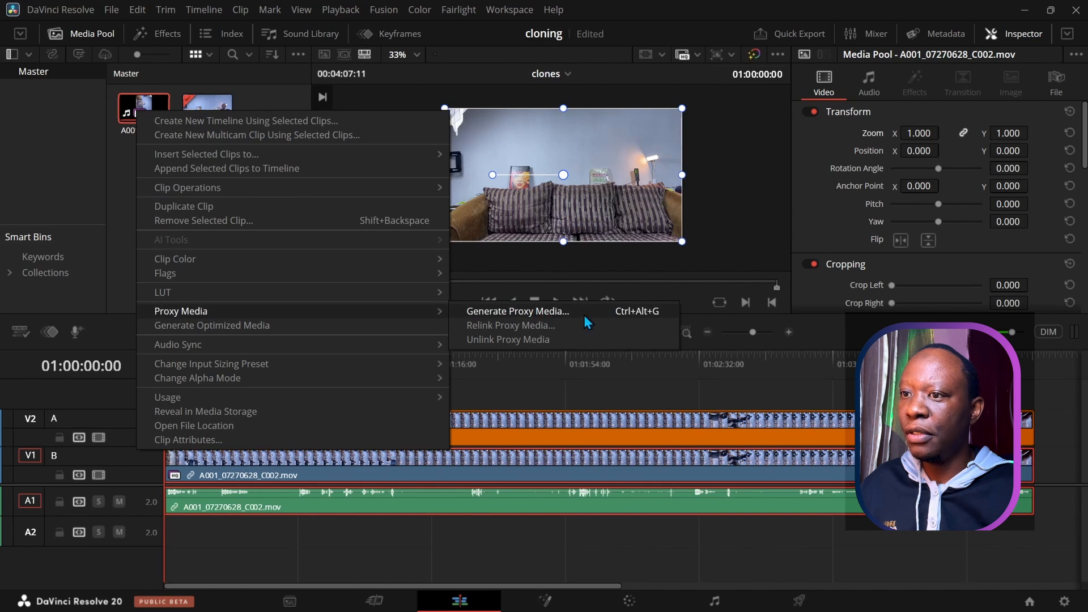
click(625, 315)
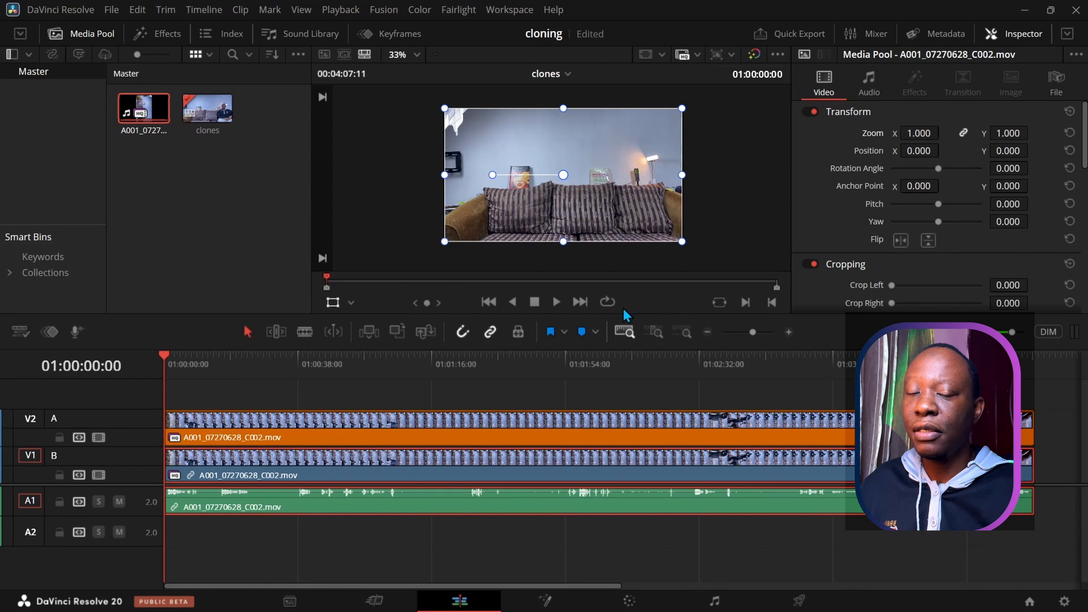
Step: Set the viewer's proxy playback mode to Prefer Proxies
click(695, 57)
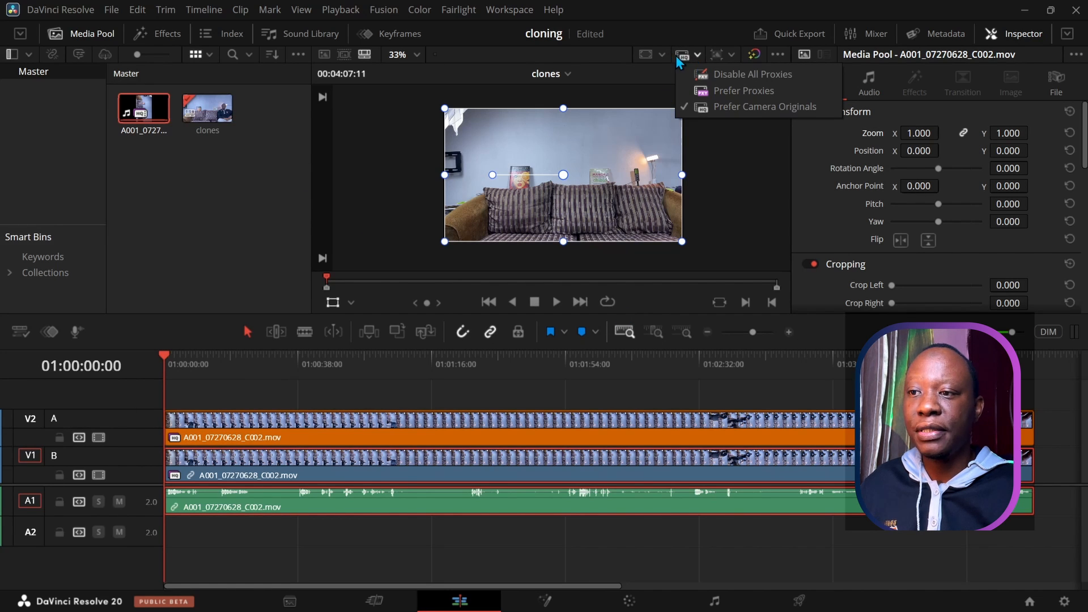
click(701, 91)
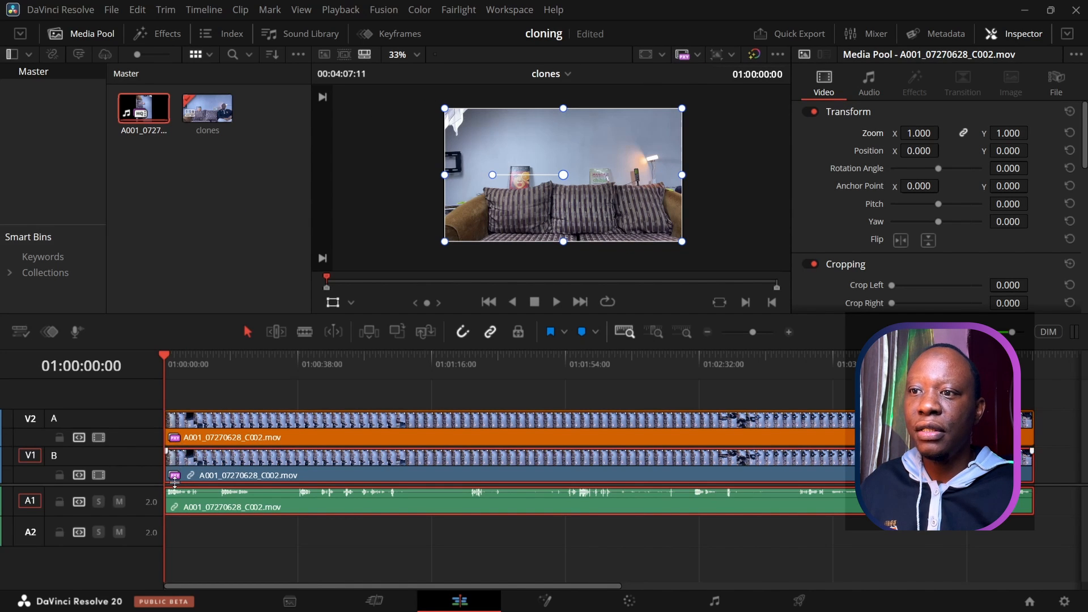
click(701, 56)
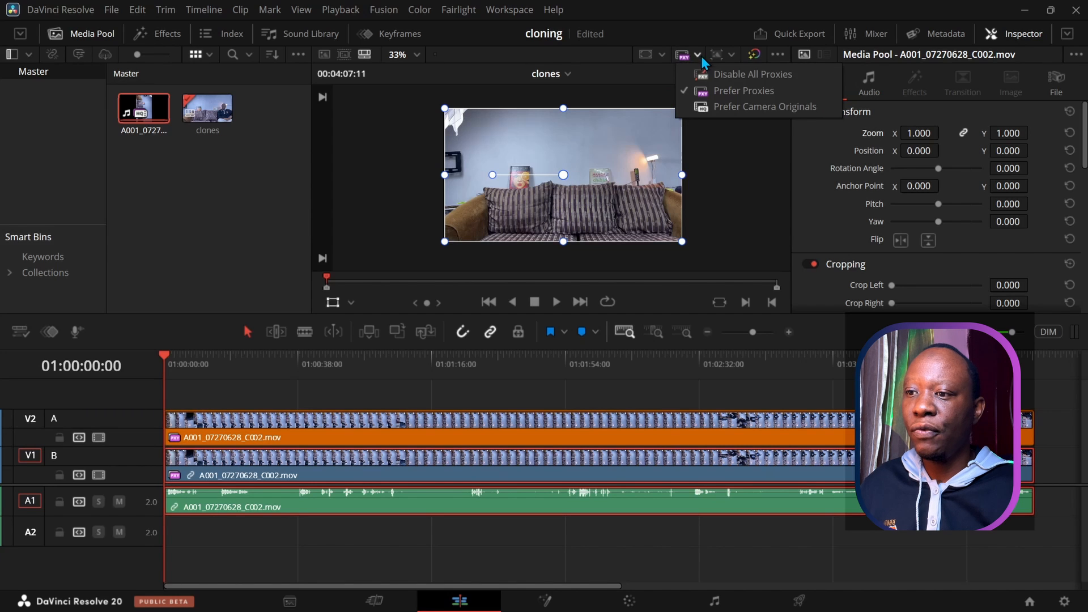
click(709, 90)
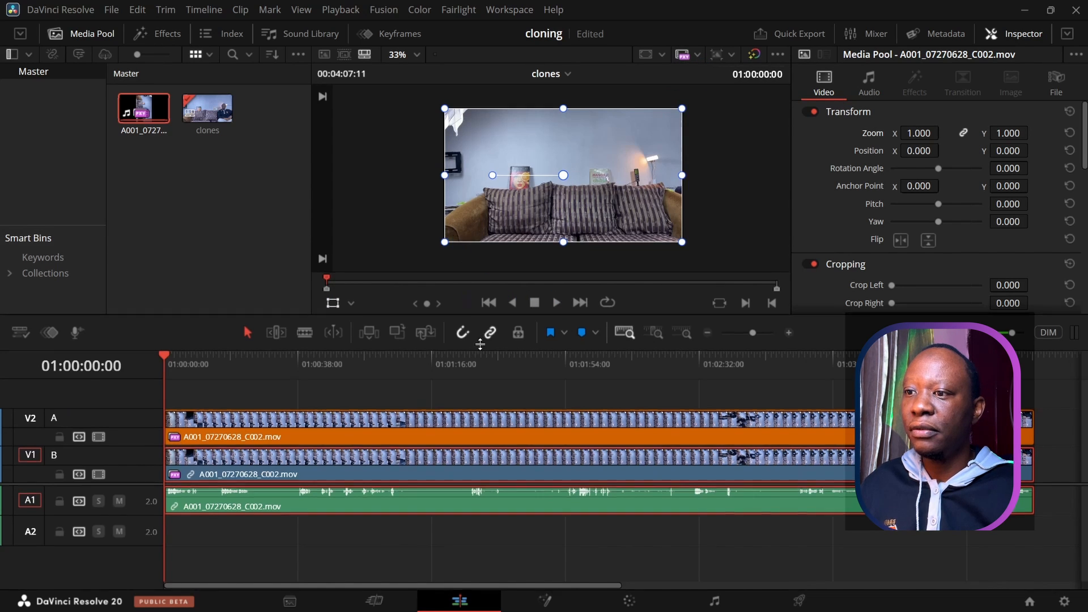
drag(475, 315, 479, 406)
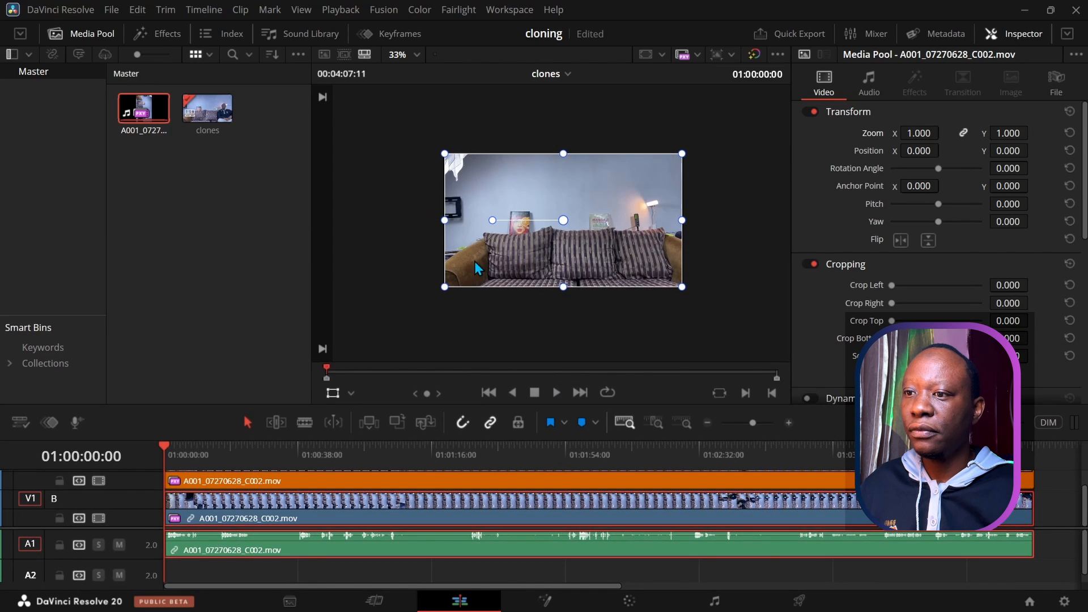
scroll(456, 252, up, 5)
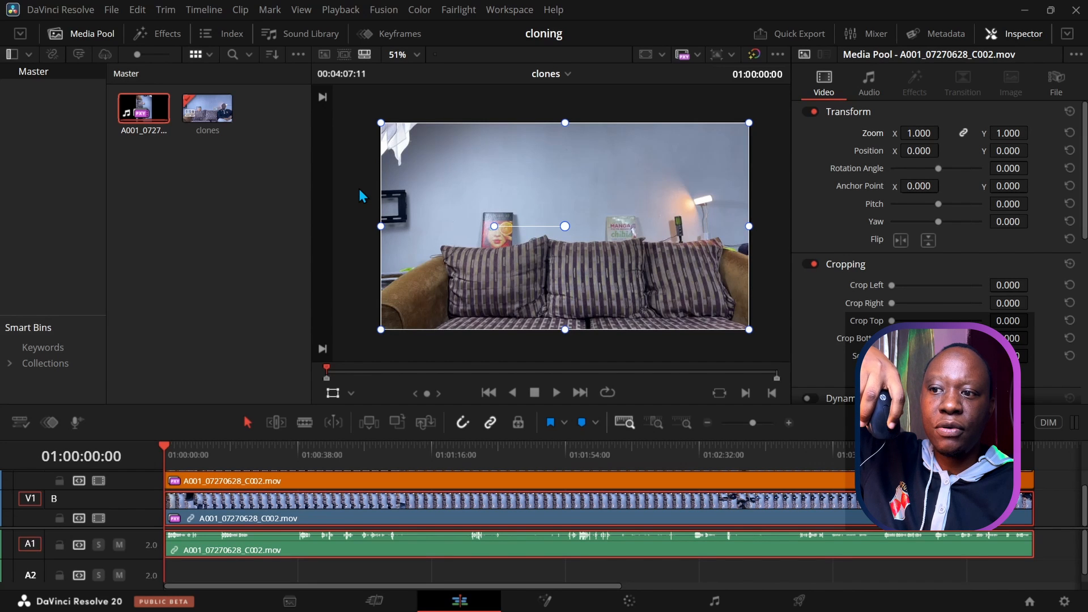
scroll(361, 196, down, 2)
scroll(359, 190, up, 3)
scroll(359, 191, down, 3)
scroll(359, 190, up, 2)
scroll(359, 190, down, 2)
scroll(359, 191, up, 2)
scroll(359, 190, down, 2)
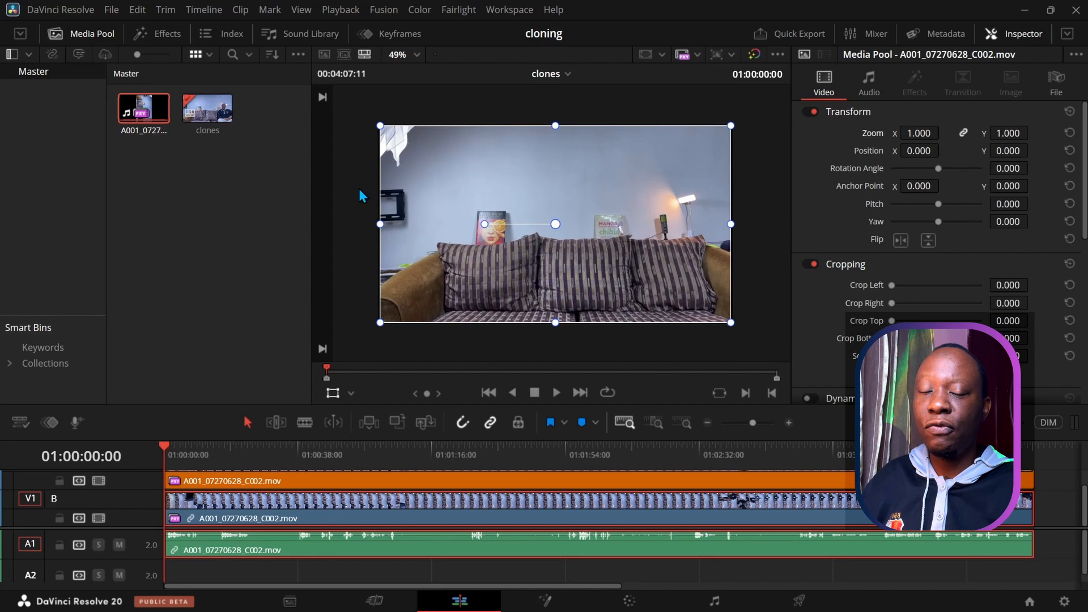
mouse_move(360, 191)
mouse_down()
mouse_move(345, 175)
mouse_move(359, 183)
mouse_move(376, 171)
mouse_move(357, 204)
mouse_move(328, 204)
mouse_move(353, 202)
mouse_move(350, 194)
mouse_up()
drag(500, 199, 517, 204)
key(shift+z)
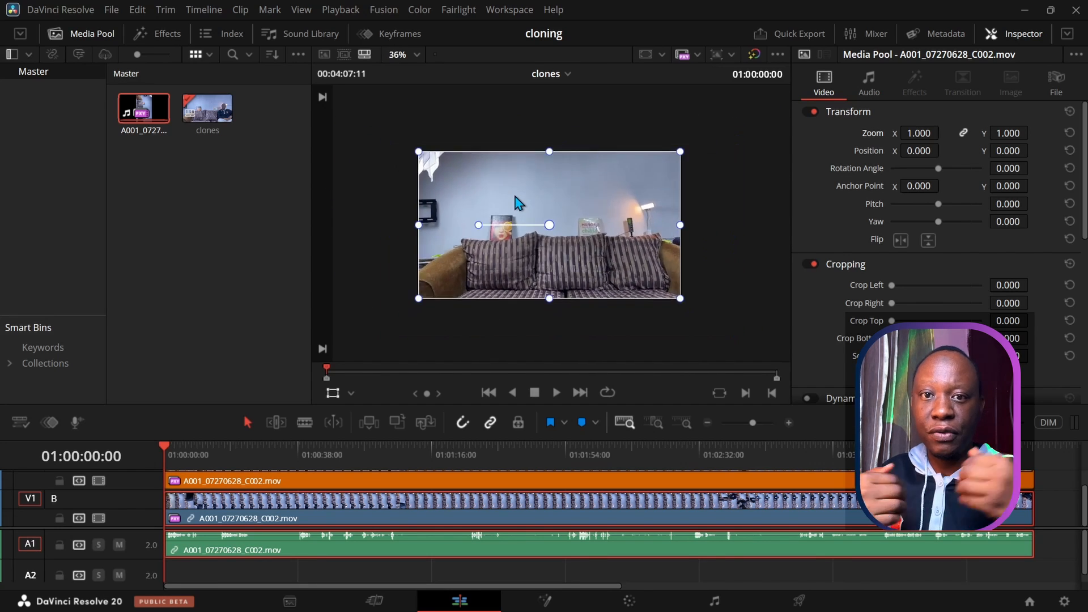
scroll(518, 204, up, 2)
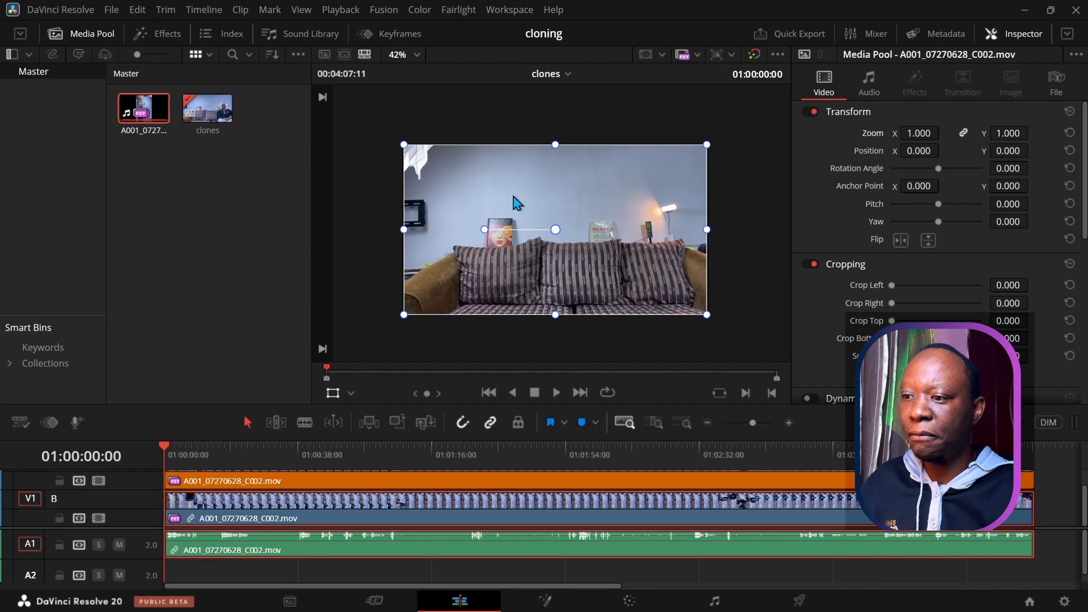
Step: Play the clone footage, scrubbing to about fifteen seconds in, then stop
click(556, 393)
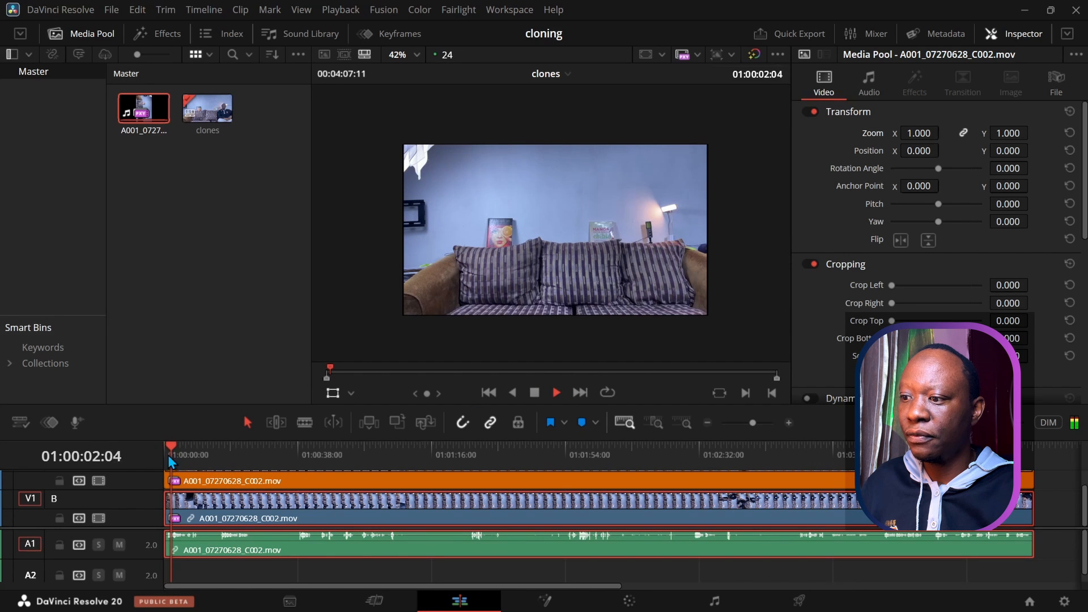
drag(176, 454, 220, 463)
key(space)
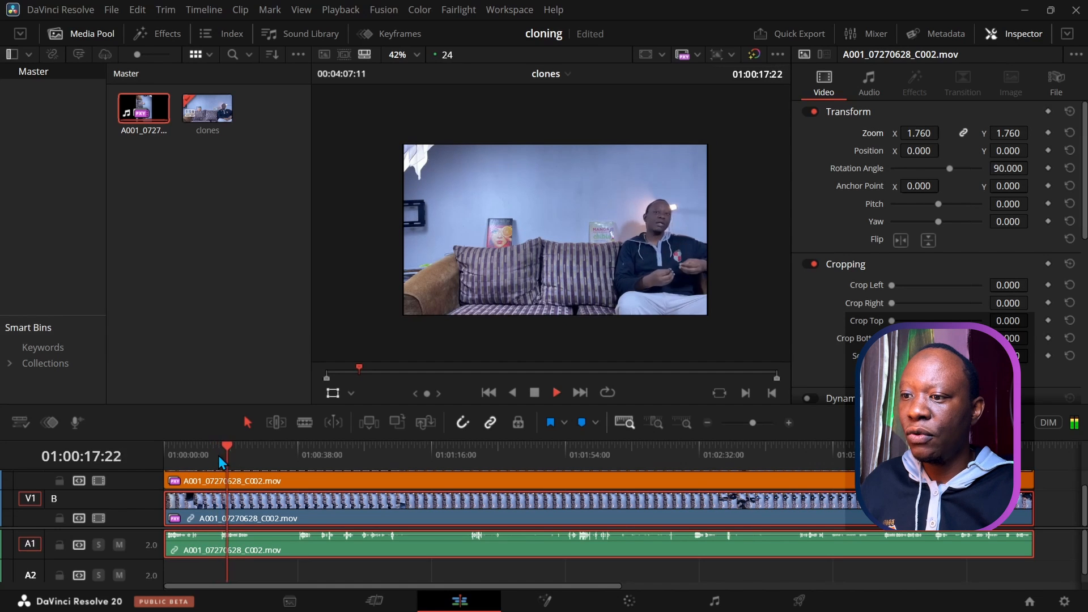
click(534, 393)
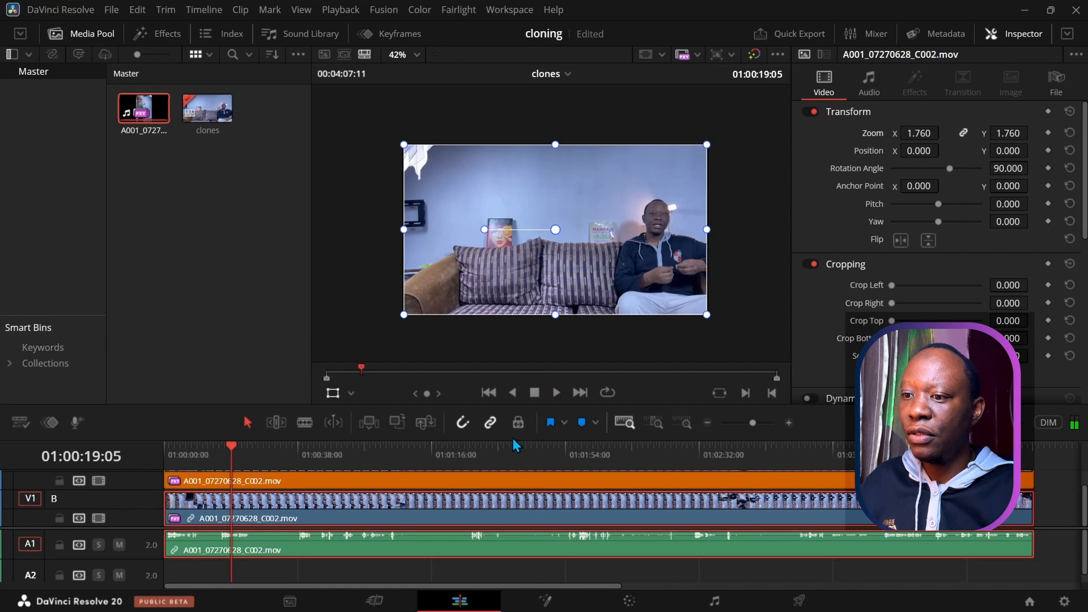
Step: Enlarge the timeline so tracks A and B and a taller Audio 1 show
drag(517, 438, 516, 383)
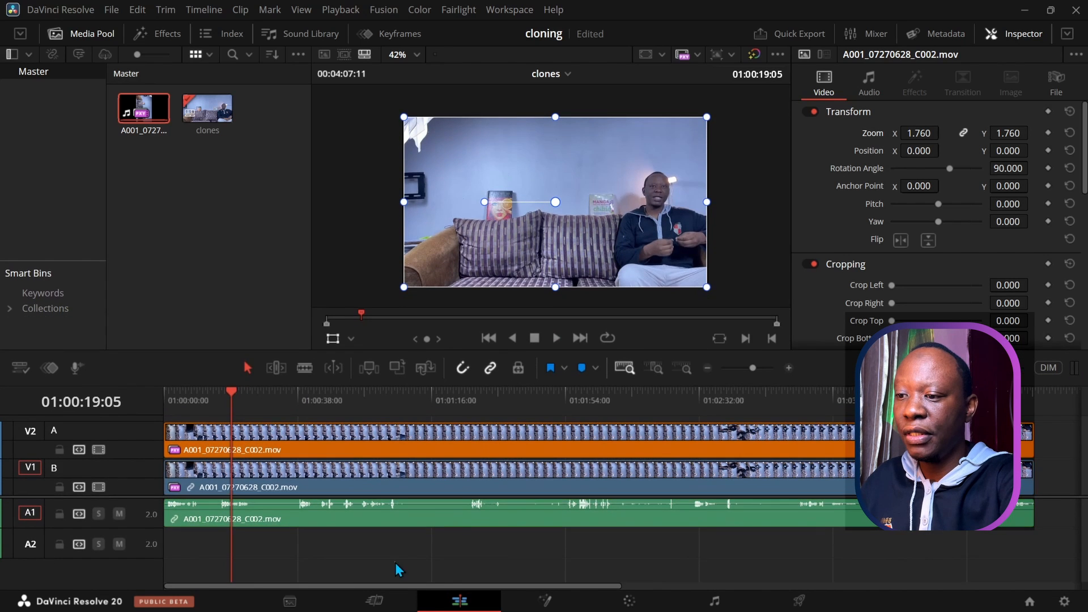
shift+scroll(400, 519, up, 4)
shift+scroll(400, 525, down, 2)
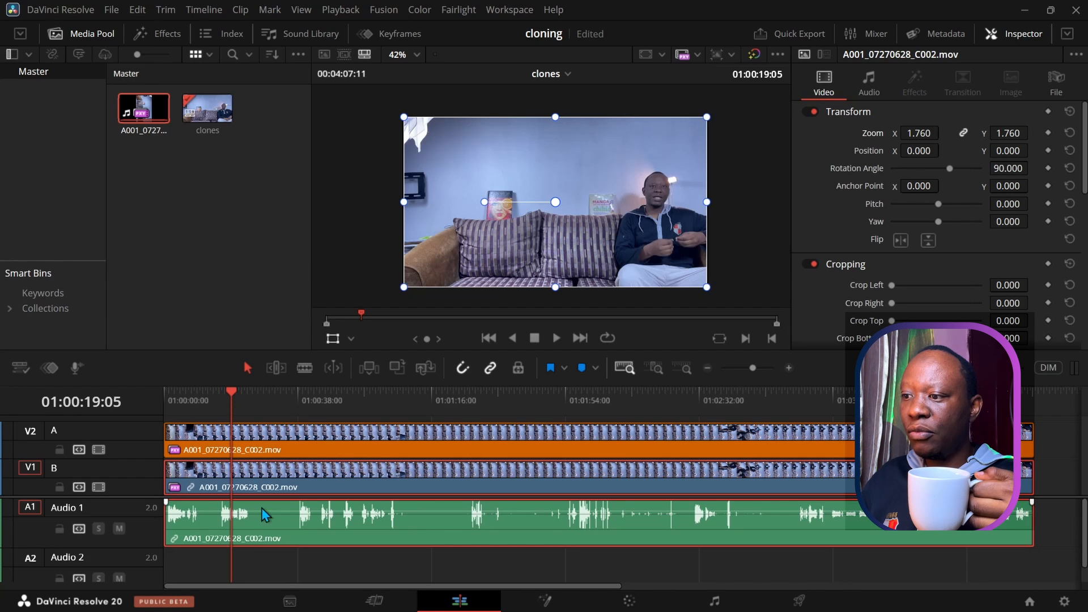
mouse_move(233, 398)
mouse_down()
mouse_move(156, 409)
mouse_move(216, 404)
mouse_up()
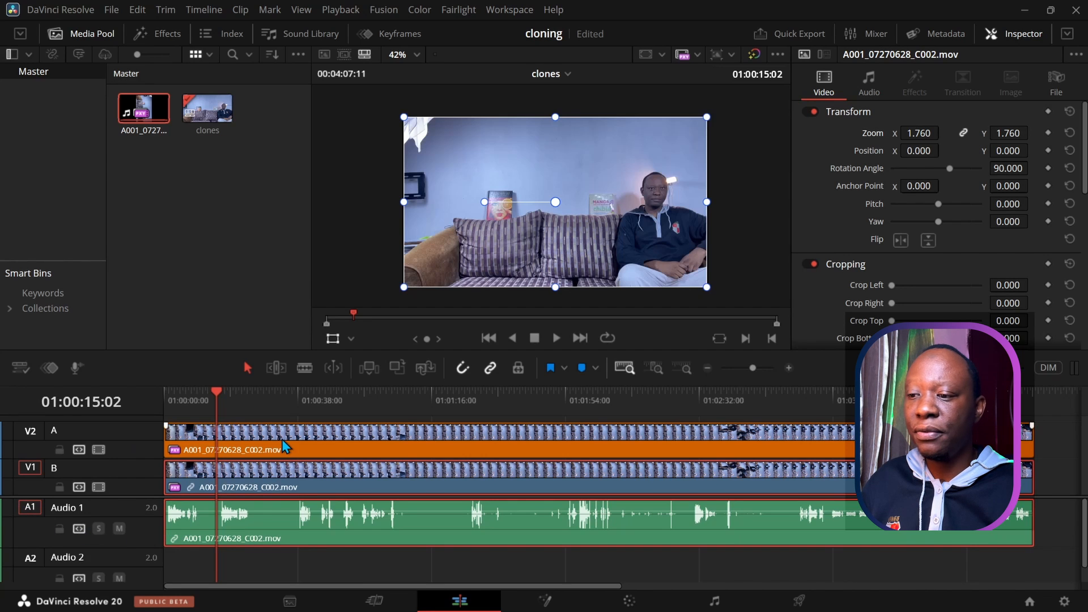
Step: Blade tracks A and B at the 15-second playhead and delete the opening pieces
click(306, 369)
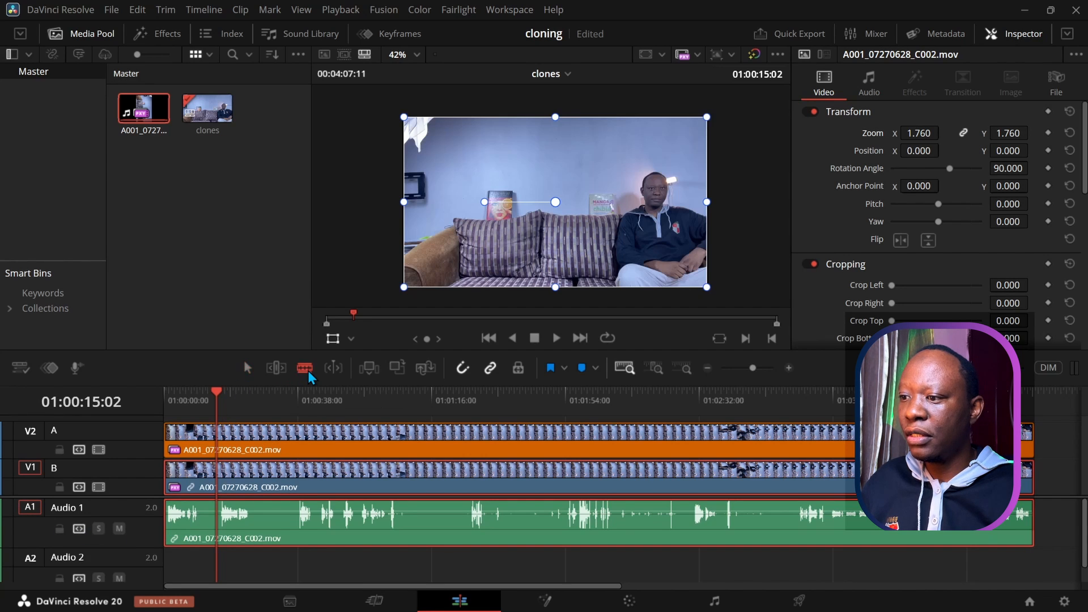
click(218, 434)
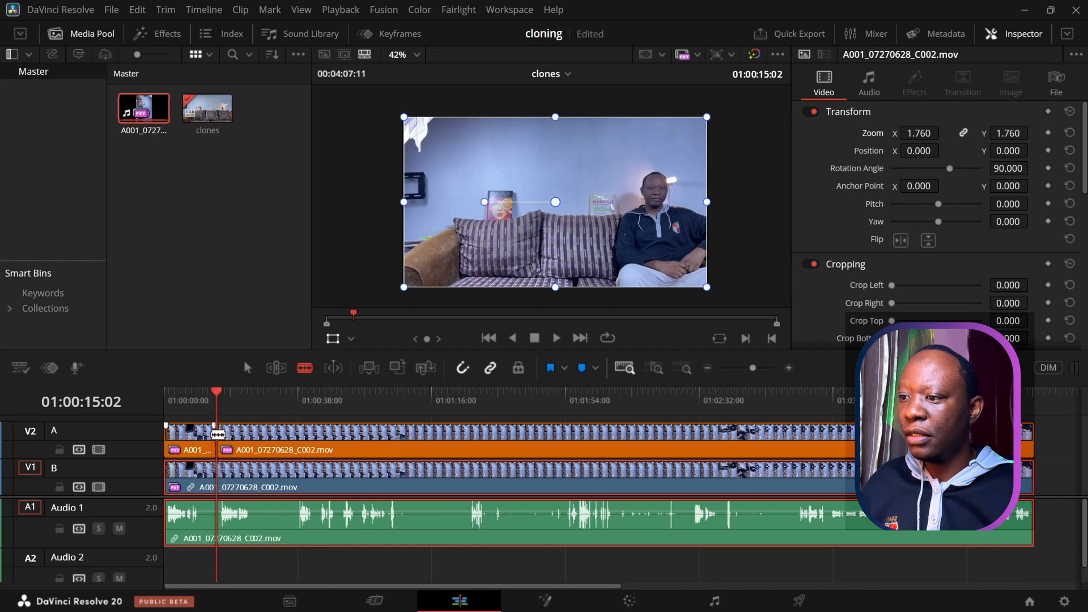
click(218, 472)
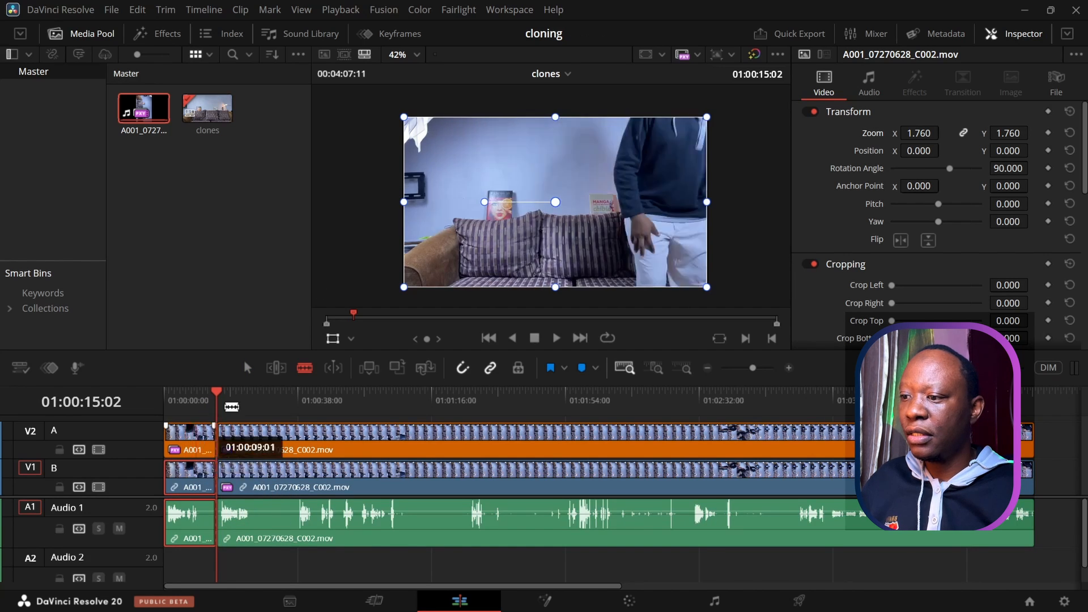
click(247, 369)
drag(196, 577, 183, 439)
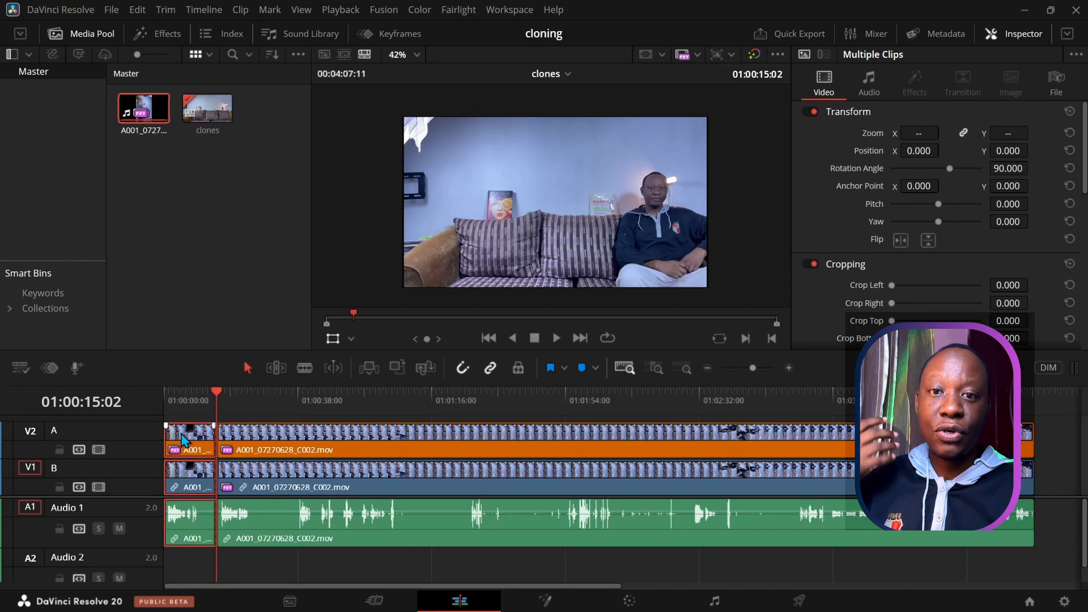
key(Delete)
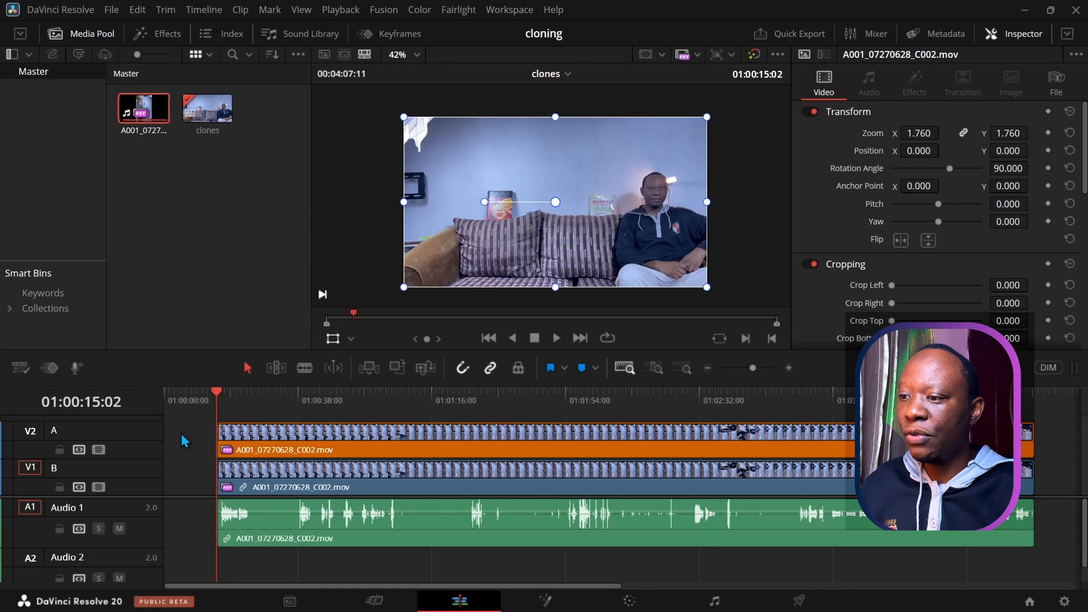
Step: Slide track A's clip about 4 seconds earlier, then move all clips to 01:00:00:00
mouse_move(244, 452)
mouse_down()
mouse_move(234, 463)
mouse_move(250, 462)
mouse_up()
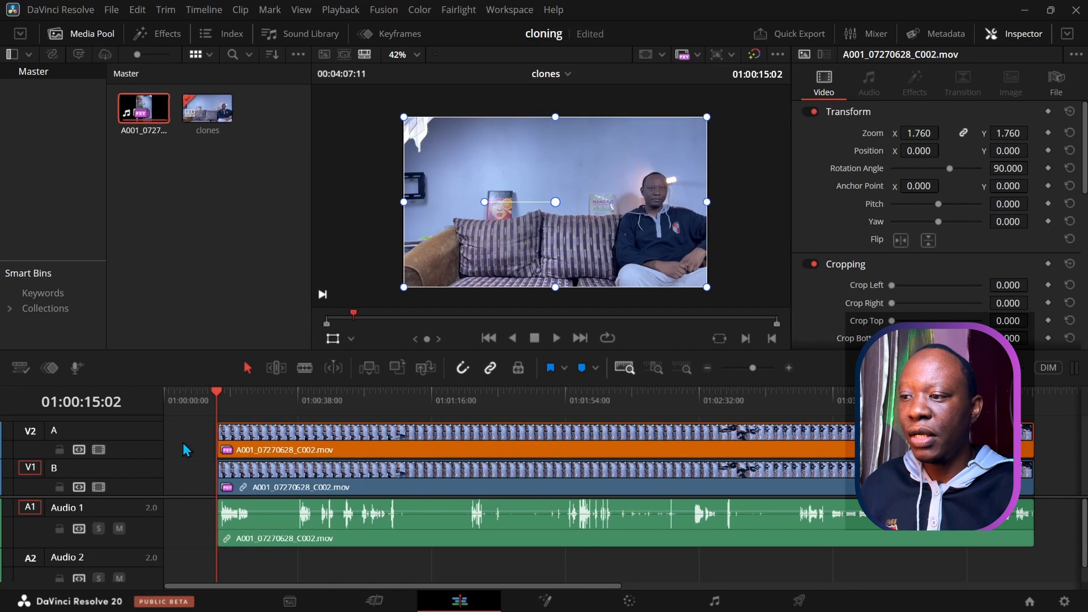
drag(193, 434, 264, 561)
drag(343, 468, 193, 477)
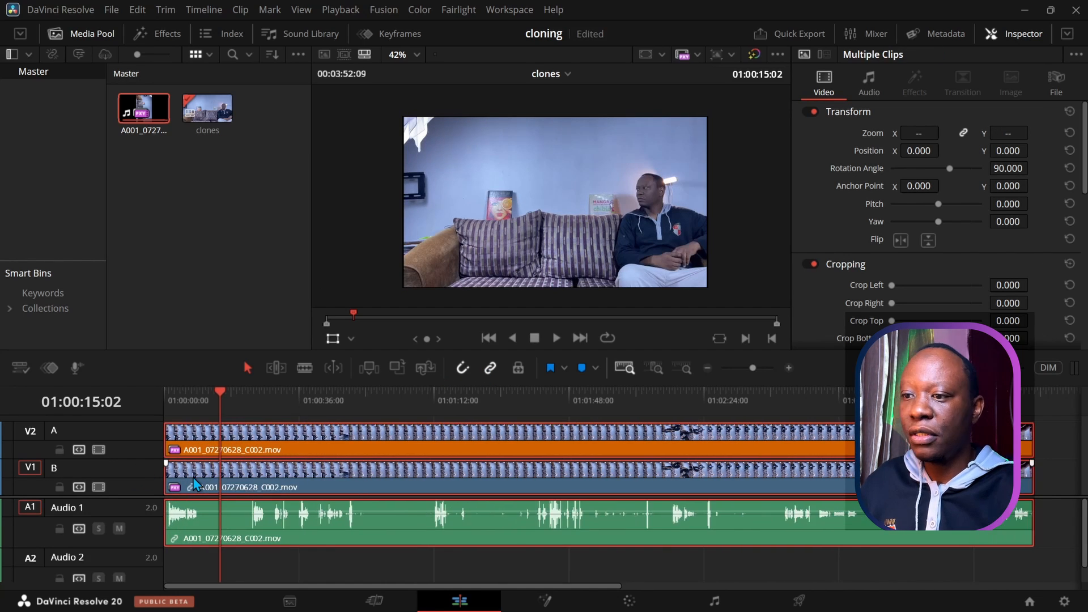
drag(216, 396, 165, 396)
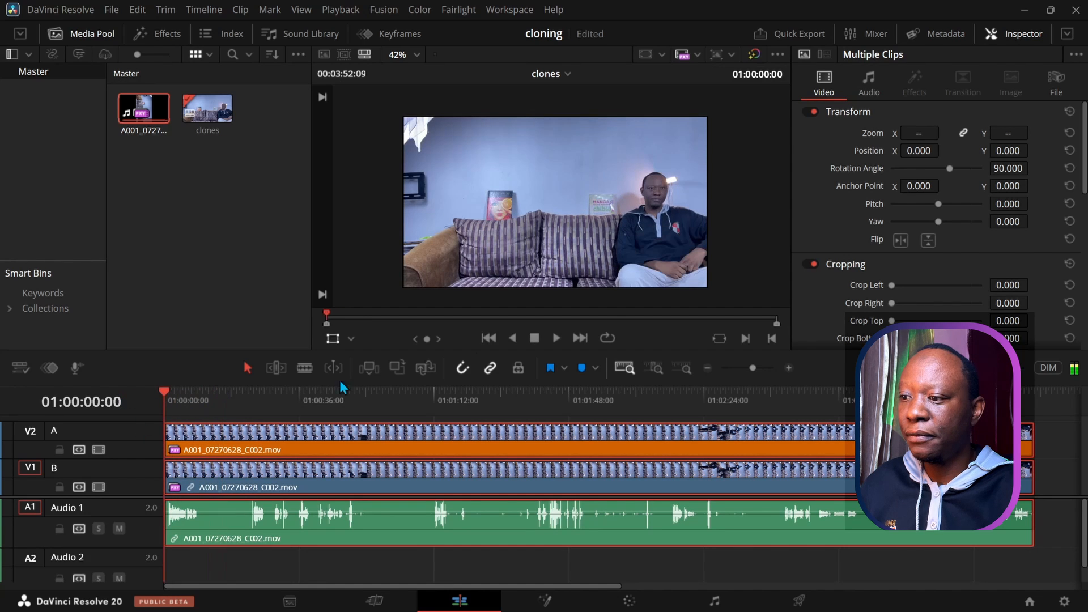
Step: Play back the edited timeline to check the offset around nine seconds
click(557, 339)
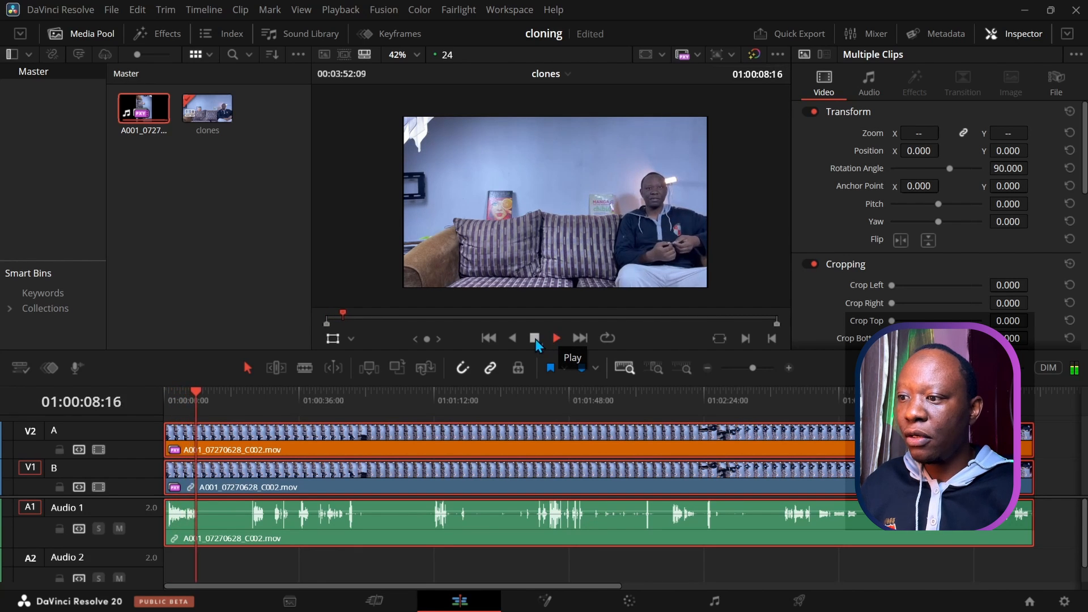
click(535, 339)
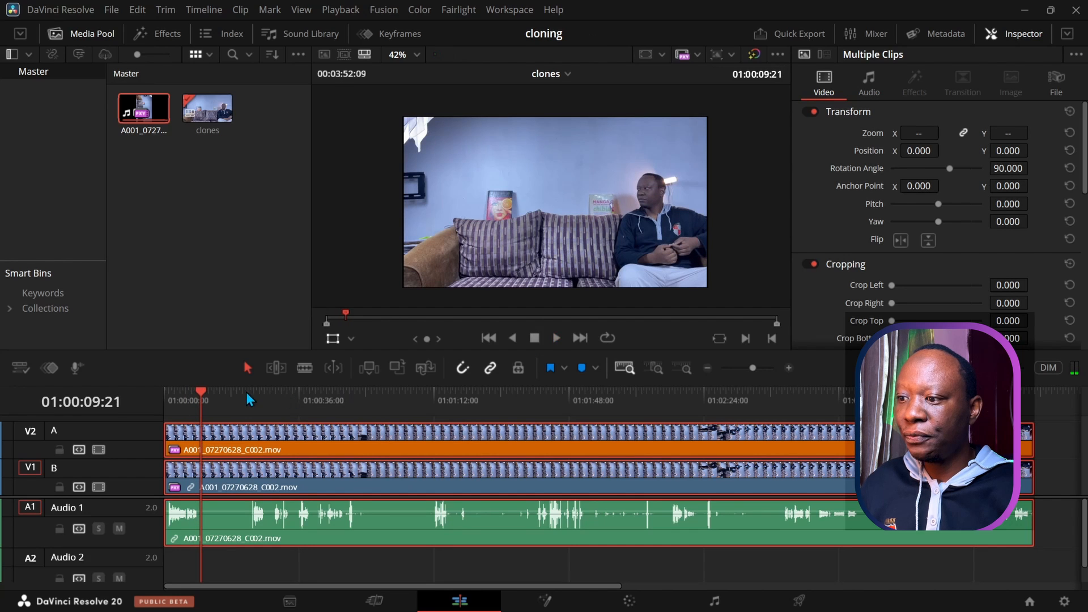
drag(202, 391, 199, 394)
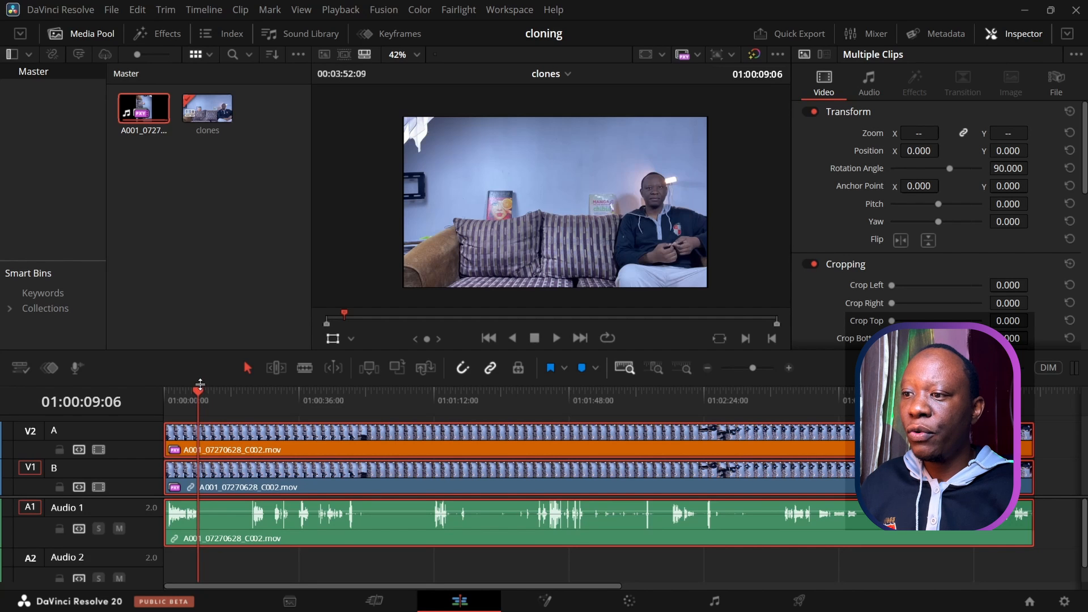
drag(190, 349, 181, 296)
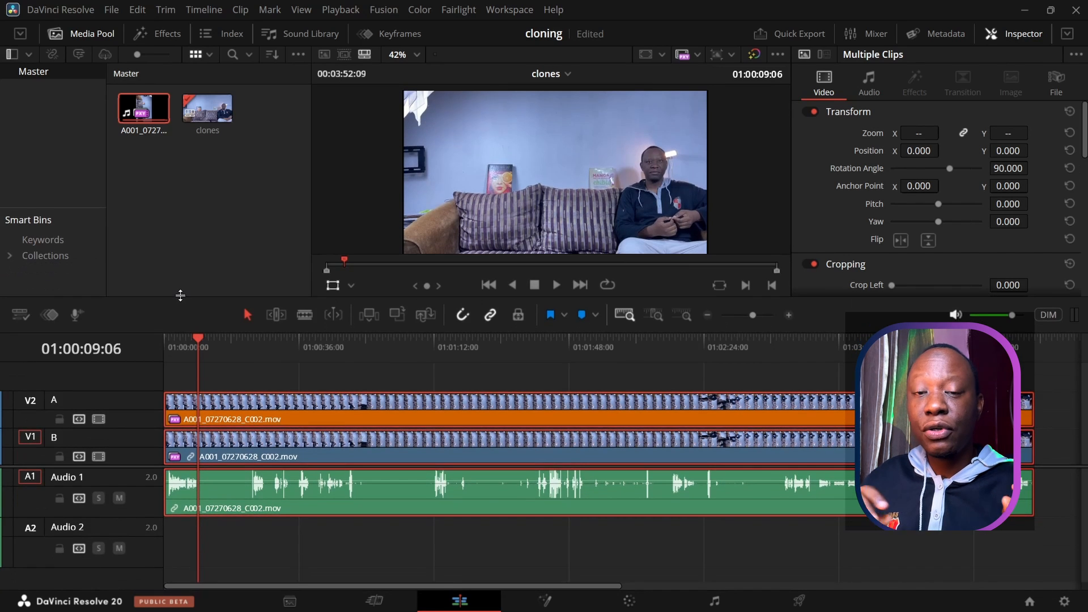
drag(347, 297, 348, 307)
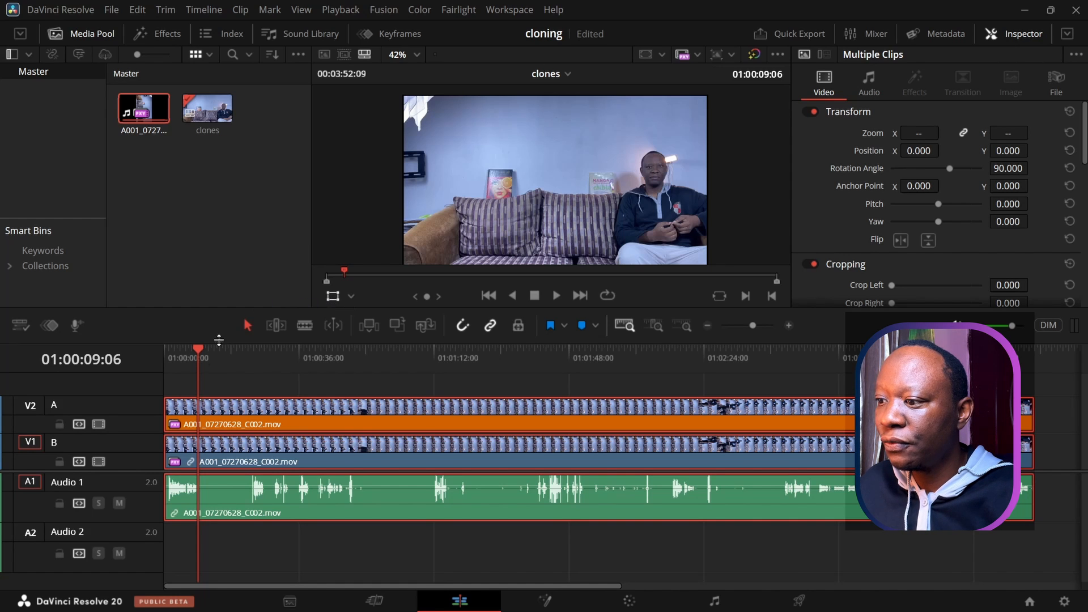
click(261, 357)
drag(274, 363, 251, 365)
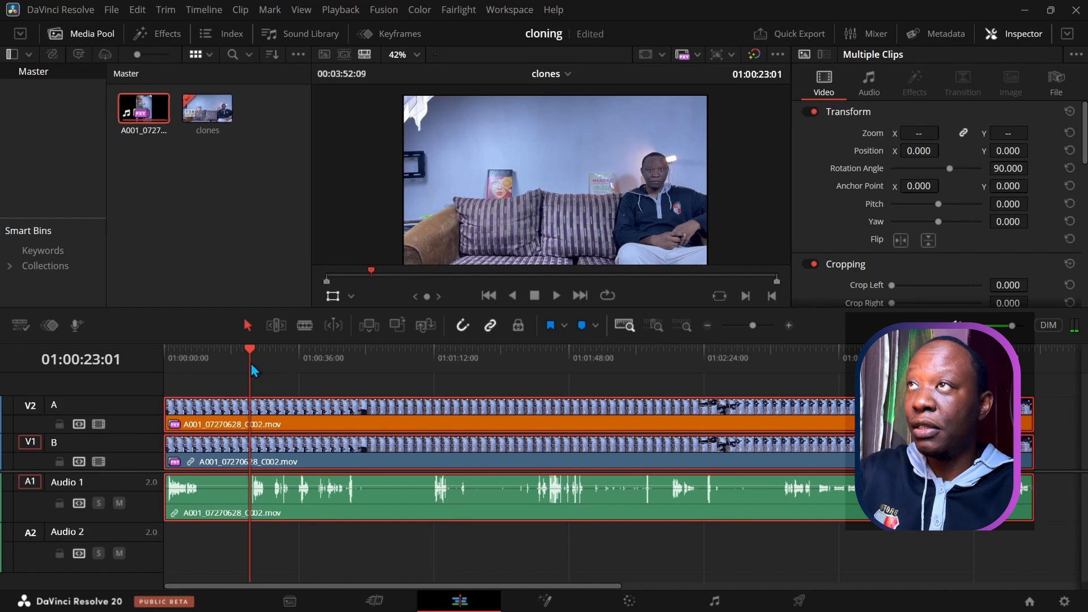
Step: Split all tracks at the playhead and push the later clips about 16 seconds right, opening a gap
key(ctrl+b)
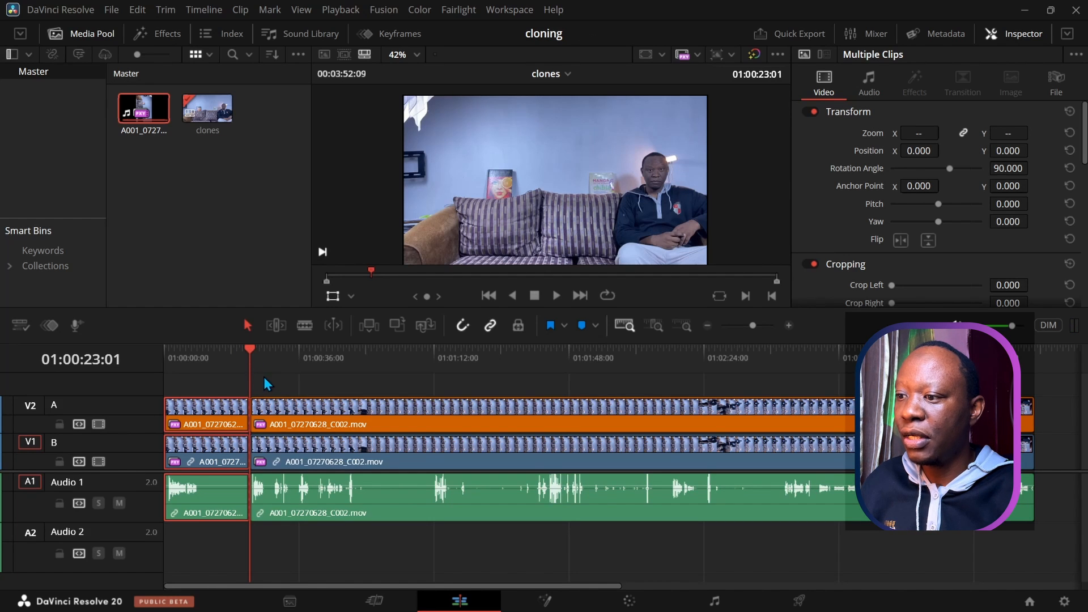
drag(276, 381, 344, 547)
drag(315, 473, 371, 471)
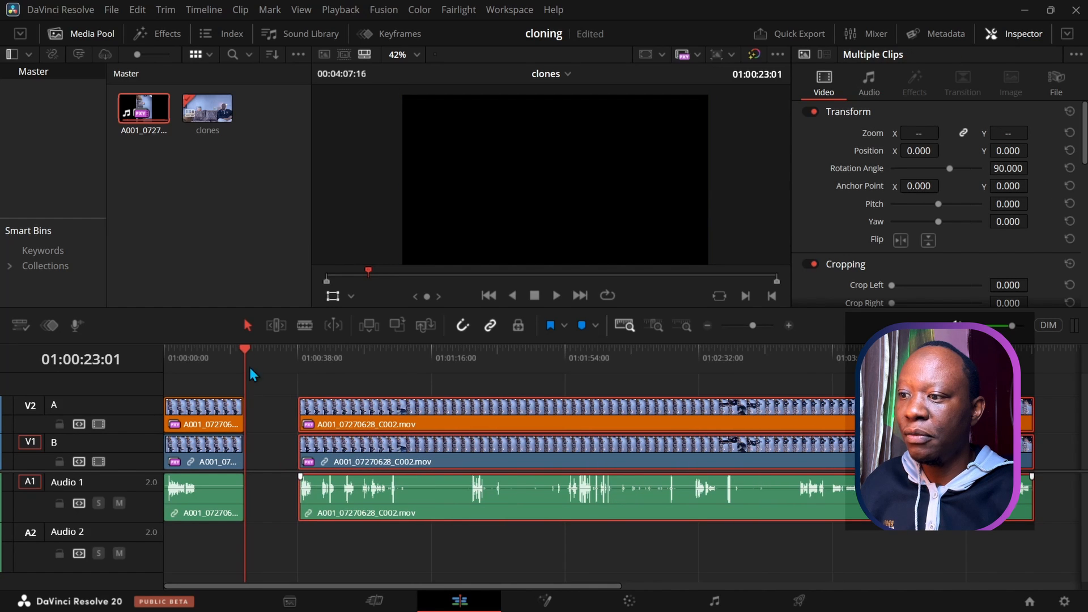
mouse_move(247, 349)
mouse_down()
mouse_move(196, 356)
mouse_move(246, 358)
mouse_up()
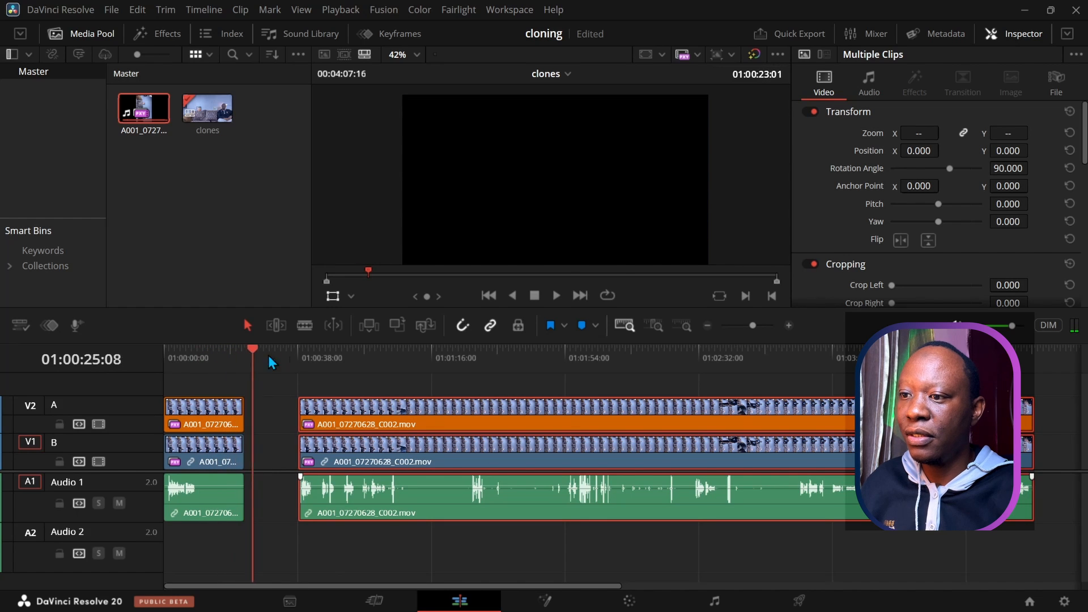
click(306, 358)
click(556, 296)
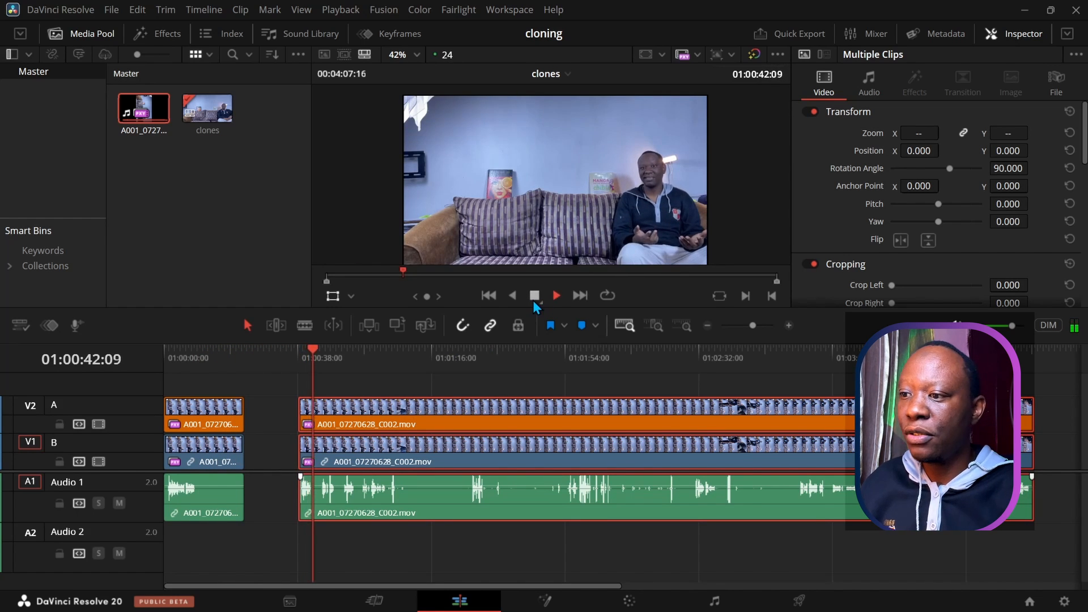
click(534, 295)
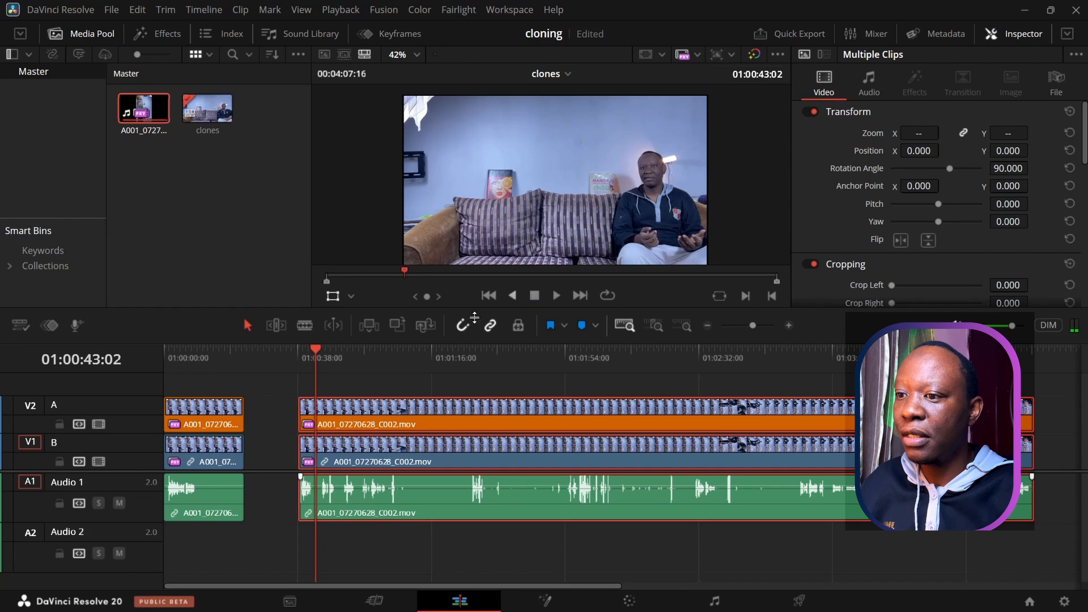
Step: Add Marker 1 at 01:00:00:00 and open its details
key(Home)
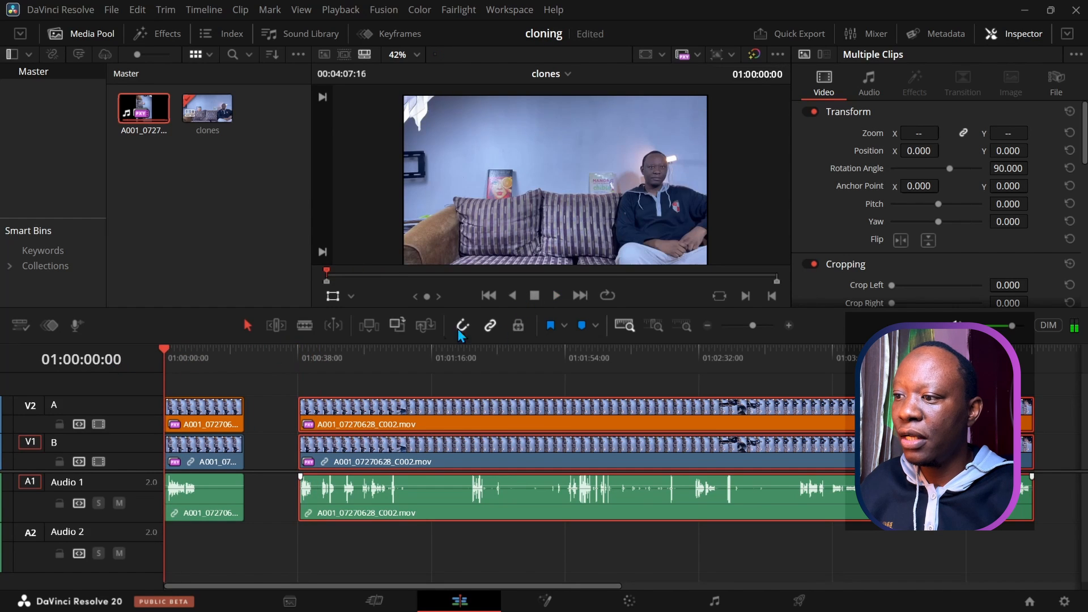
click(582, 326)
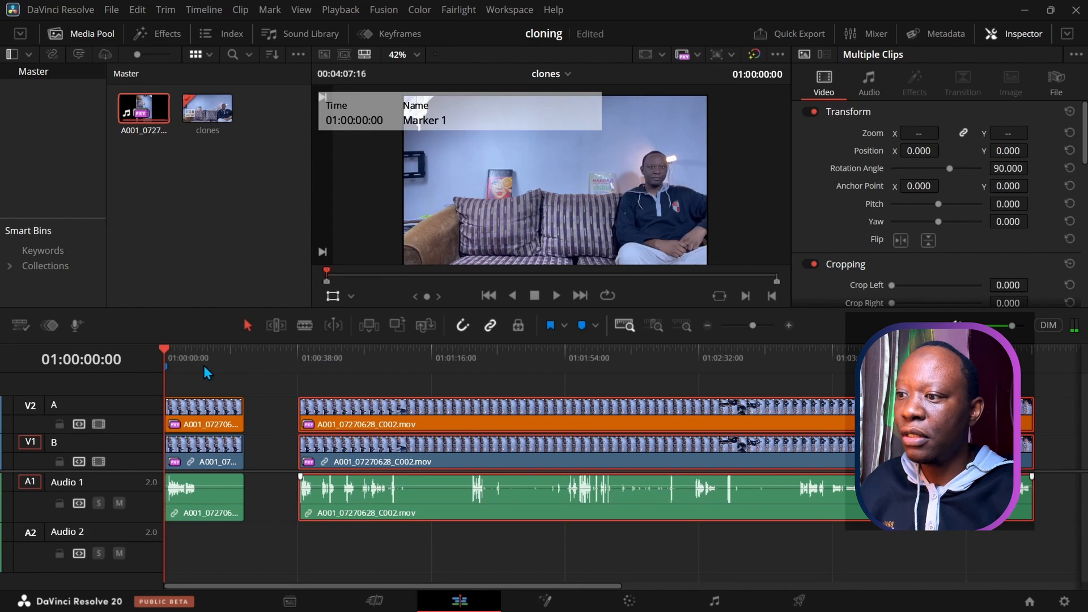
click(166, 371)
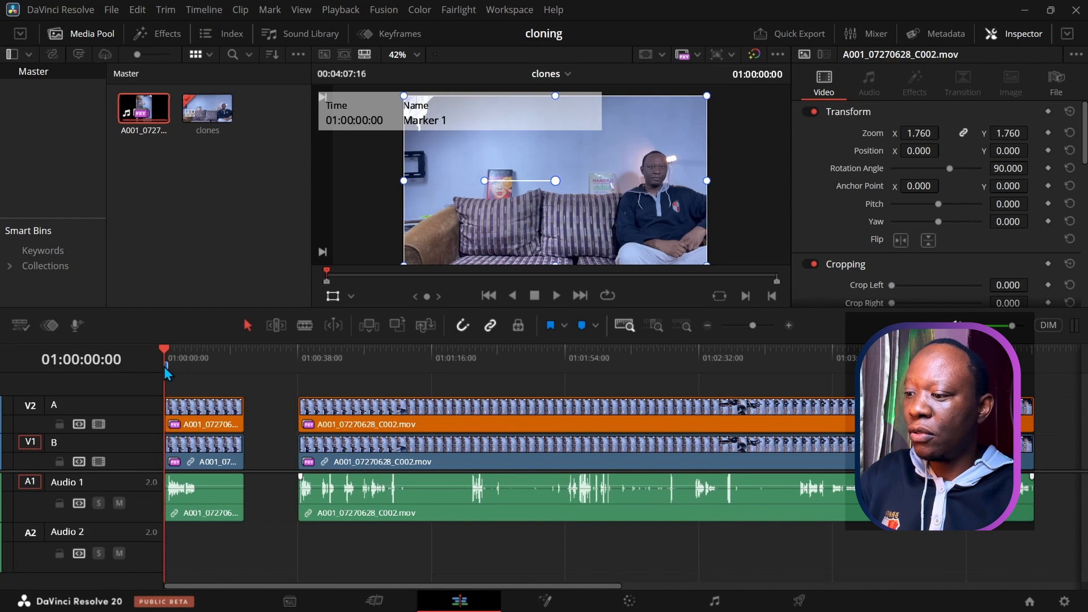
double_click(166, 369)
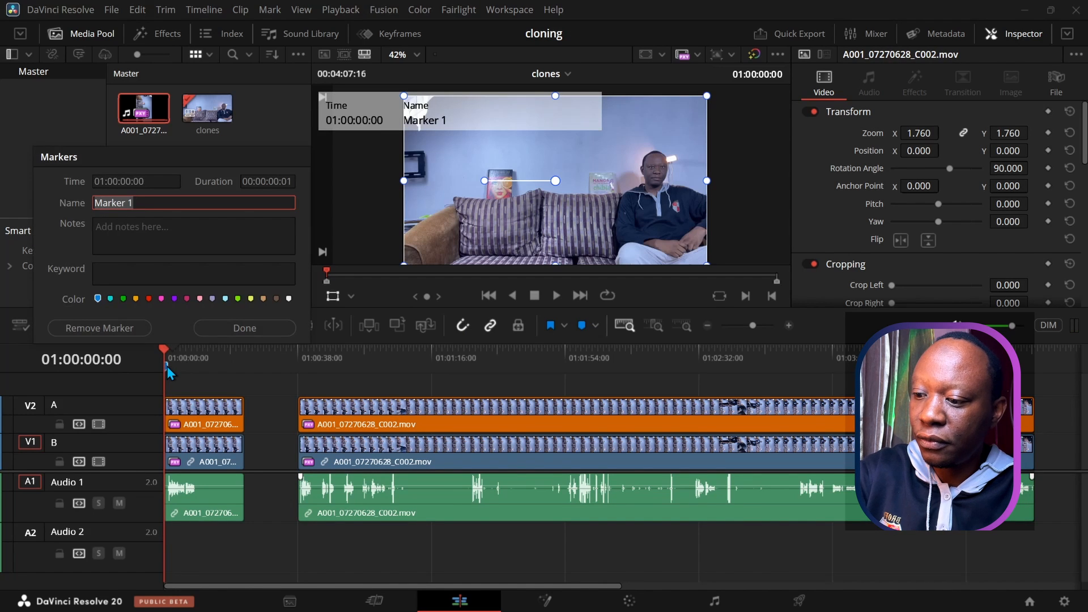
Step: Rename Marker 1 to 'intro'
key(BackSpace)
key(BackSpace)
key(BackSpace)
key(BackSpace)
key(BackSpace)
key(BackSpace)
key(BackSpace)
key(BackSpace)
text(intro)
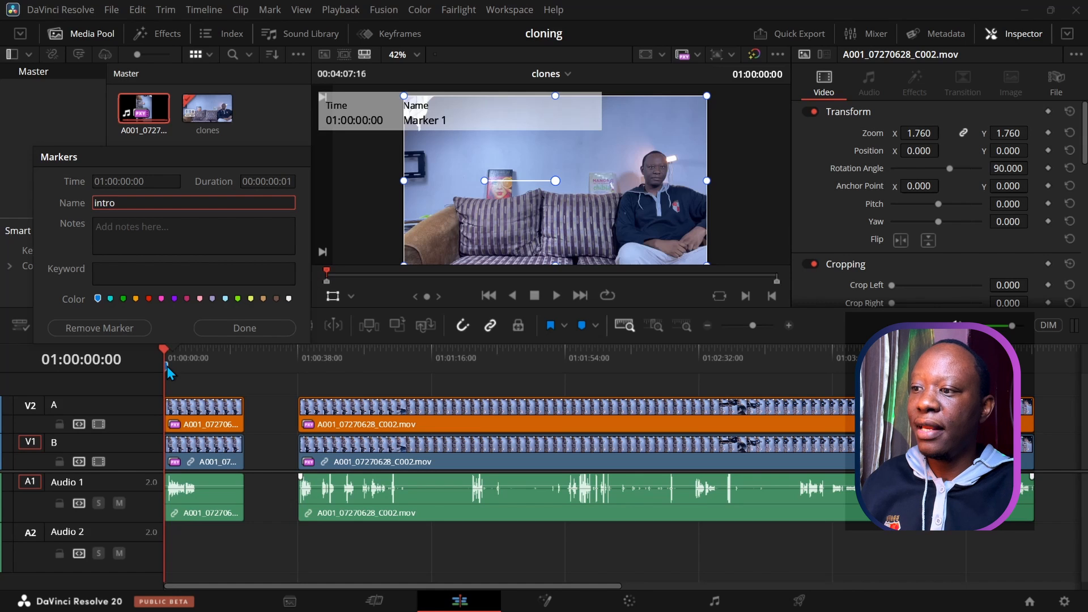
key(Return)
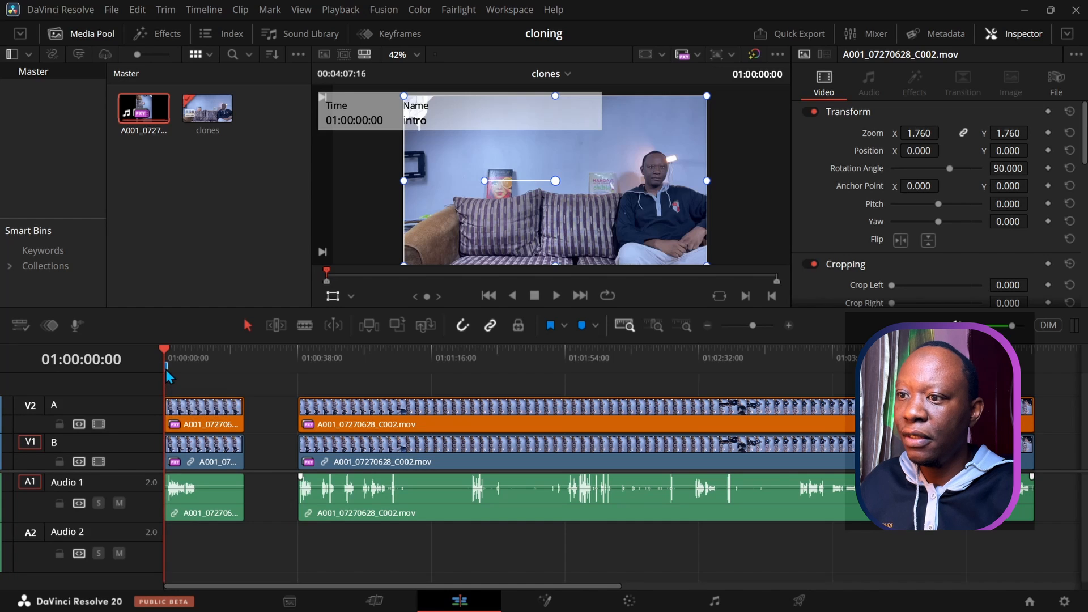
Step: Make the intro marker red and close its details dialog
click(595, 325)
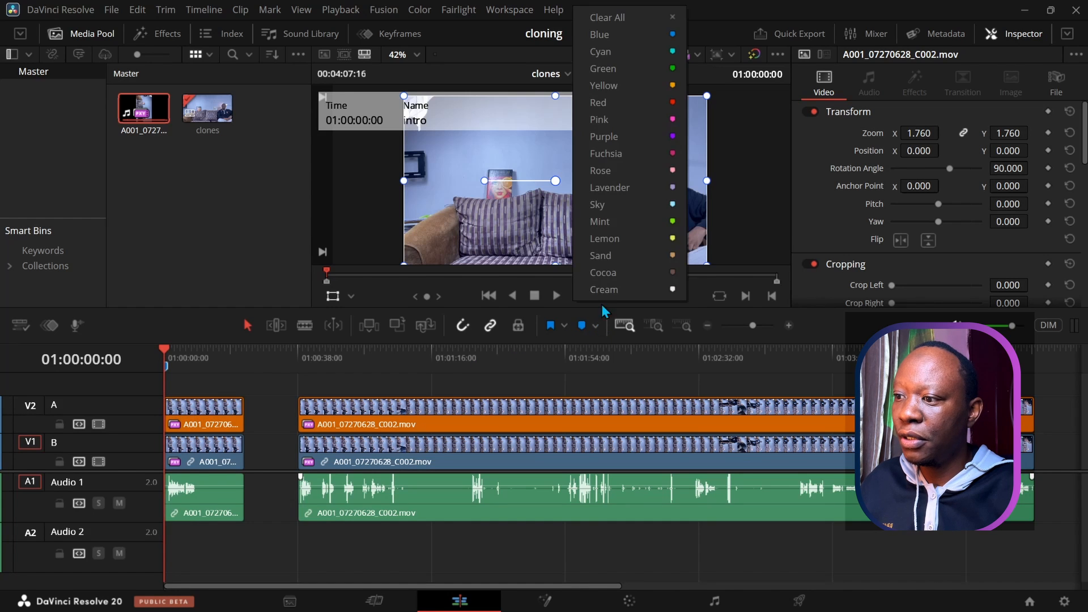
click(605, 153)
double_click(164, 366)
click(148, 299)
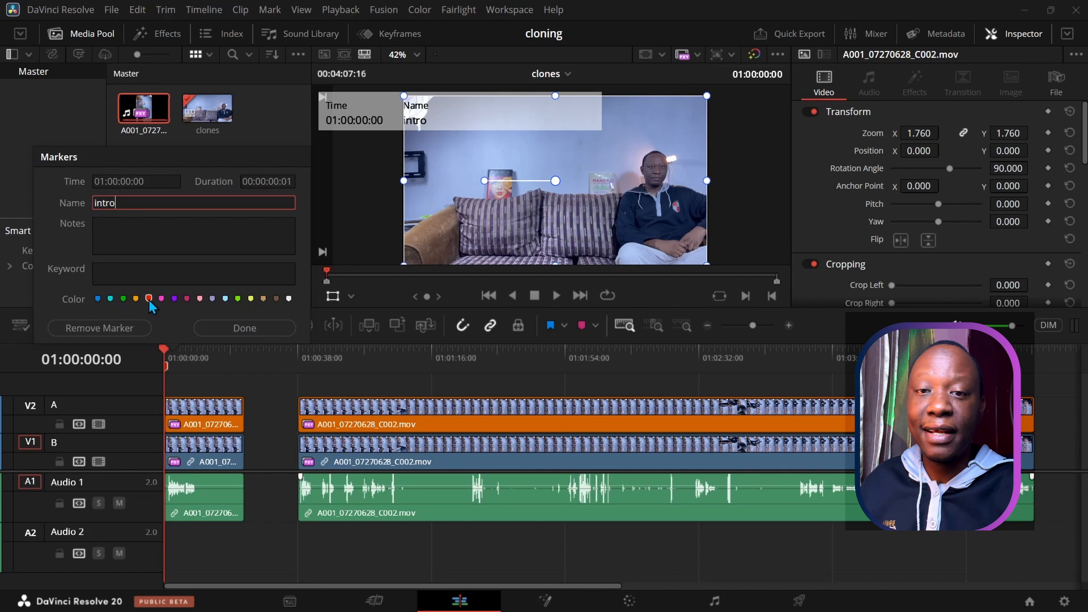
click(230, 327)
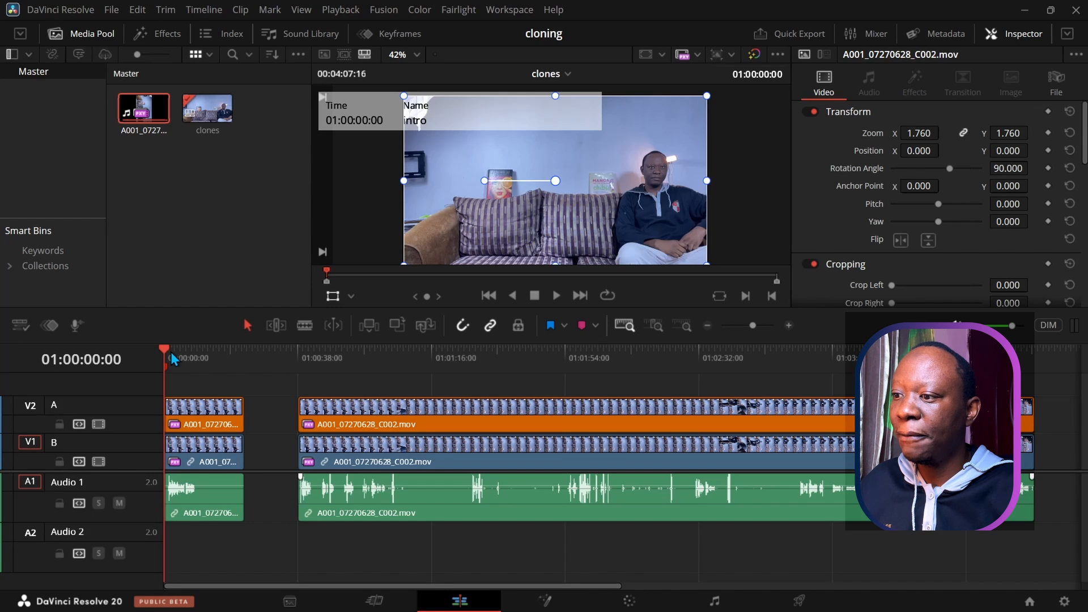
mouse_move(170, 353)
mouse_down()
mouse_move(317, 375)
mouse_move(306, 376)
mouse_up()
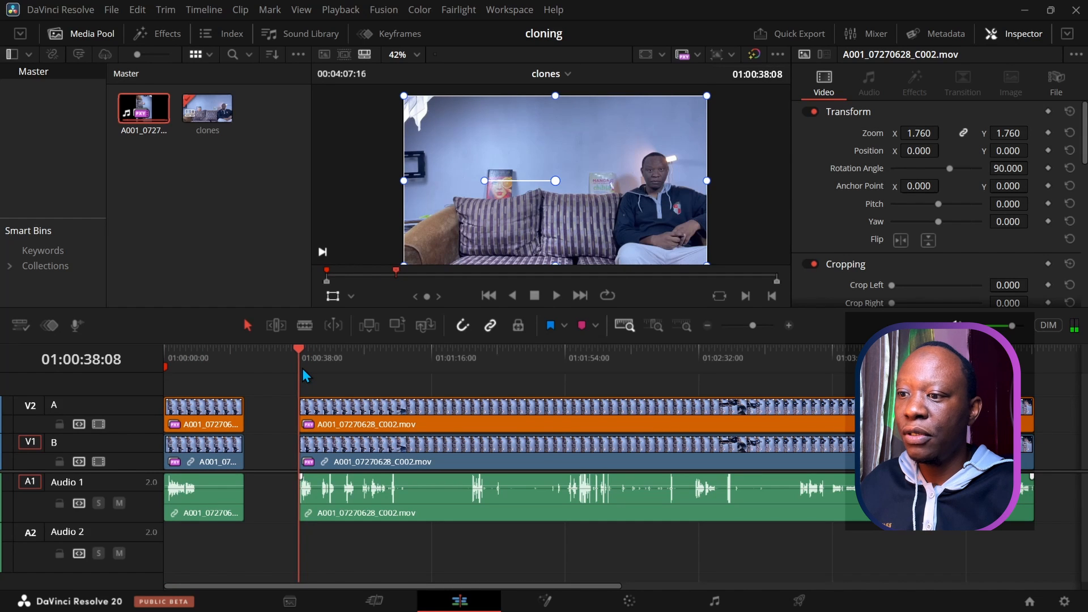
drag(305, 376, 835, 377)
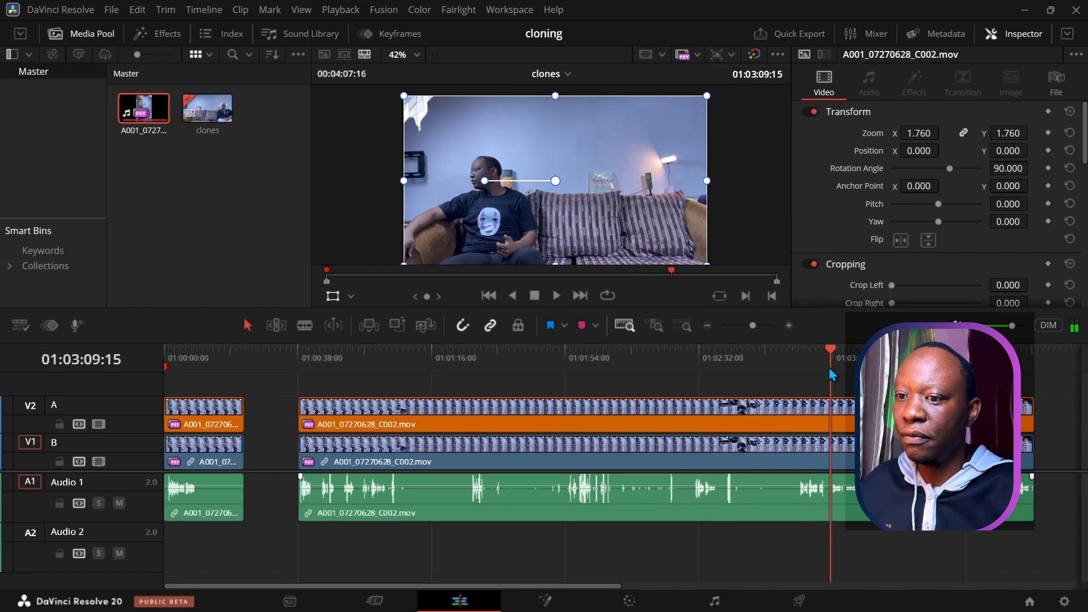
click(555, 296)
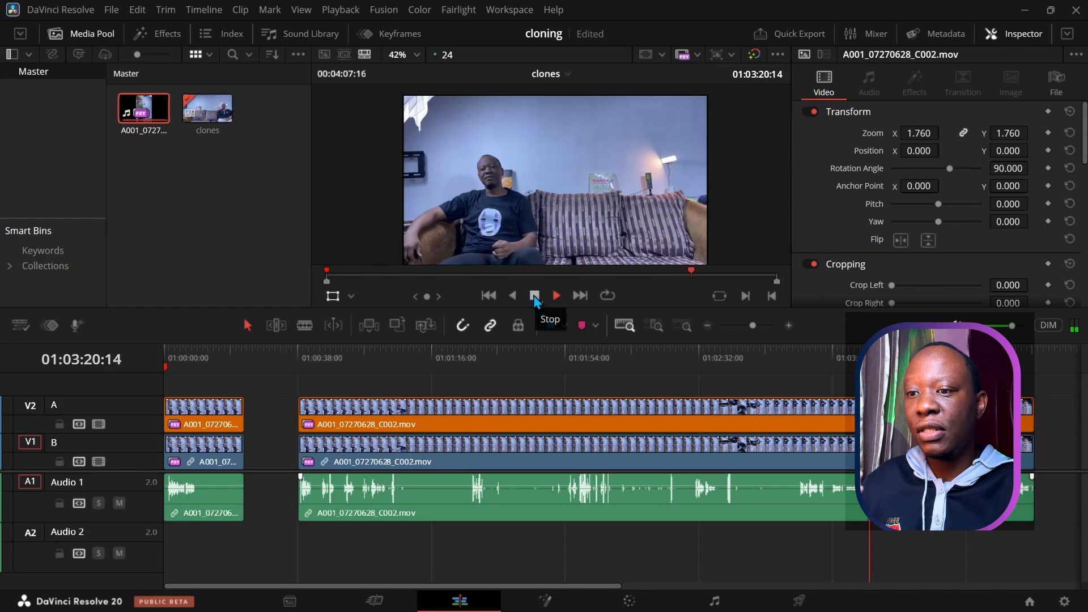
click(534, 296)
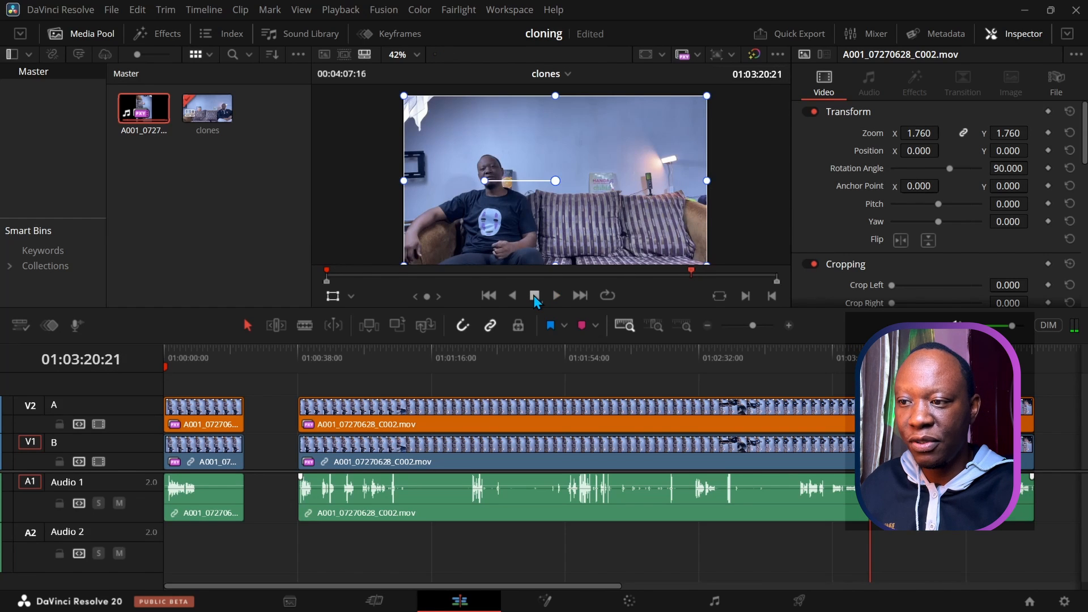
drag(870, 350, 833, 459)
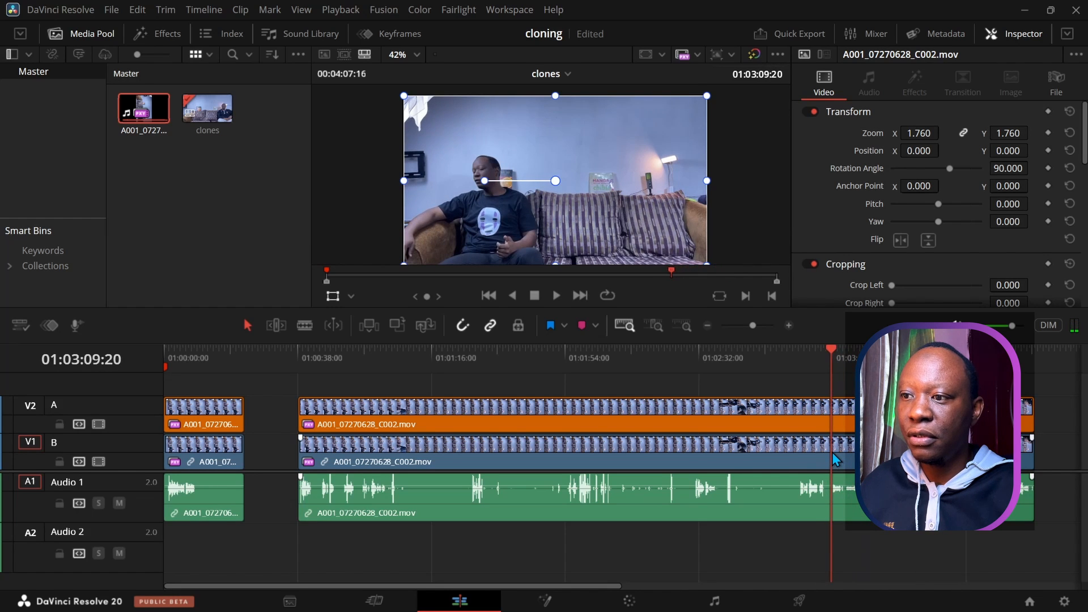
click(833, 422)
Step: Scrub and play the long V2 clone shot, parking the playhead at 01:00:55:03
drag(832, 350, 368, 446)
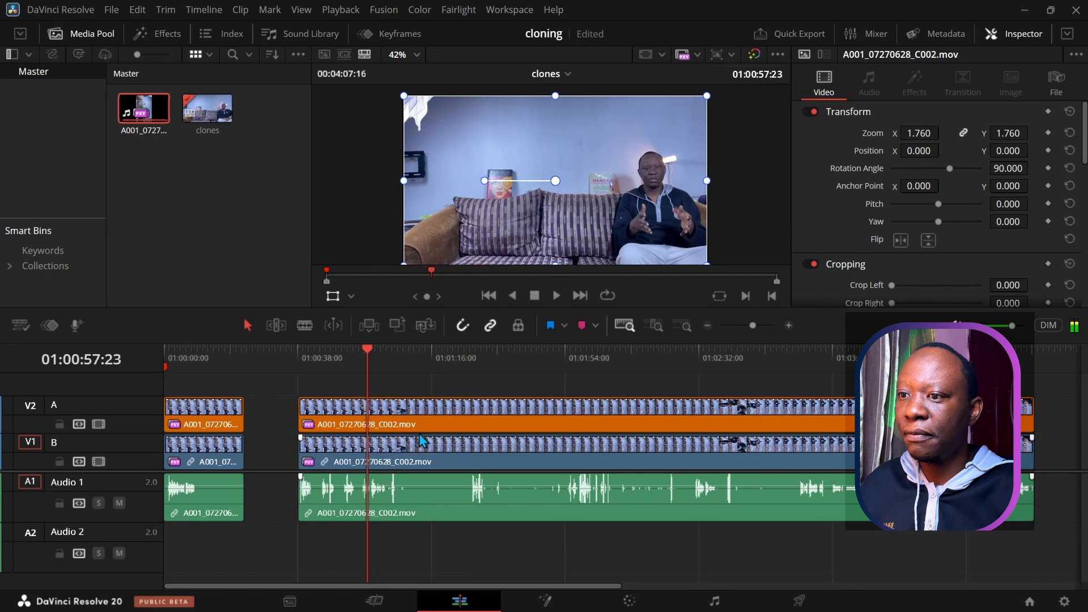
click(556, 294)
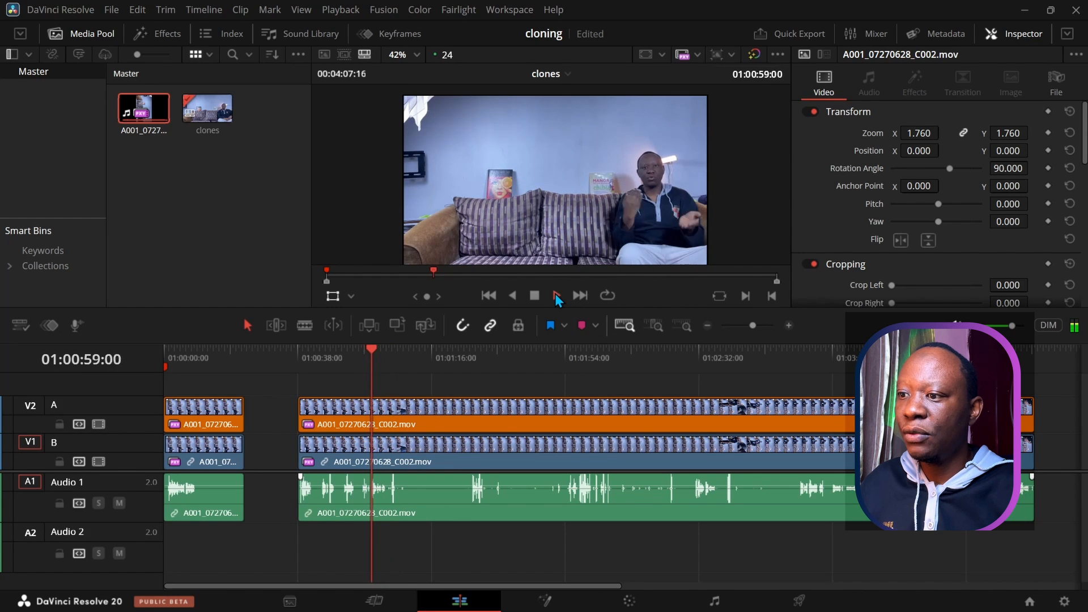
click(533, 295)
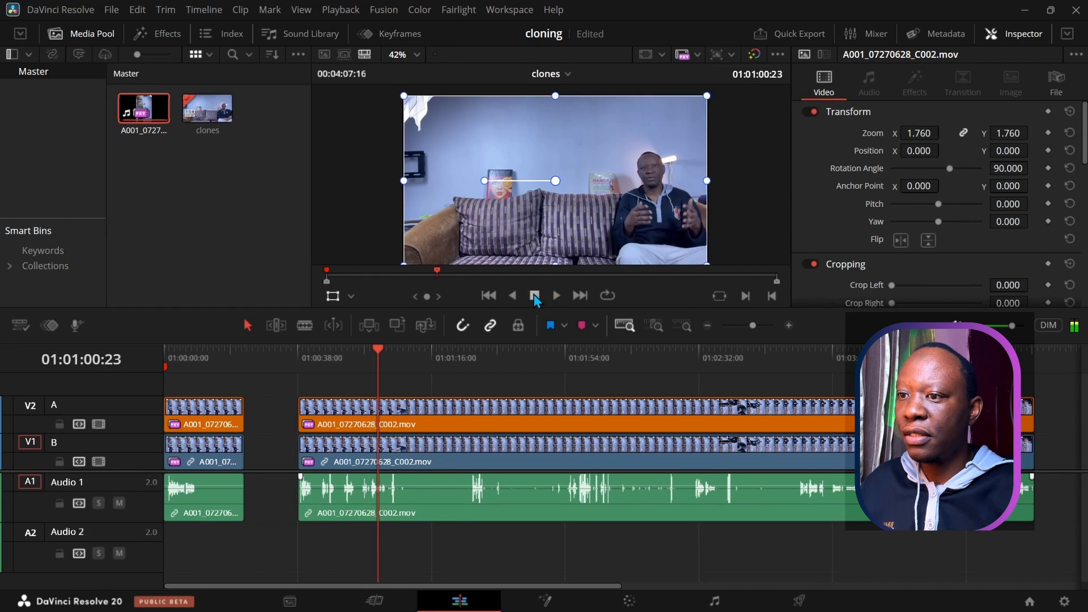
mouse_move(378, 348)
mouse_down()
mouse_move(339, 351)
mouse_move(360, 349)
mouse_up()
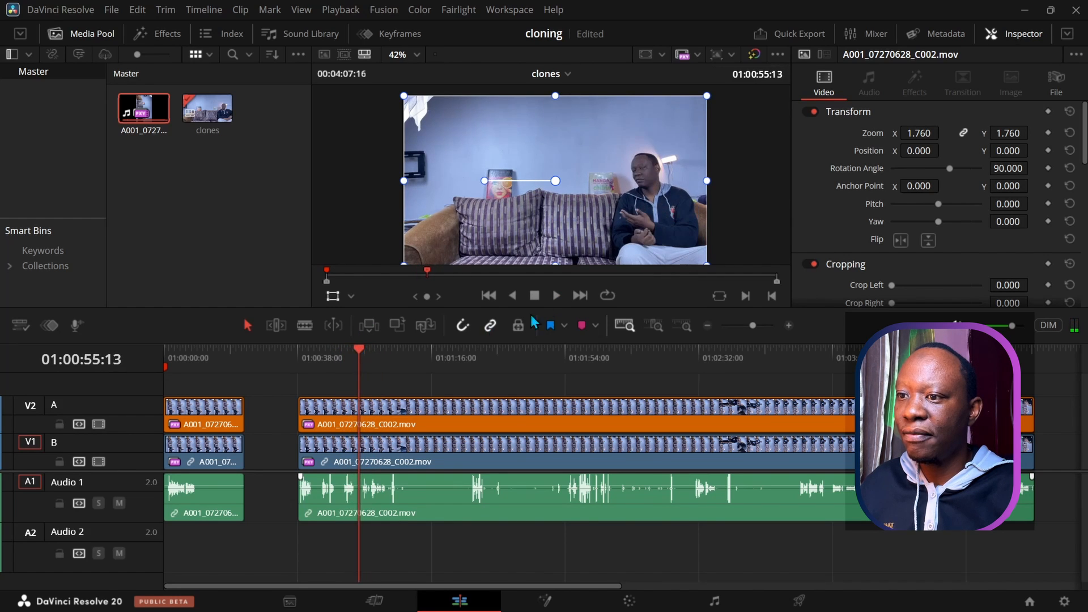
click(554, 295)
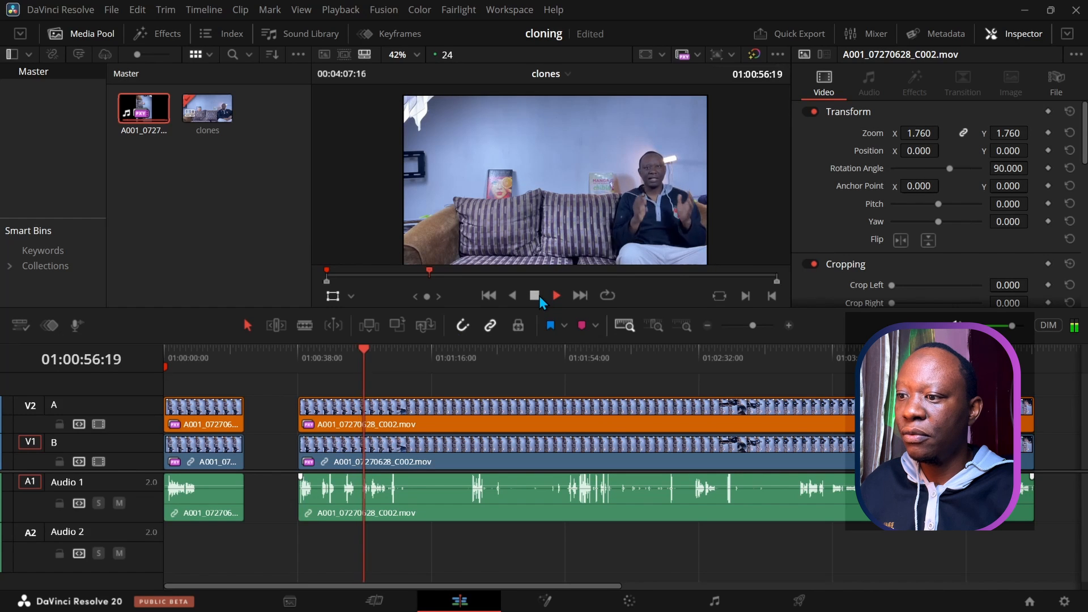
click(535, 296)
click(364, 351)
drag(363, 352, 383, 545)
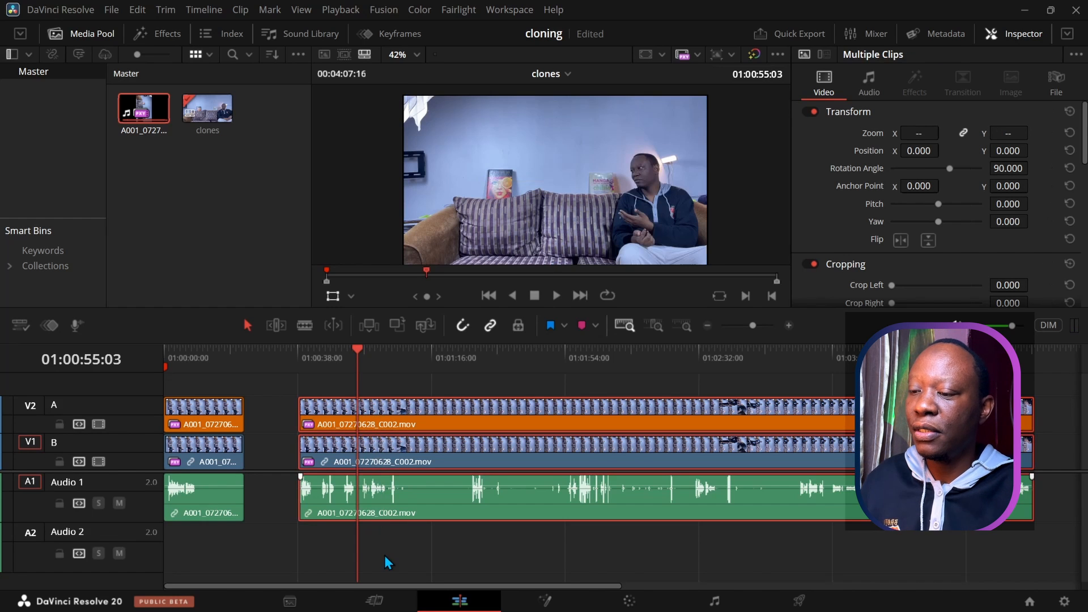
Step: Split the long clone shot at 01:00:55:03 and 01:03:08:19, then delete the middle section on all tracks
key(ctrl+b)
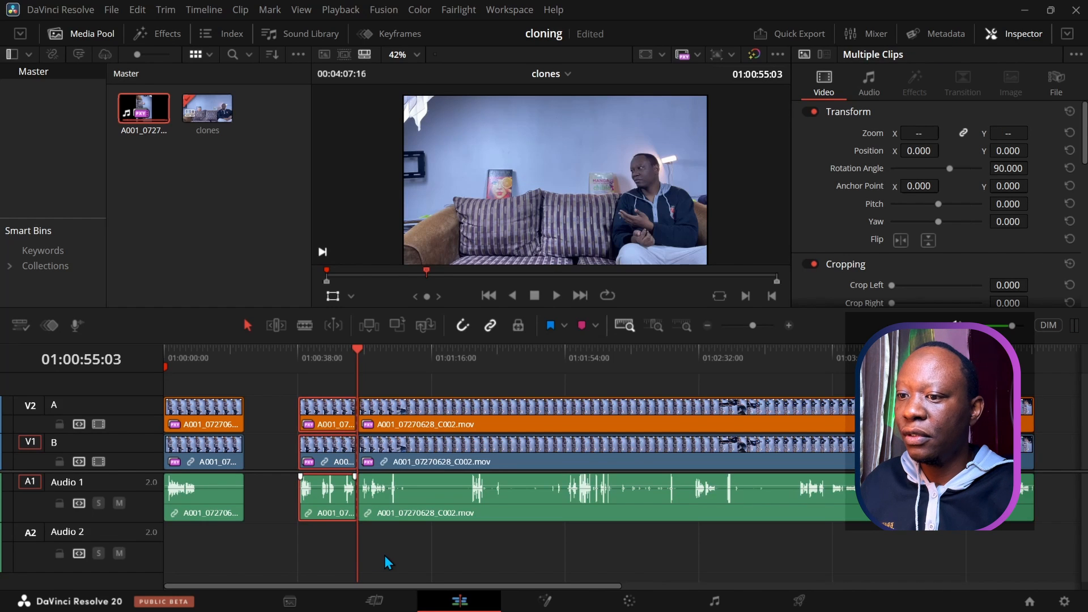
drag(361, 349, 828, 366)
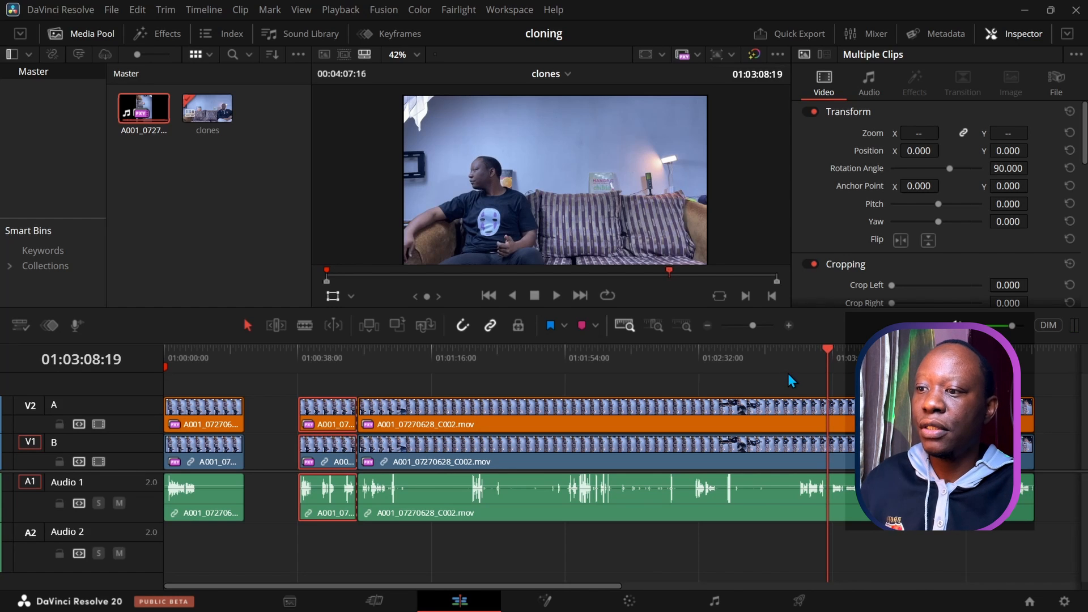
key(ctrl+b)
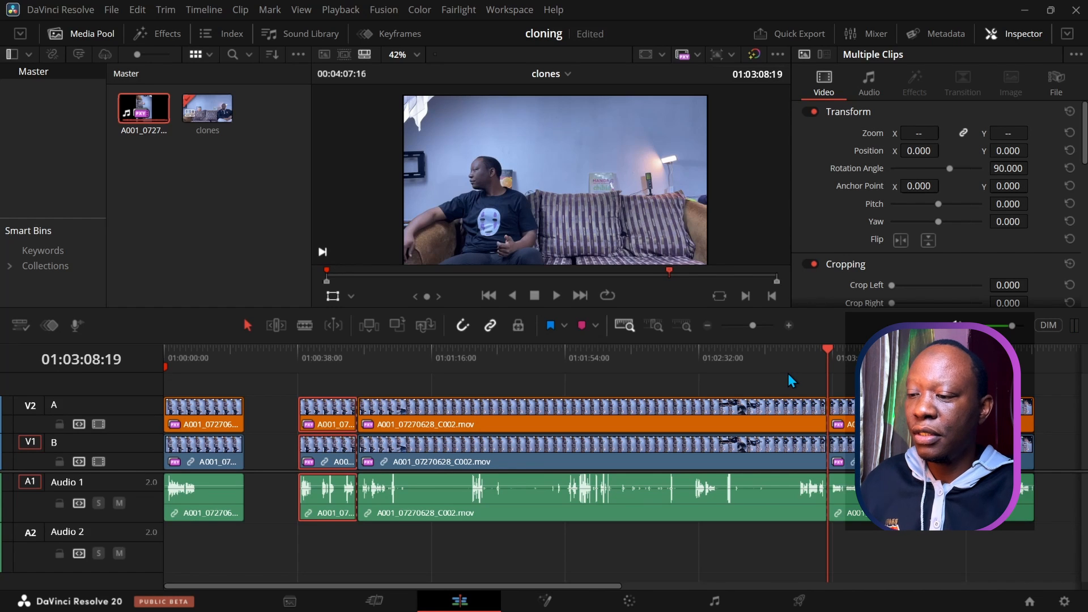
drag(652, 561, 569, 415)
key(BackSpace)
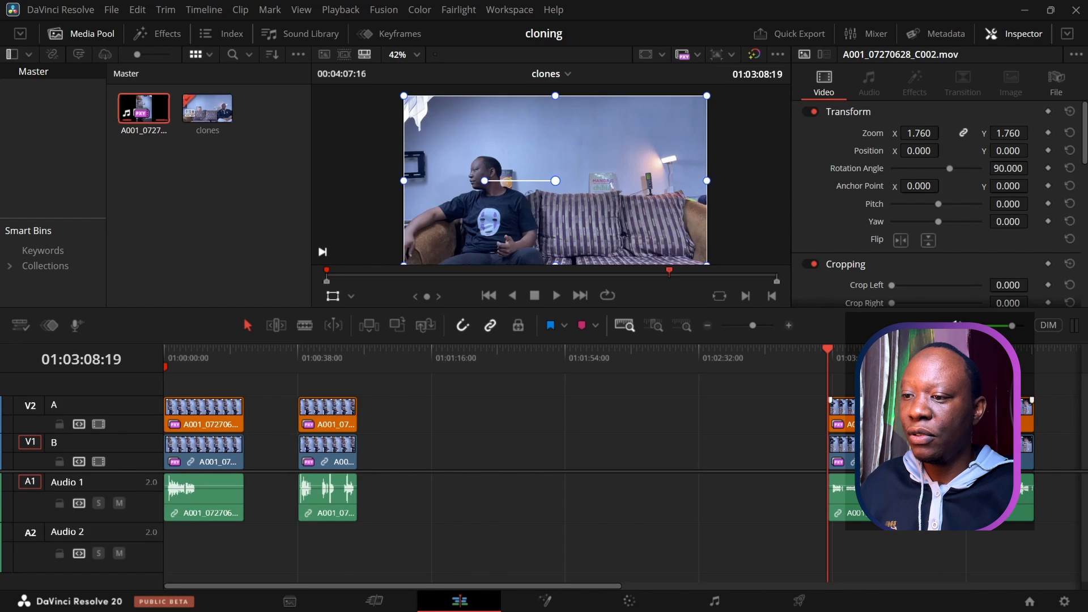
Step: Slide the last clone clip group left to about 01:01:00 to close the gap
drag(844, 399, 420, 429)
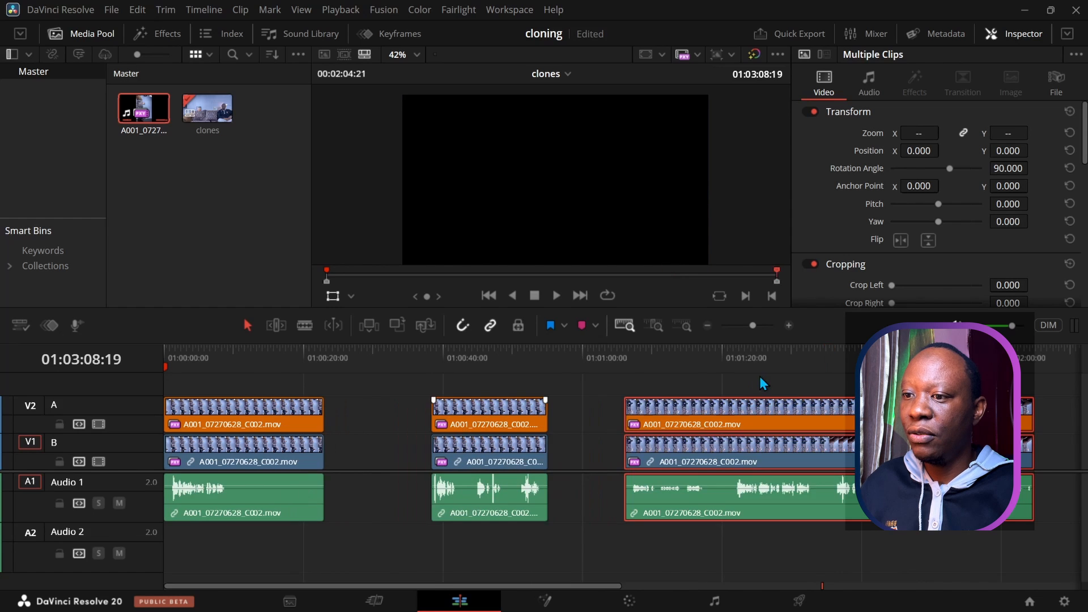
drag(702, 420, 682, 419)
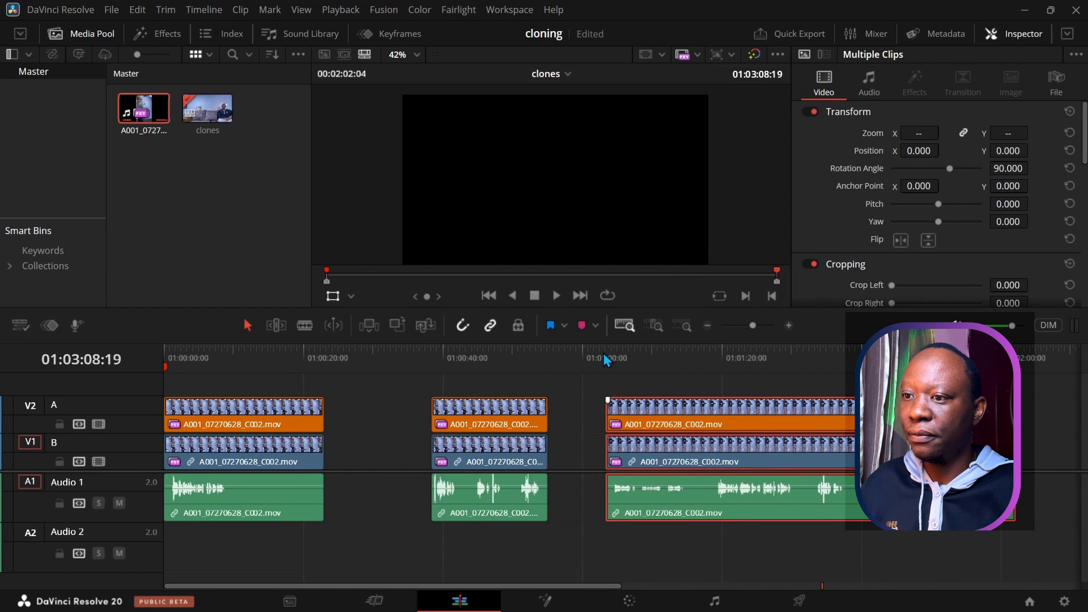
drag(603, 352, 728, 363)
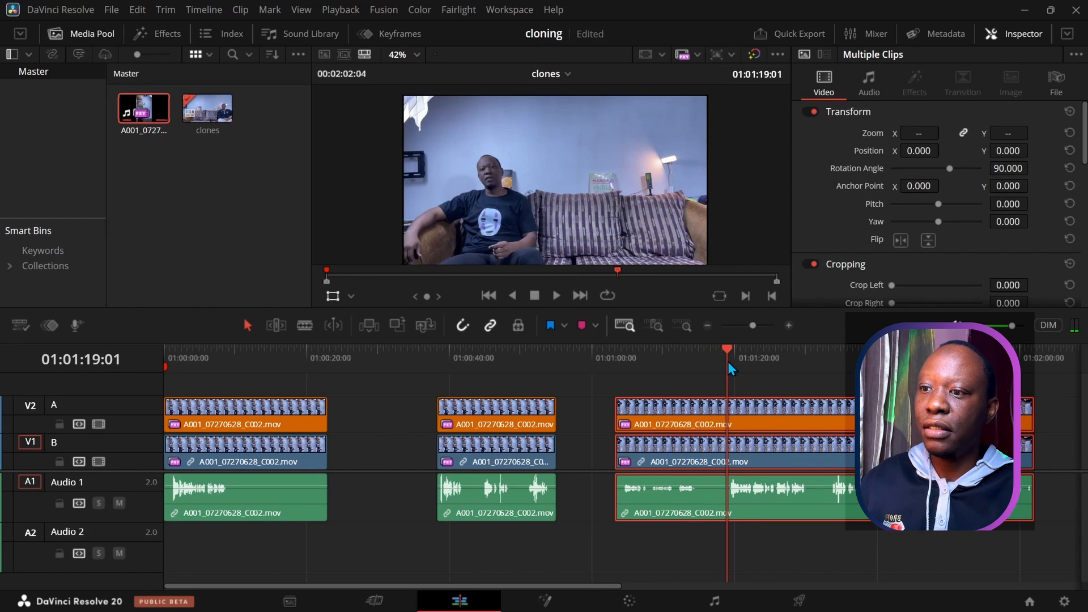
Step: Split the group at 01:01:19:01 and delete only the V2 layer before the cut
key(ctrl+b)
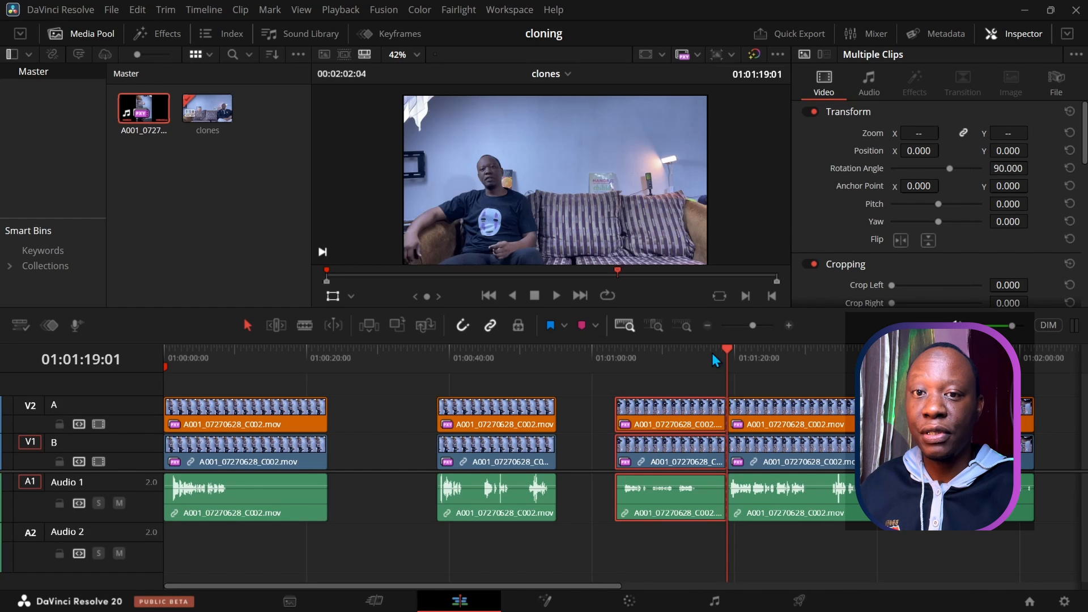
drag(727, 351, 675, 357)
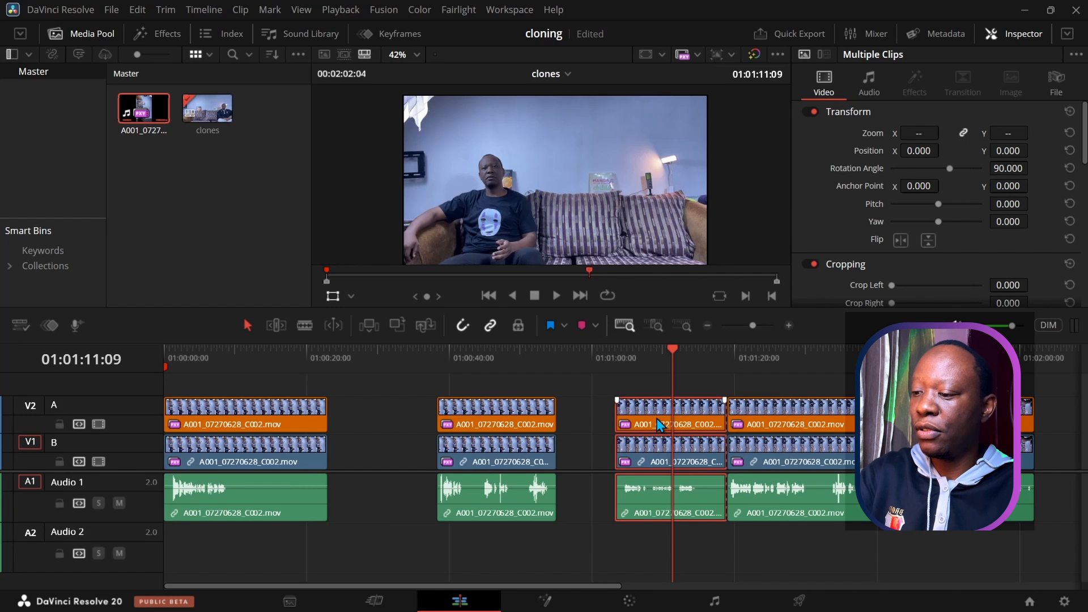
key(BackSpace)
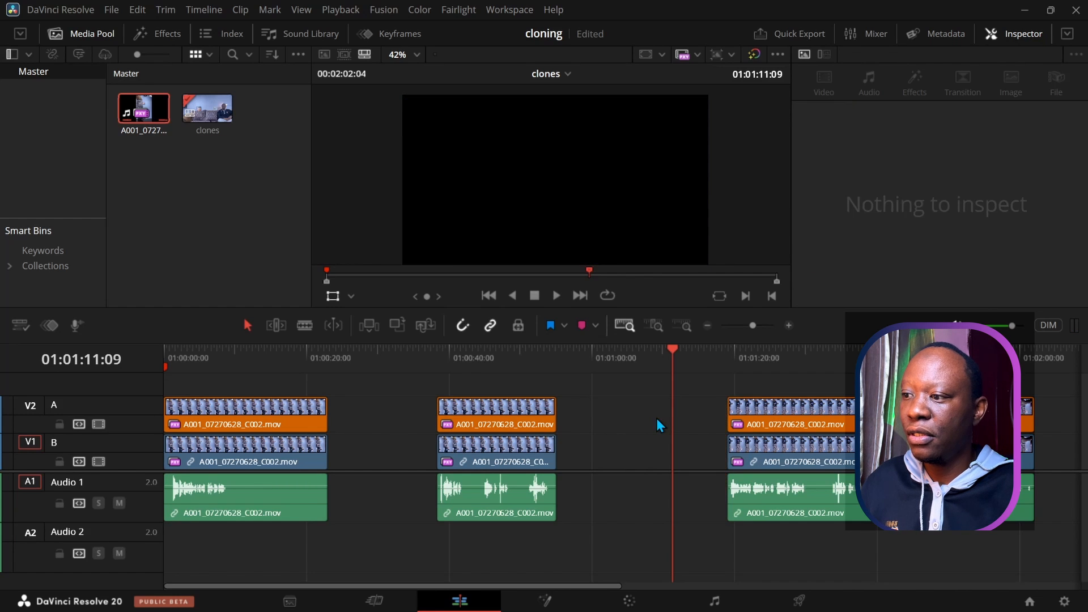
key(ctrl+z)
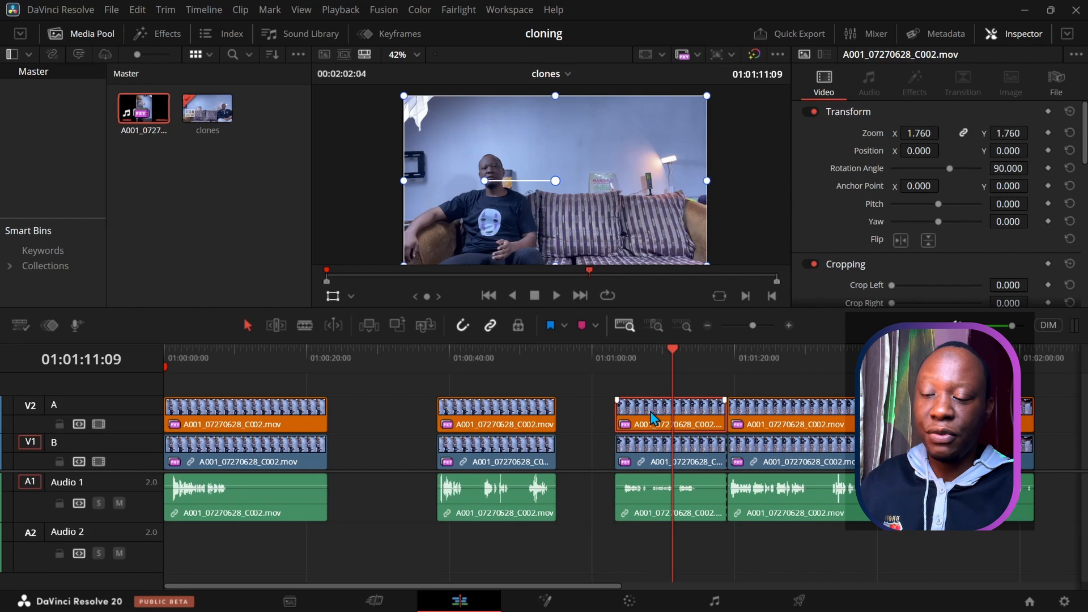
key(BackSpace)
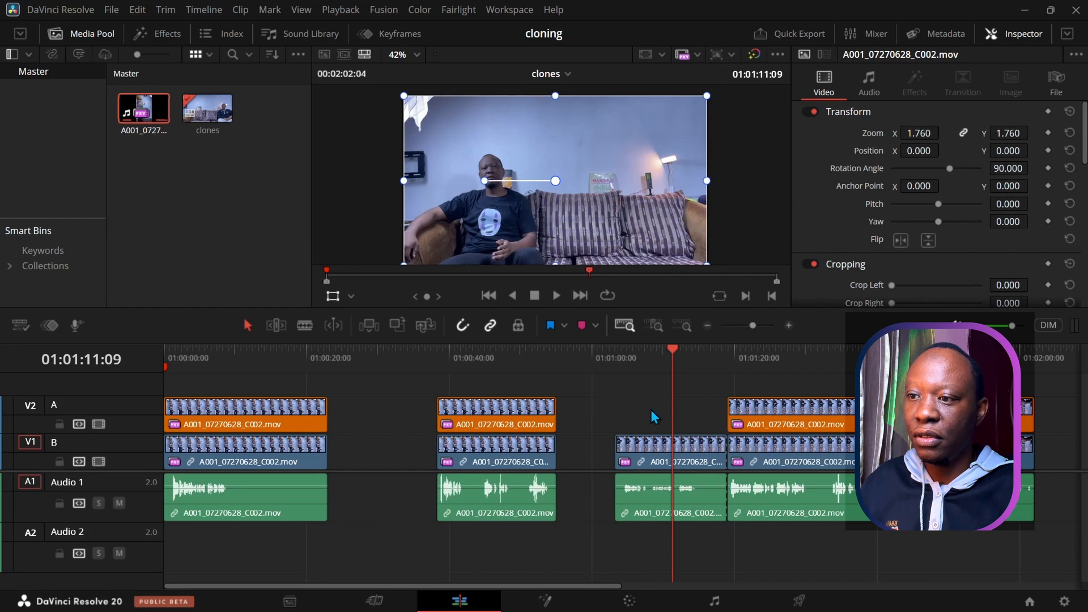
drag(672, 351, 620, 358)
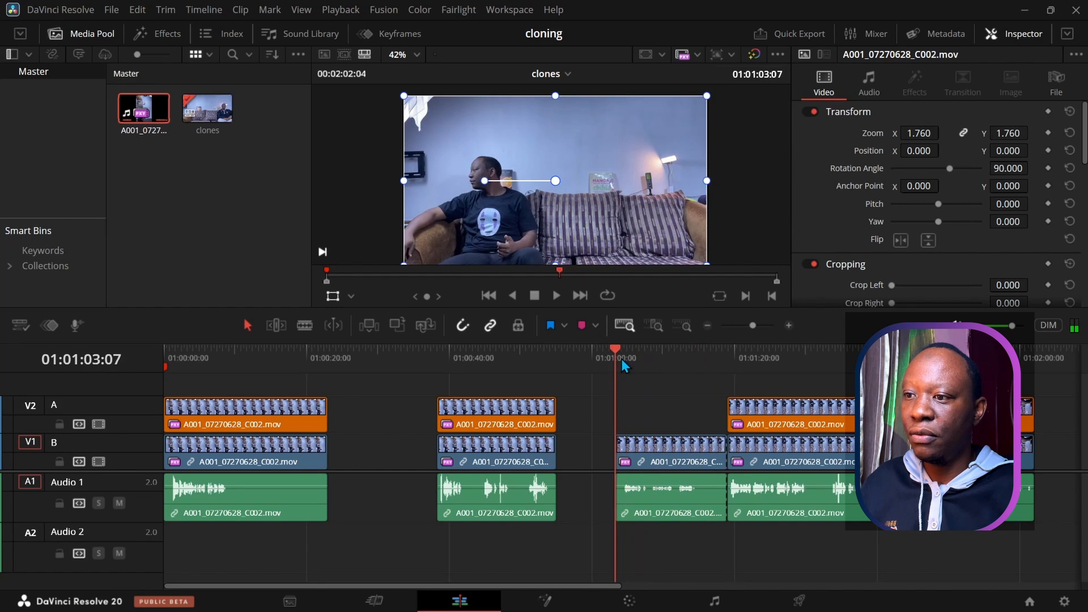
click(655, 469)
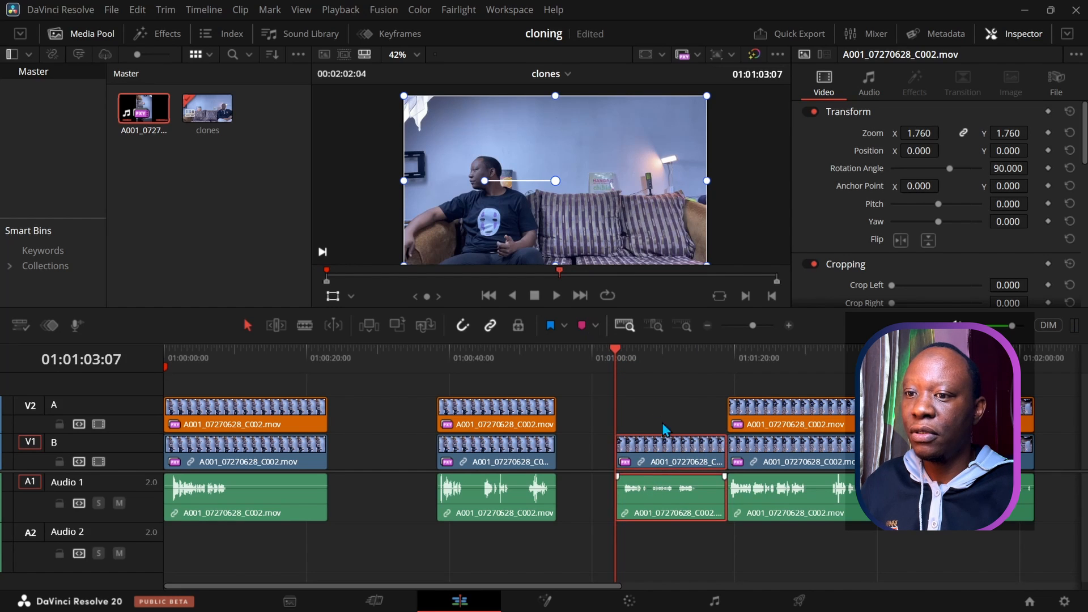
Step: Set the clip colour of the new V1 clip and its audio to Pink
right_click(657, 457)
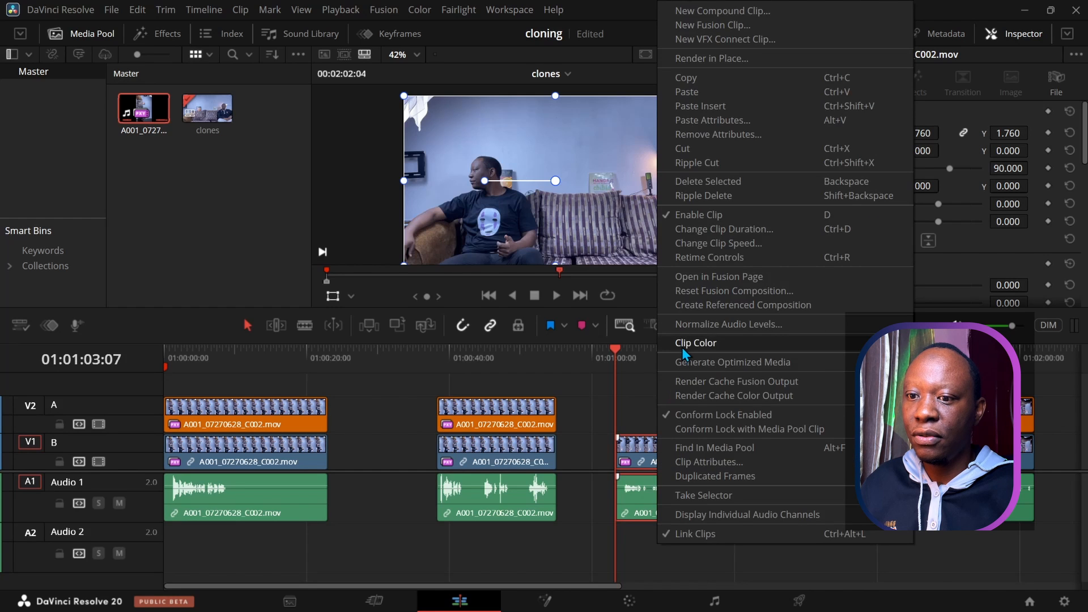
mouse_move(681, 348)
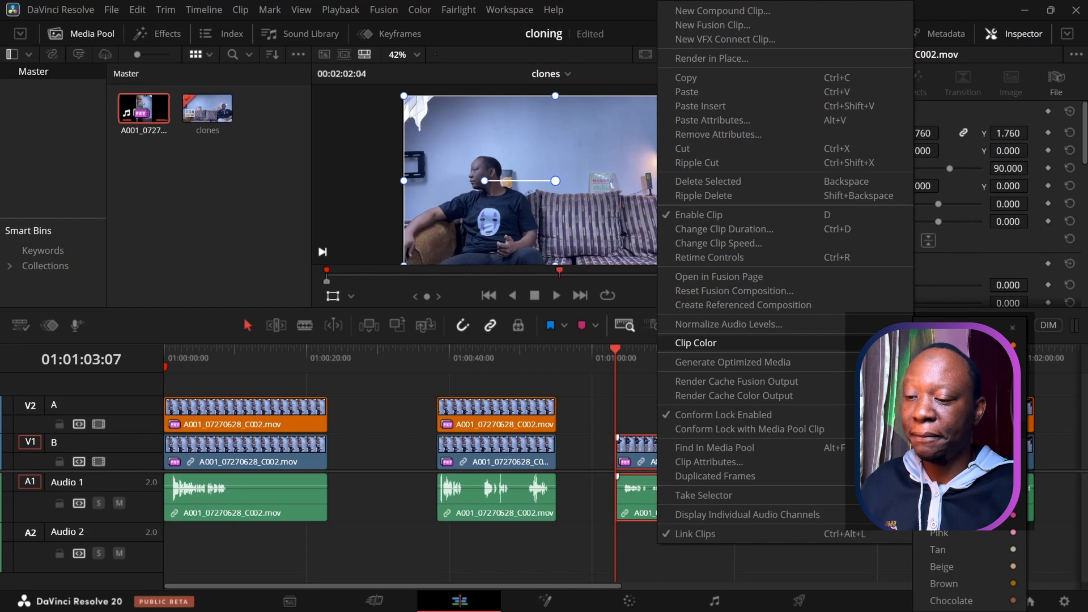
click(939, 532)
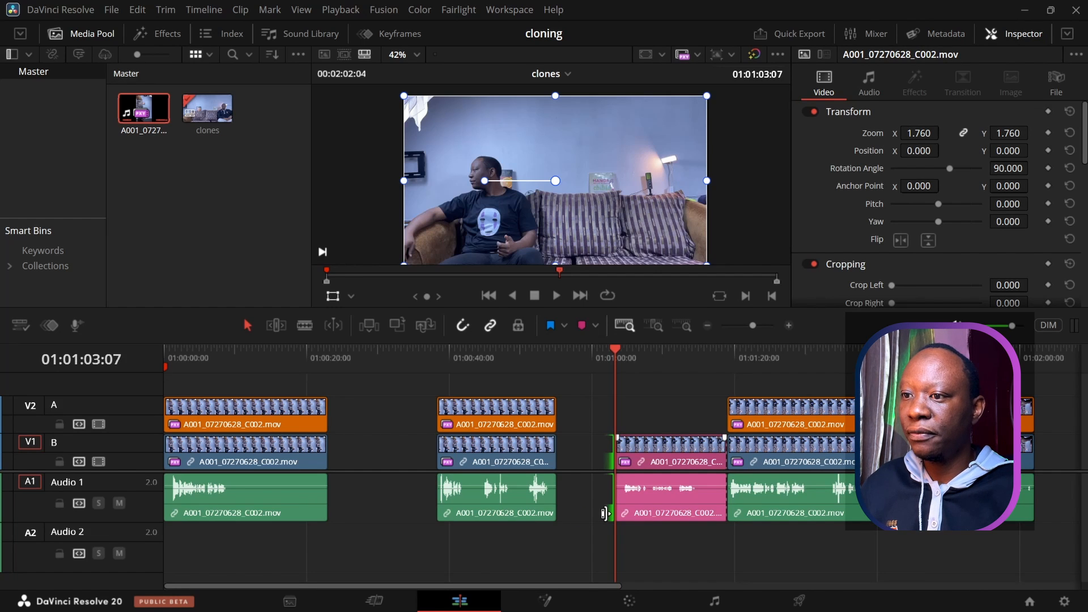
drag(615, 353, 238, 431)
Step: Try disabling and deleting the first V1 clip and its audio, then restore it
click(262, 470)
click(259, 460)
key(d)
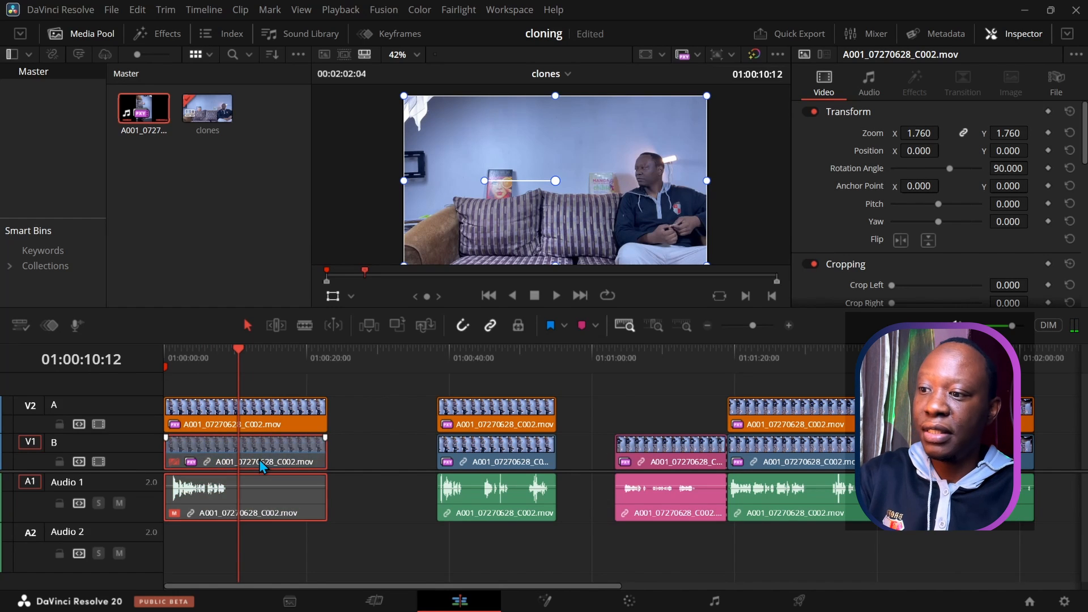
click(264, 428)
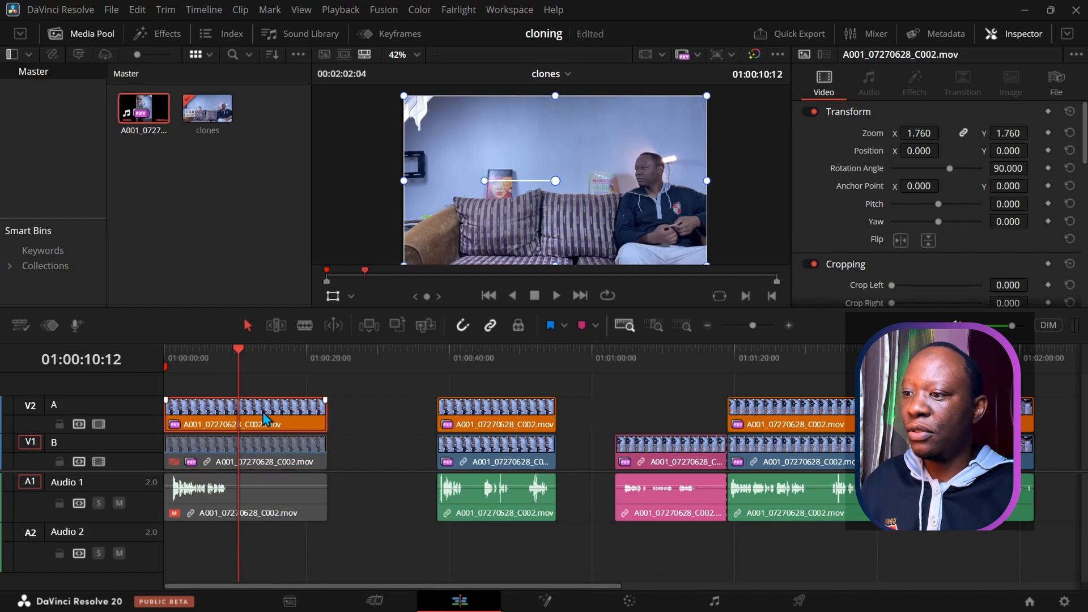
key(d)
key(d)
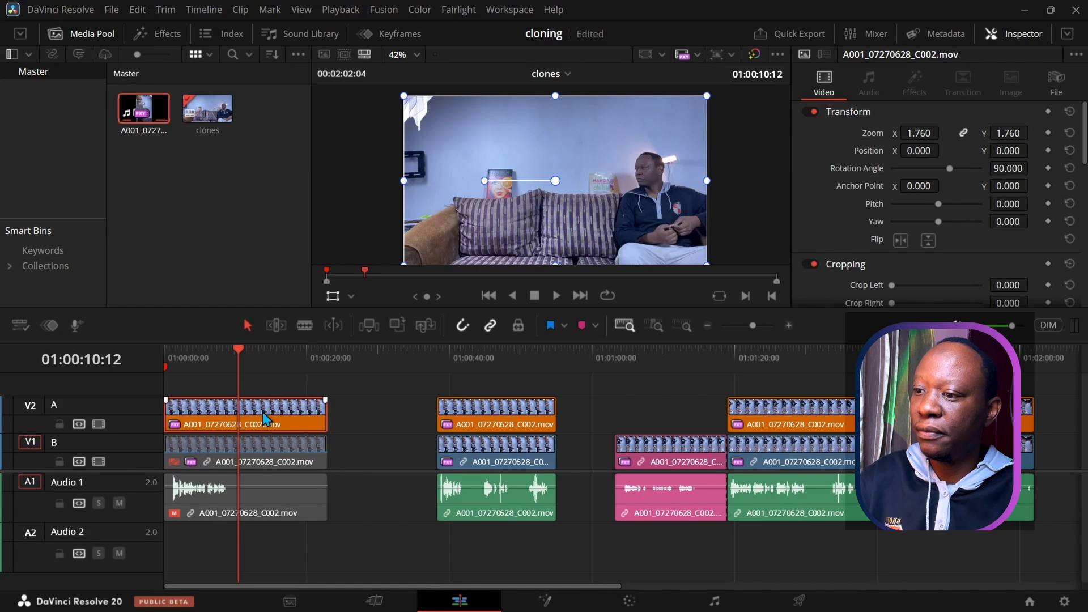
click(259, 464)
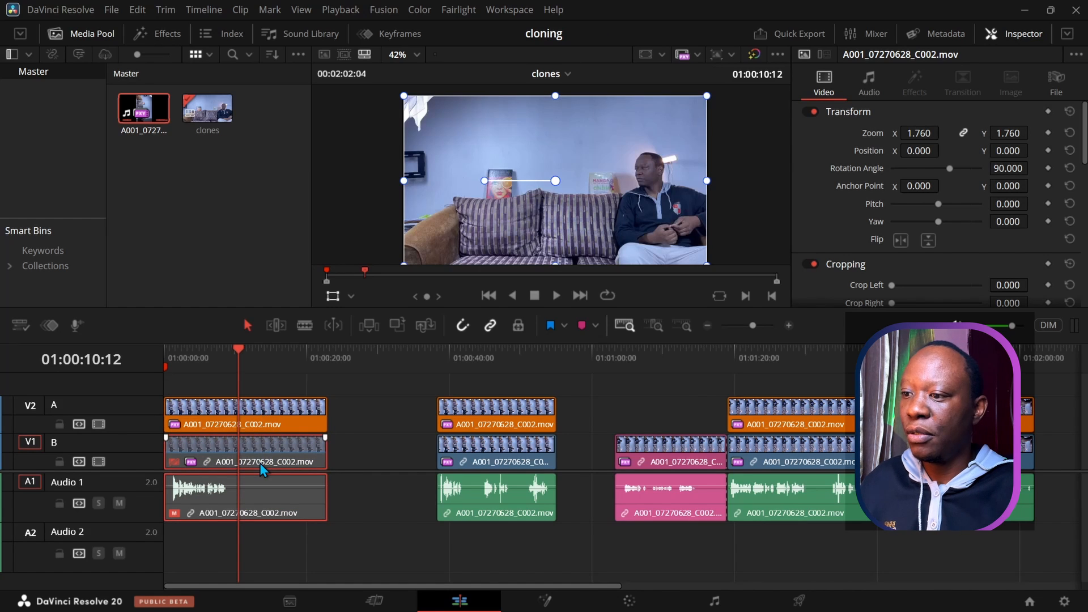
key(d)
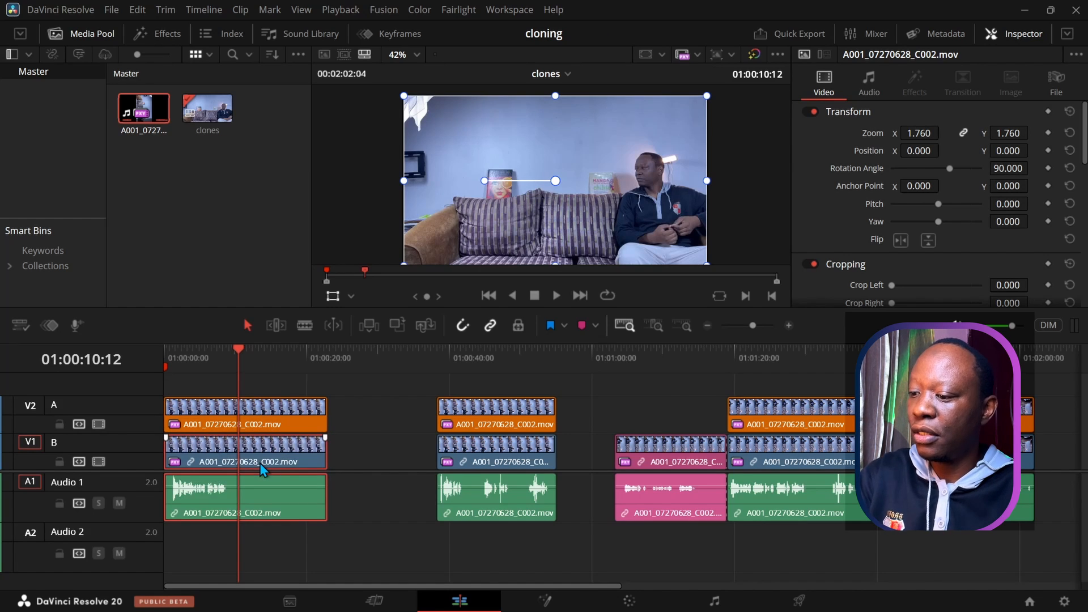
click(353, 456)
click(288, 453)
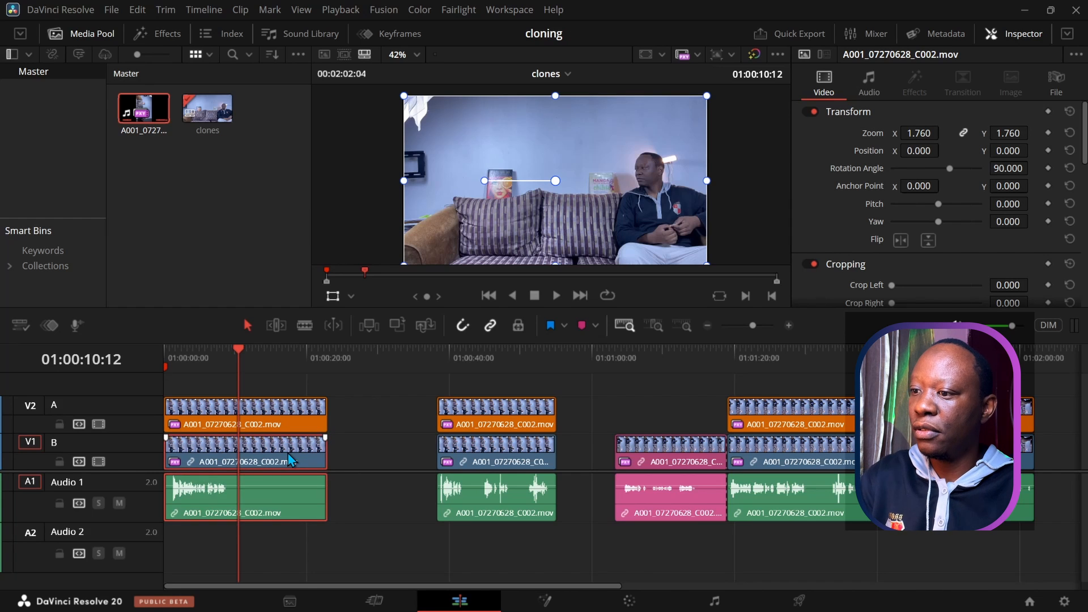
key(BackSpace)
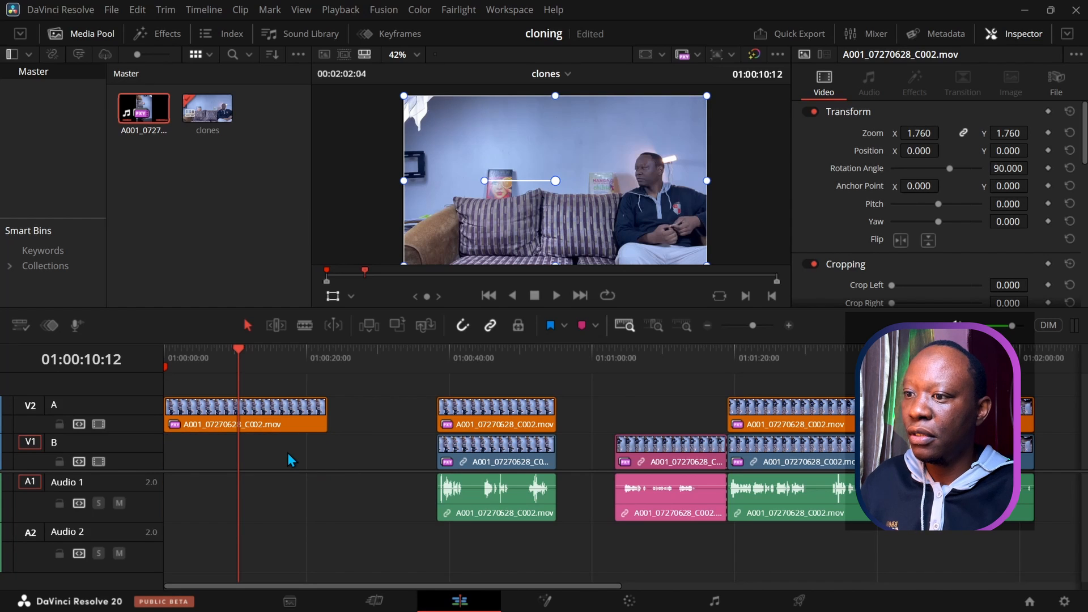
key(ctrl+z)
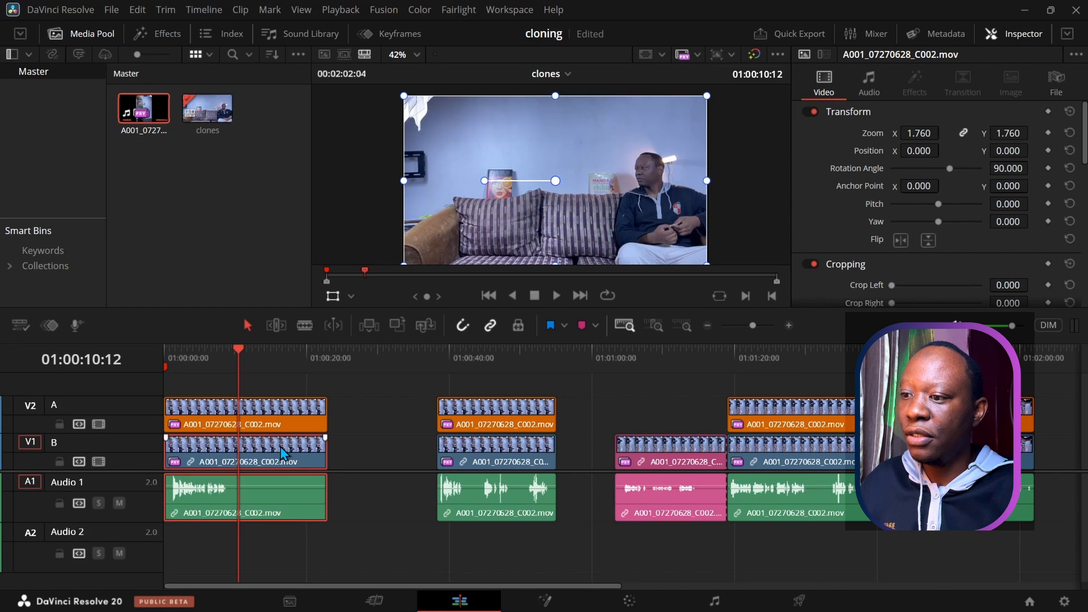
Step: With Linked Selection off, delete the first V2 clip, then turn Linked Selection back on
click(491, 326)
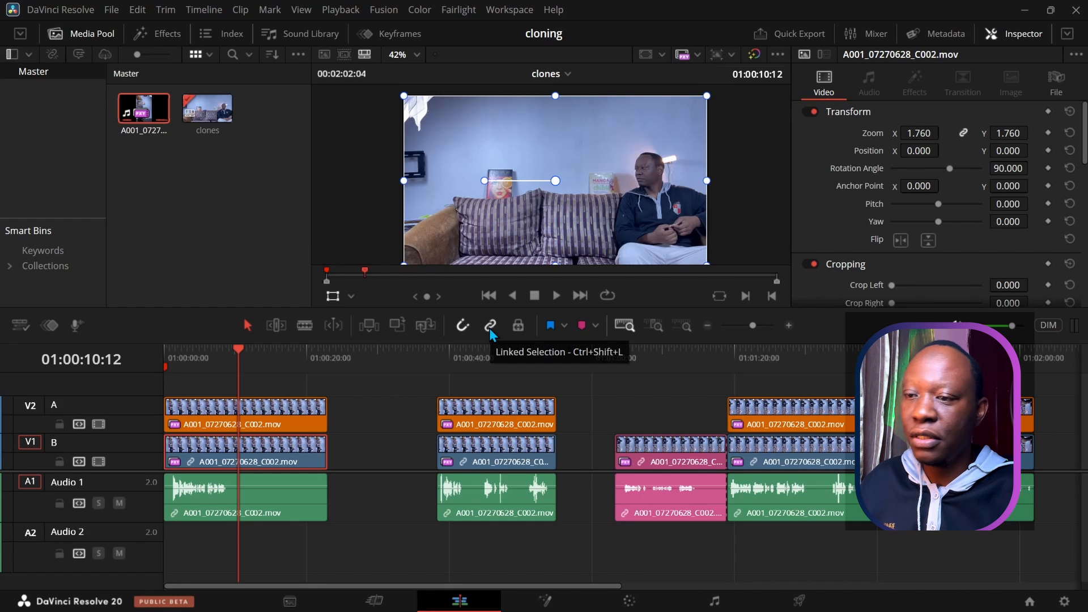
click(295, 428)
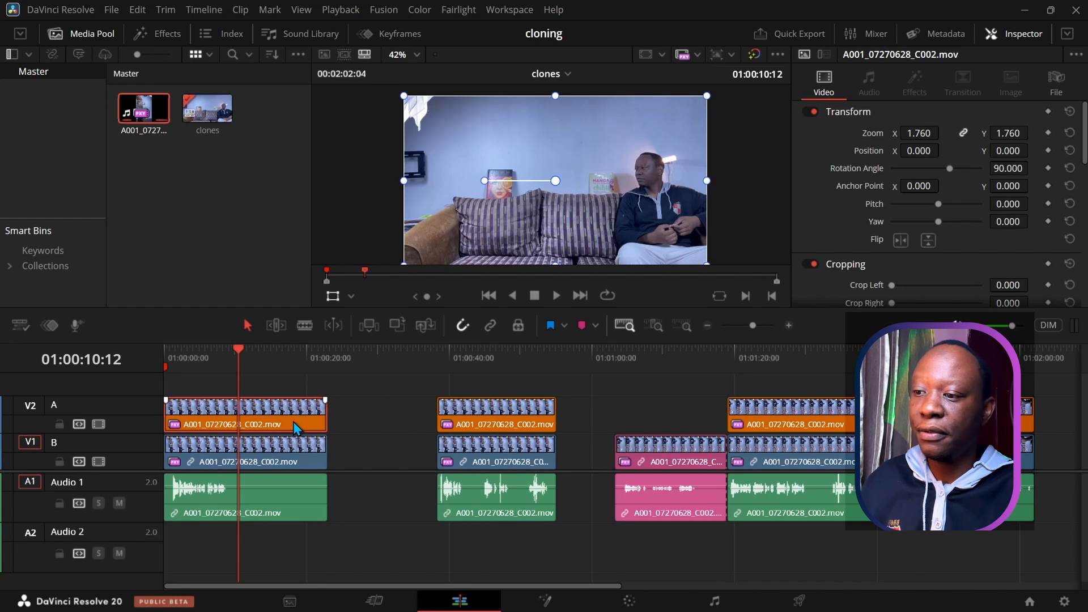
key(Delete)
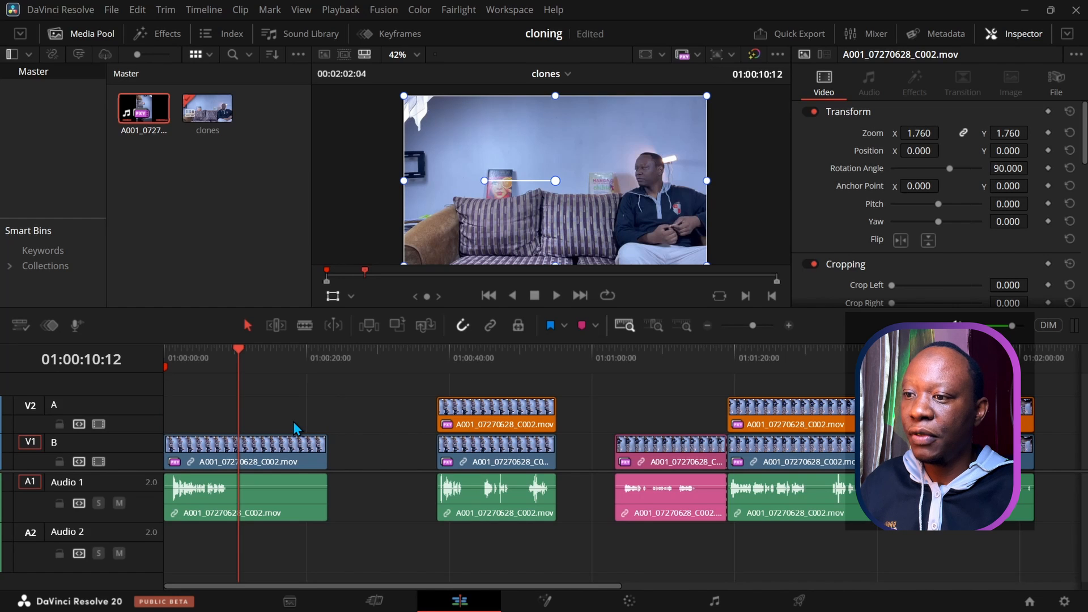
click(291, 463)
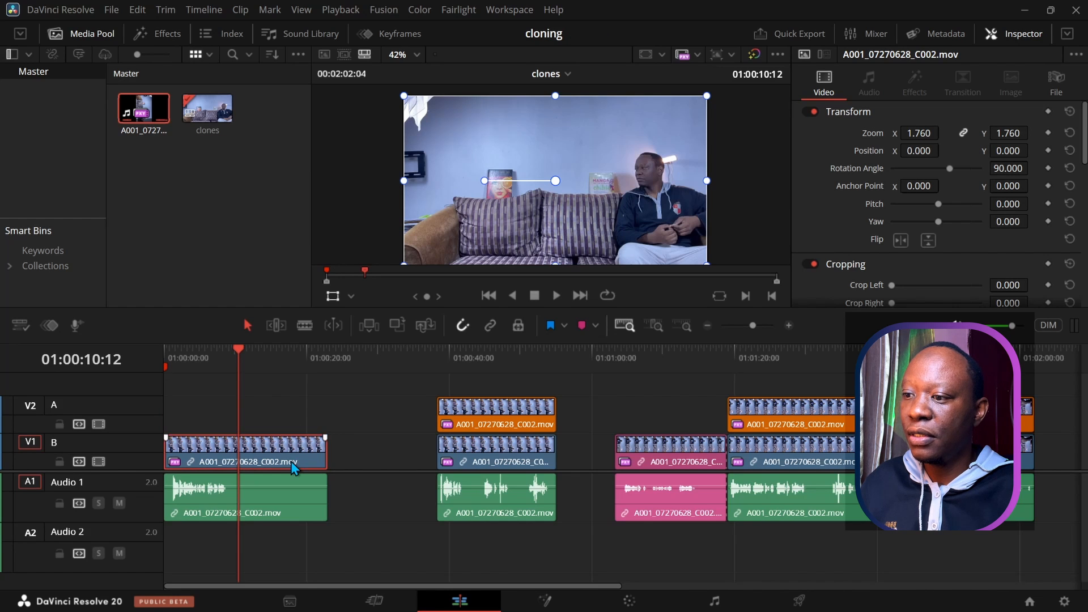
click(491, 326)
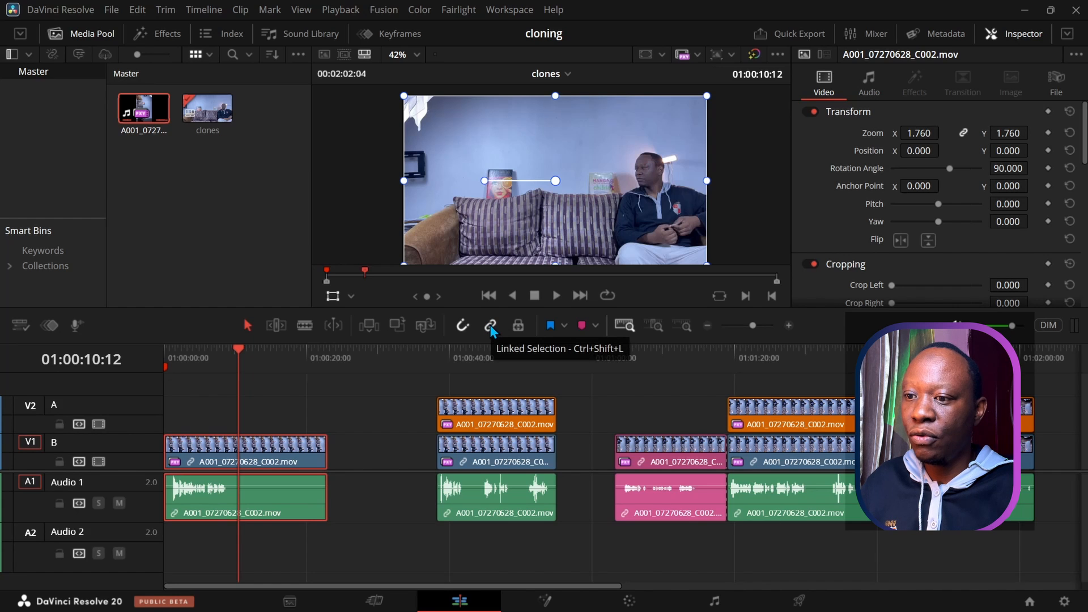
Step: Delete only the pink clip's A1 audio, keeping its video
click(644, 456)
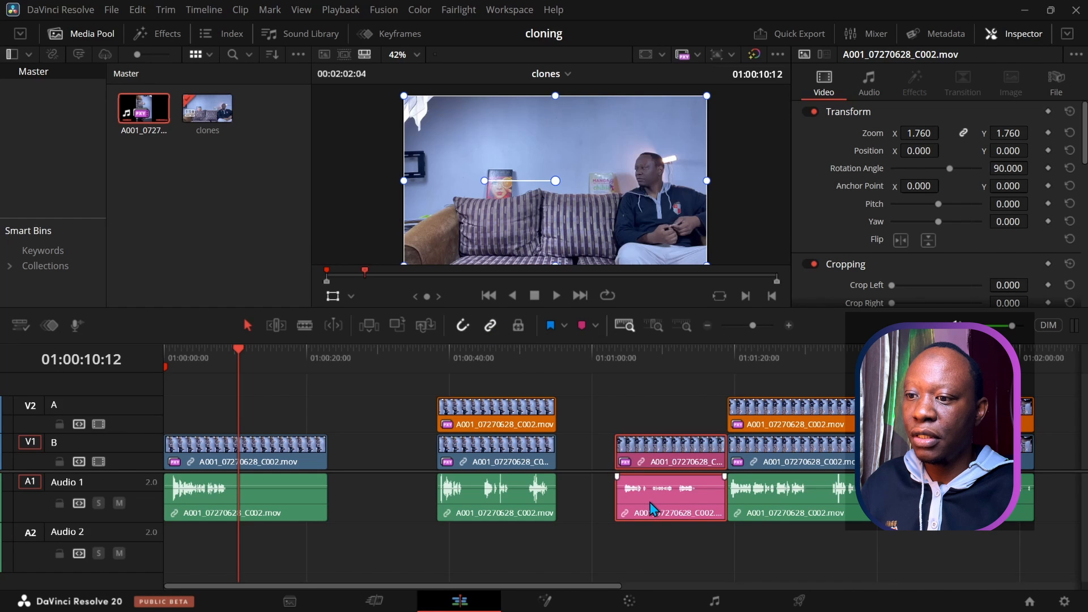
click(488, 326)
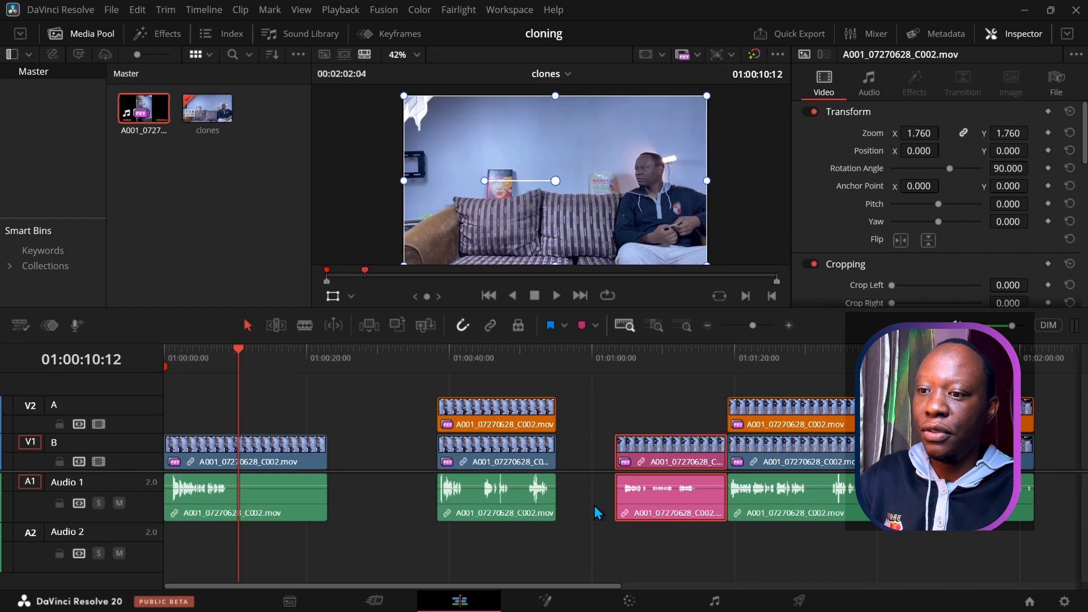
click(629, 508)
key(Delete)
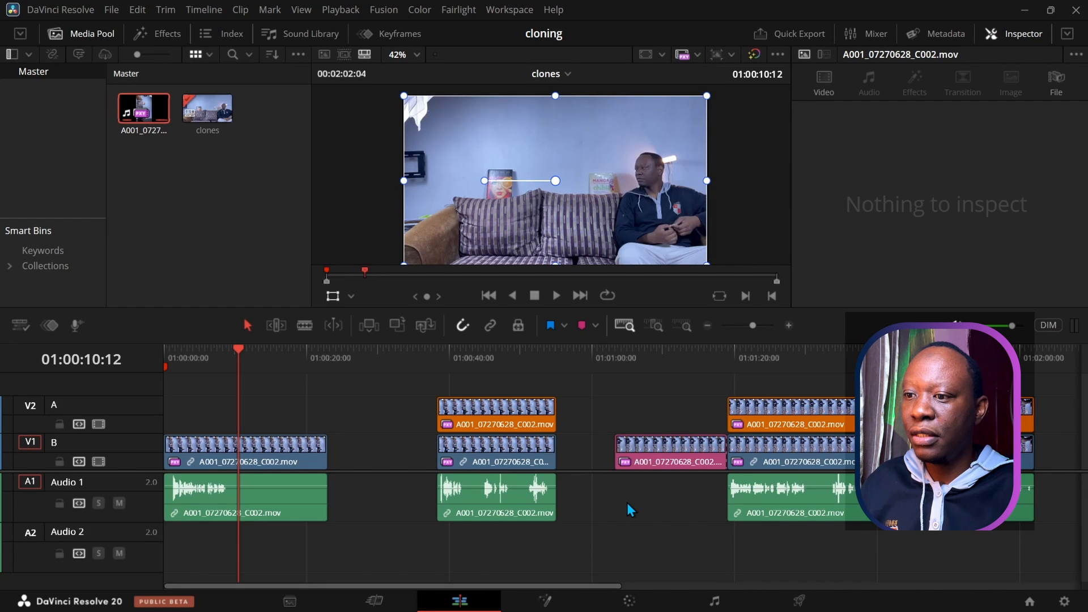
Step: Place the pink clip on V2 at 01:00:00:00, preview the opening, and return to the start
mouse_move(655, 457)
mouse_down()
mouse_move(563, 397)
mouse_move(272, 459)
mouse_move(221, 405)
mouse_move(201, 439)
mouse_move(187, 428)
mouse_up()
mouse_move(239, 353)
mouse_down()
mouse_move(163, 350)
mouse_move(262, 352)
mouse_move(229, 354)
mouse_up()
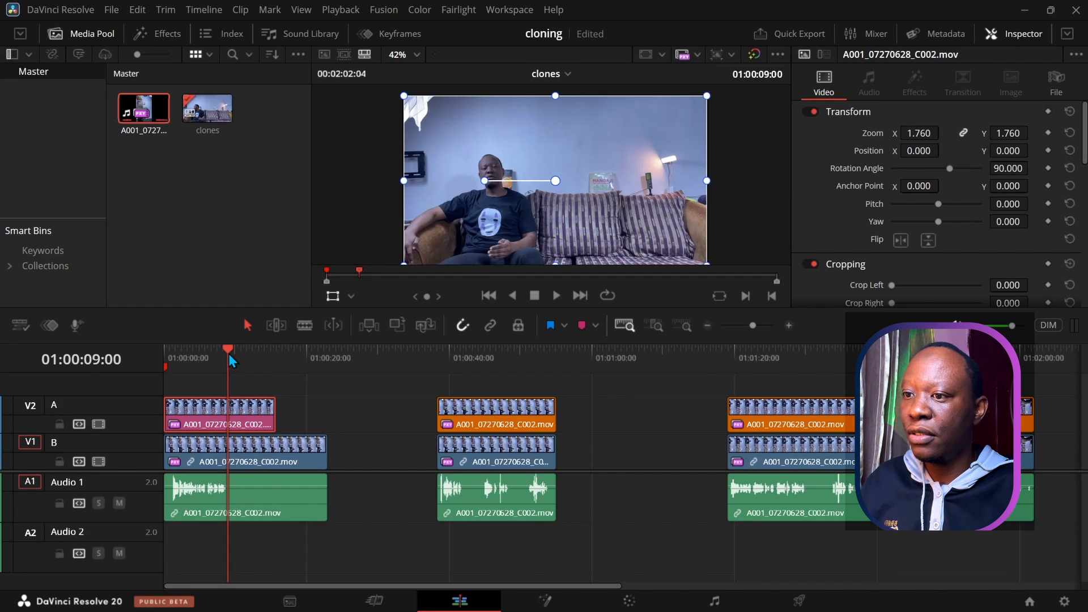
drag(229, 353, 276, 363)
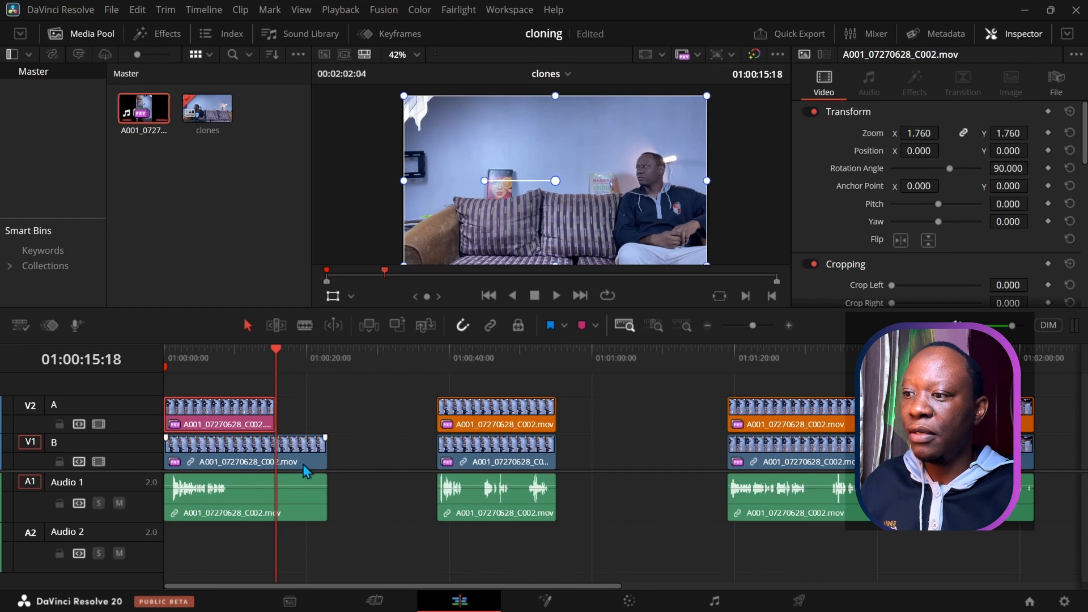
drag(274, 354, 166, 355)
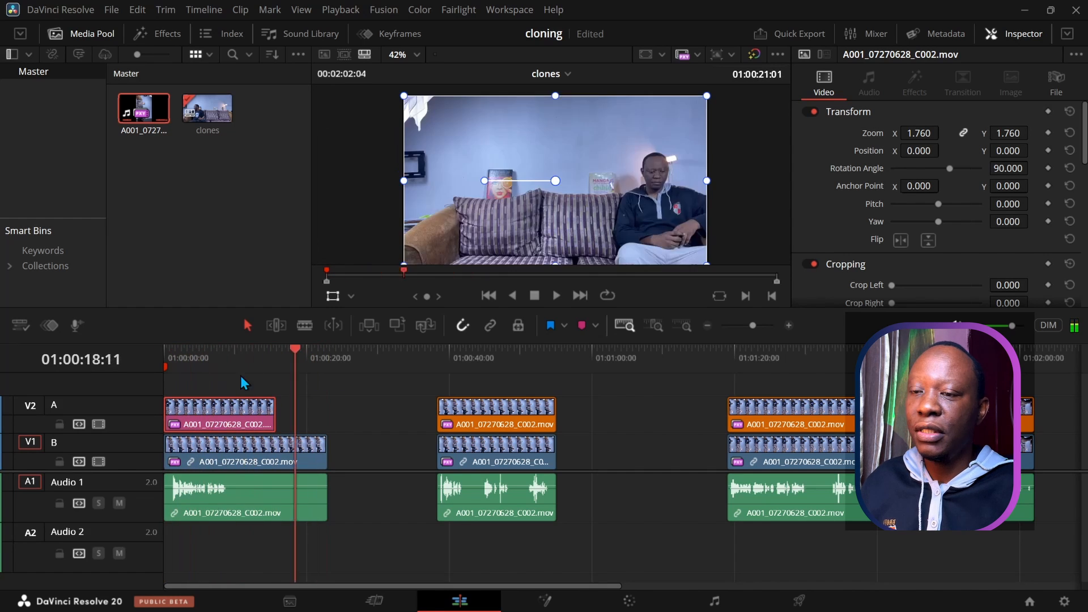
key(Home)
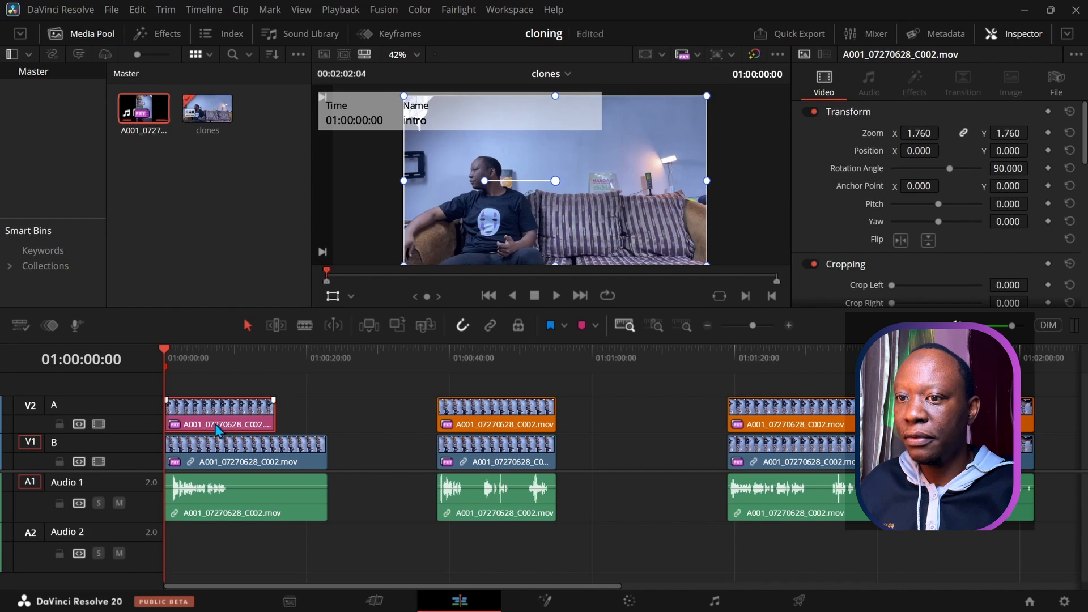
Step: Reset the workspace layout and switch to a single viewer
drag(861, 306, 860, 339)
scroll(1084, 164, down, 2)
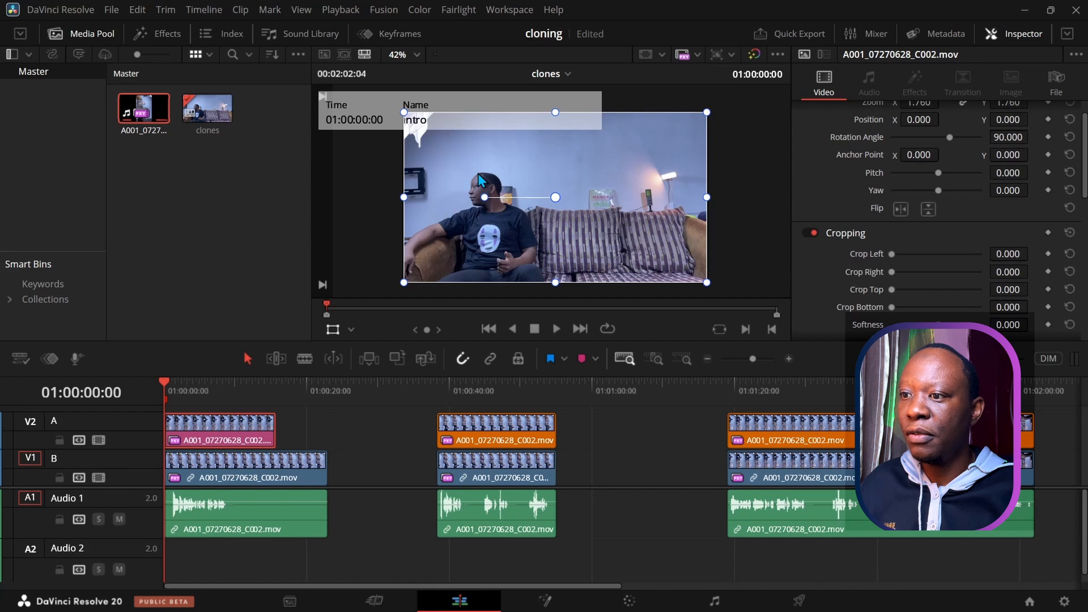
click(510, 10)
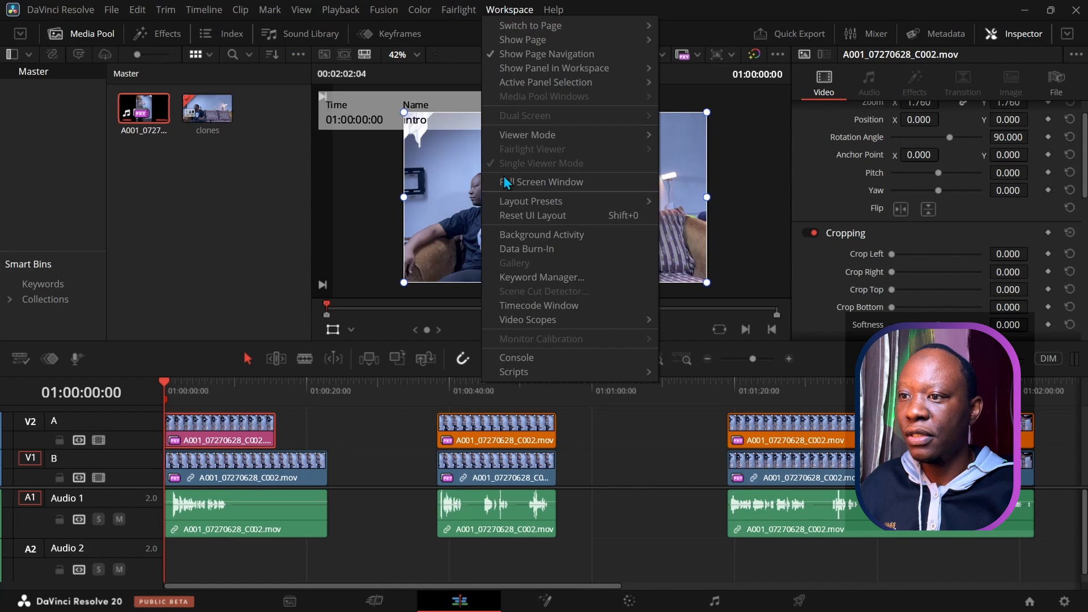
click(514, 217)
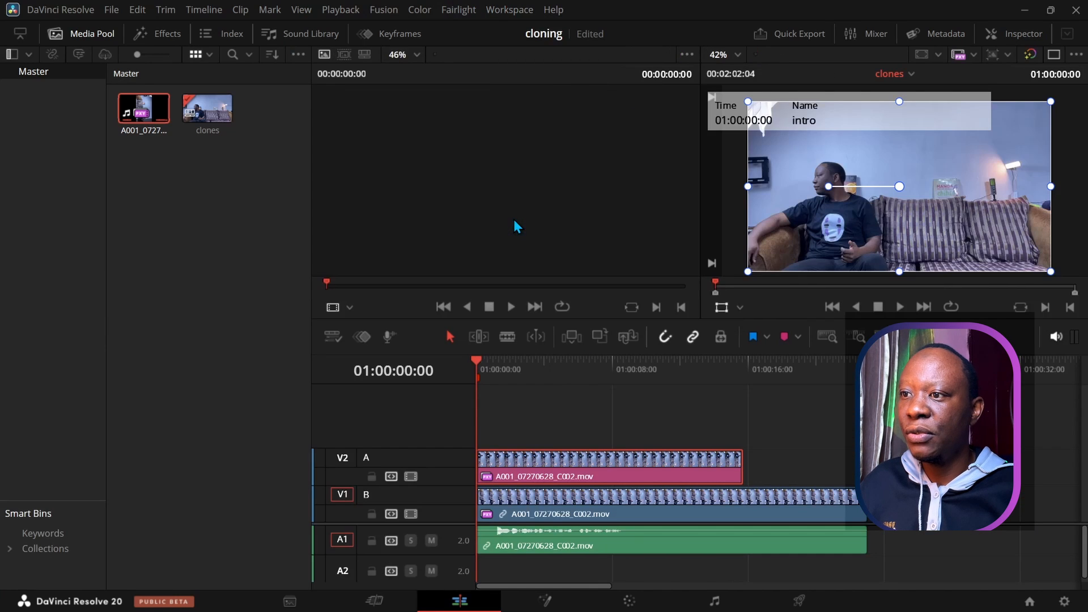
click(488, 14)
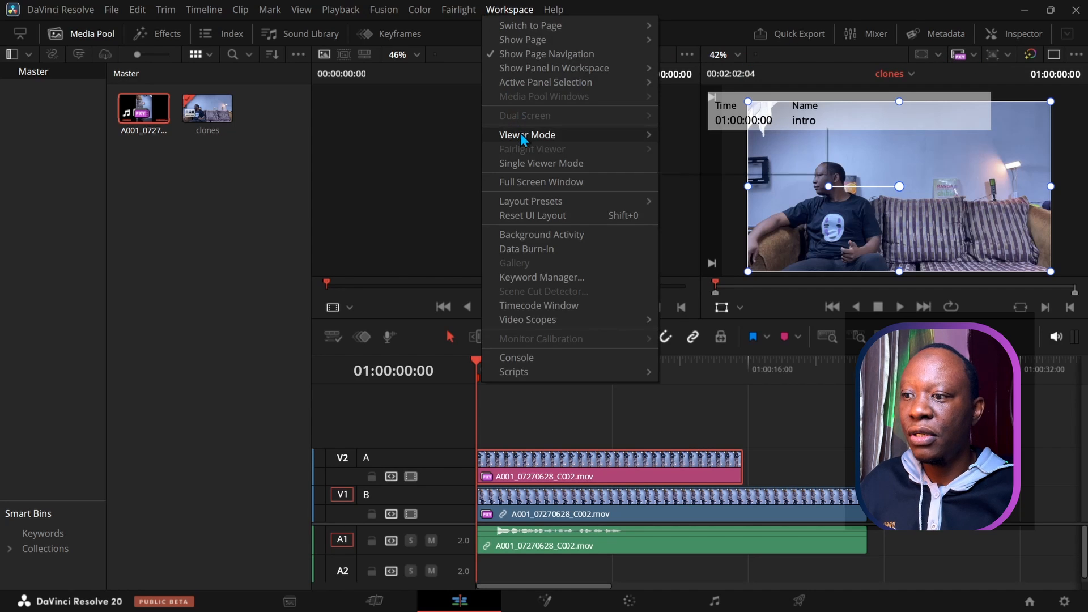
mouse_move(523, 139)
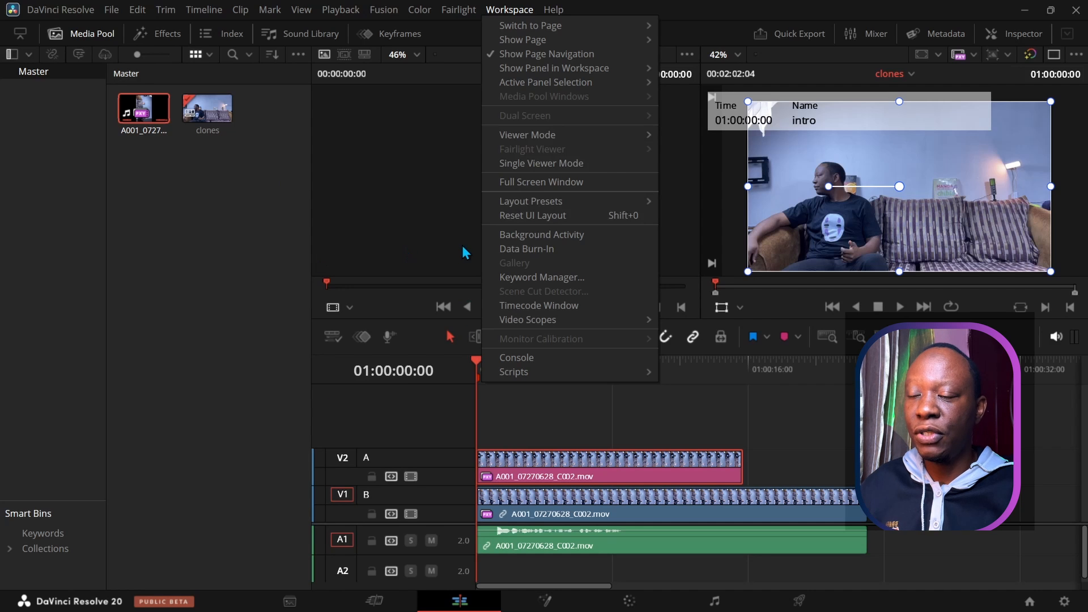
click(275, 237)
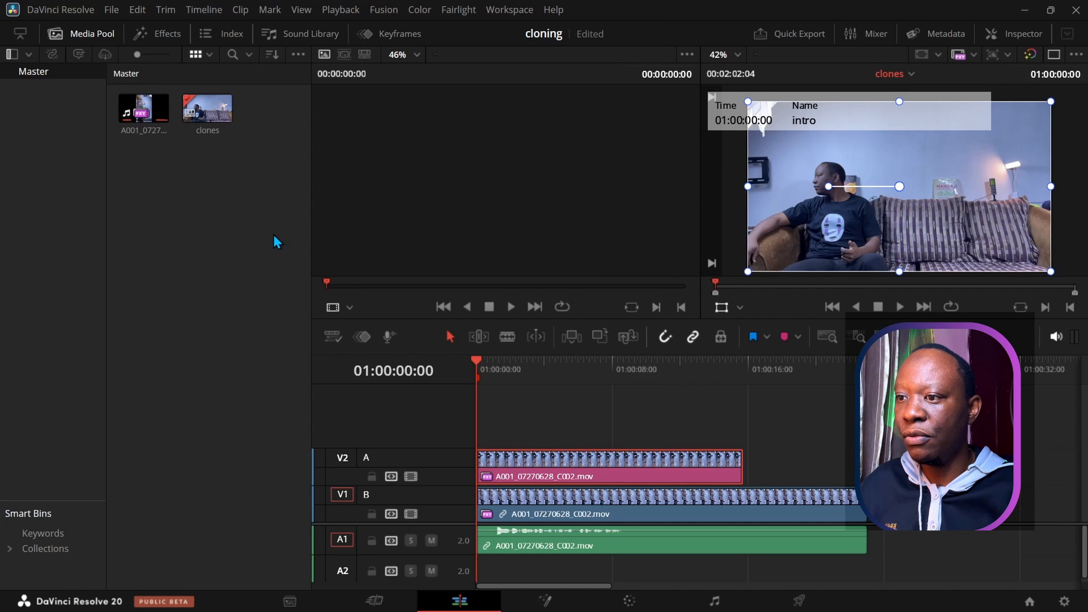
click(518, 13)
click(530, 163)
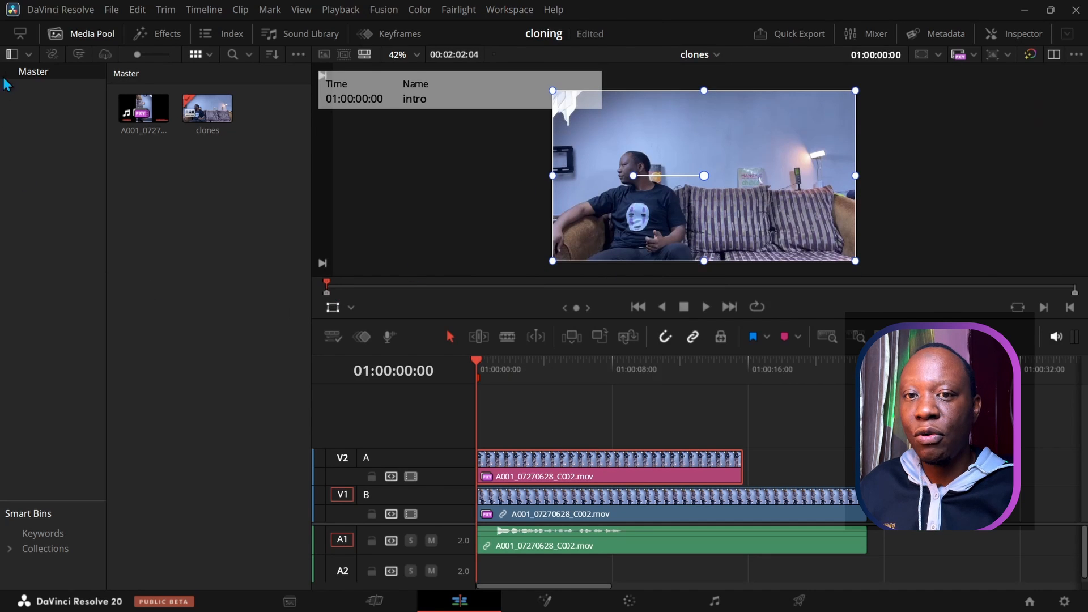
Step: Shrink the media pool and show the V2 clip's transform and cropping settings in the Inspector
click(20, 39)
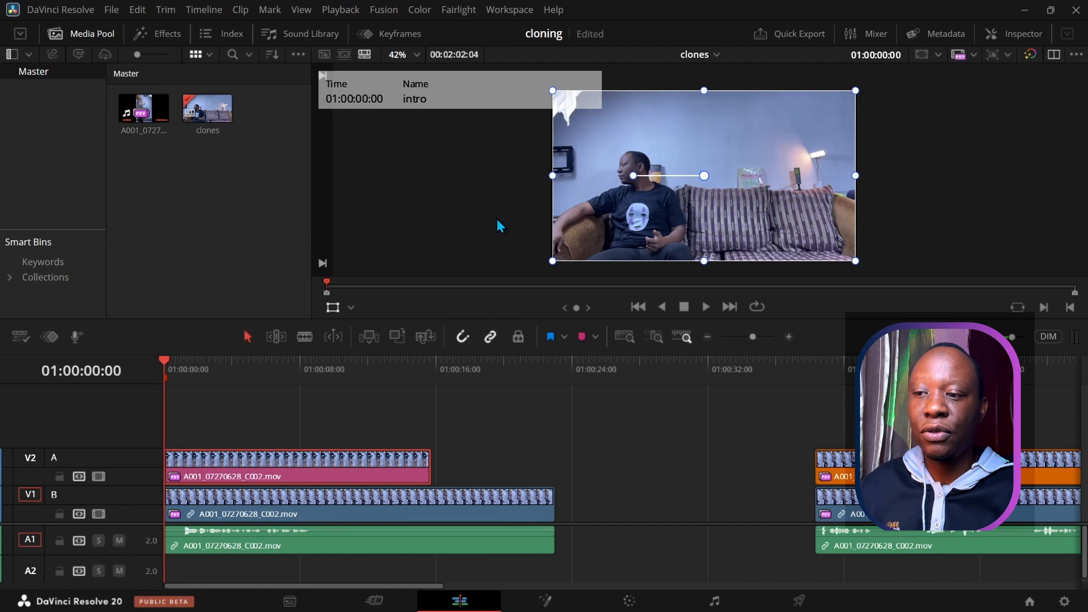
click(1004, 38)
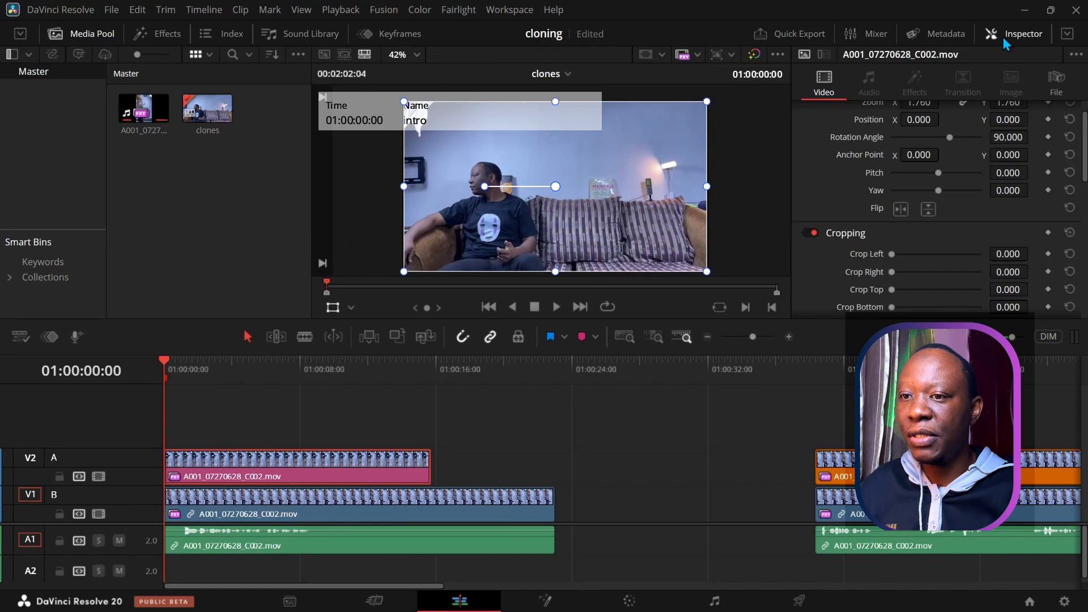
click(371, 417)
click(997, 36)
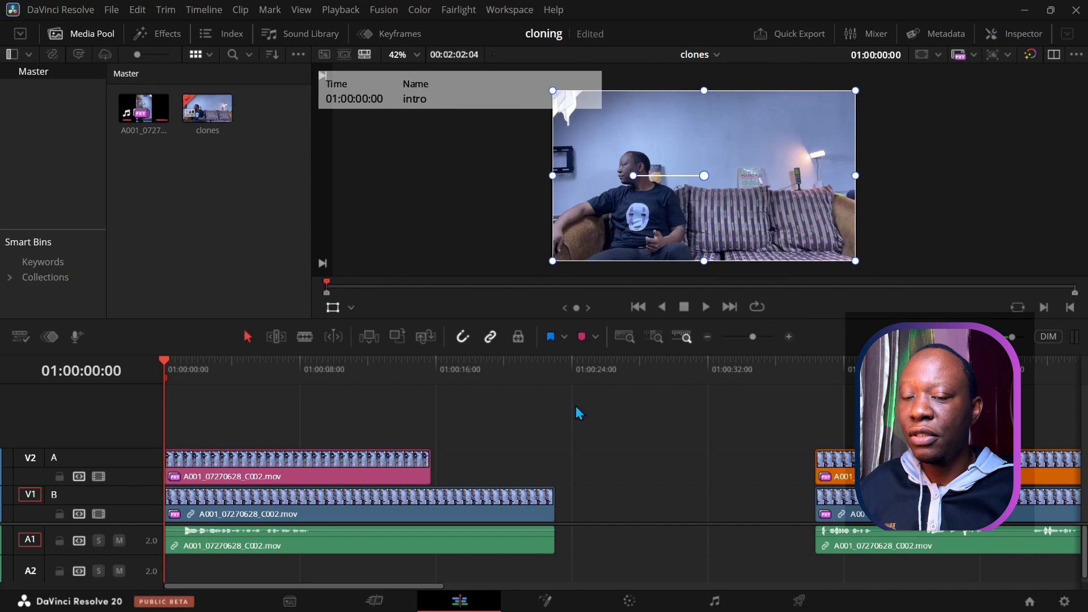
click(1007, 29)
click(998, 30)
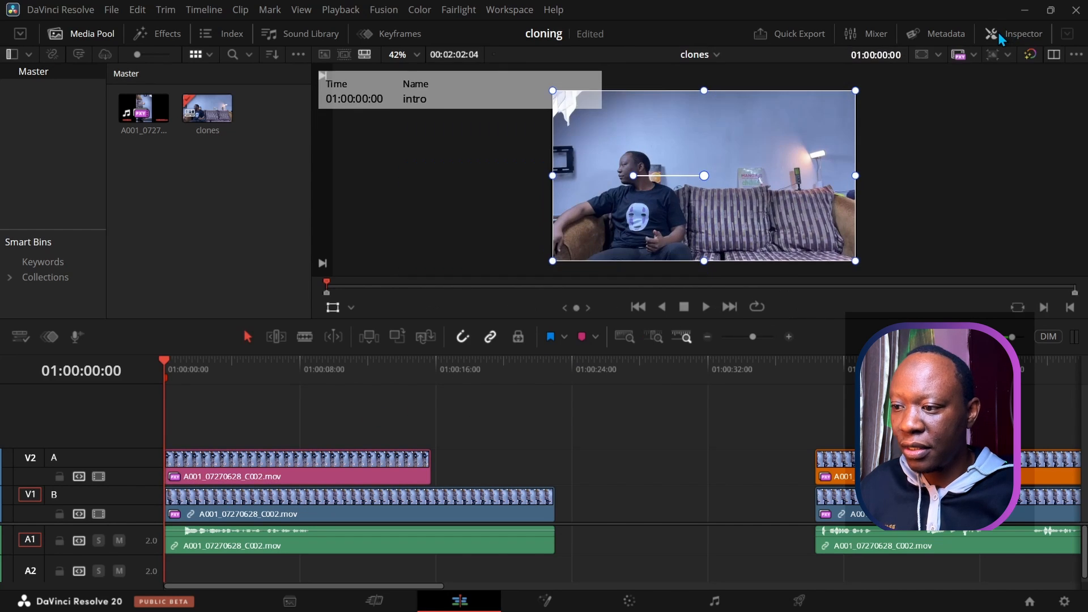
click(323, 480)
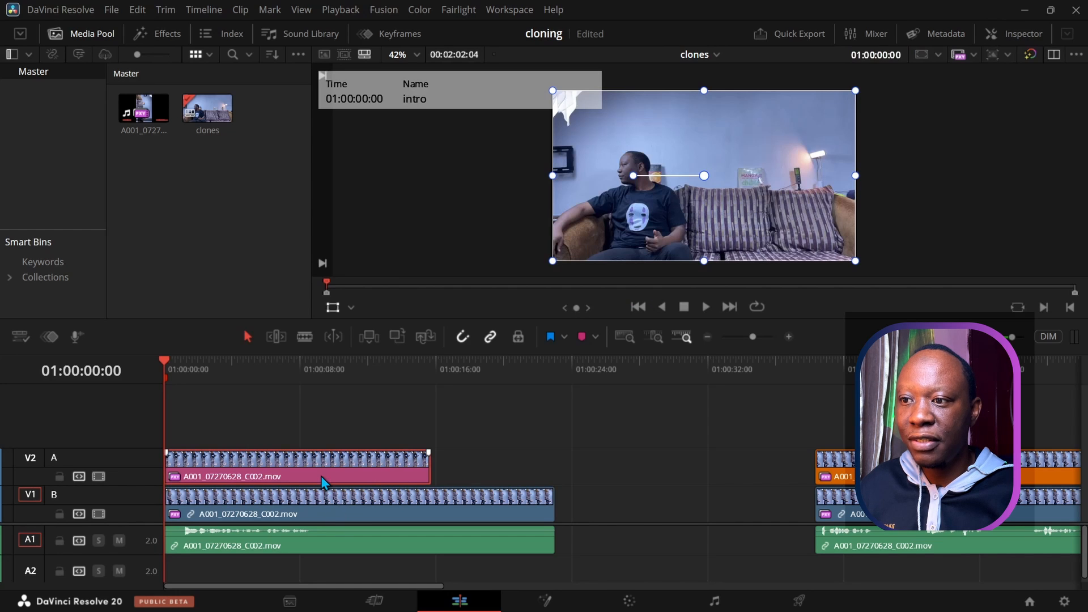
click(996, 35)
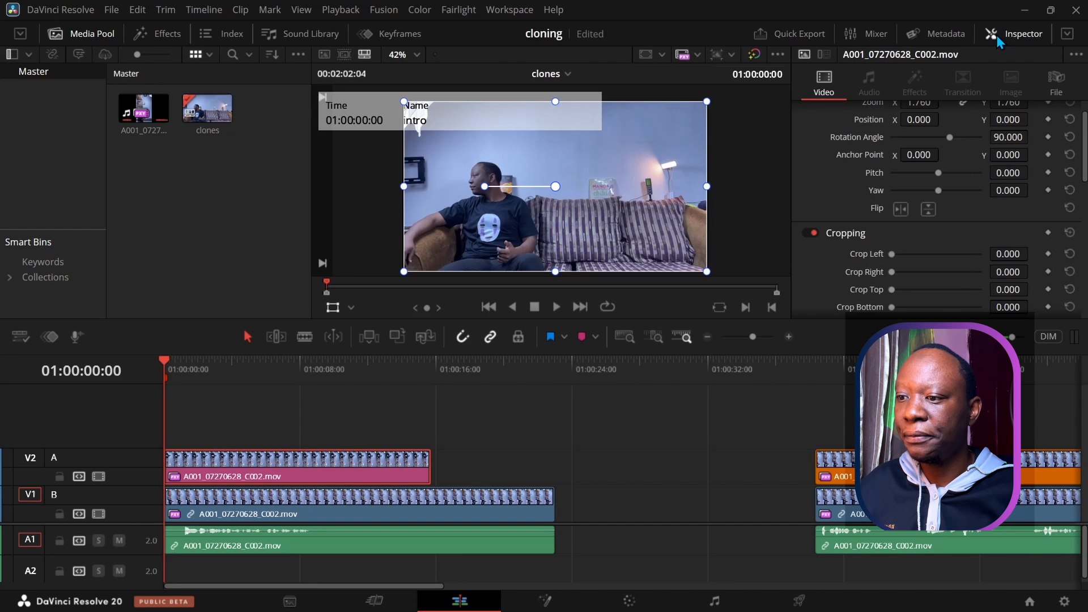
Step: Crop the V2 clip's bottom to 291.3, then disable and re-enable the V1 clip to check it
drag(486, 318, 484, 358)
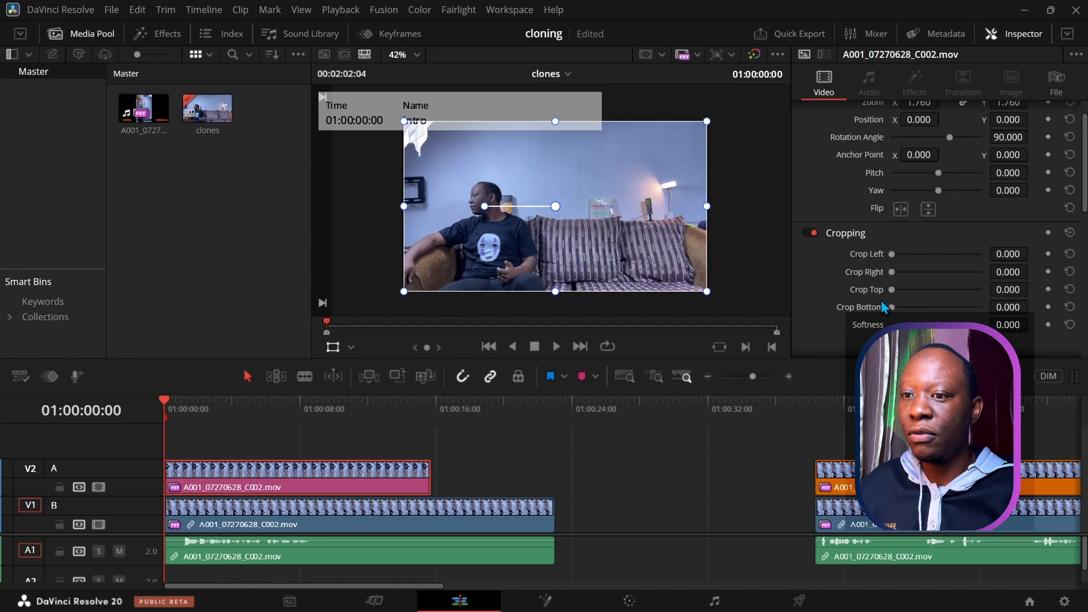
drag(892, 307, 929, 302)
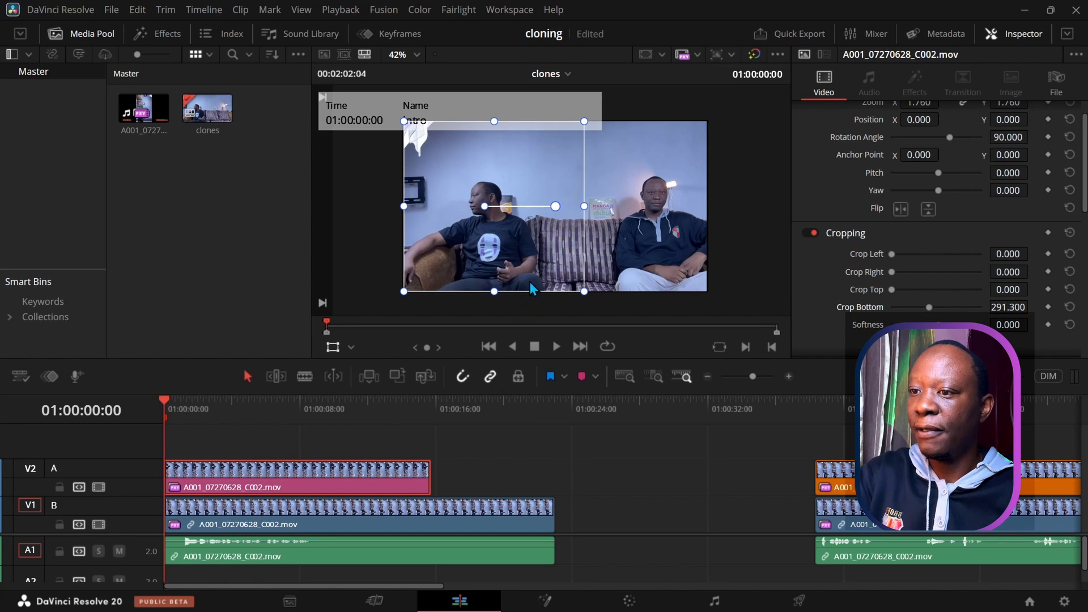
click(205, 519)
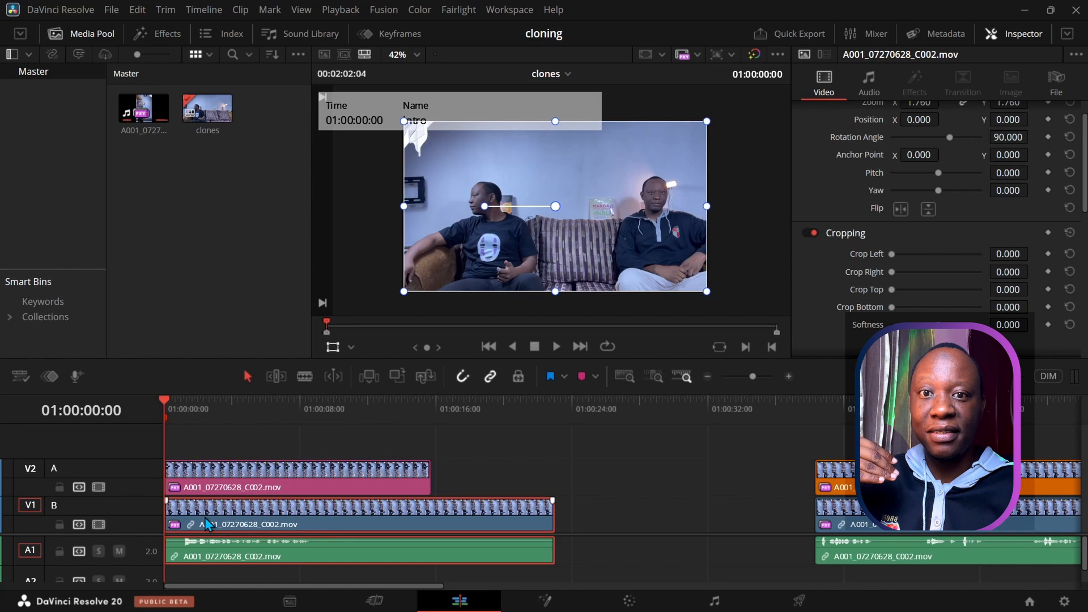
key(d)
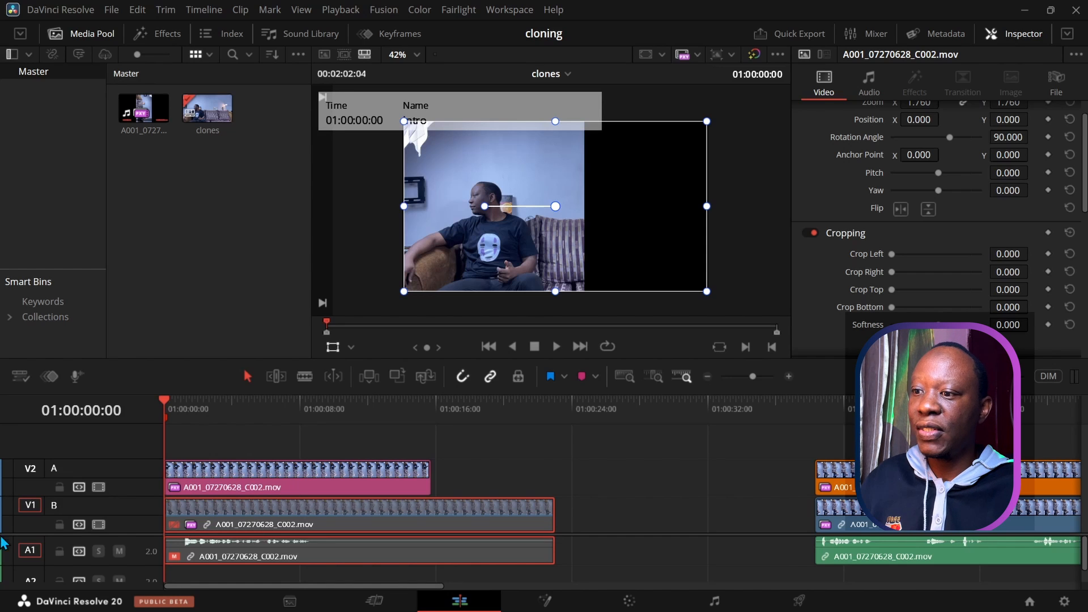
key(d)
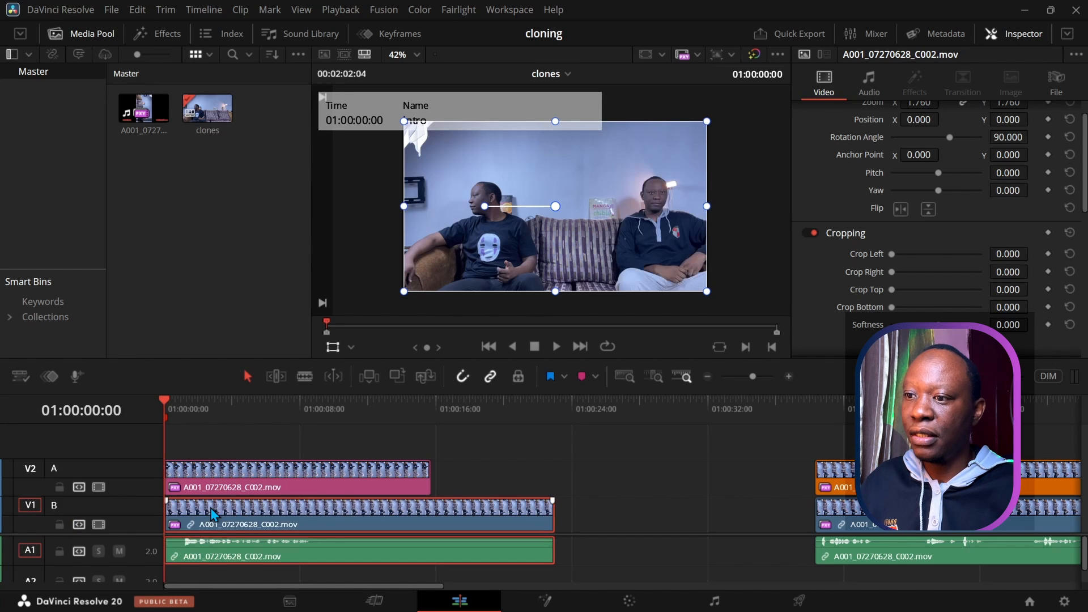
Step: Play and scrub the timeline to review the two-clone sofa composite and later clips
click(555, 349)
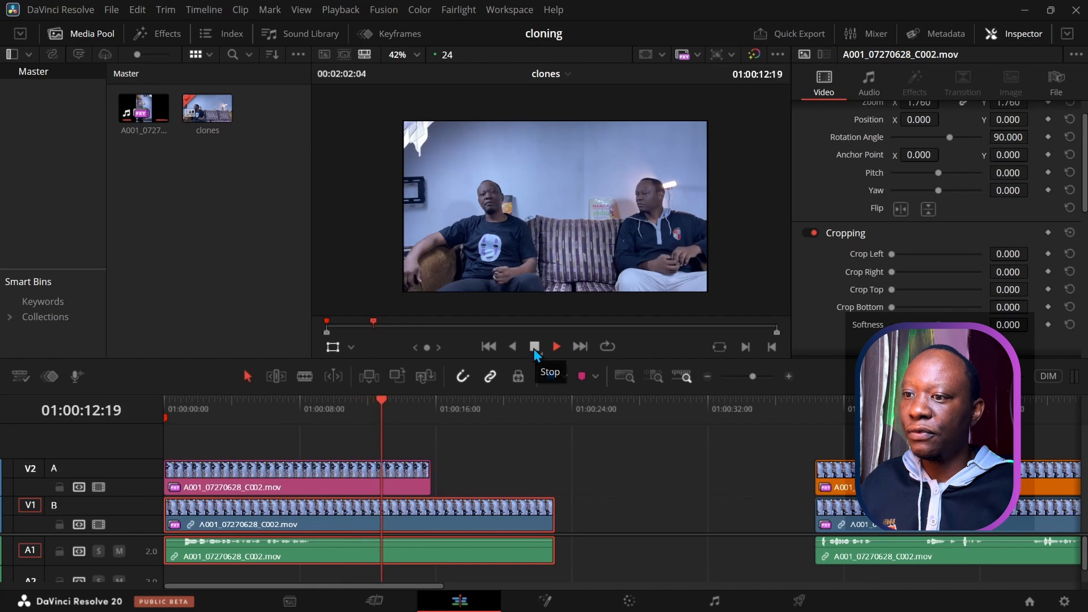
click(534, 347)
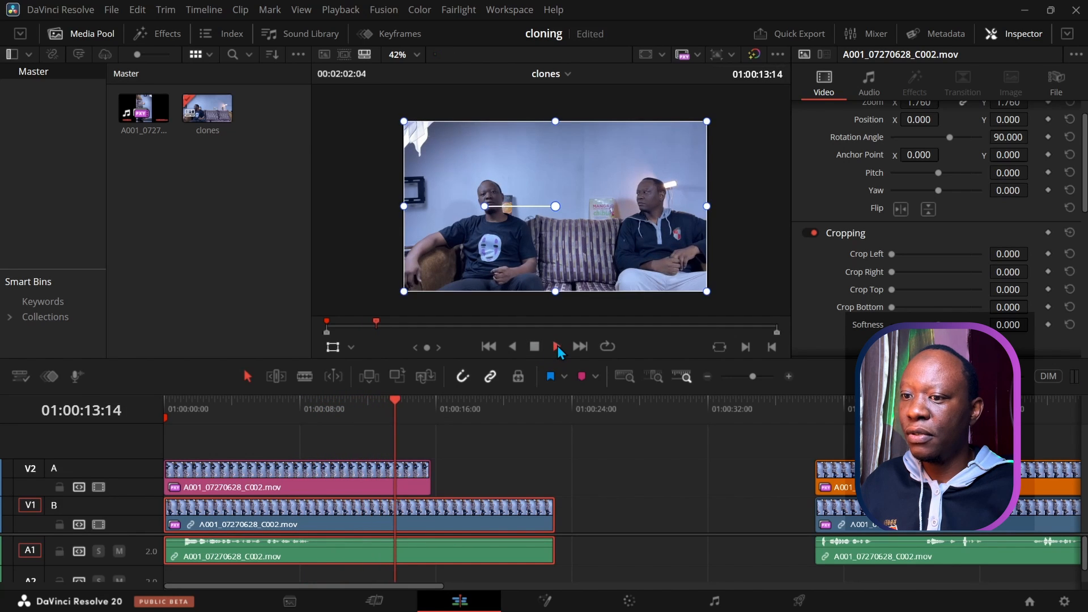
click(556, 346)
click(534, 347)
drag(411, 404, 262, 425)
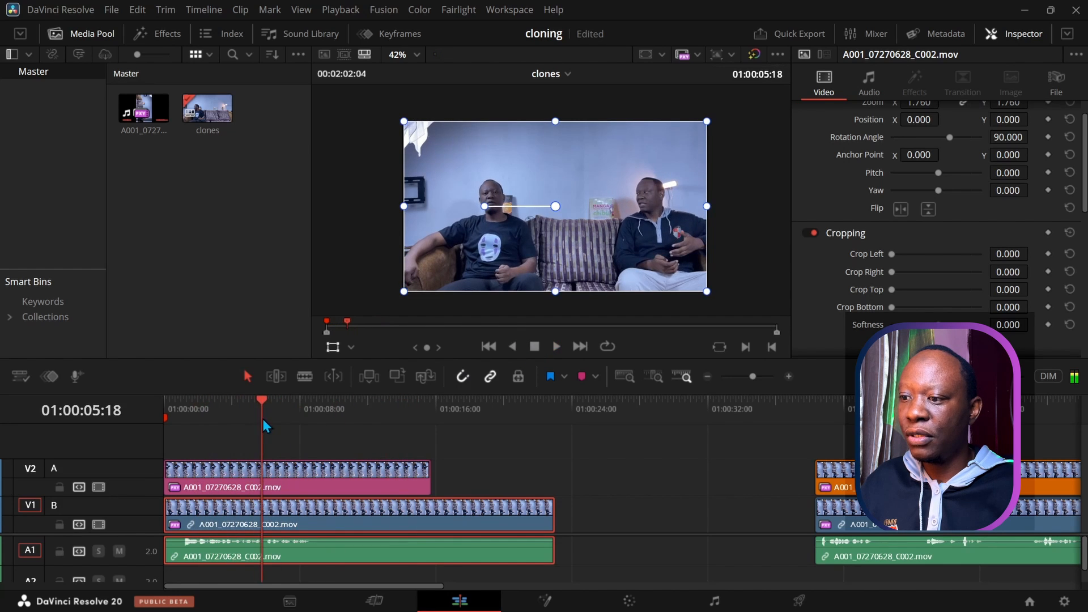
click(876, 409)
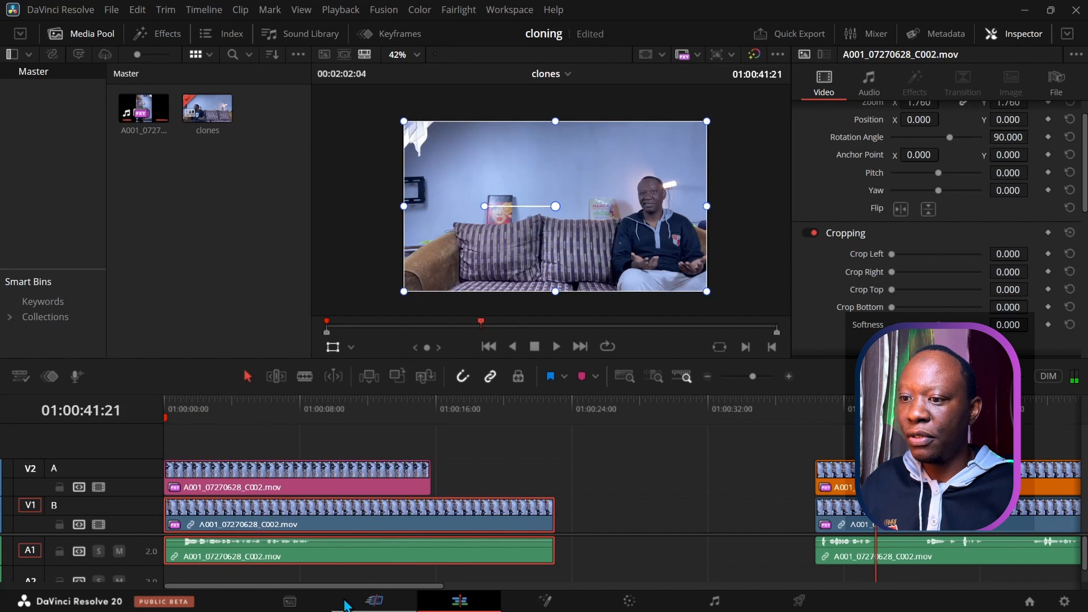
drag(343, 587, 441, 589)
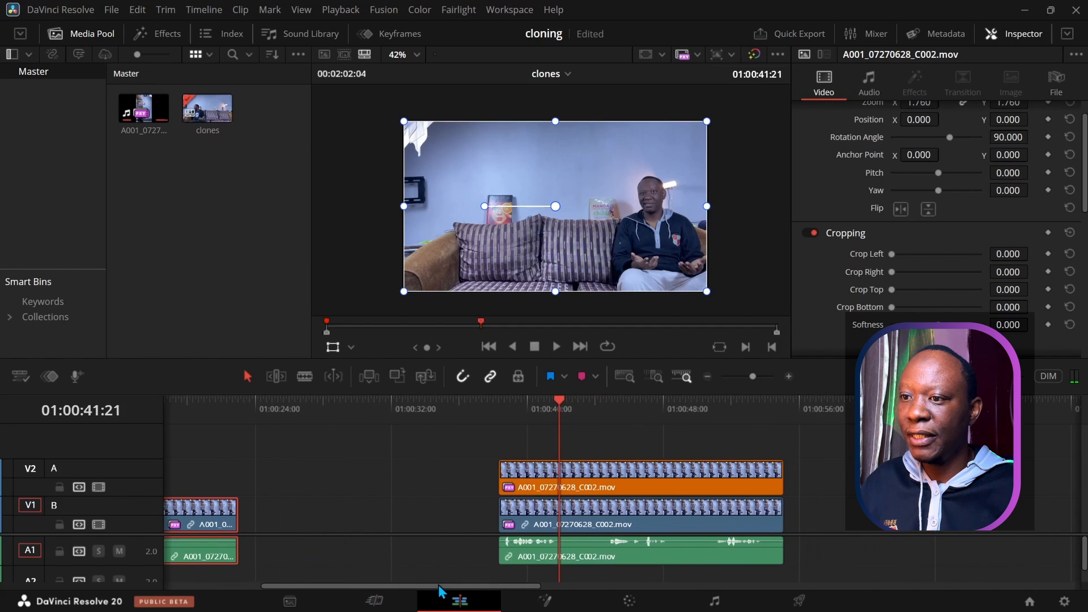
drag(560, 404, 428, 427)
drag(422, 592, 326, 592)
drag(745, 407, 340, 447)
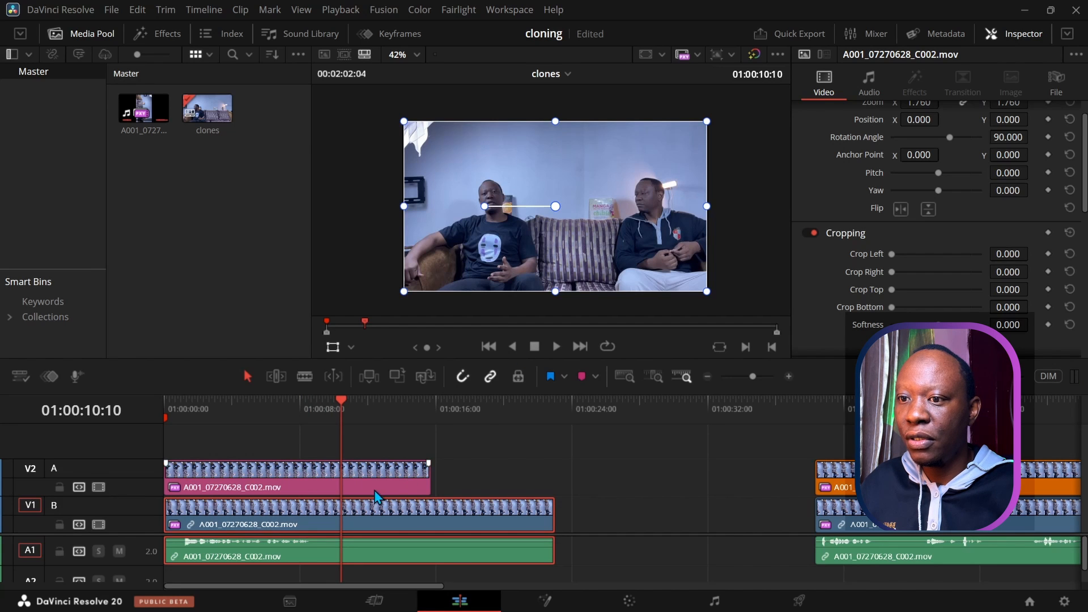
Step: Set the V2 clip's Cropping Softness to 32.82 and hide the viewer's onscreen controls
scroll(819, 304, down, 3)
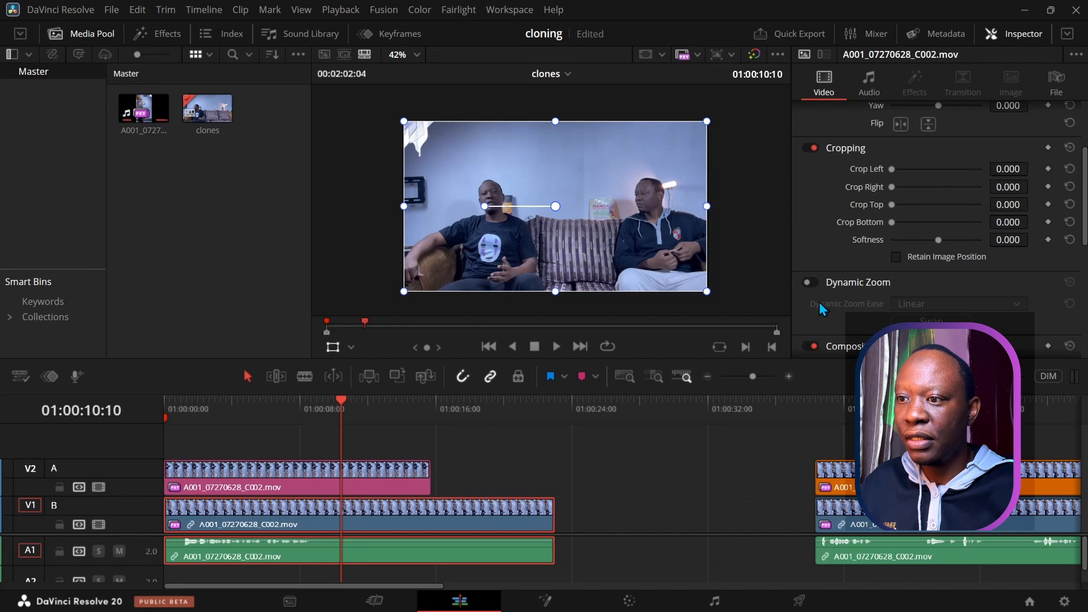
drag(938, 242, 1021, 251)
click(384, 462)
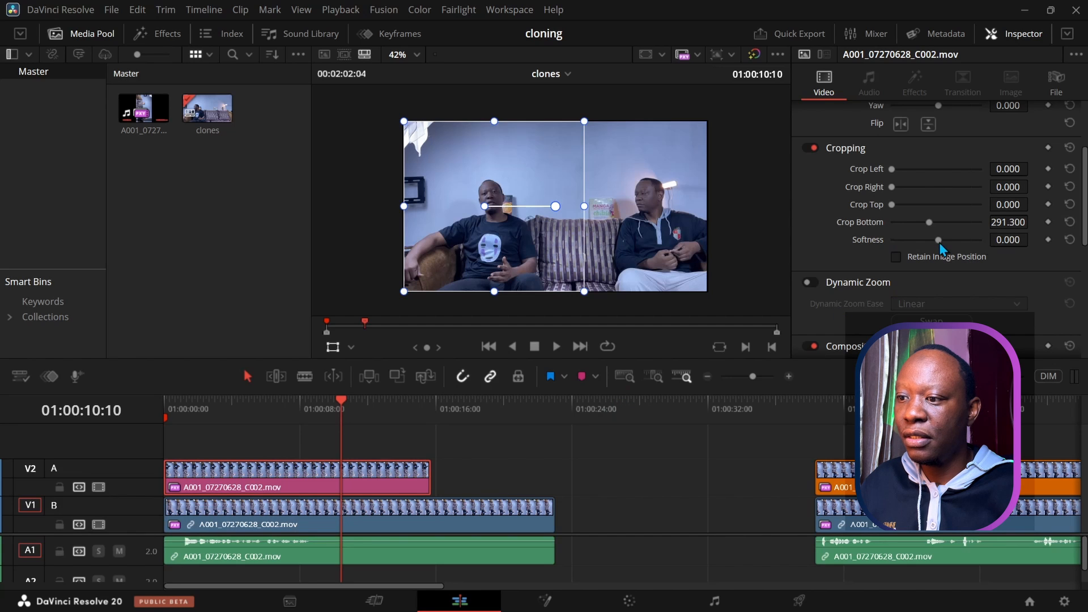
drag(938, 241, 952, 239)
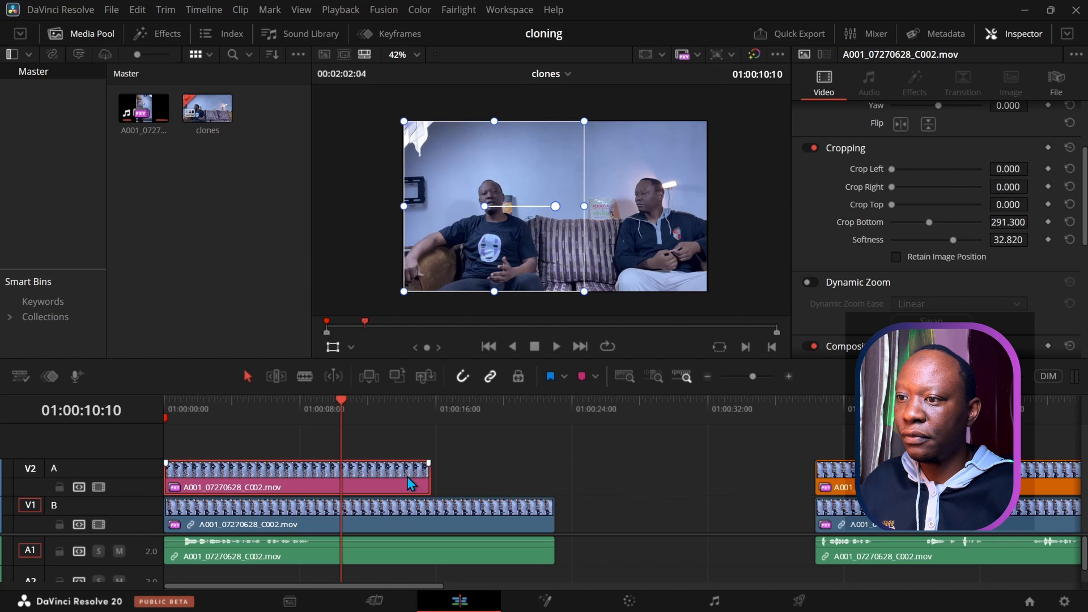
click(426, 515)
click(338, 347)
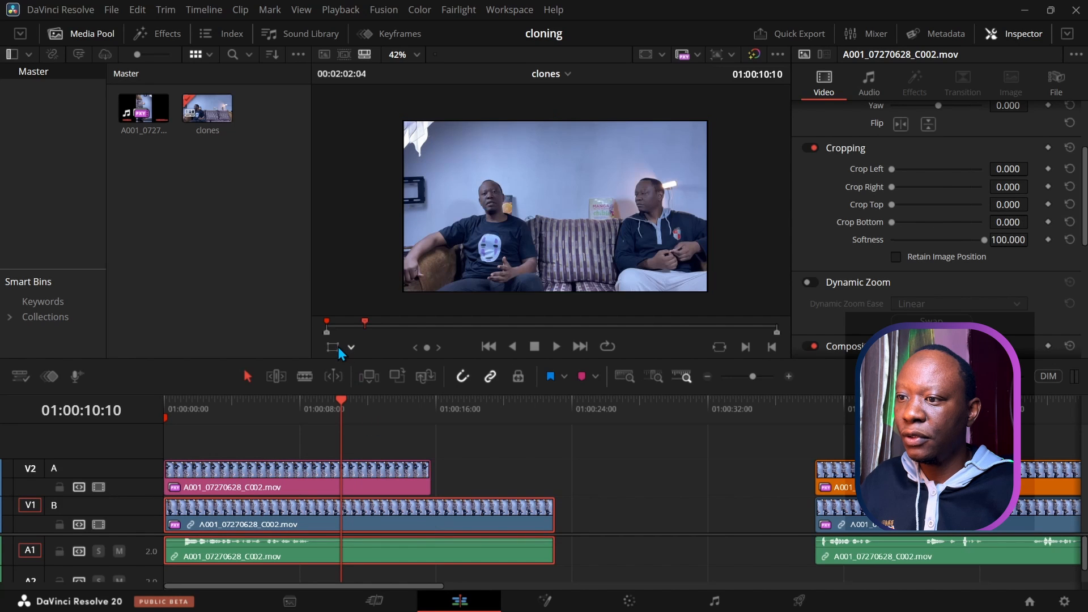
drag(342, 400, 306, 408)
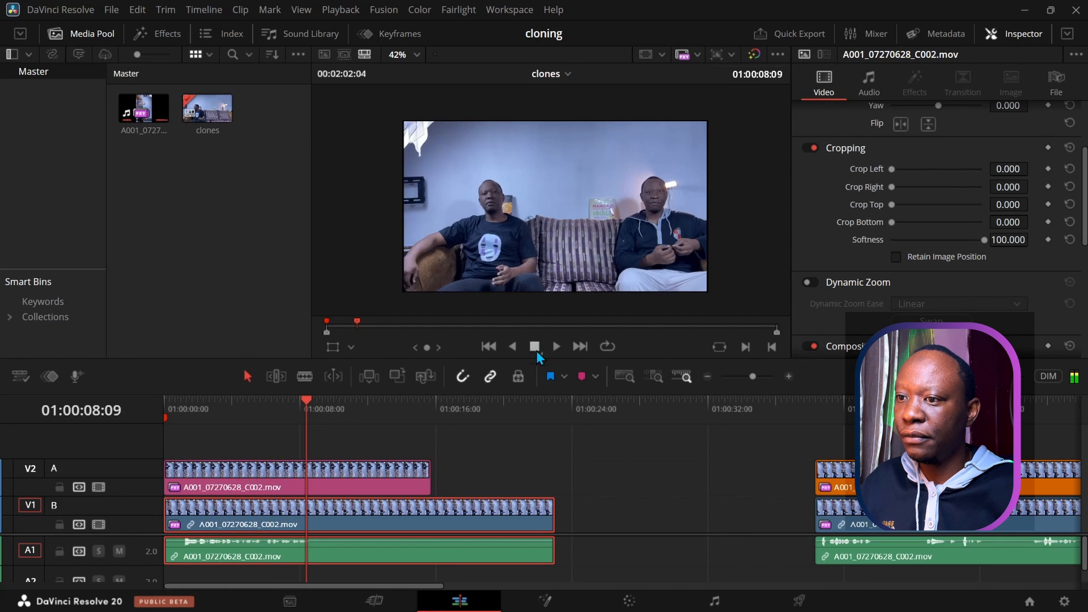
click(557, 348)
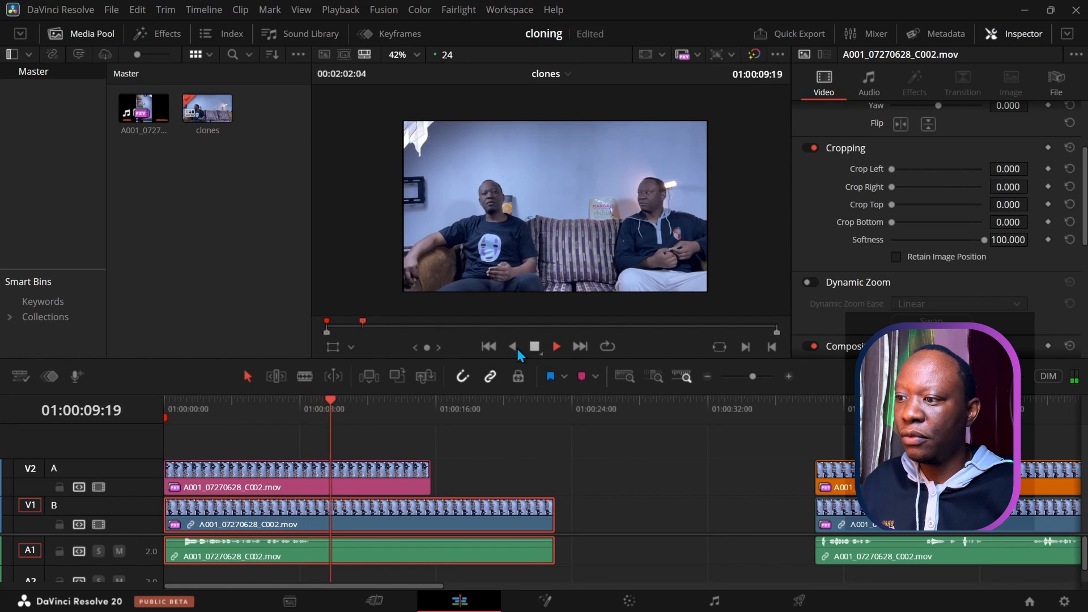
click(536, 346)
drag(348, 403, 165, 416)
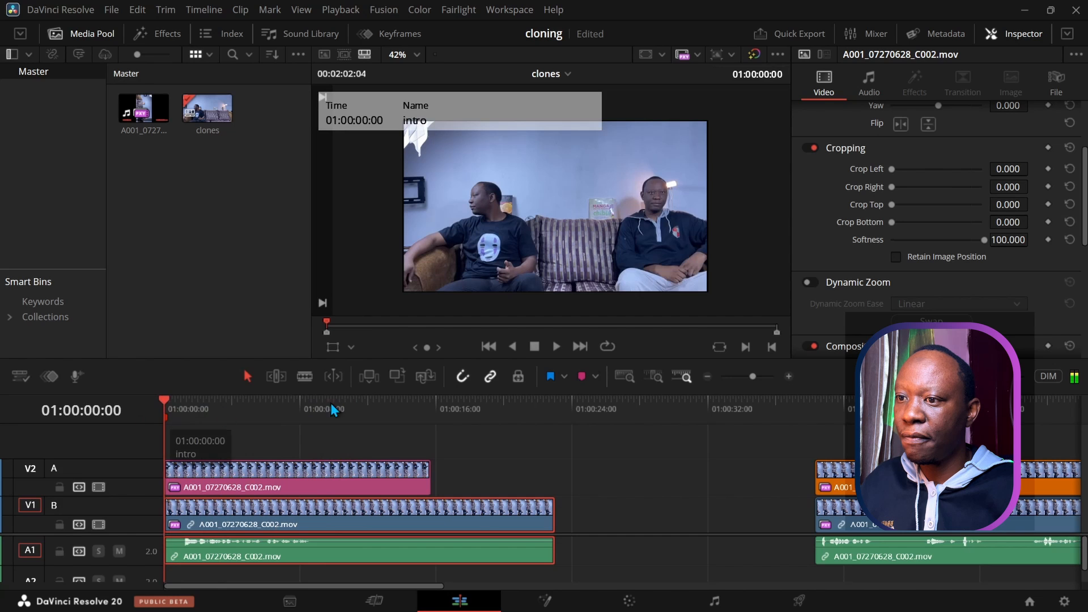
click(556, 345)
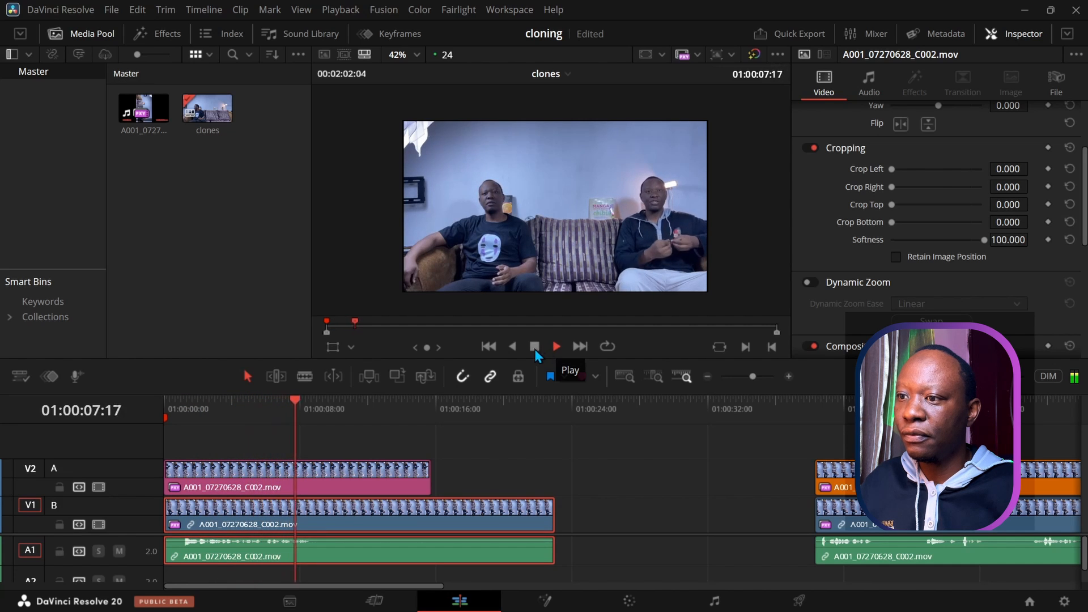
click(533, 348)
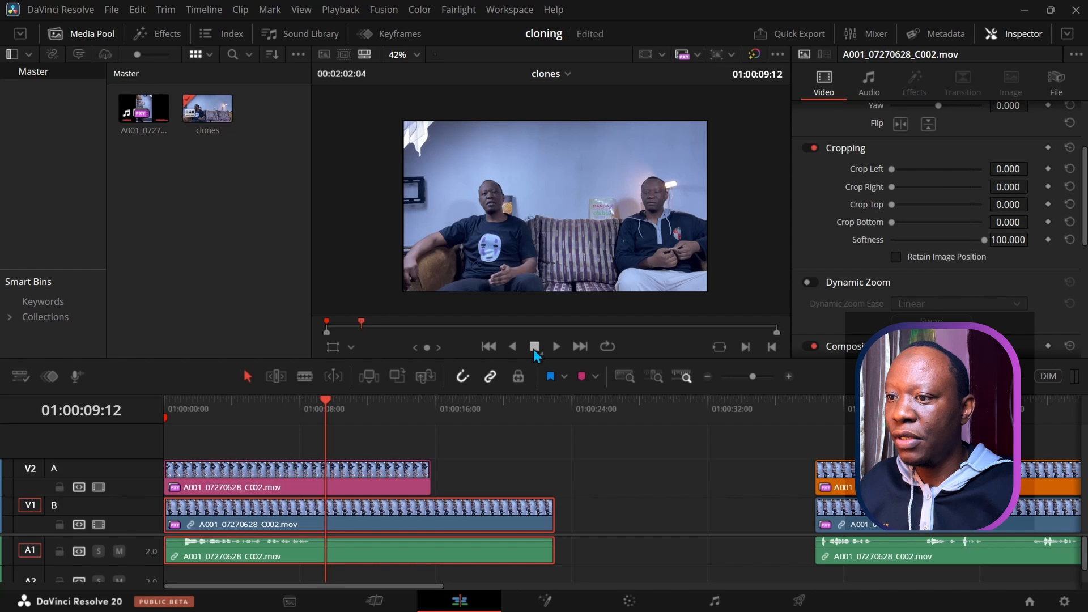
mouse_move(322, 402)
mouse_down()
mouse_move(561, 419)
mouse_move(297, 416)
mouse_move(312, 419)
mouse_up()
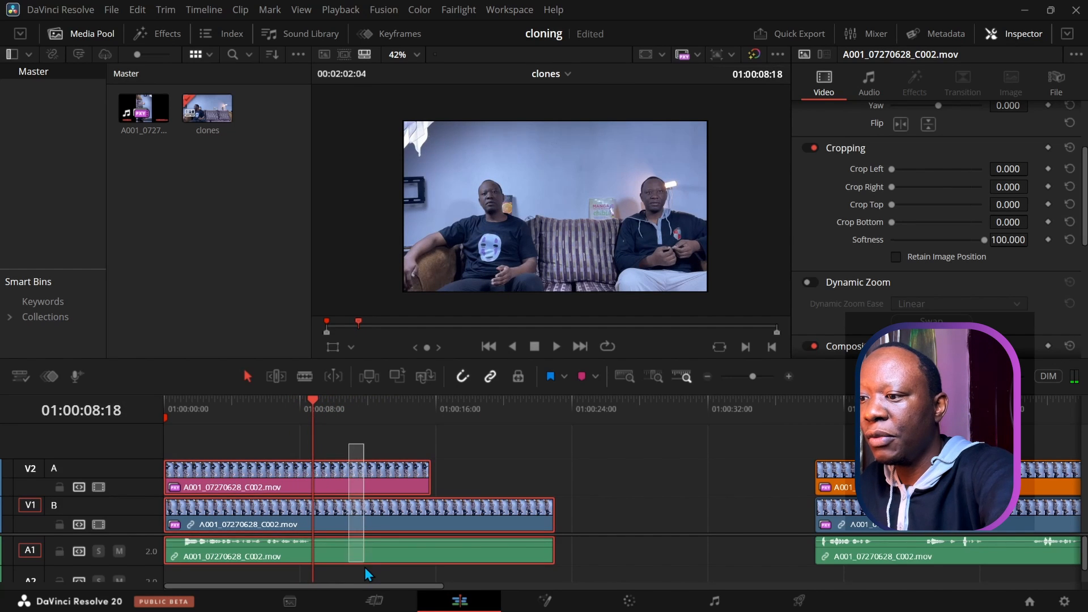
Step: Split the V2, V1 and A1 clips at 01:00:08:18 and delete everything after the cut
drag(365, 567, 365, 566)
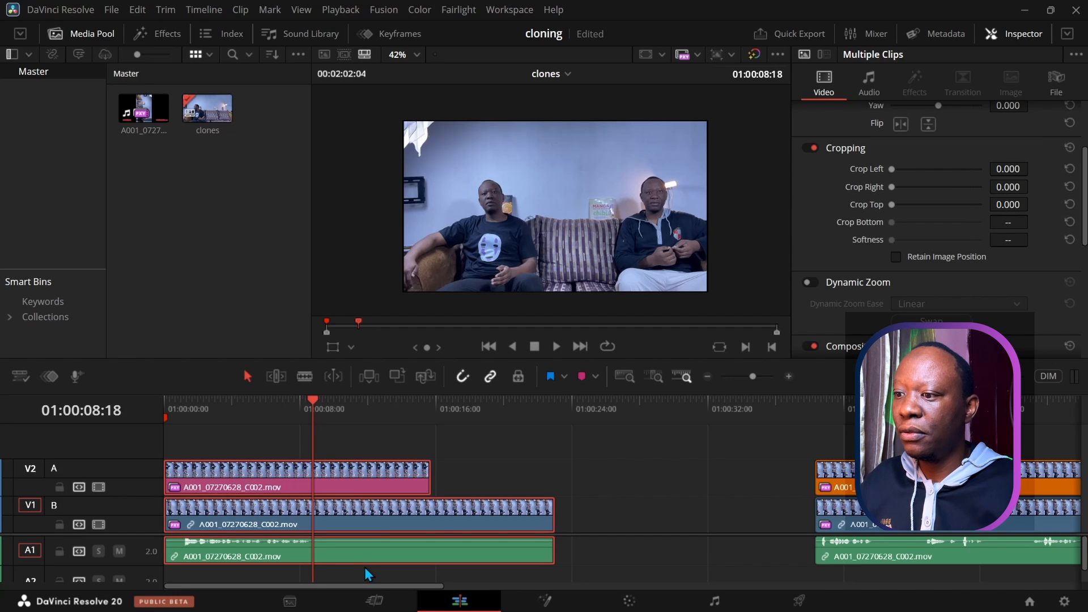
key(ctrl+b)
drag(371, 506, 382, 554)
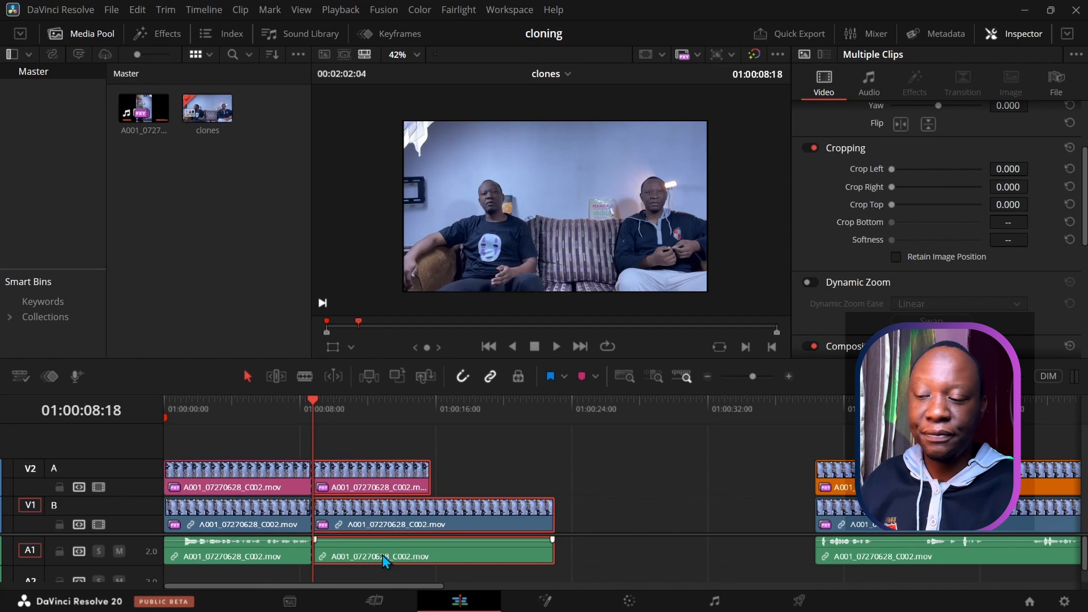
key(Delete)
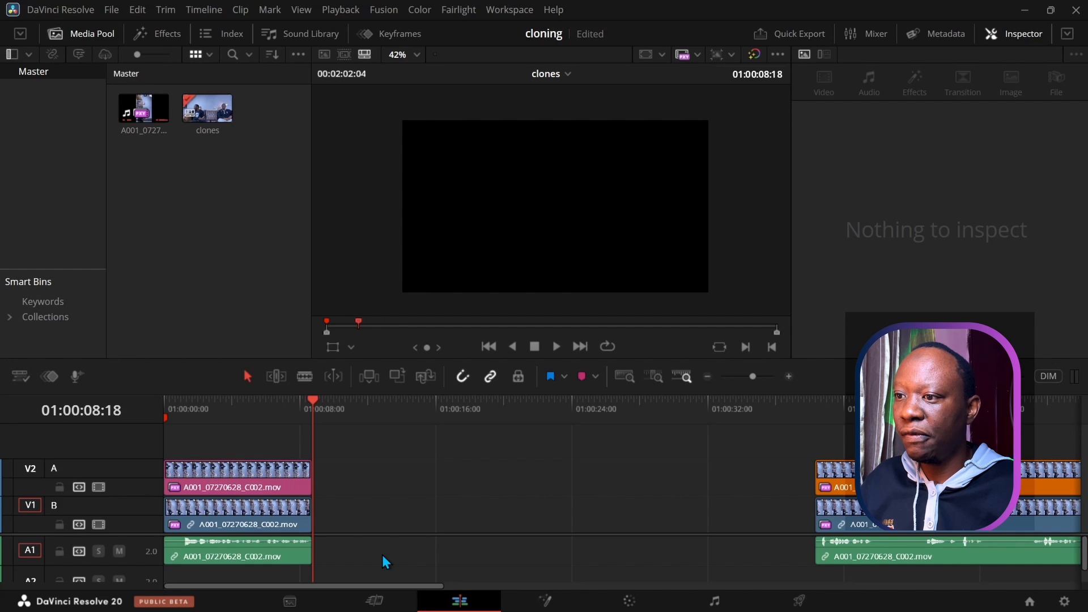
drag(313, 401, 157, 418)
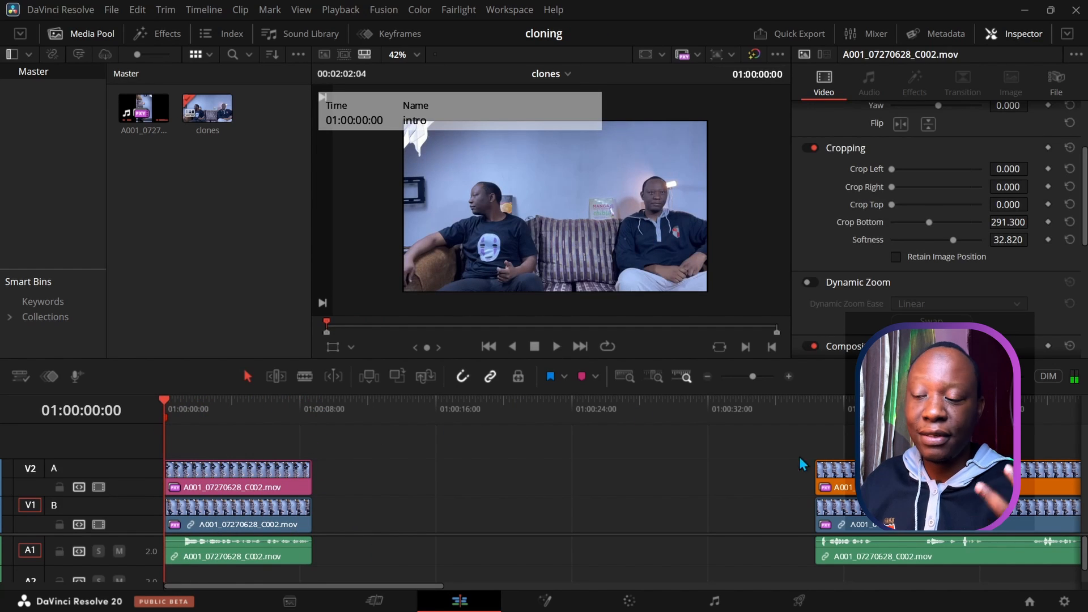
click(891, 536)
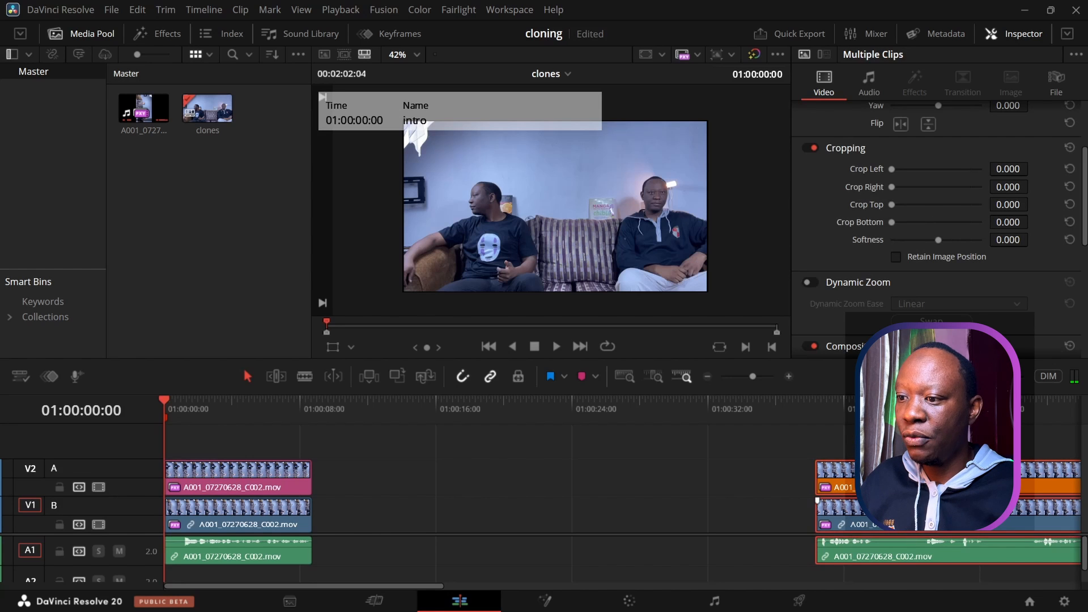
drag(892, 504, 515, 504)
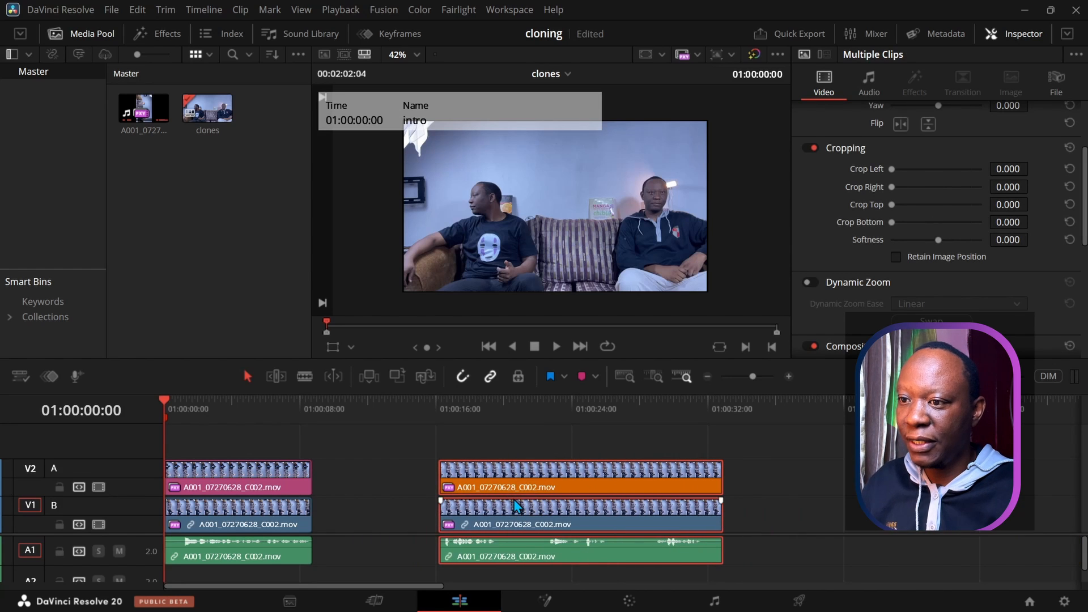
click(555, 348)
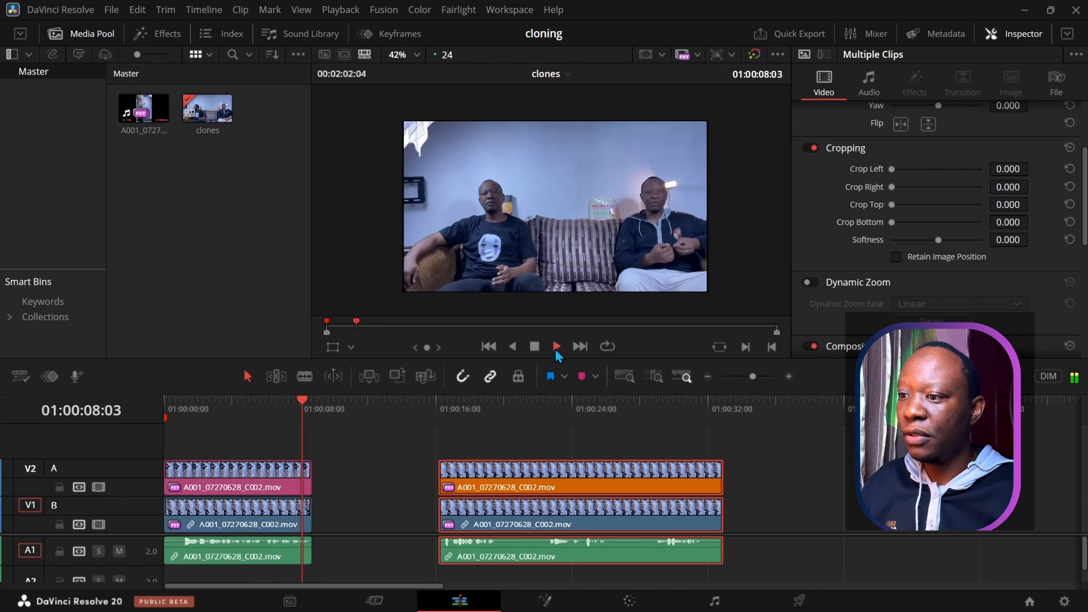
click(531, 349)
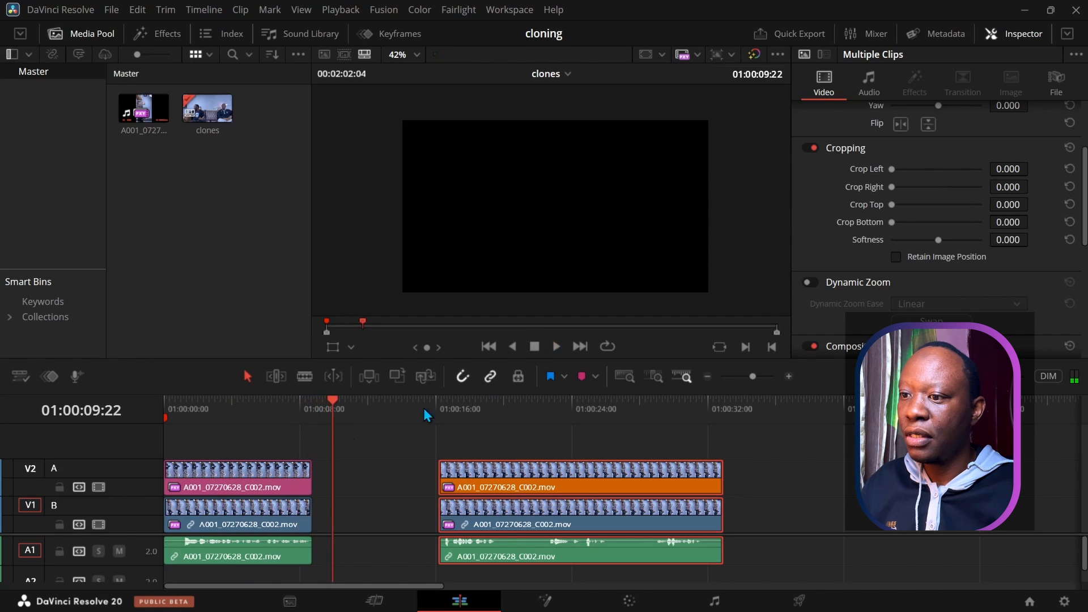
drag(326, 398, 434, 414)
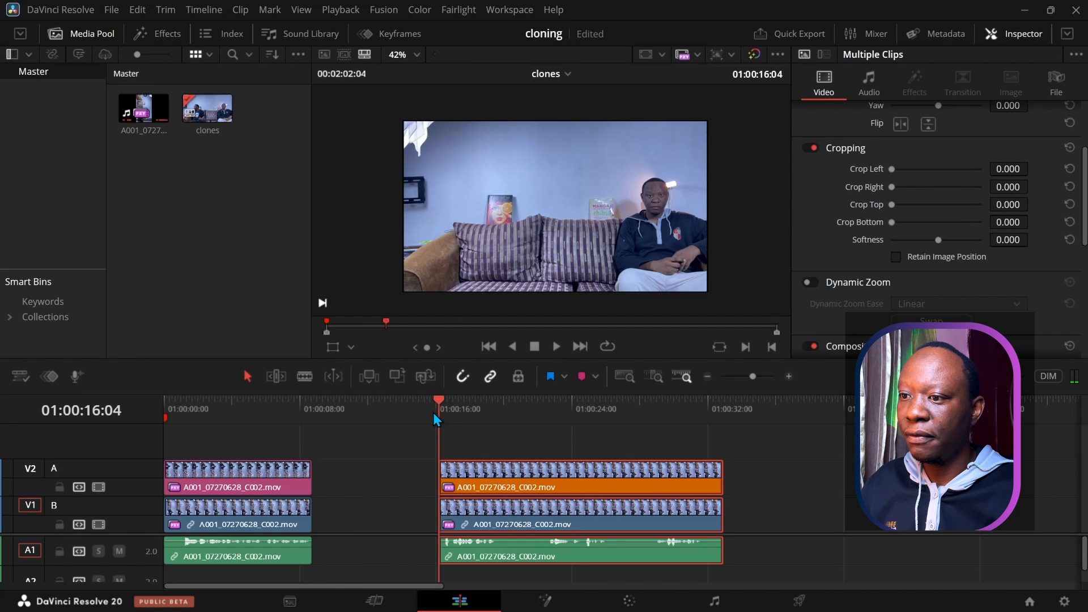
click(557, 346)
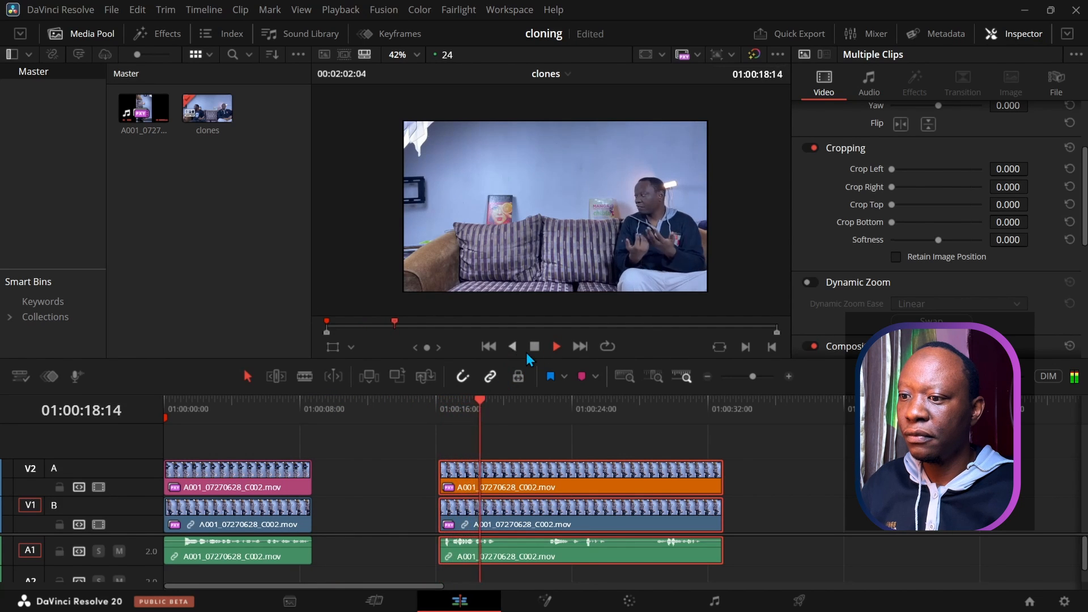
click(535, 347)
drag(501, 400, 444, 416)
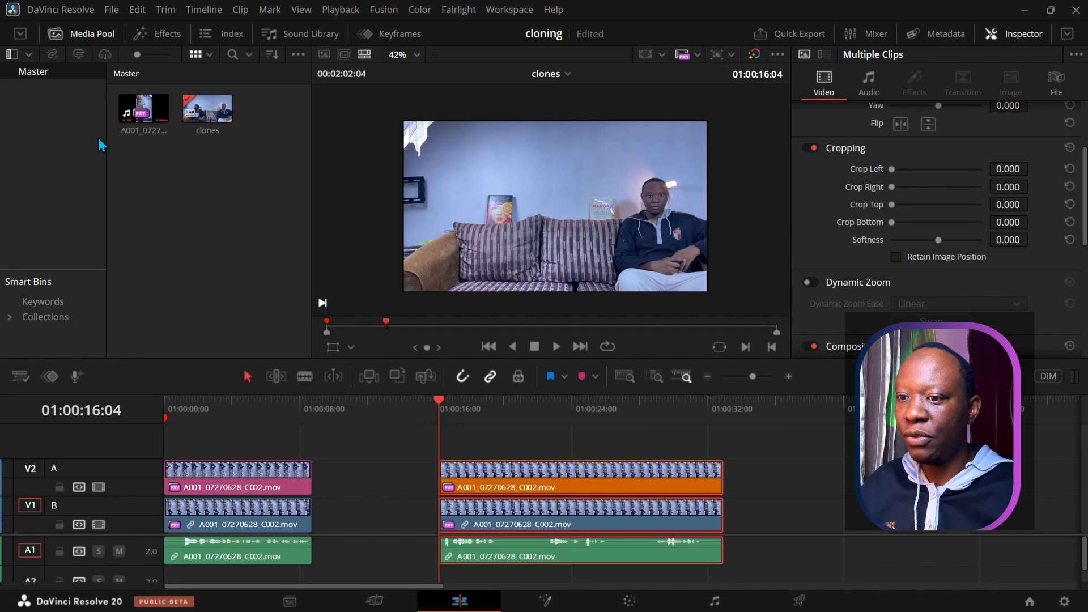
Step: Drop A001_07270628_C002.mov after the clone shots at 01:00:40 and scrub through its footage
click(146, 111)
drag(145, 109, 848, 512)
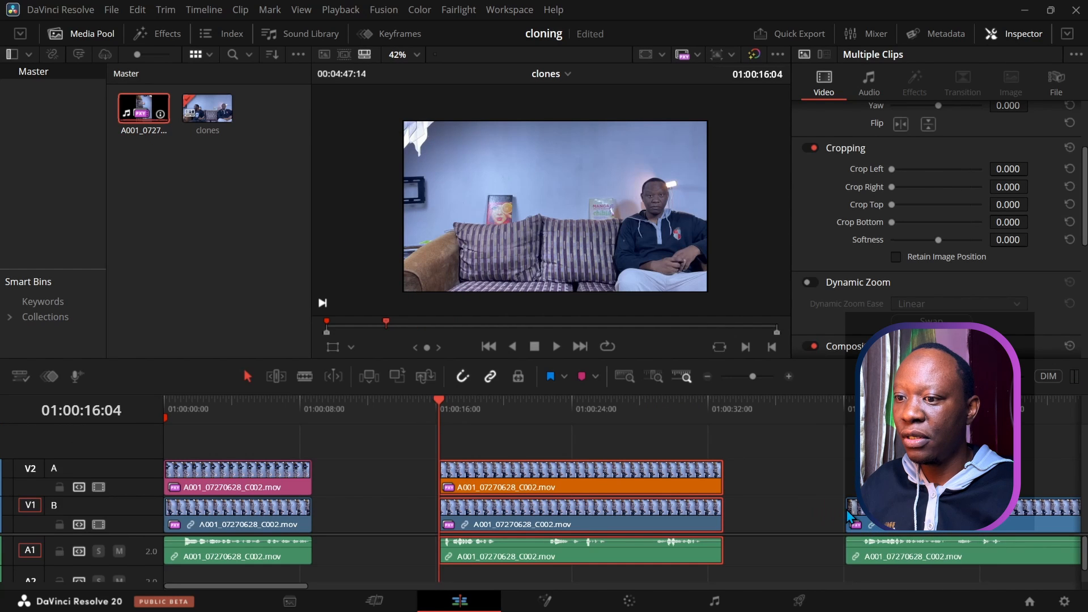
drag(288, 588, 348, 574)
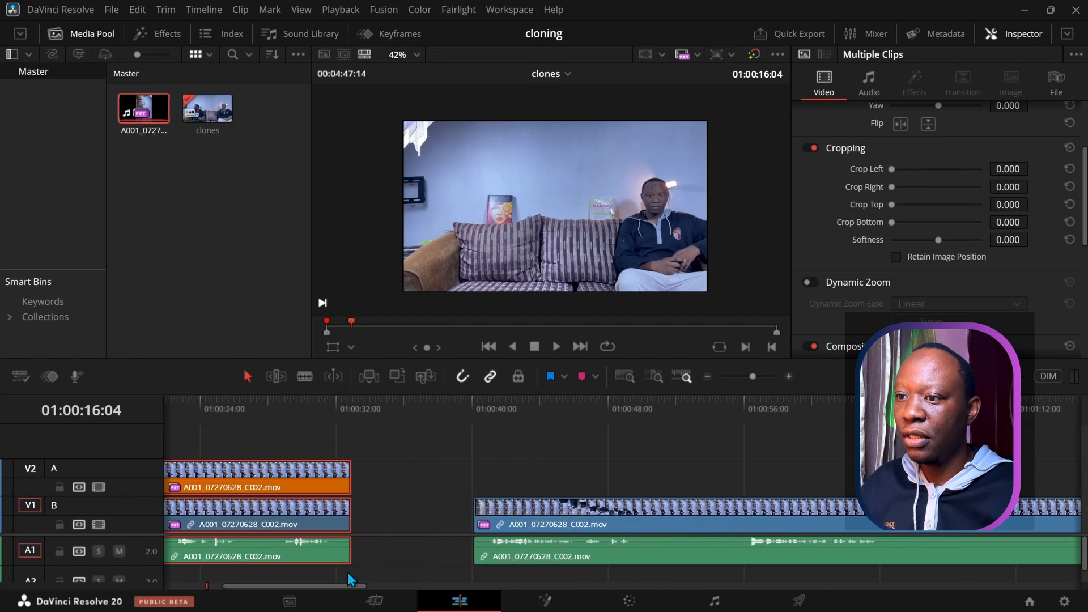
click(472, 407)
mouse_move(471, 396)
mouse_down()
mouse_move(674, 403)
mouse_move(475, 403)
mouse_up()
Step: Set the new clip's Inspector Rotation Angle to 90
click(523, 516)
scroll(875, 173, up, 3)
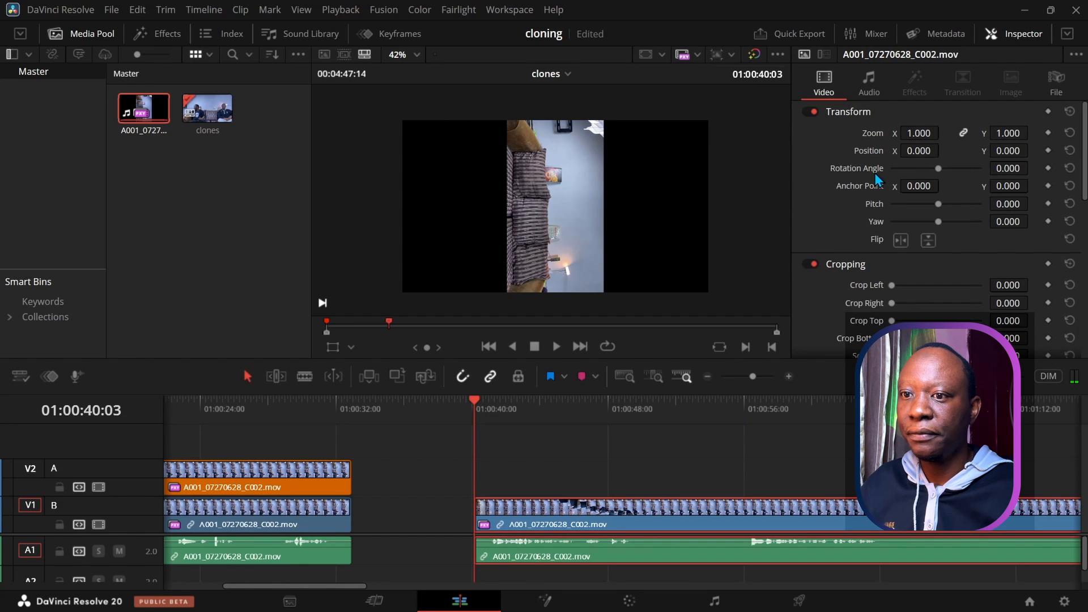
click(1009, 168)
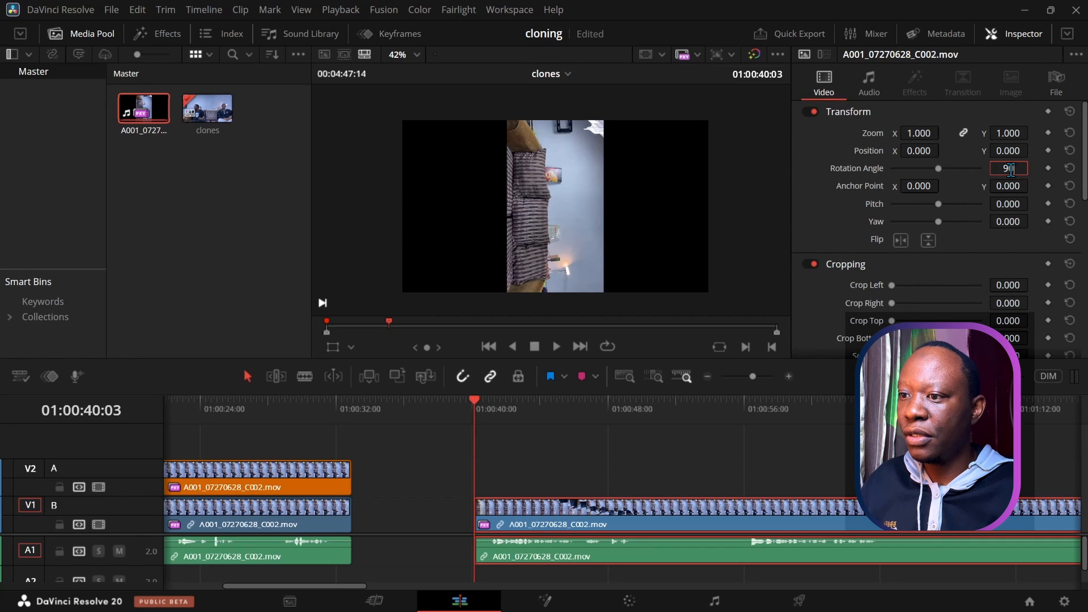
text(90)
key(Return)
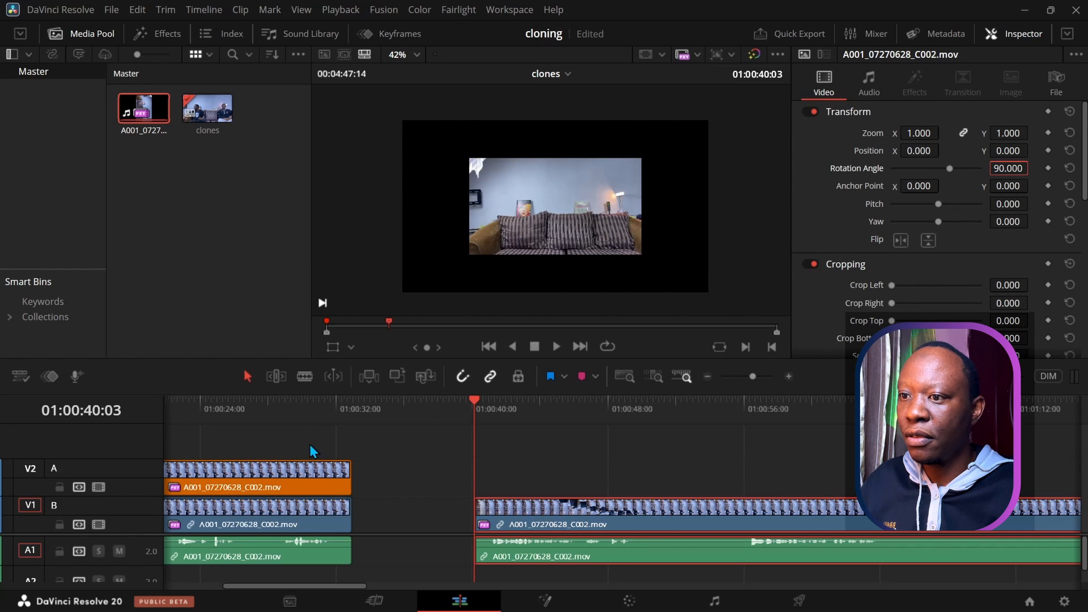
Step: Matching the clone shot's zoom, set the rotated clip's Zoom to 1.76 so it fills the frame
click(310, 400)
click(315, 480)
click(628, 400)
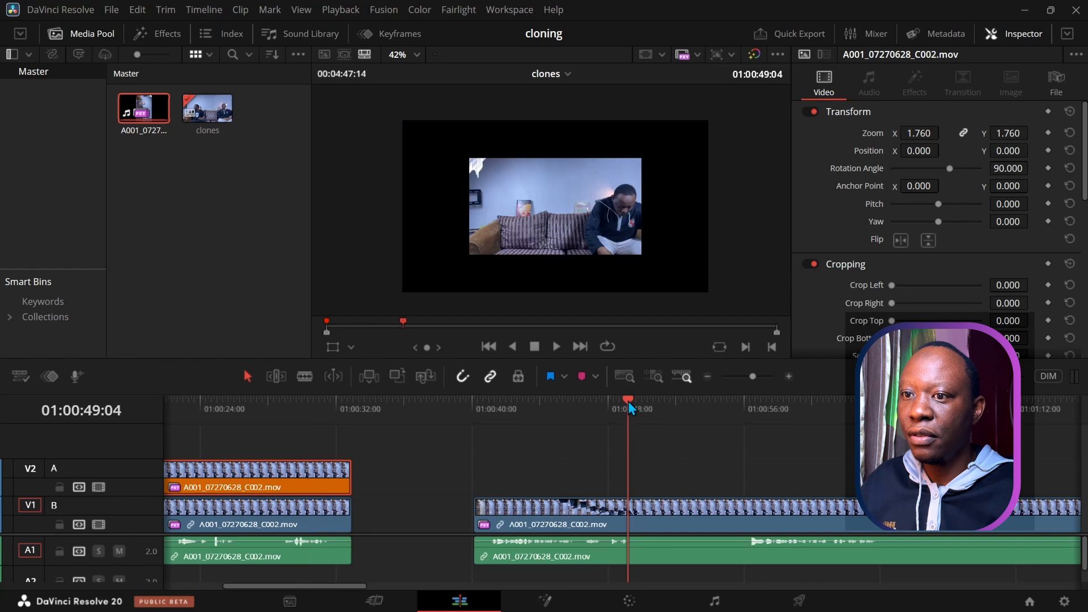
click(514, 533)
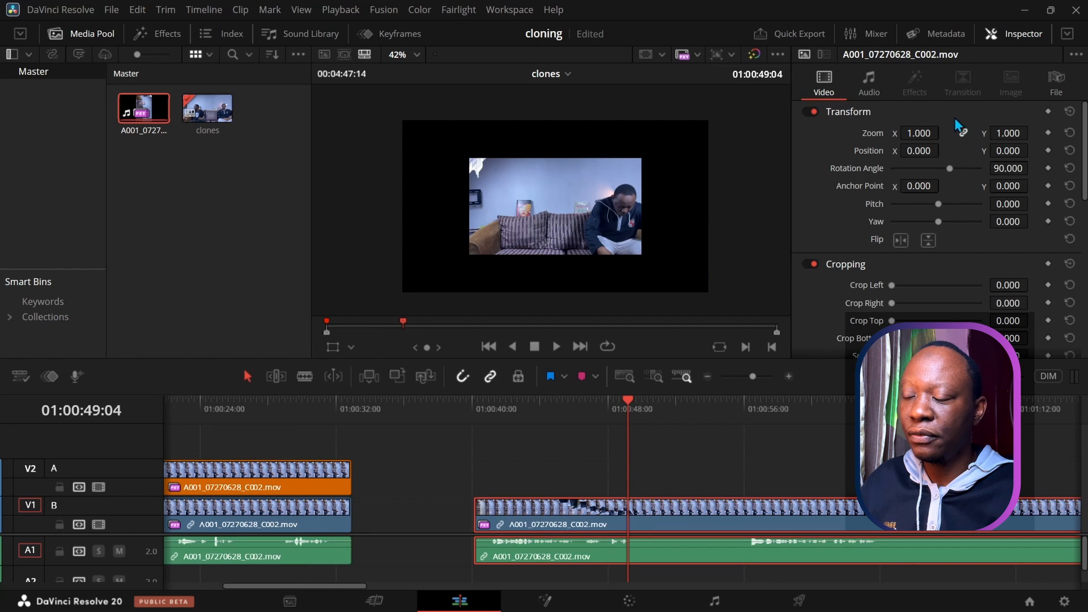
click(908, 136)
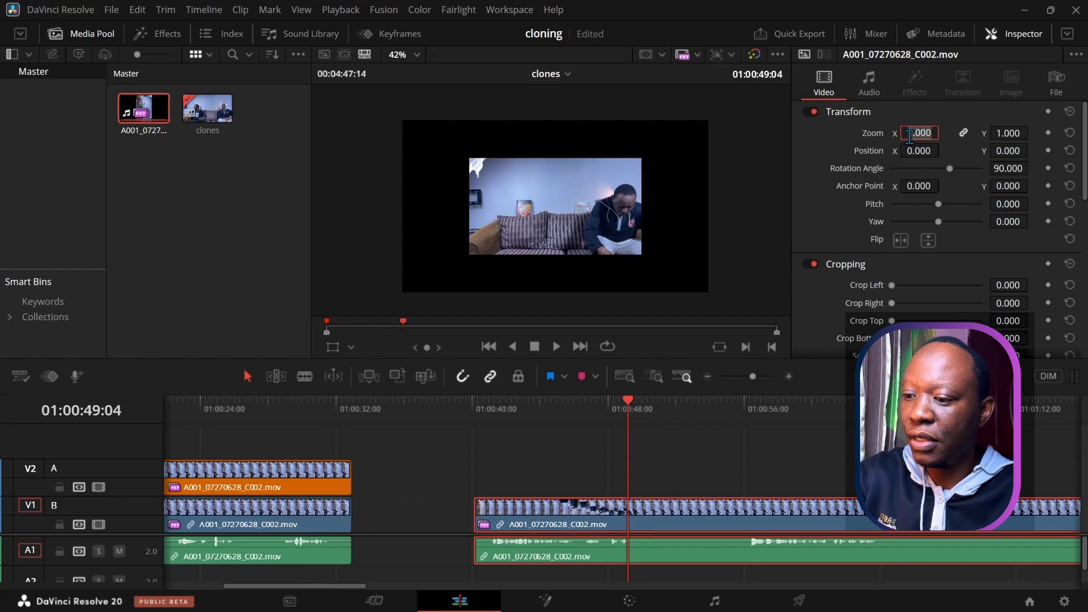
text(1.76)
key(Return)
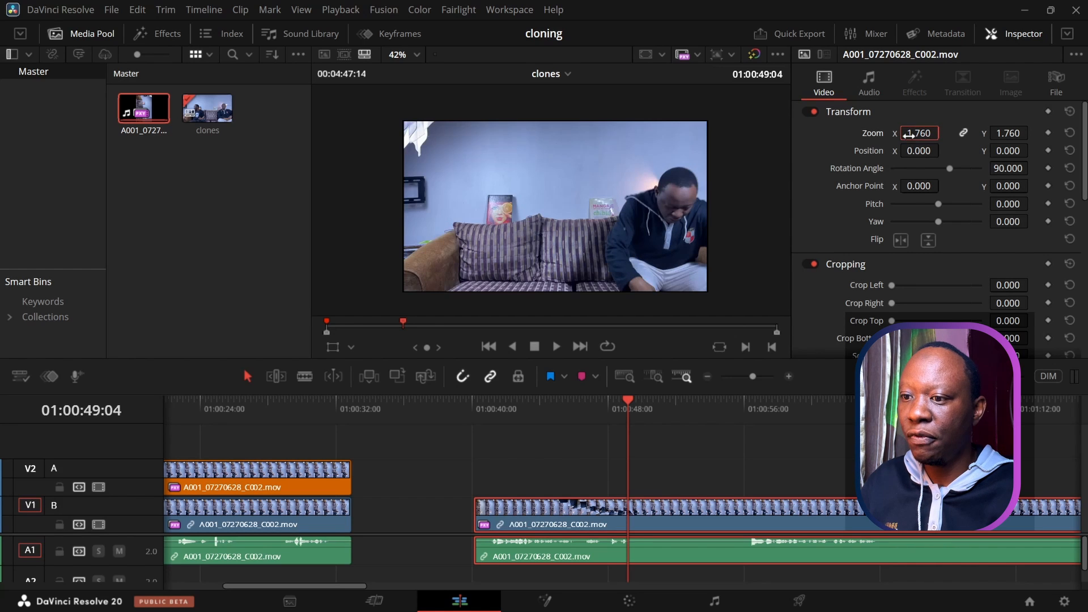
Step: Zoom the timeline out, move the rotated clip later to about 01:02:08, and play it back
click(707, 377)
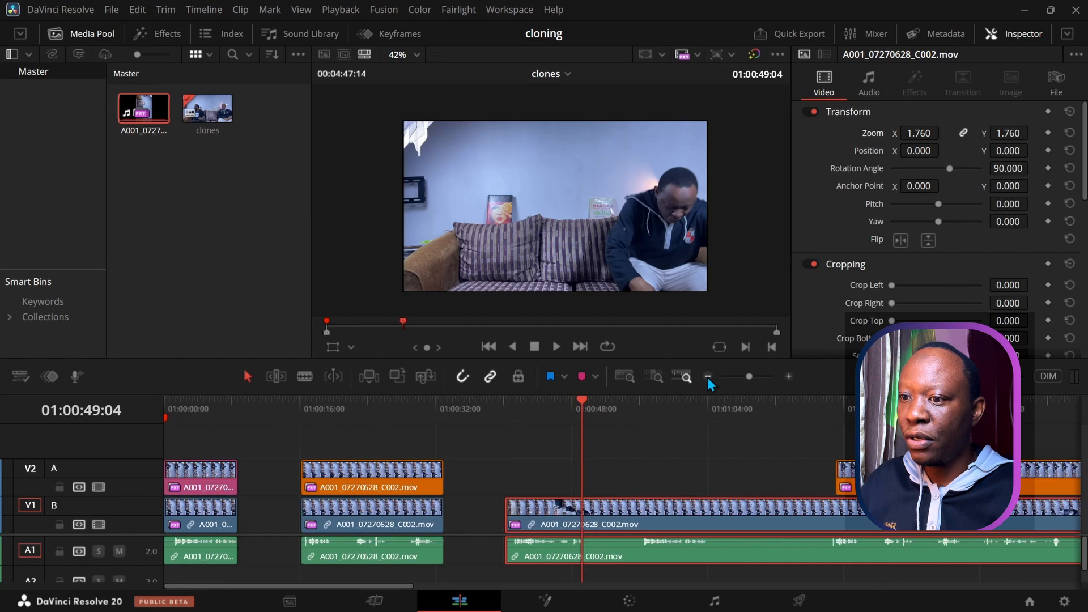
click(707, 378)
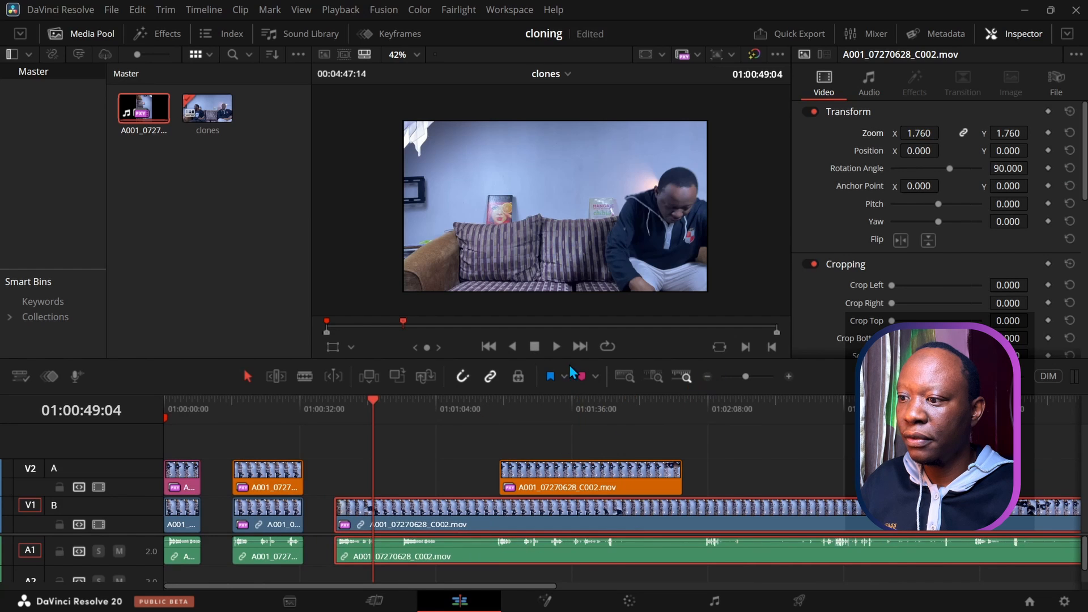
click(707, 378)
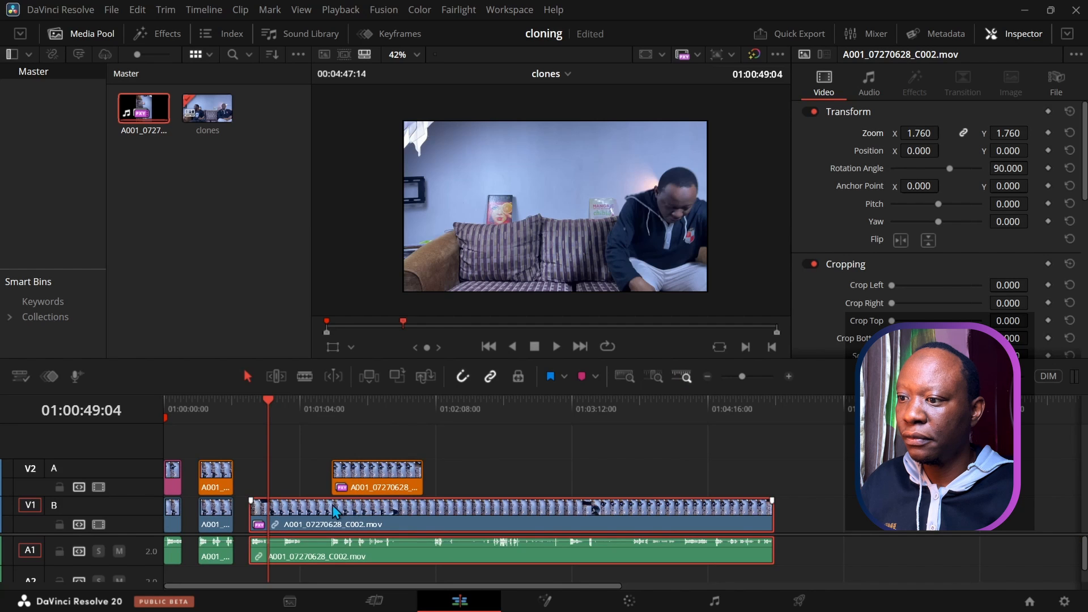
drag(328, 519, 503, 520)
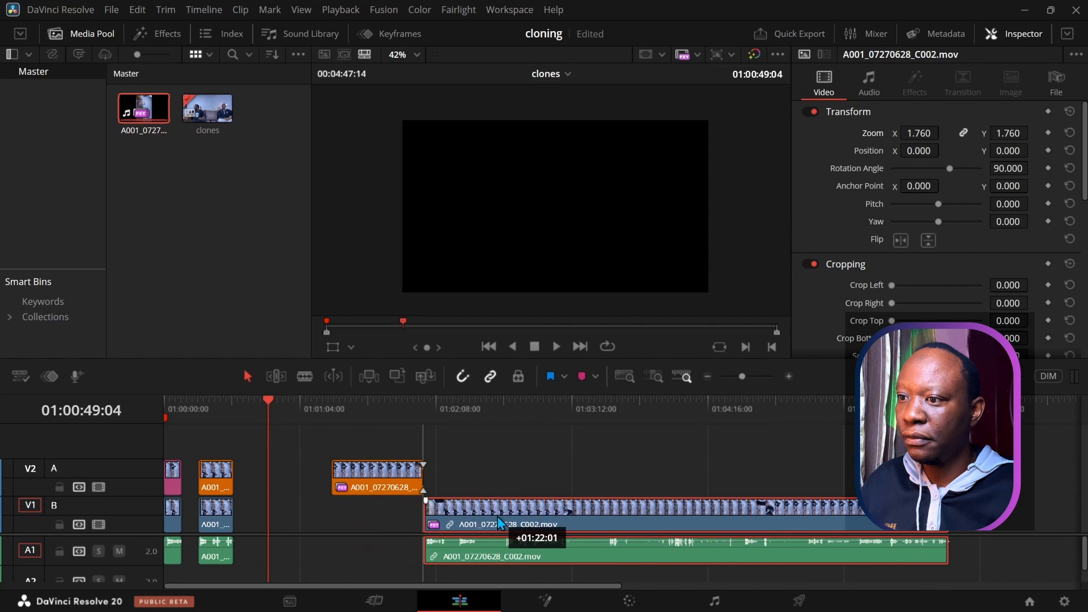
drag(350, 403, 339, 431)
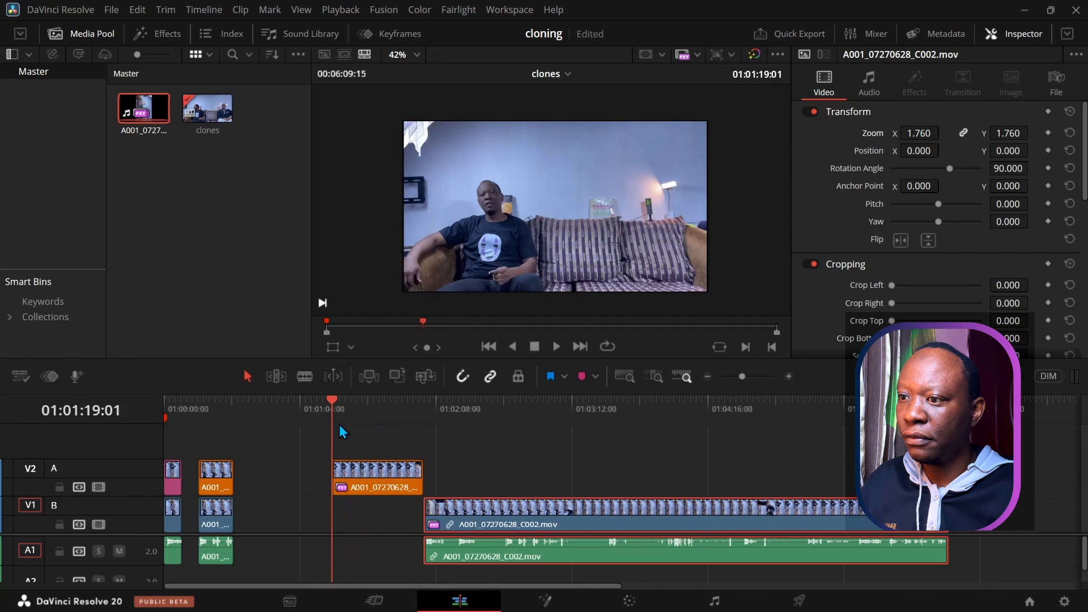
click(557, 346)
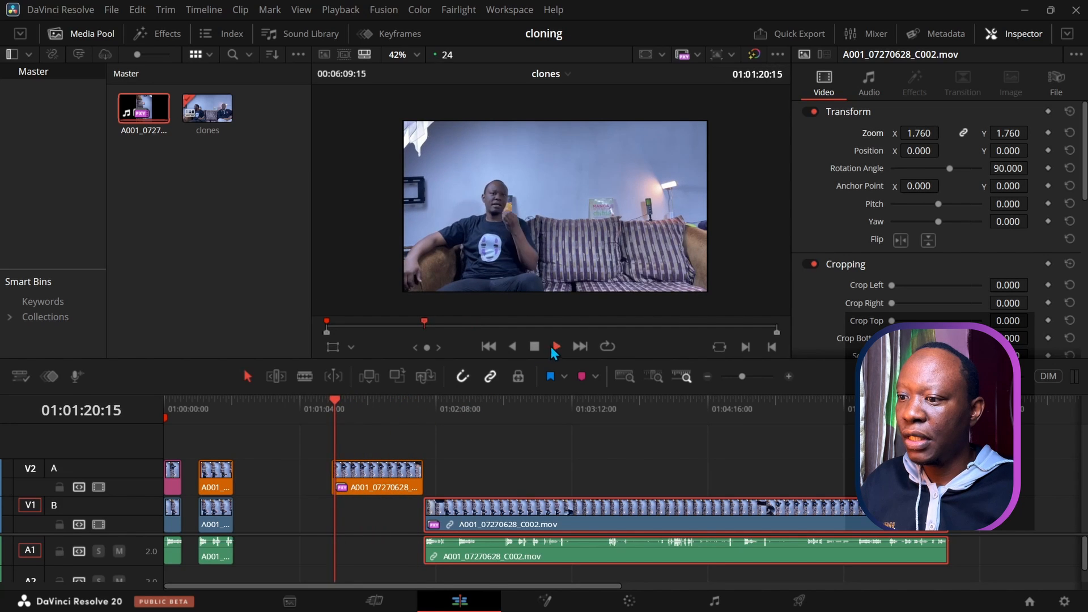
click(536, 347)
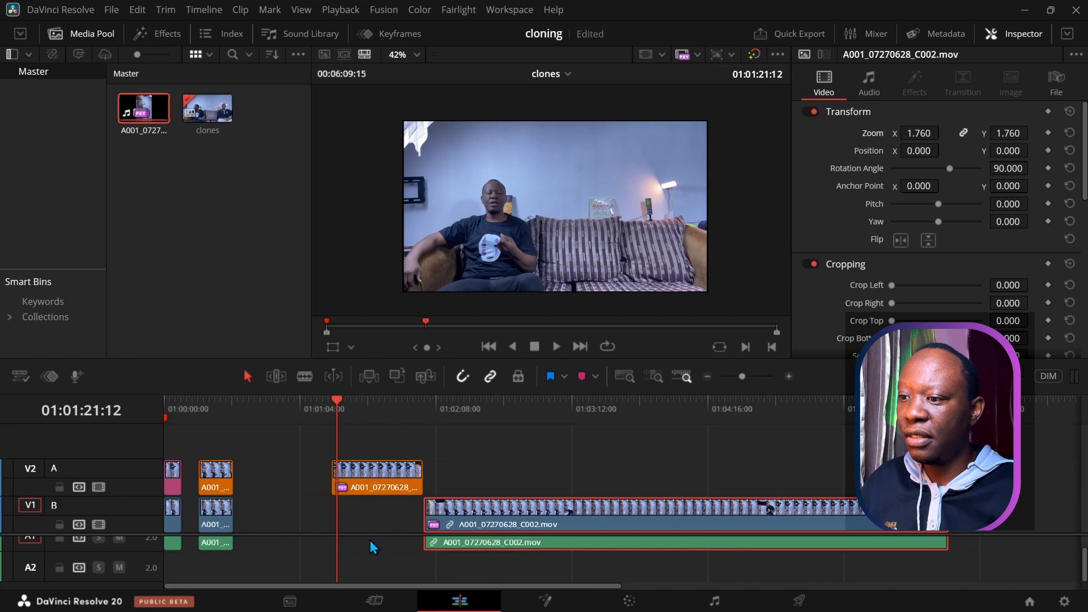
Step: Delete the leftover clip on track V2 near the rotated clip
click(374, 488)
key(Delete)
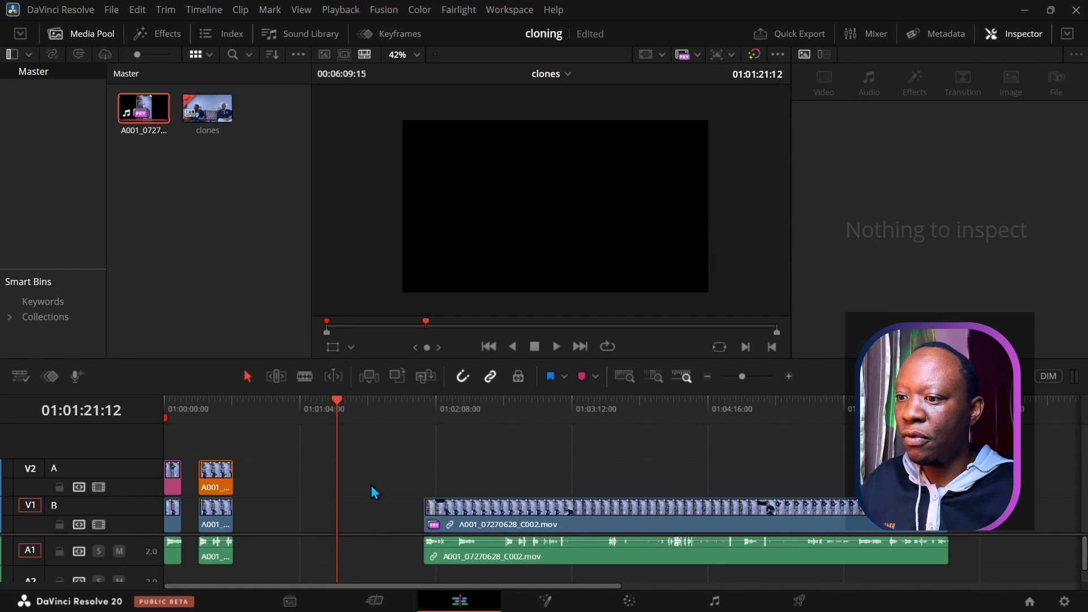
drag(335, 399, 740, 596)
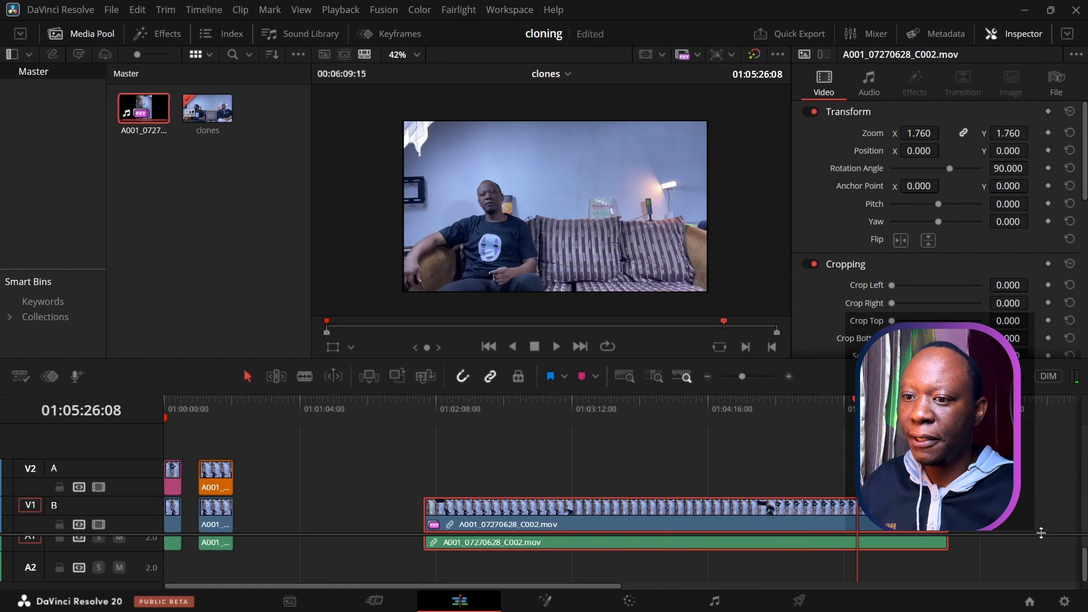
Step: Delete the rotated clip's early video and audio section, and slide the remainder back toward the clones
drag(1036, 528, 1036, 493)
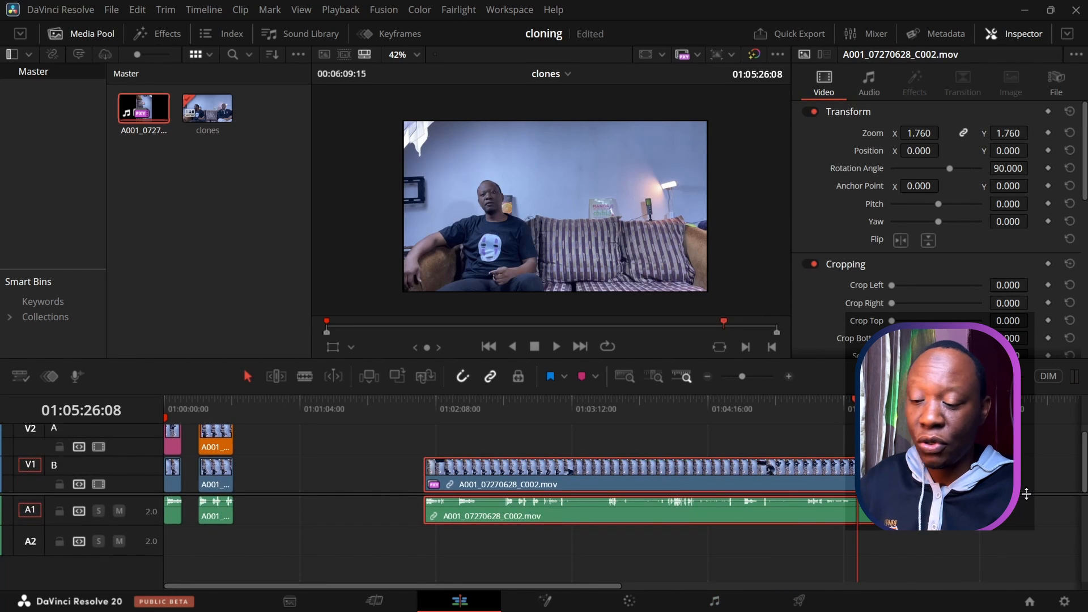
key(shift+Left)
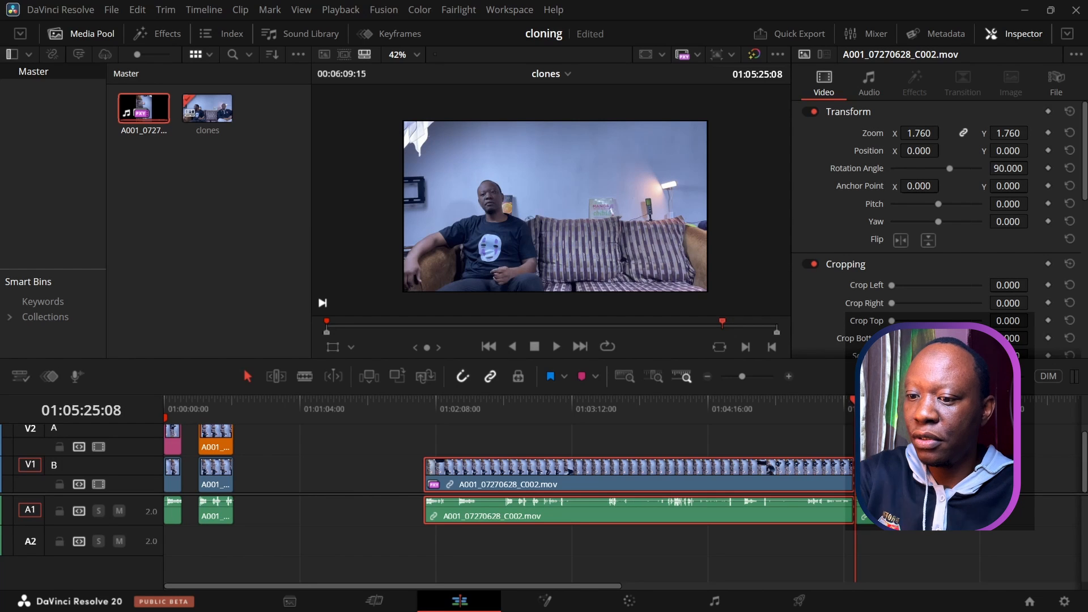
drag(809, 448, 756, 544)
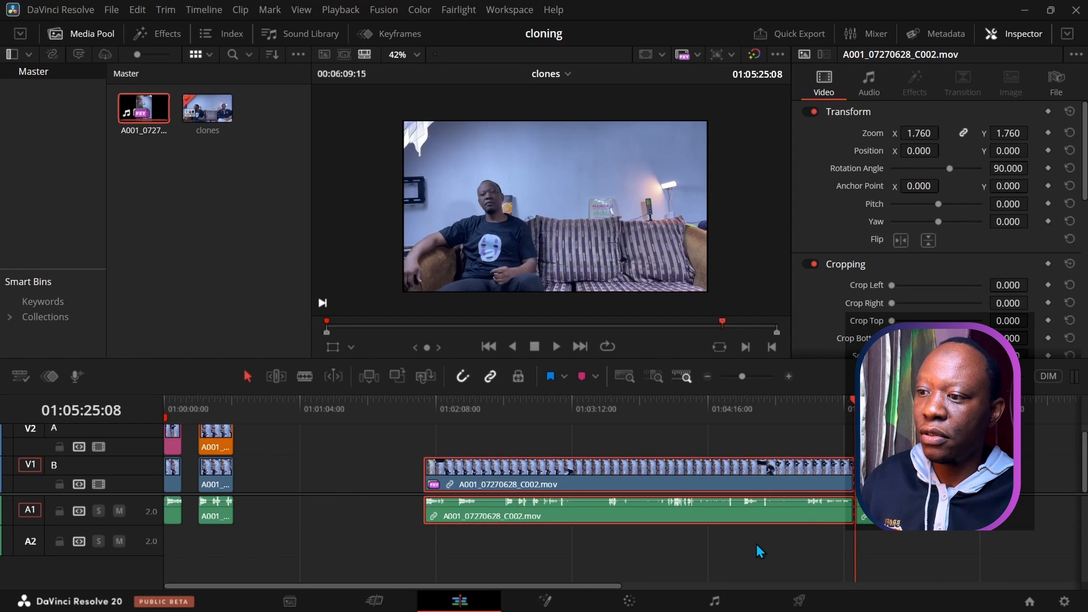
key(BackSpace)
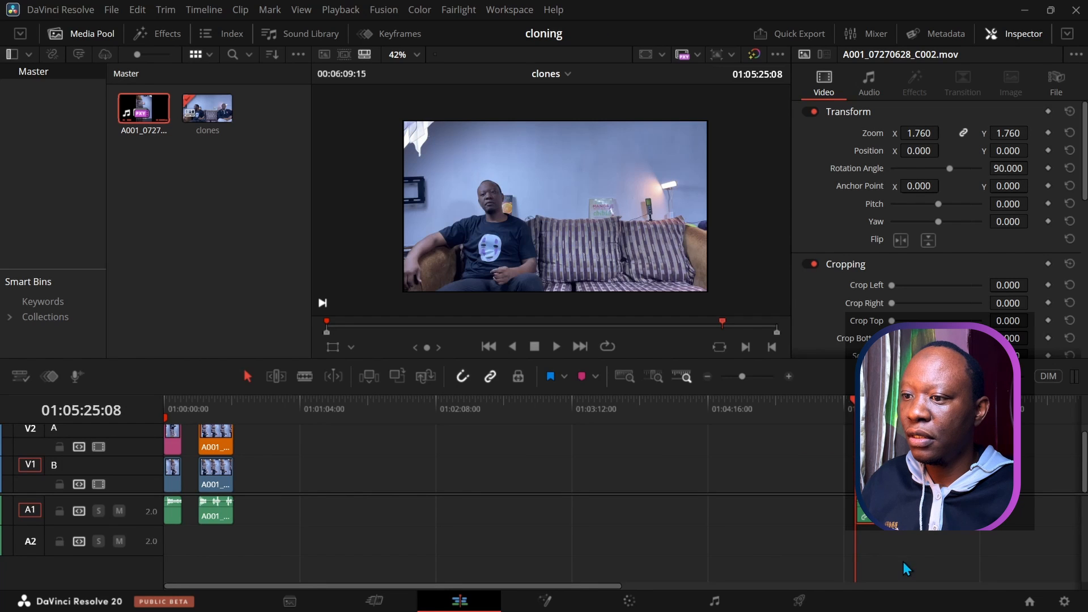
drag(898, 525, 339, 527)
click(304, 401)
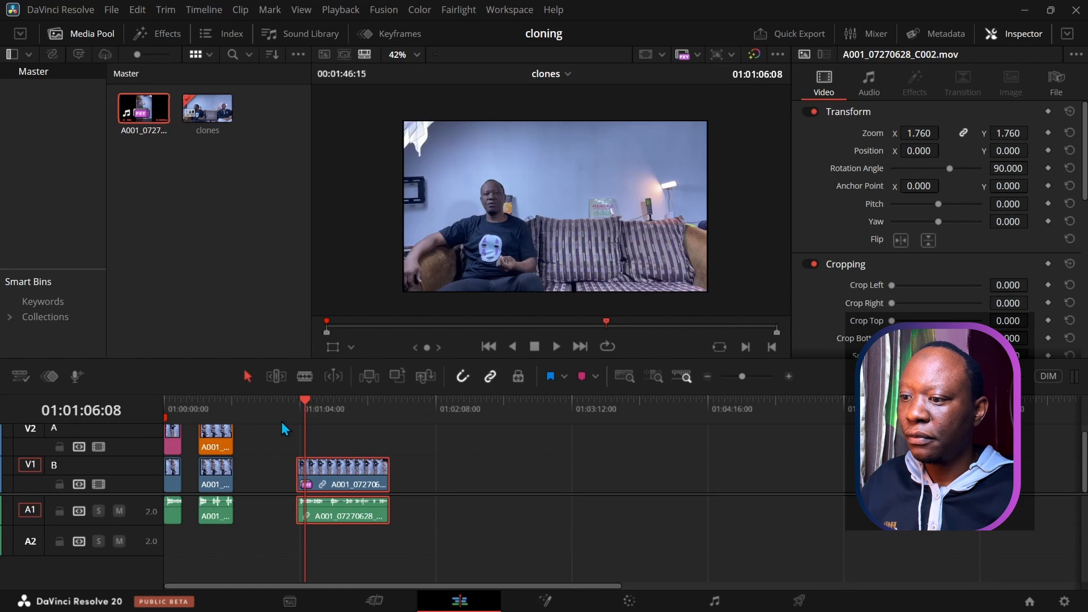
Step: Trim the rotated clip's head so it begins around 01:01:03:16, then play it back
drag(304, 400, 294, 402)
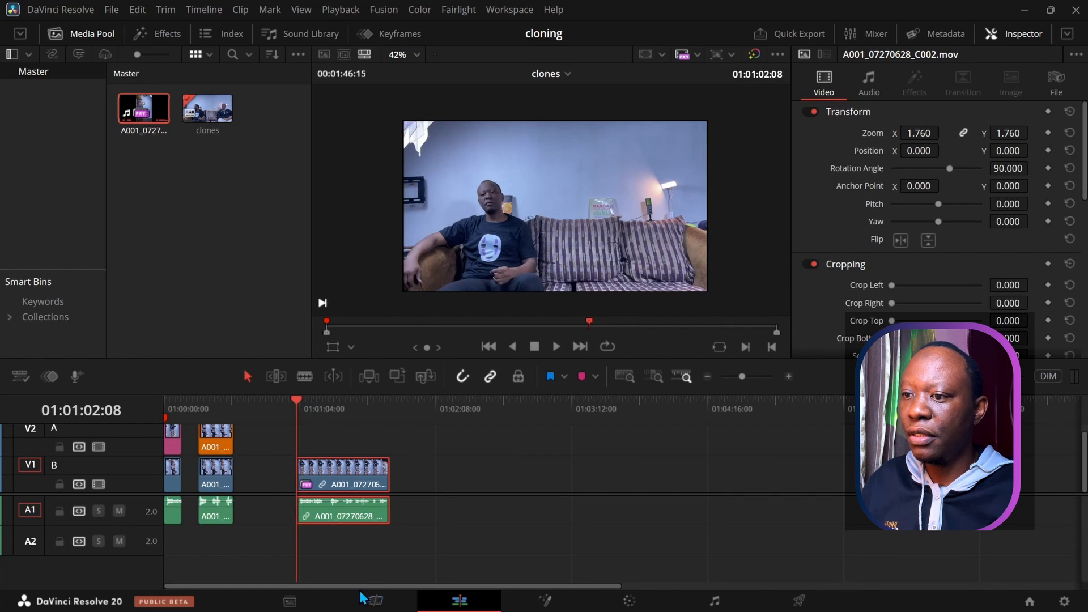
click(557, 345)
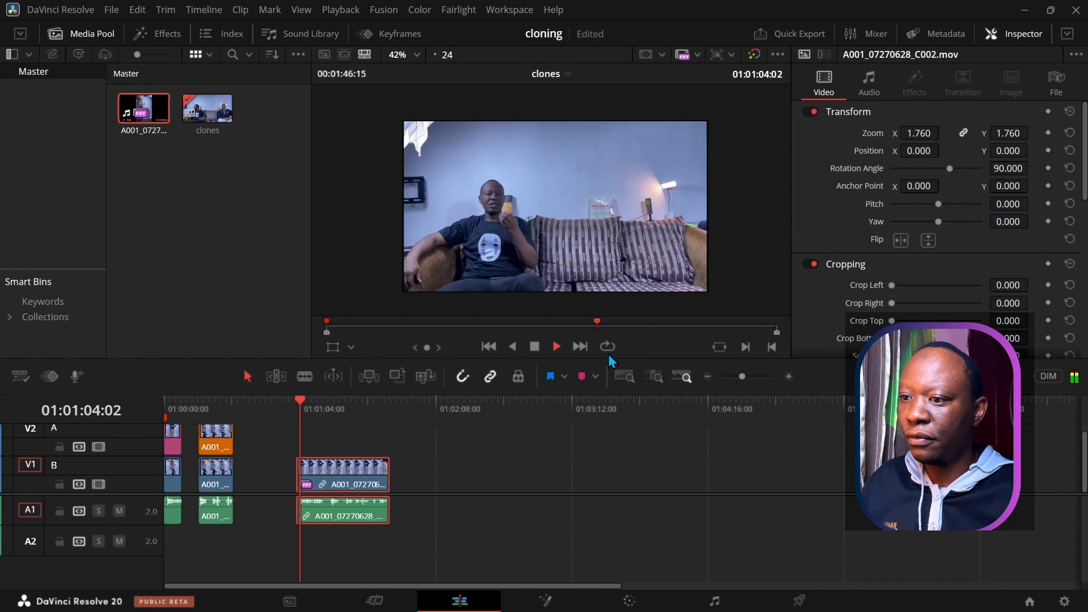
click(789, 375)
click(788, 376)
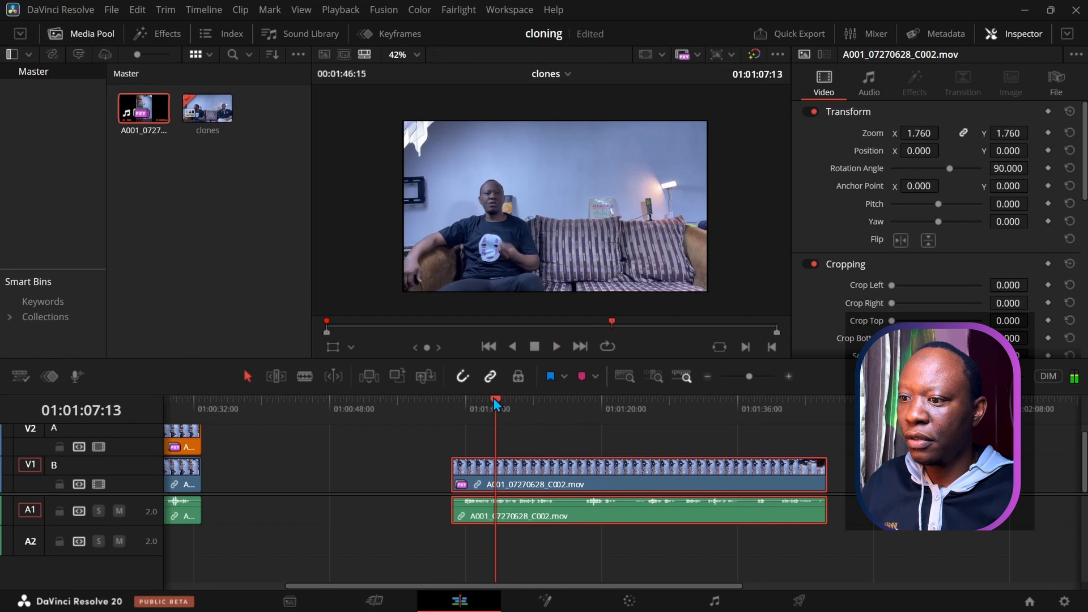
drag(496, 400, 464, 406)
drag(453, 465, 463, 465)
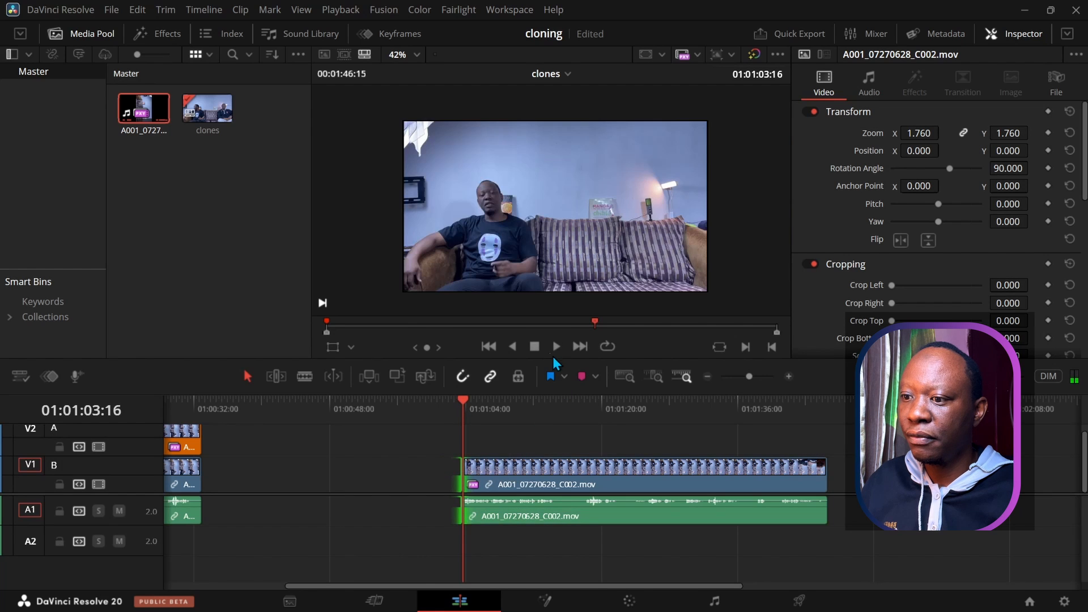
click(555, 346)
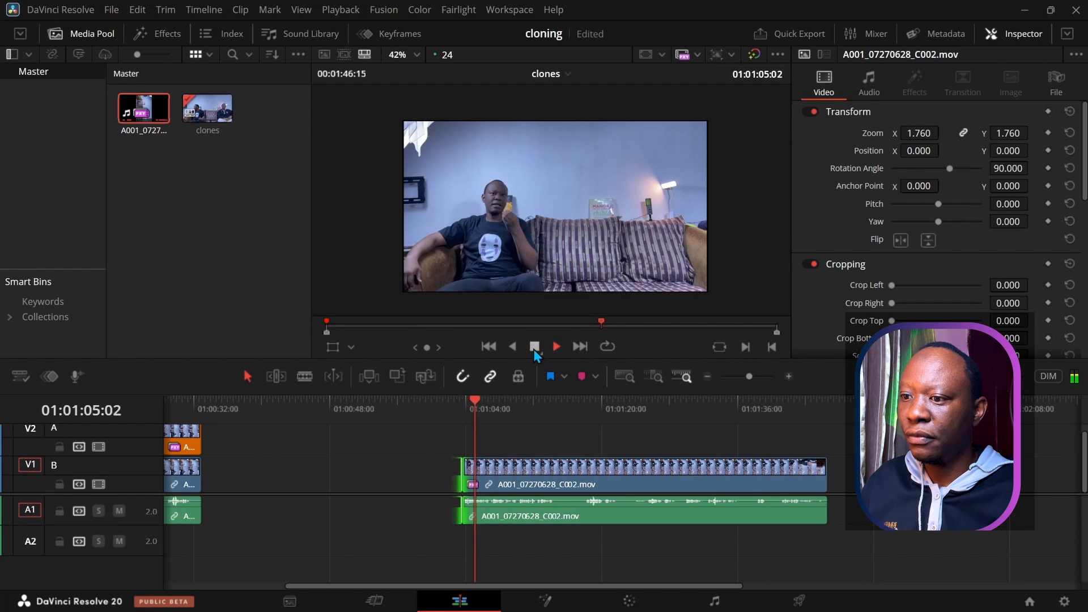
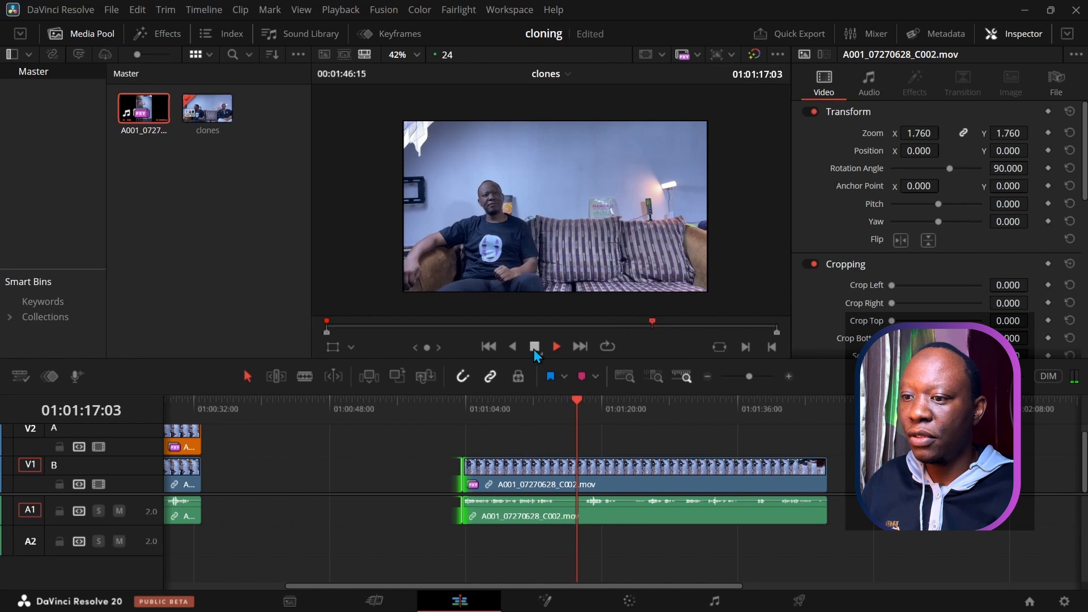
Step: Stop playback at 01:01:17:23 and split the long A001 clip on V1/A1 at the playhead
click(533, 348)
click(554, 513)
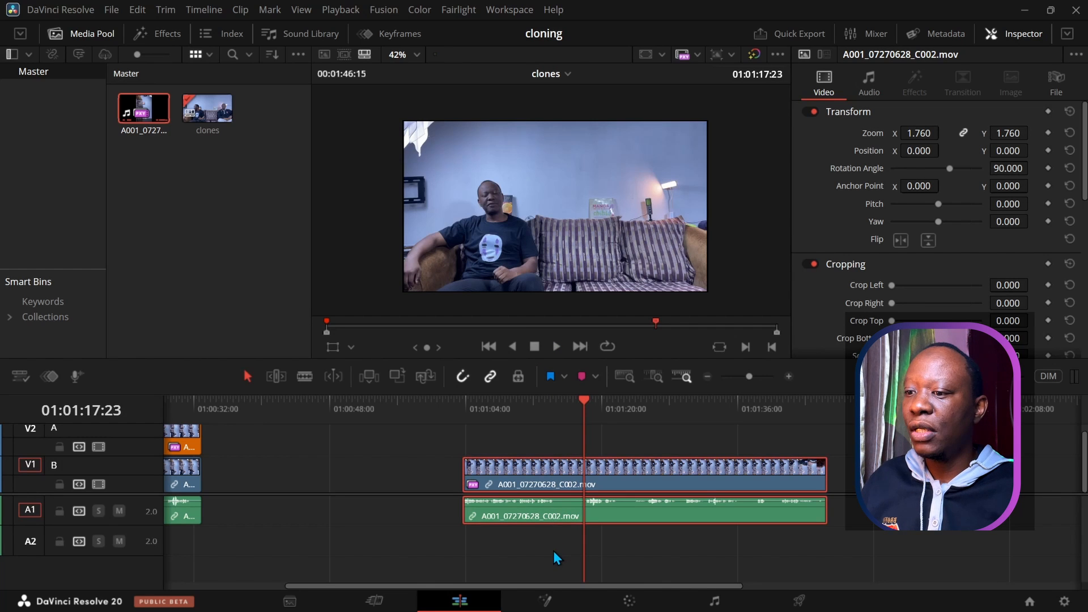
key(ctrl+b)
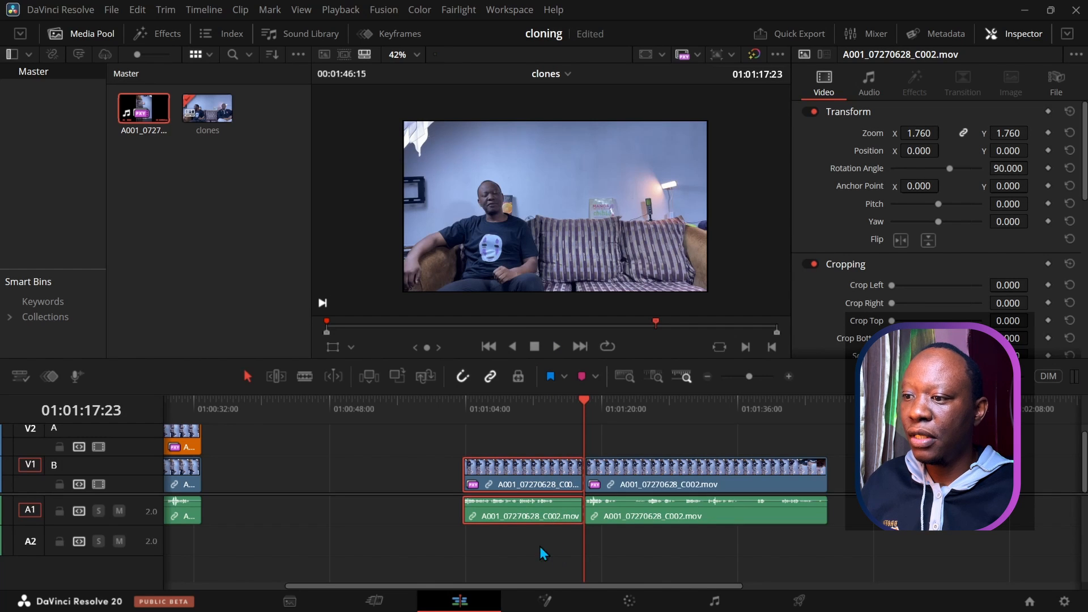
Step: Enlarge the timeline panel and give the video tracks more height
drag(454, 586, 309, 590)
drag(458, 357, 452, 322)
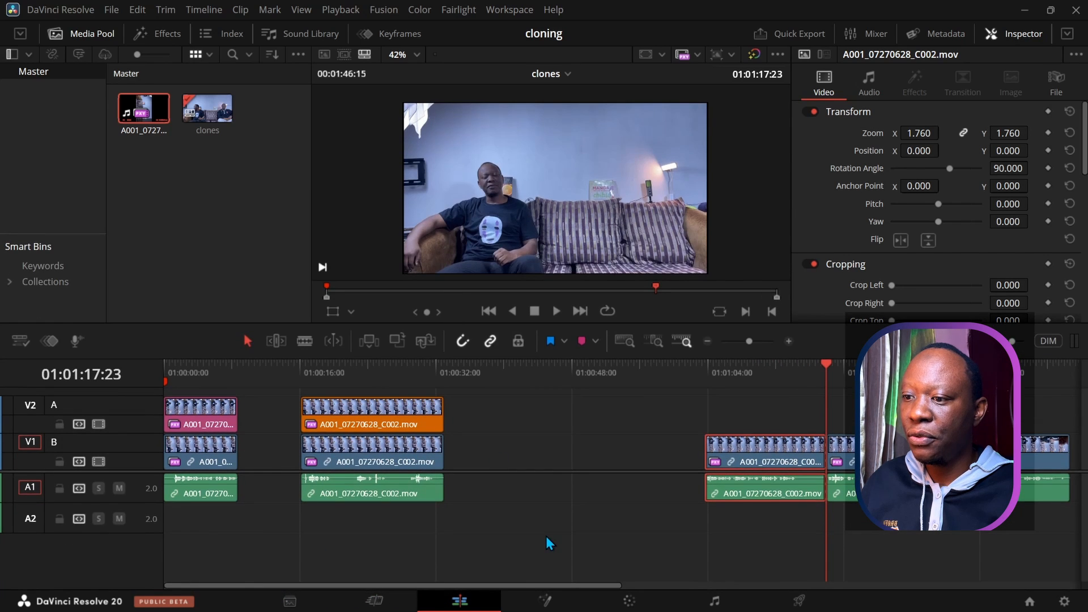
drag(548, 470, 552, 531)
Step: Try moving the split-off clip earlier and shifting the middle clips to about 54 s, then undo
drag(776, 517, 541, 532)
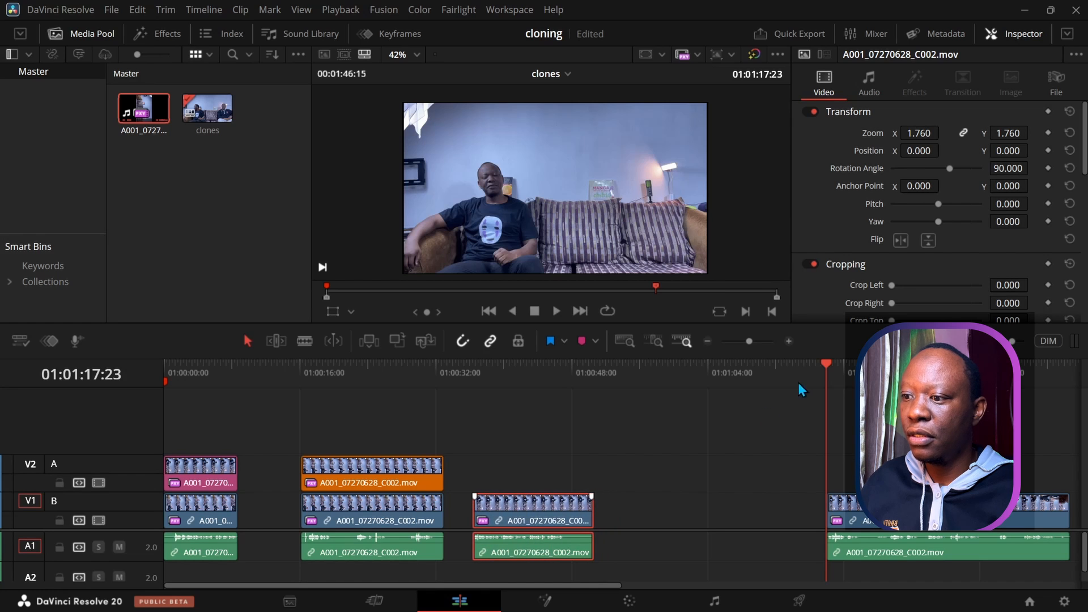
drag(826, 369, 350, 541)
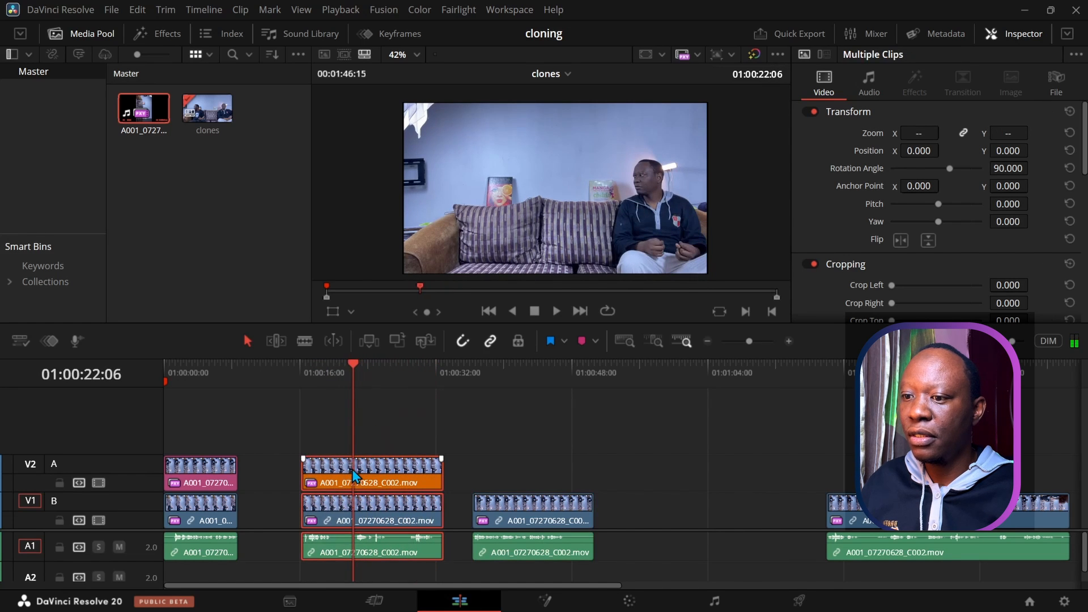
drag(383, 476, 699, 479)
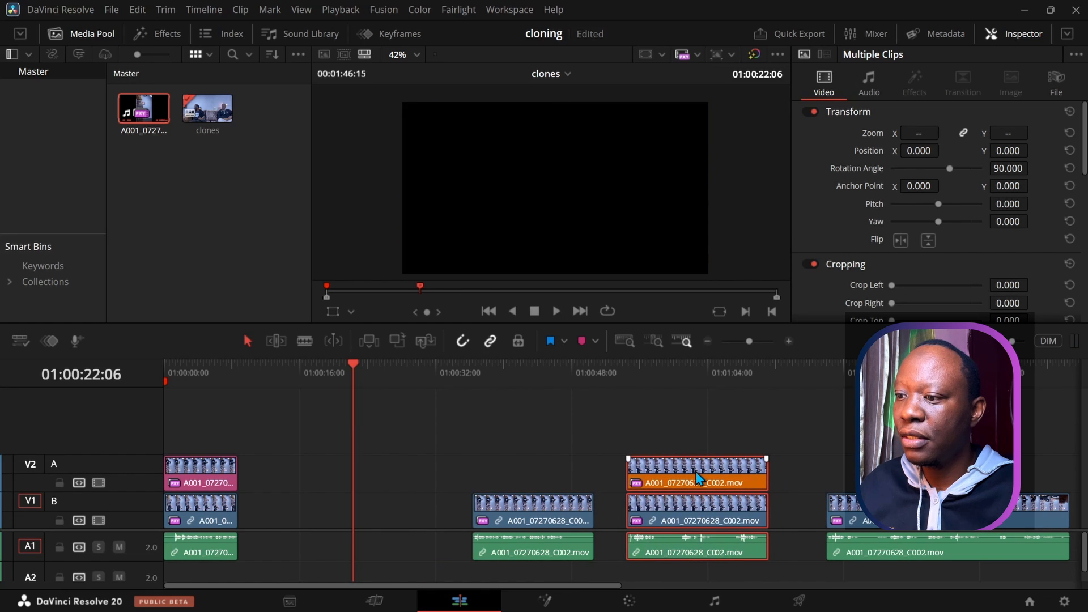
drag(352, 359, 237, 376)
drag(521, 477, 359, 518)
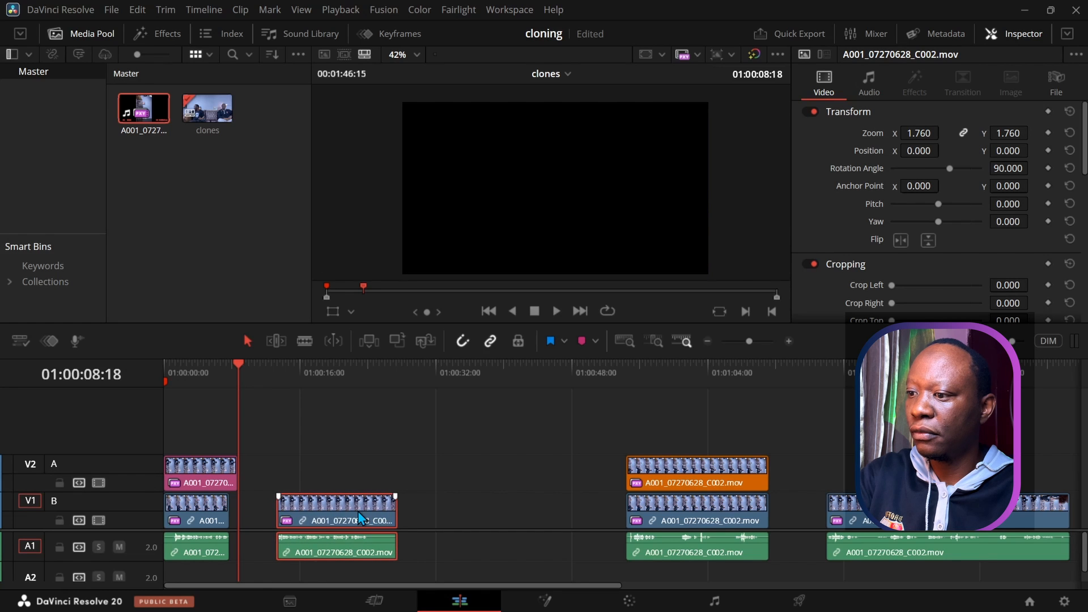
key(ctrl+z)
key(ctrl+z)
key(ctrl+z)
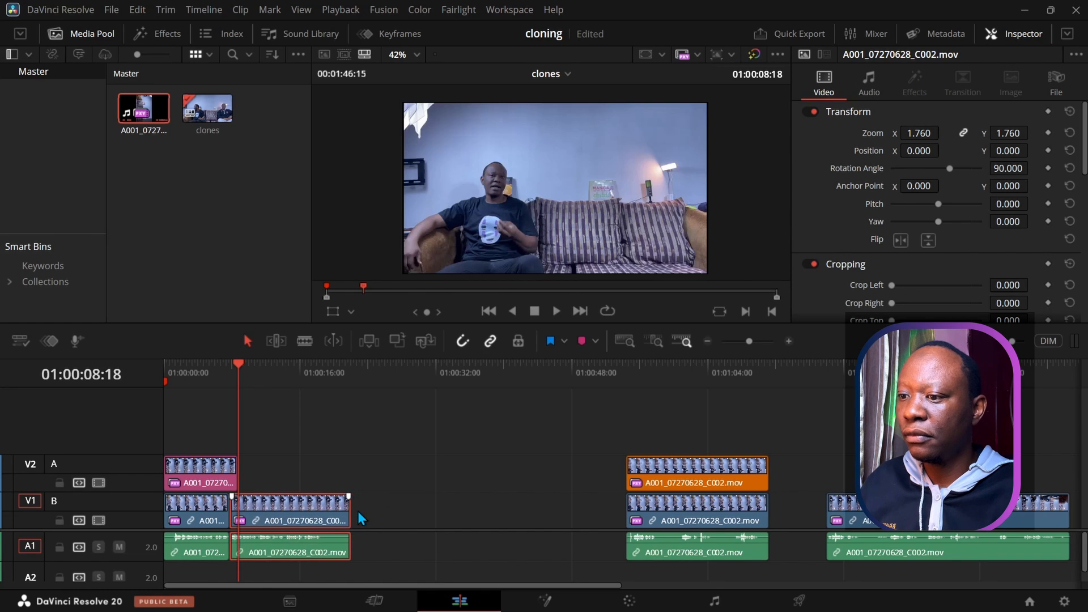
Step: Place the split-off V1 clip directly after the opening clip at 01:00:08:18
click(383, 486)
click(504, 523)
drag(507, 524, 277, 530)
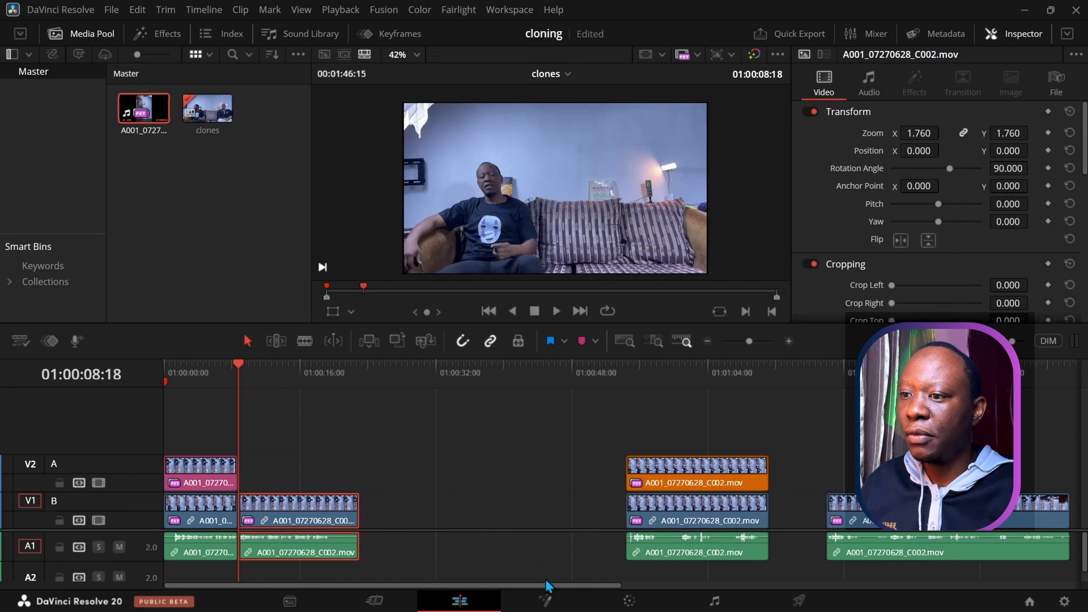
click(788, 342)
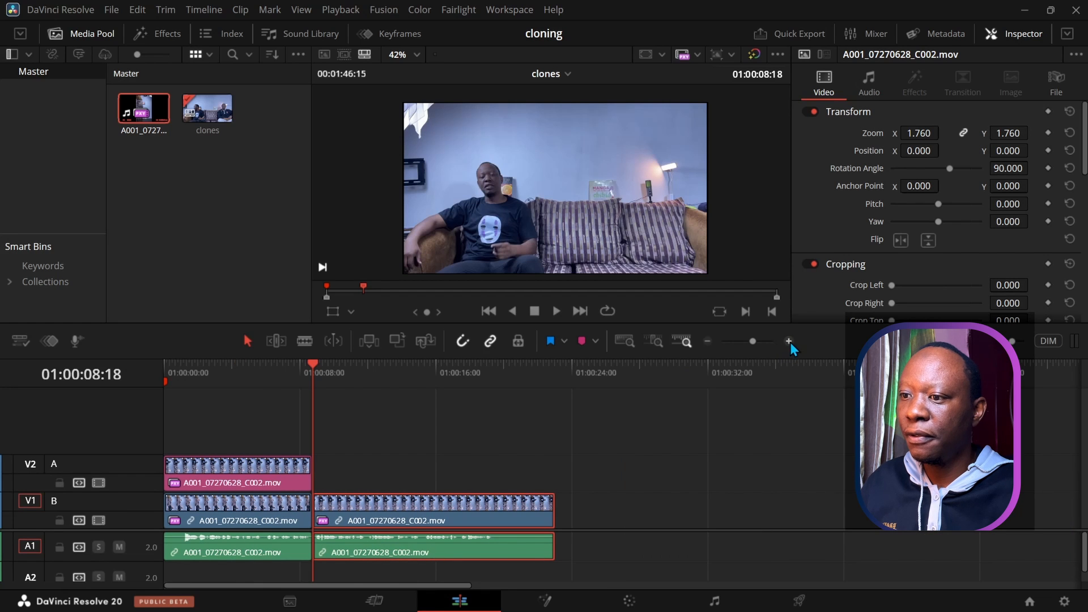
click(562, 312)
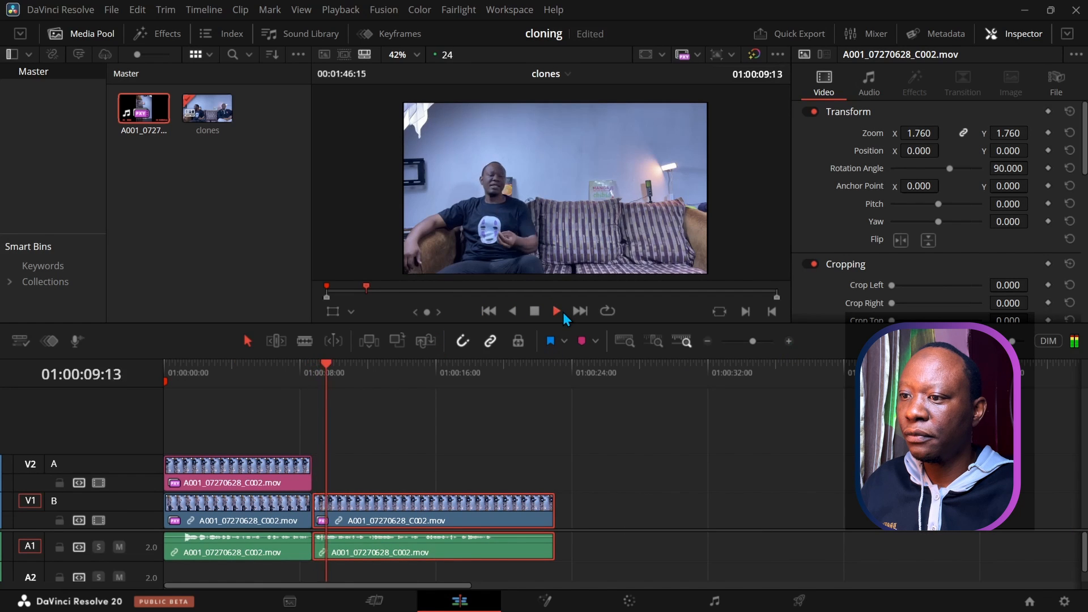
click(534, 312)
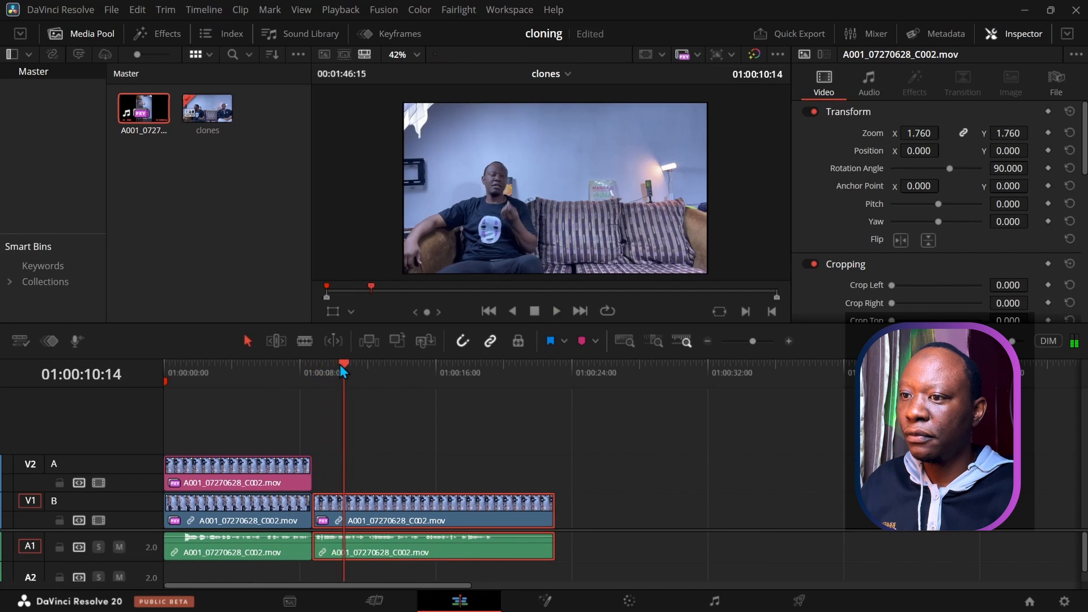
drag(338, 365, 293, 368)
click(555, 312)
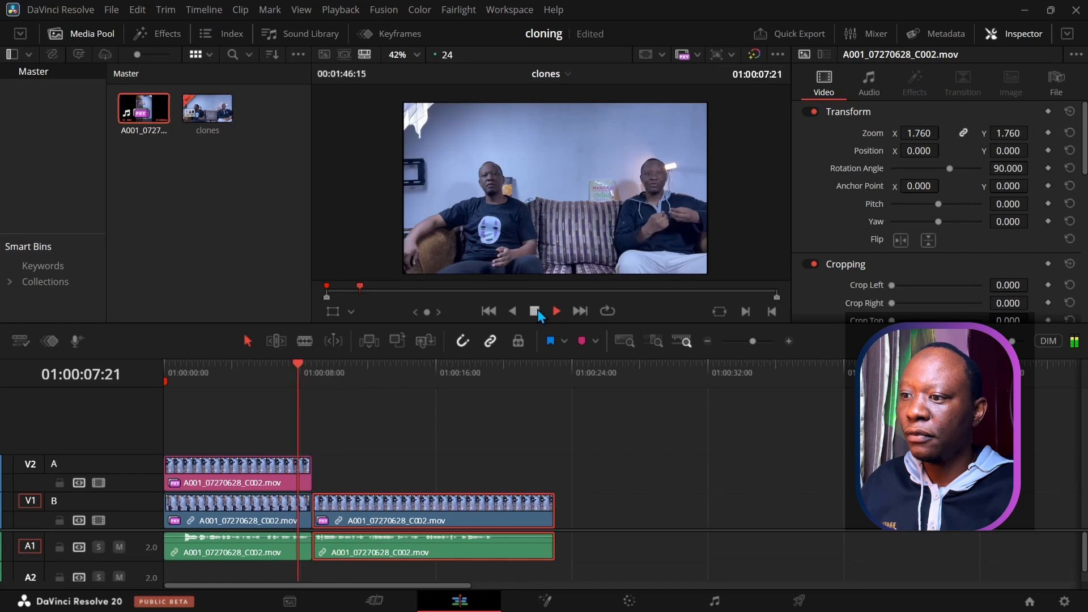
click(534, 312)
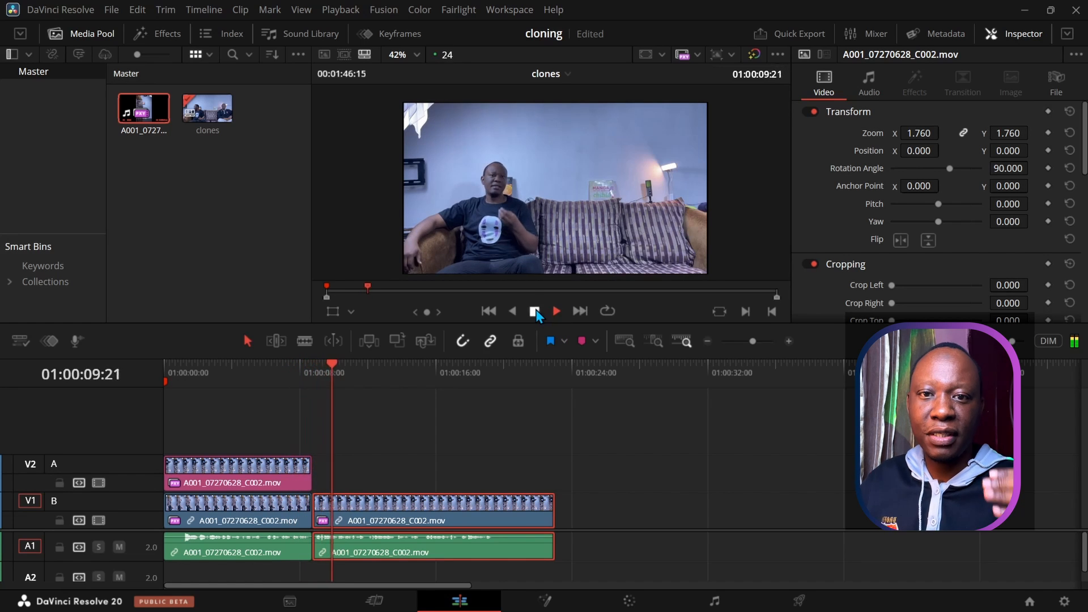
drag(333, 366, 314, 366)
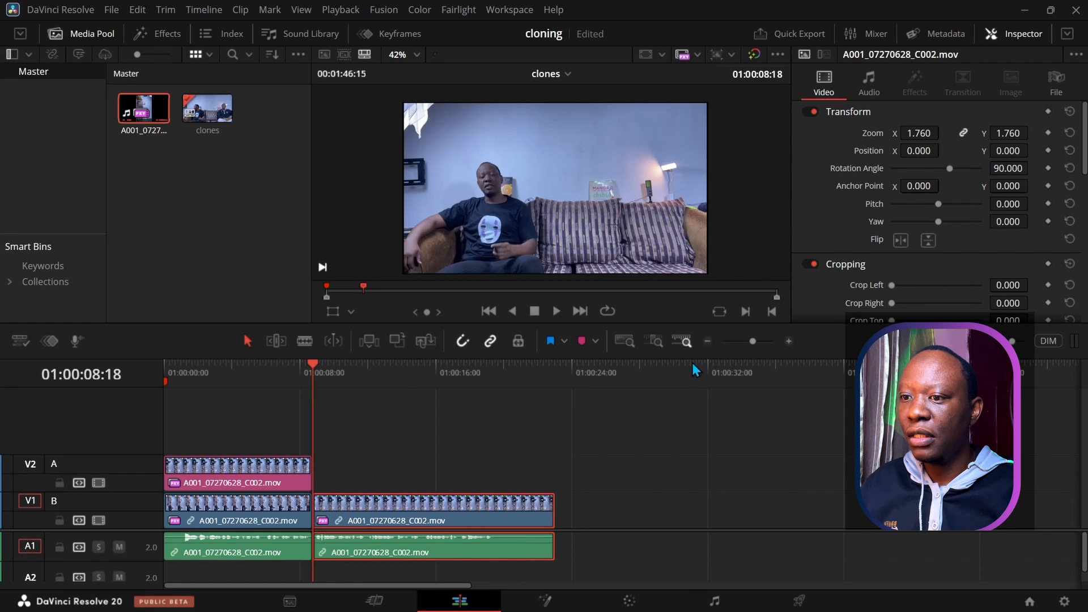
click(707, 341)
click(707, 342)
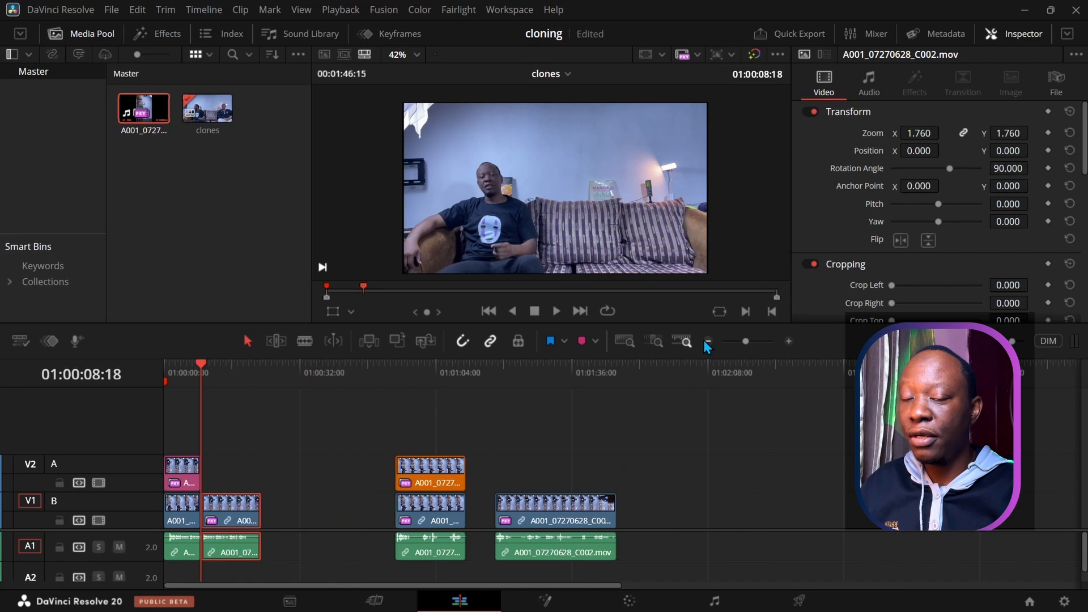
drag(746, 342, 746, 342)
mouse_move(421, 375)
mouse_down()
mouse_move(641, 398)
mouse_move(445, 399)
mouse_move(162, 431)
mouse_move(479, 456)
mouse_move(322, 471)
mouse_move(411, 470)
mouse_move(362, 485)
mouse_move(419, 551)
mouse_move(421, 536)
mouse_up()
drag(407, 471, 317, 471)
drag(466, 369, 345, 386)
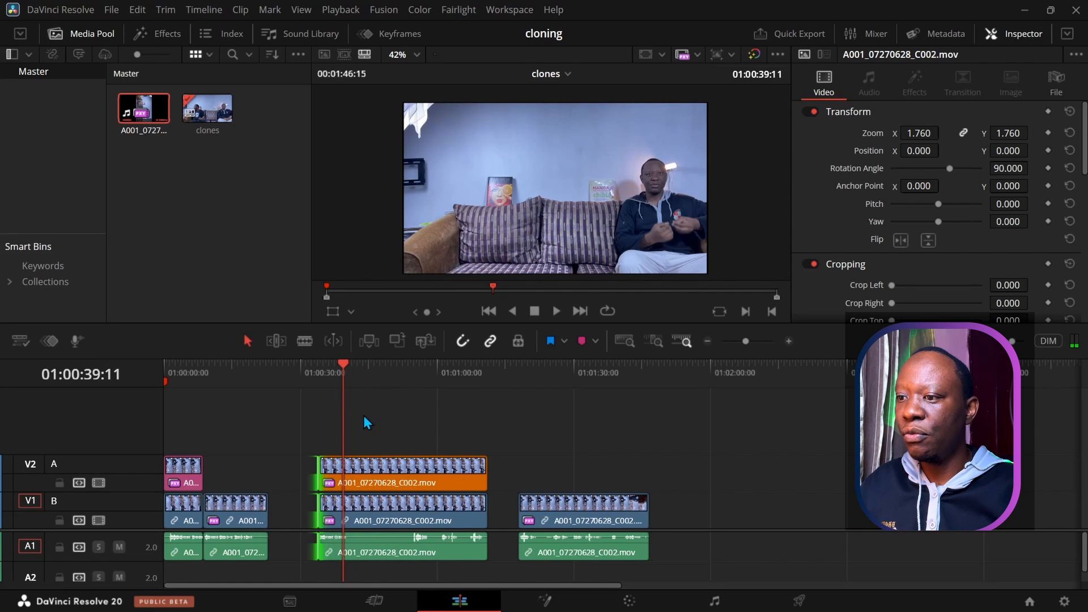
key(ctrl+z)
click(2, 3)
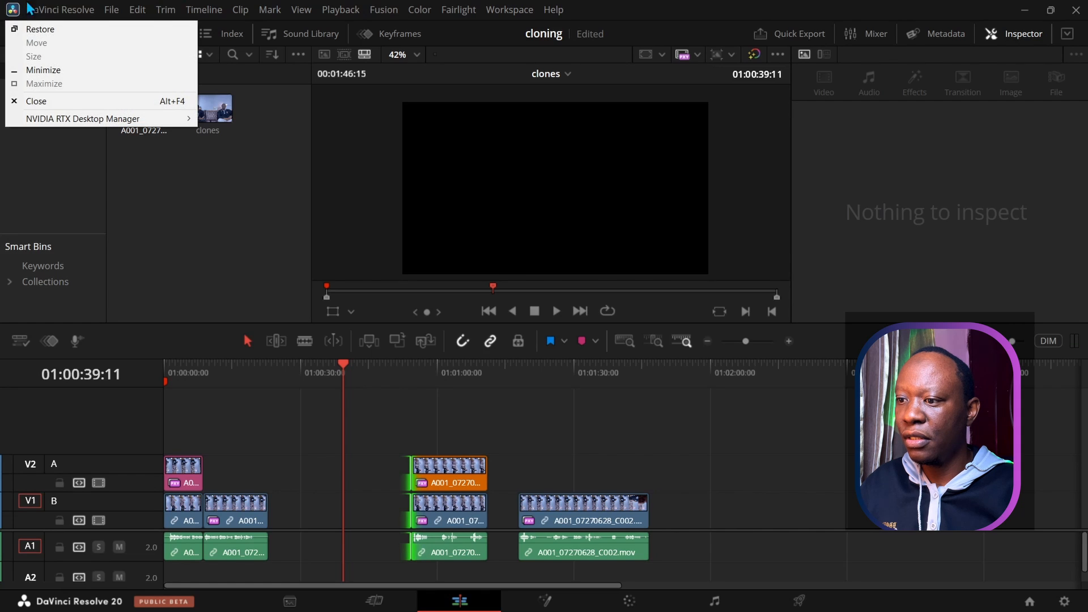
click(412, 377)
mouse_move(413, 365)
mouse_down()
mouse_move(431, 364)
mouse_move(411, 366)
mouse_up()
click(555, 312)
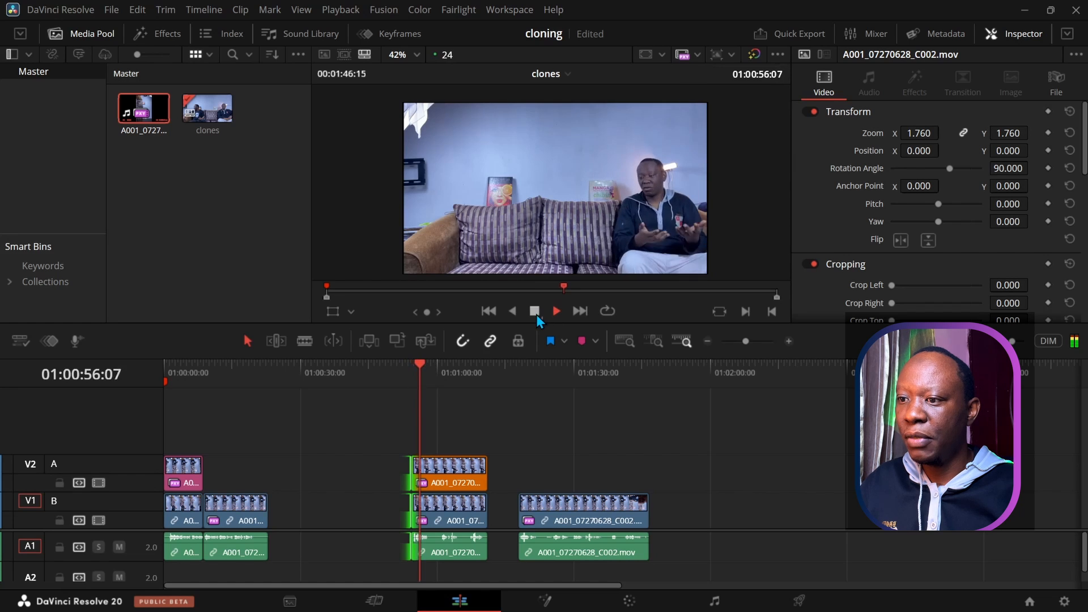
click(536, 314)
click(429, 363)
drag(451, 369, 515, 382)
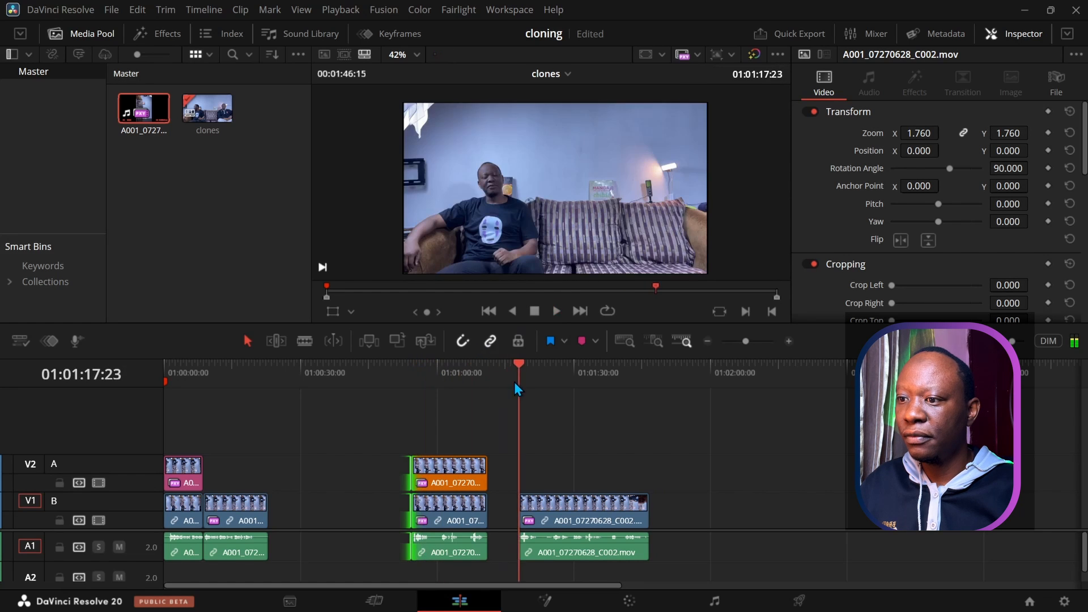
click(557, 311)
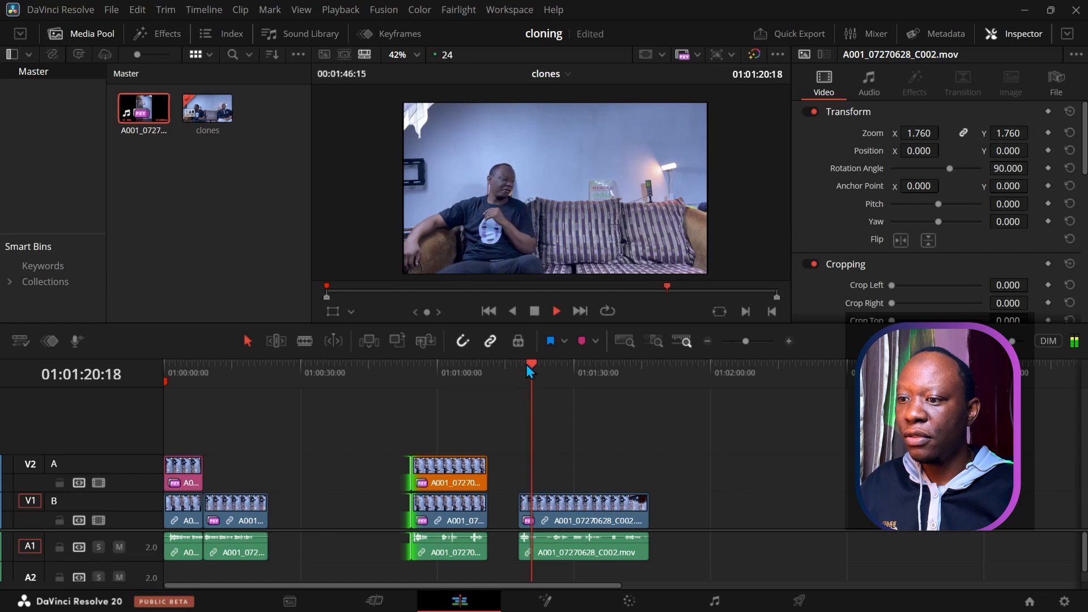
click(534, 311)
drag(541, 366, 522, 363)
click(205, 245)
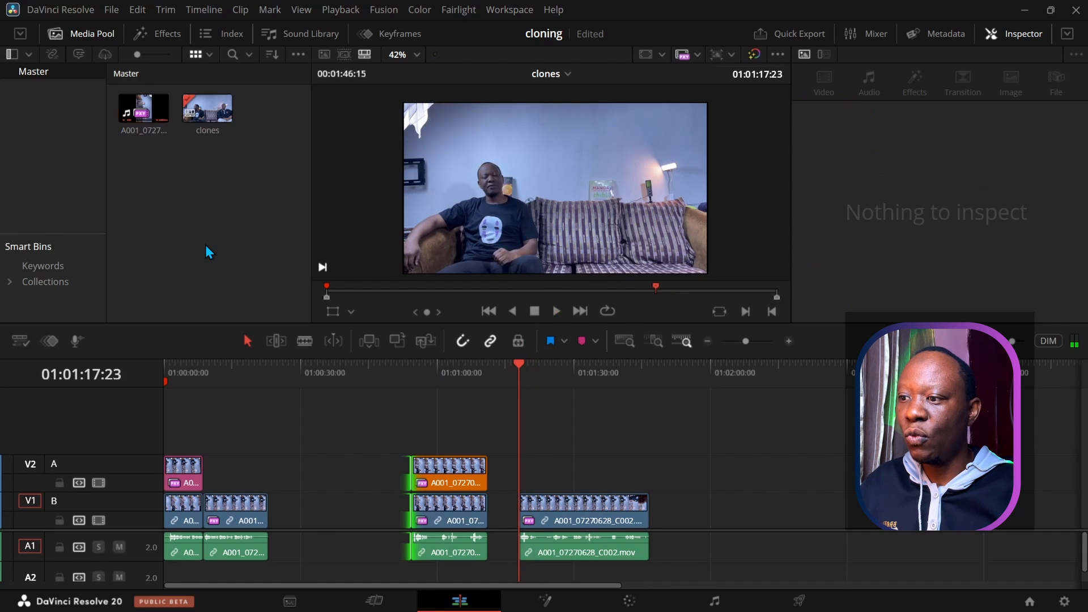
click(159, 127)
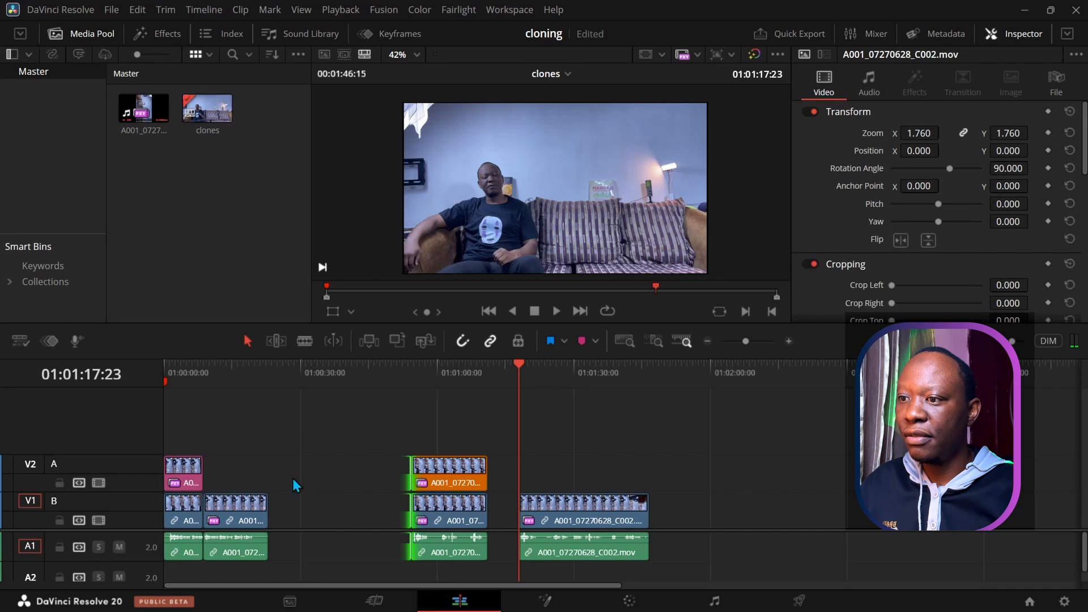
mouse_move(213, 369)
mouse_down()
mouse_move(205, 364)
mouse_move(260, 369)
mouse_move(207, 374)
mouse_up()
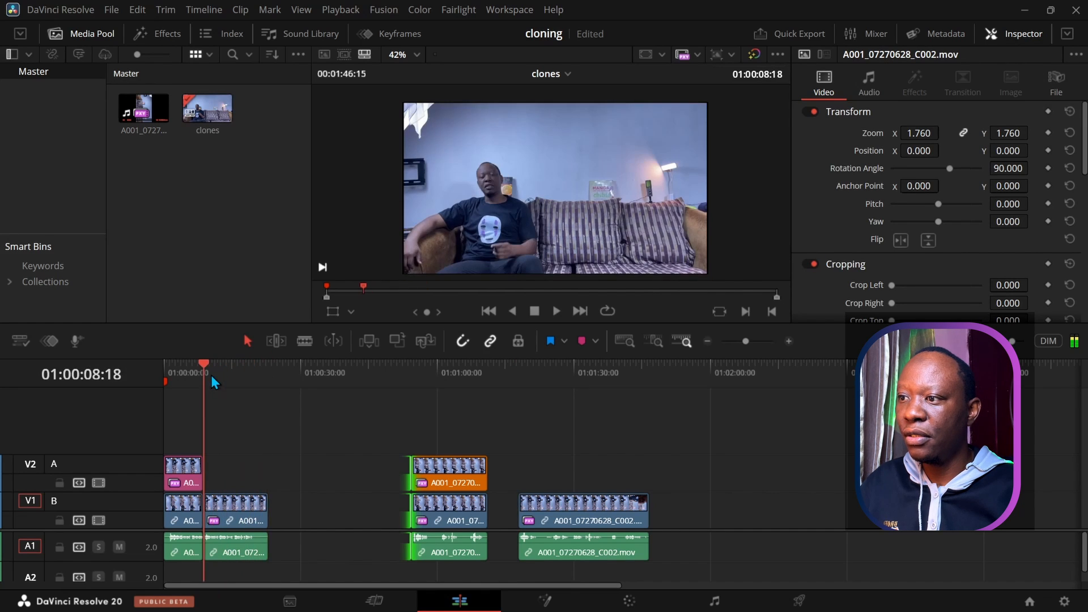
click(203, 306)
Step: Add the A001 clip from the source viewer to the end of V1 and A1
double_click(152, 112)
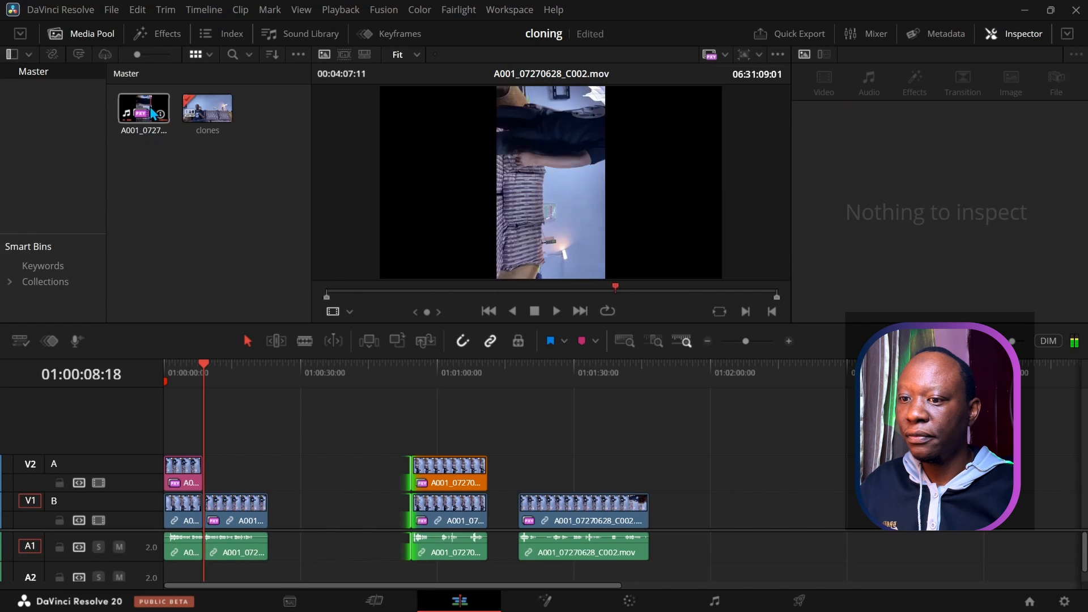
drag(152, 111, 710, 517)
click(711, 364)
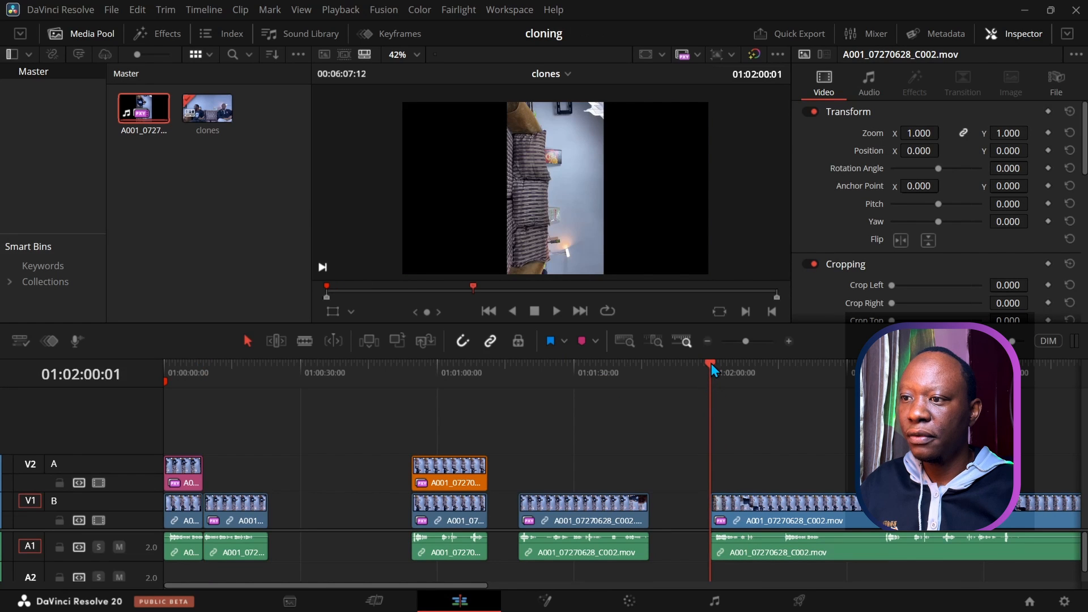
click(600, 407)
Step: Rotate the newly added end clip by 90 degrees in the Inspector
click(612, 523)
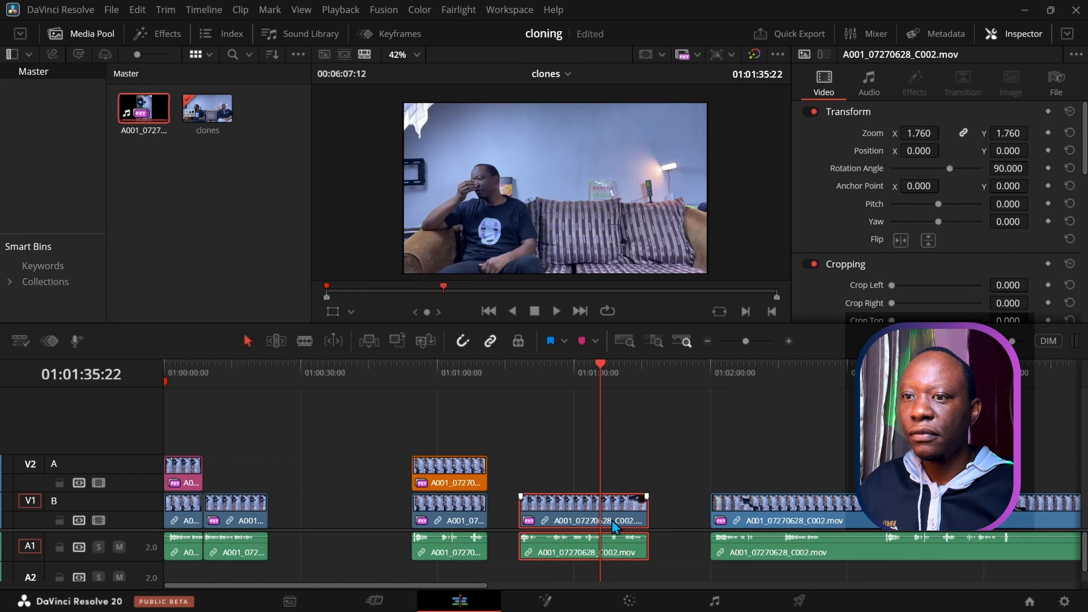
click(732, 512)
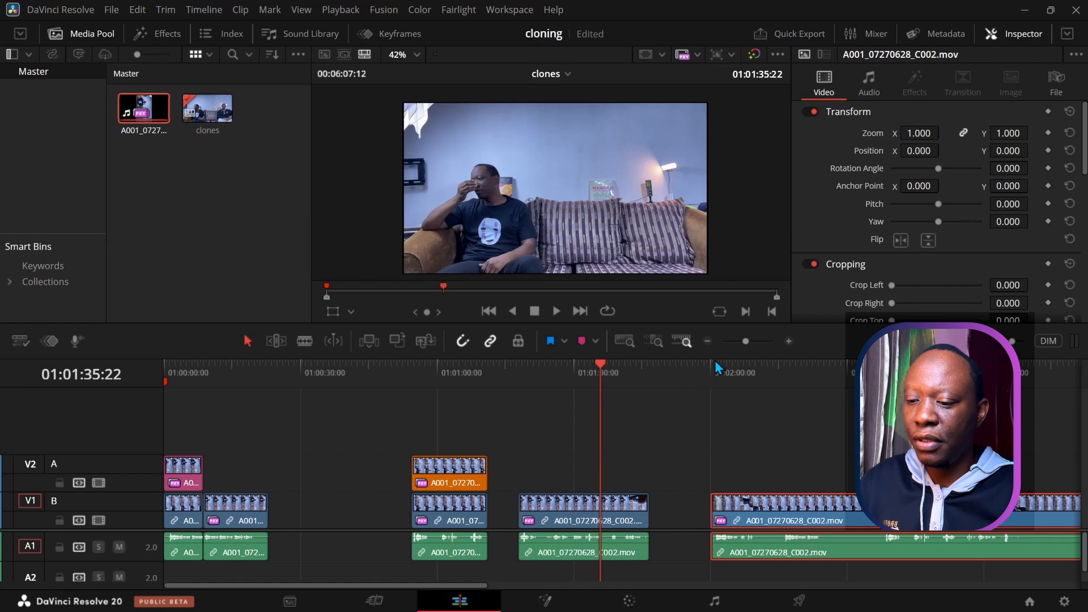
click(1014, 169)
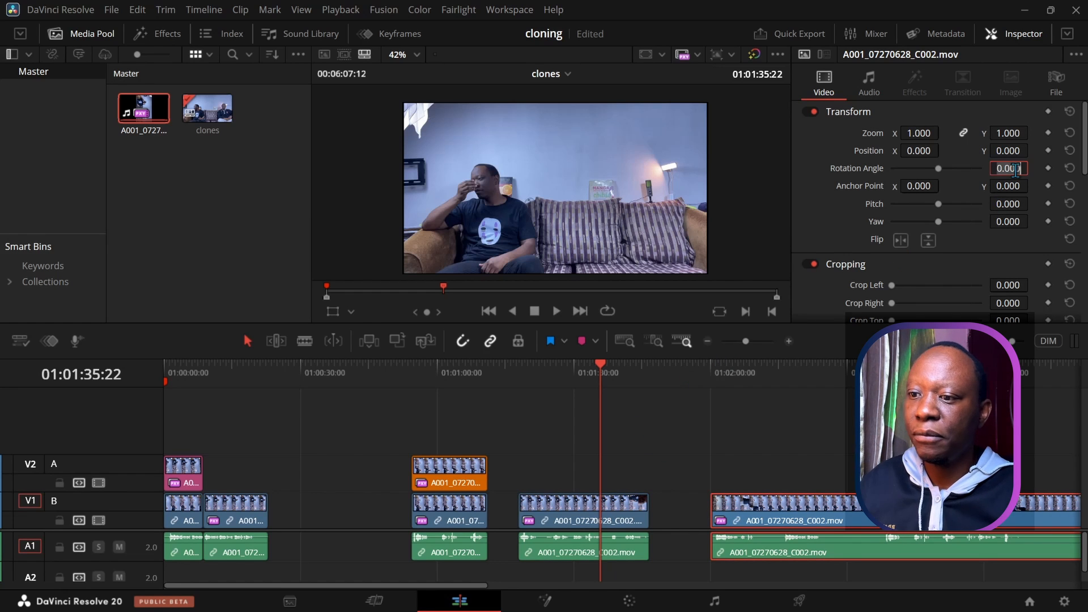
key(Return)
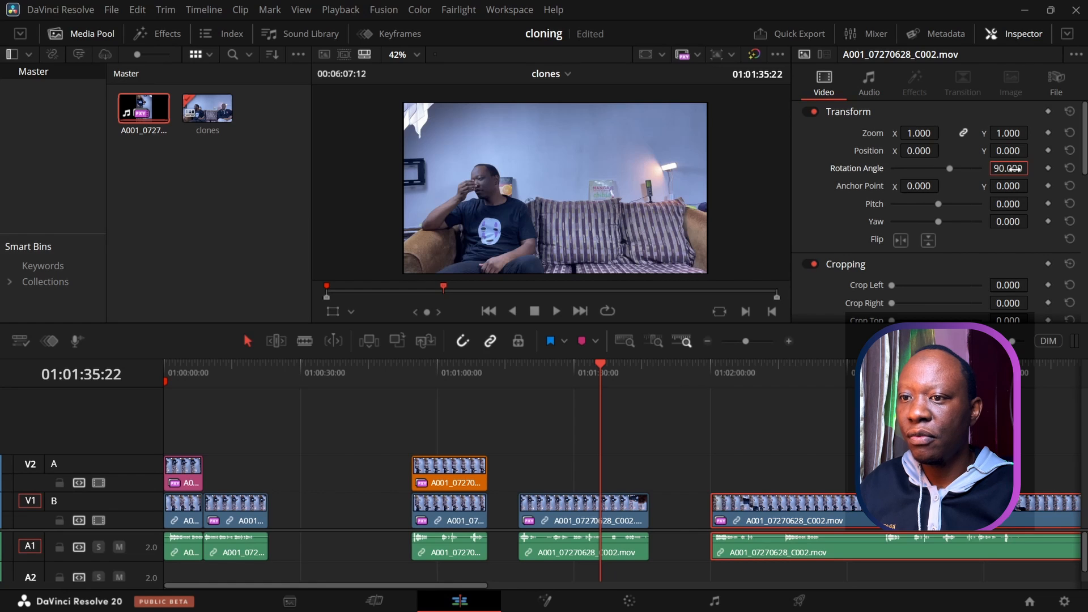
Step: Set the end clip's Zoom to 1.760 to match the middle clip
click(616, 510)
click(739, 512)
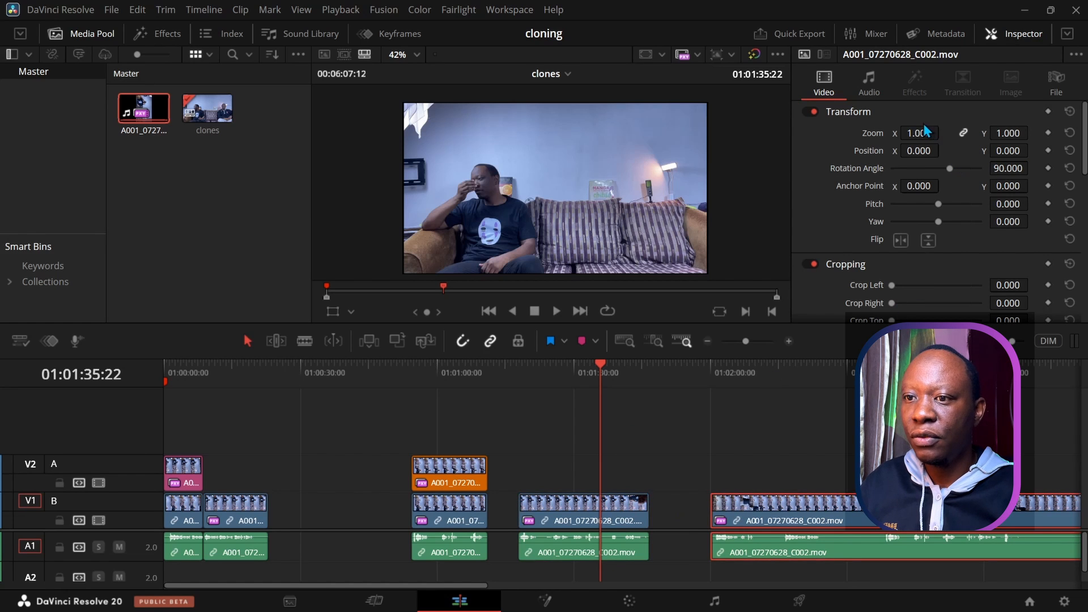
click(638, 506)
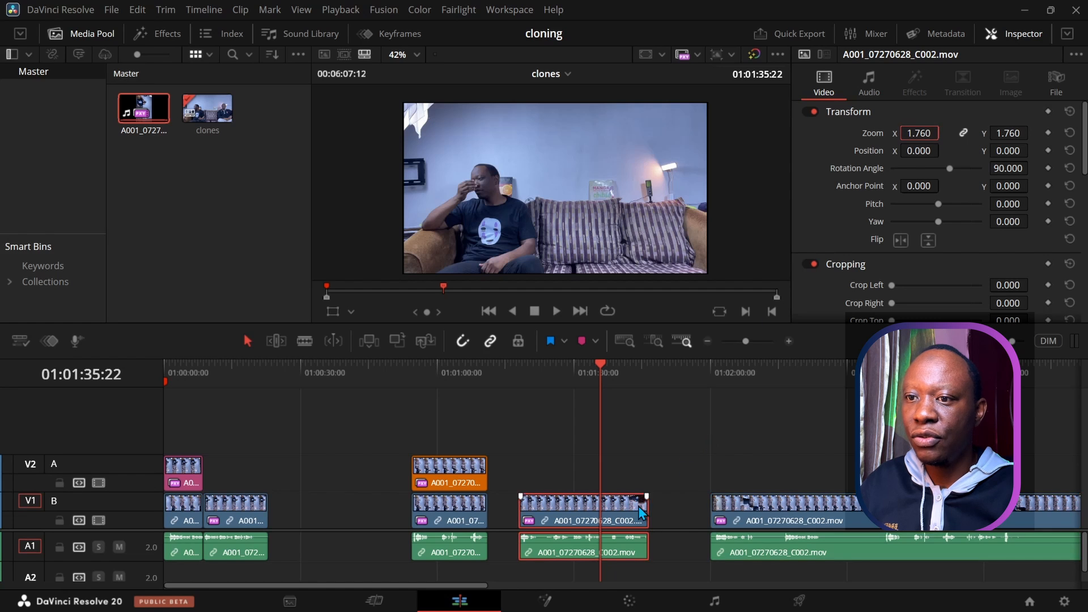
click(772, 505)
click(921, 133)
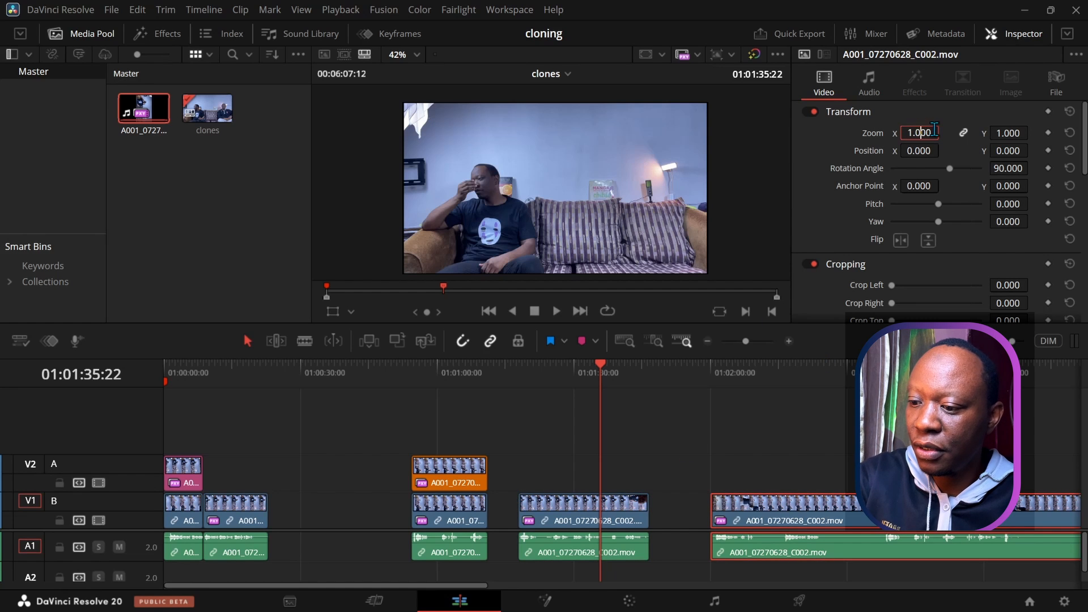
text(1.)
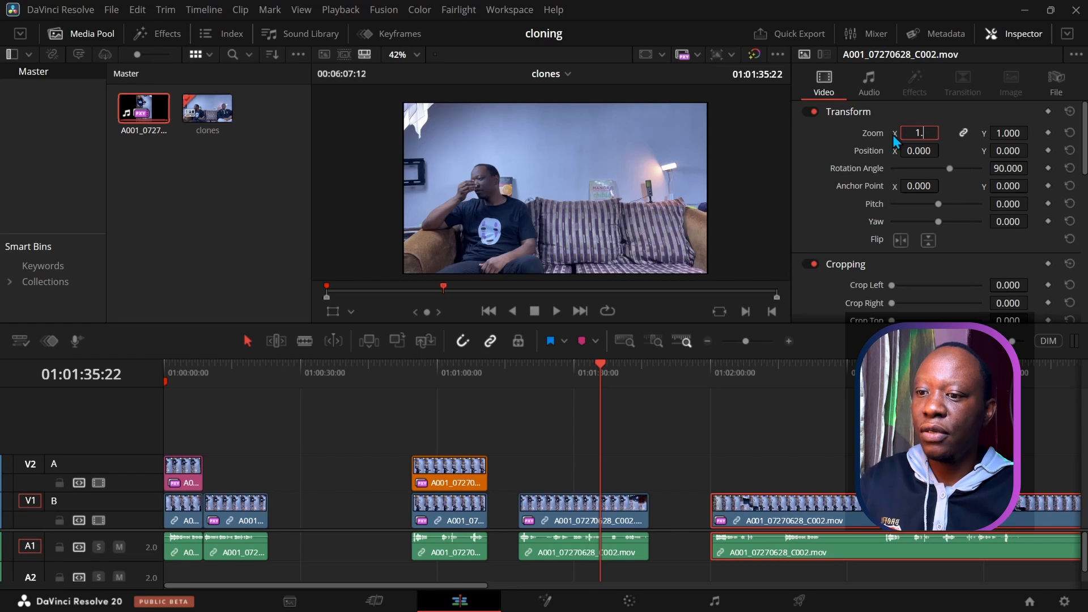
text(76)
key(Return)
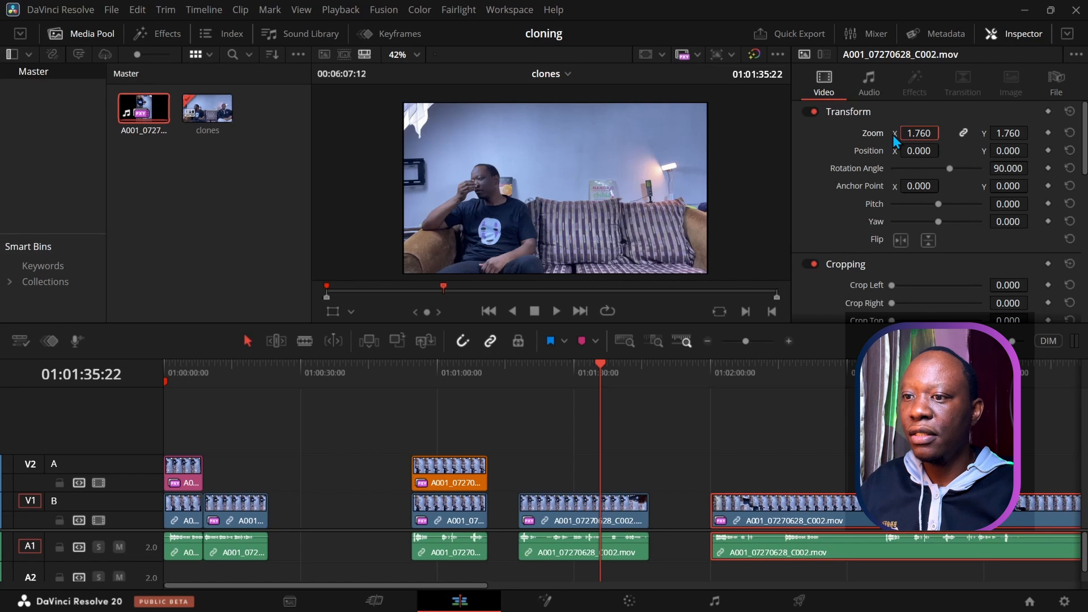
click(744, 372)
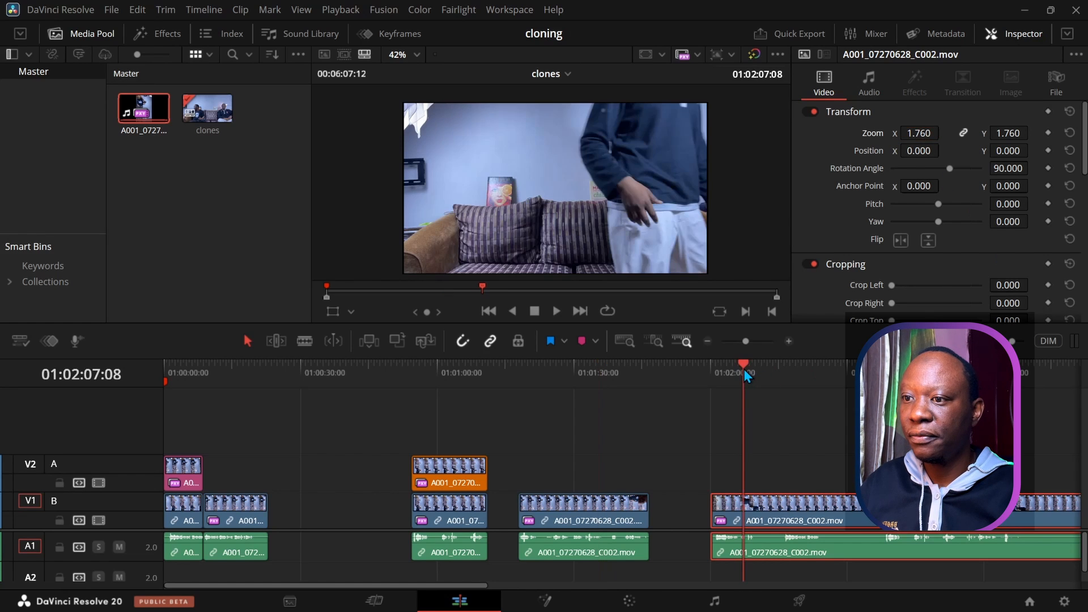
Step: Split the end clip at 01:02:25:13 and delete the footage before the cut
drag(747, 369, 827, 386)
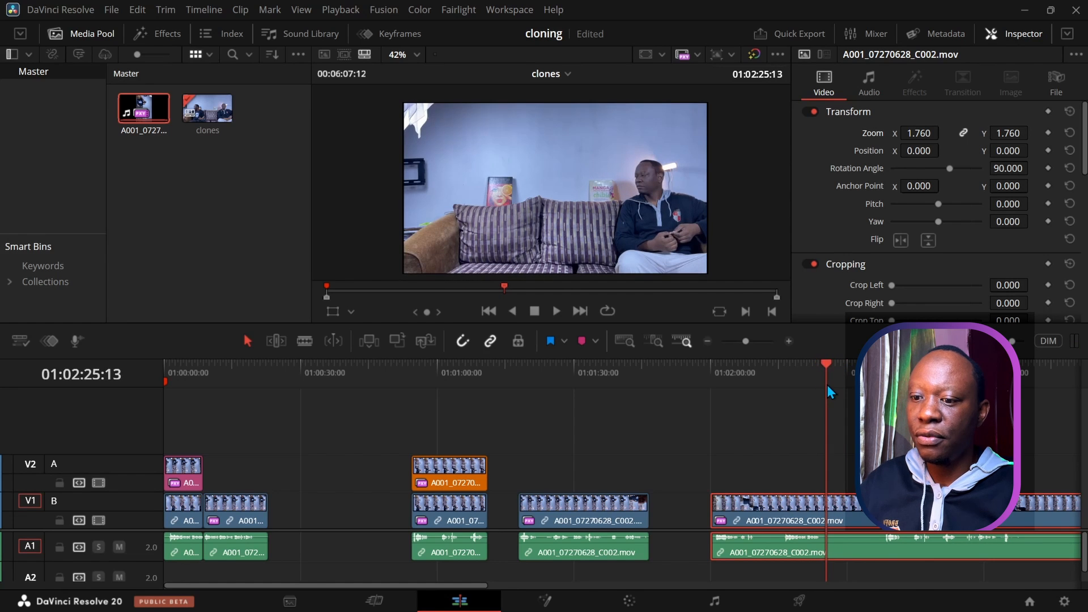
click(779, 482)
click(770, 556)
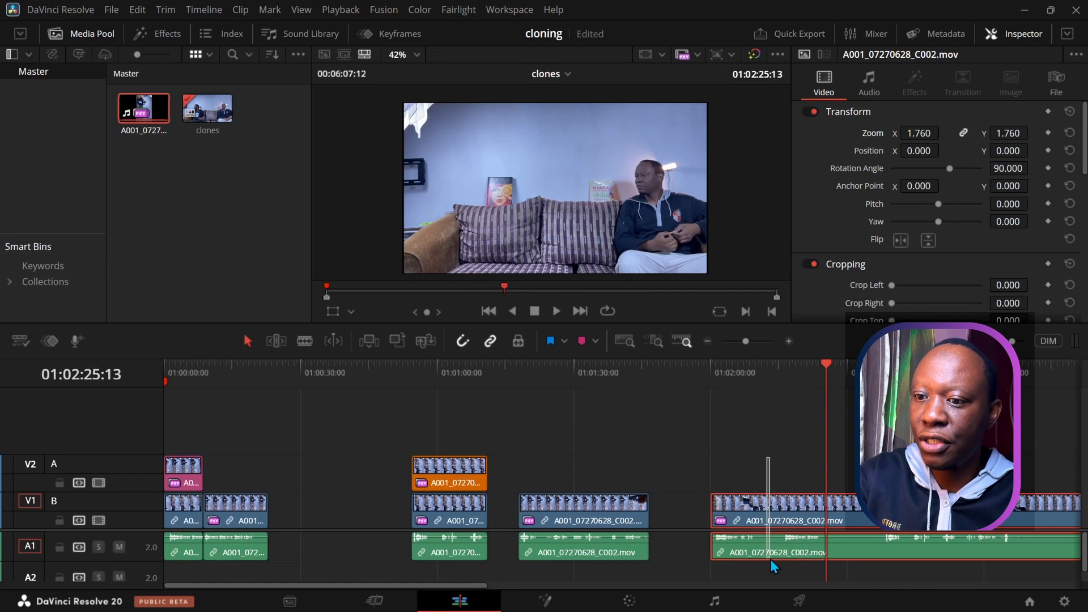
key(ctrl+b)
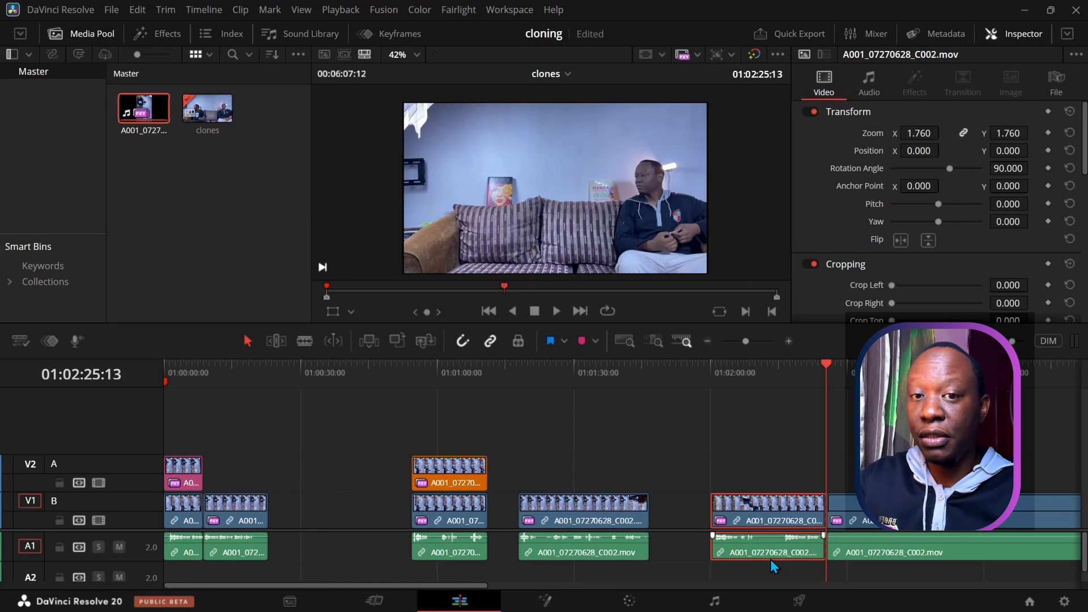
key(BackSpace)
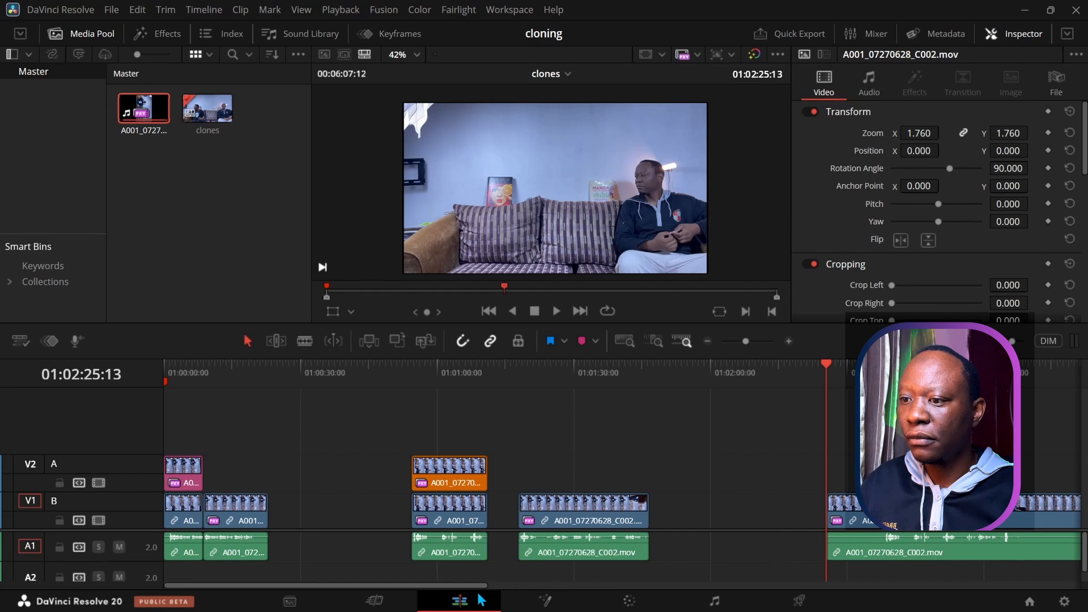
drag(475, 586, 599, 599)
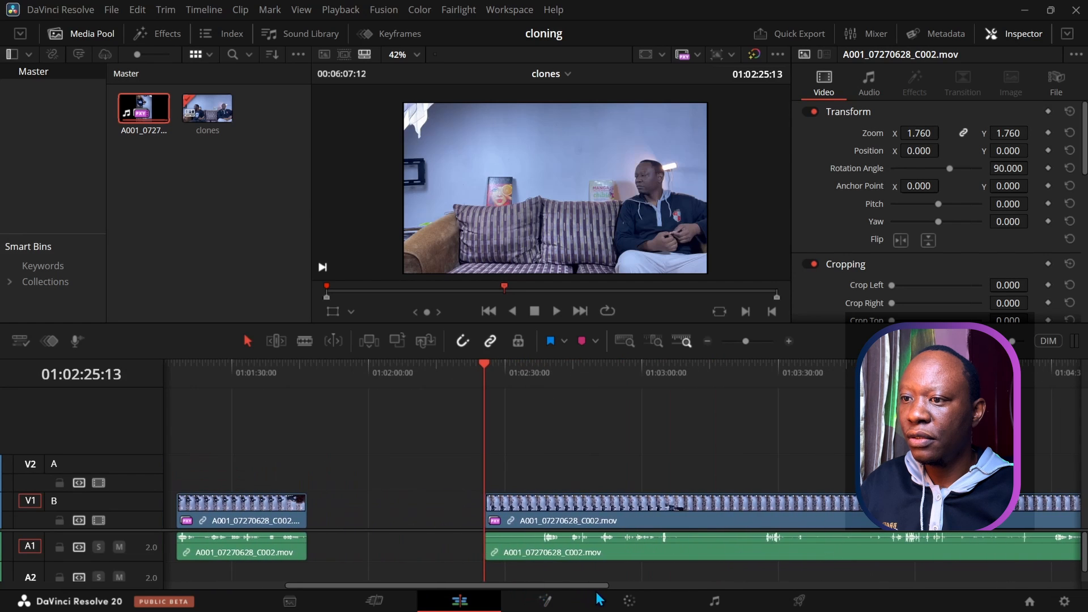
Step: Split again at 01:02:37:23 and delete the long leftover after the short piece
drag(485, 364, 542, 376)
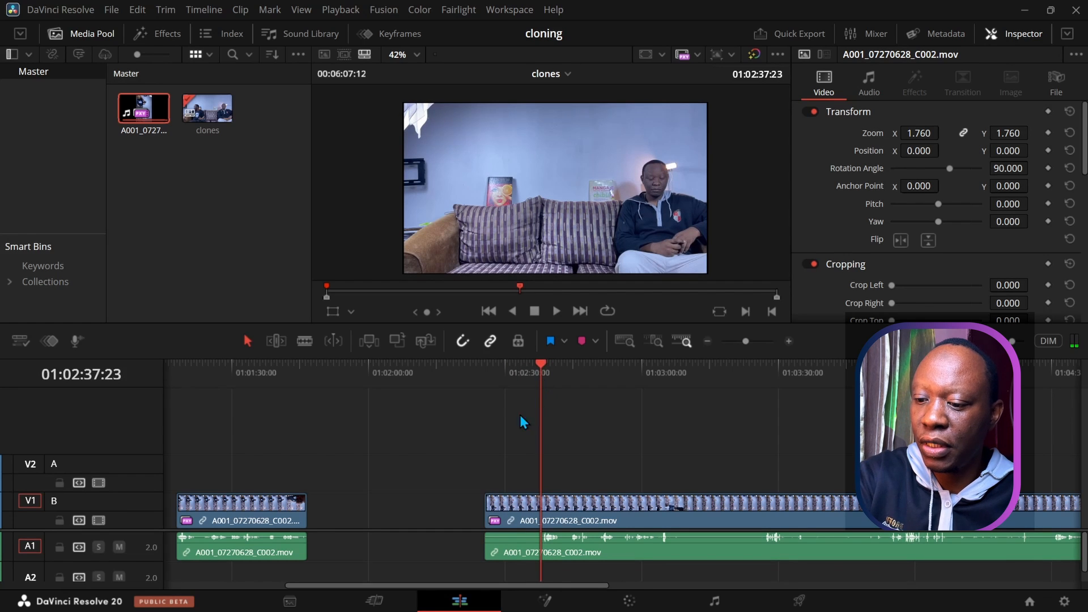
click(516, 509)
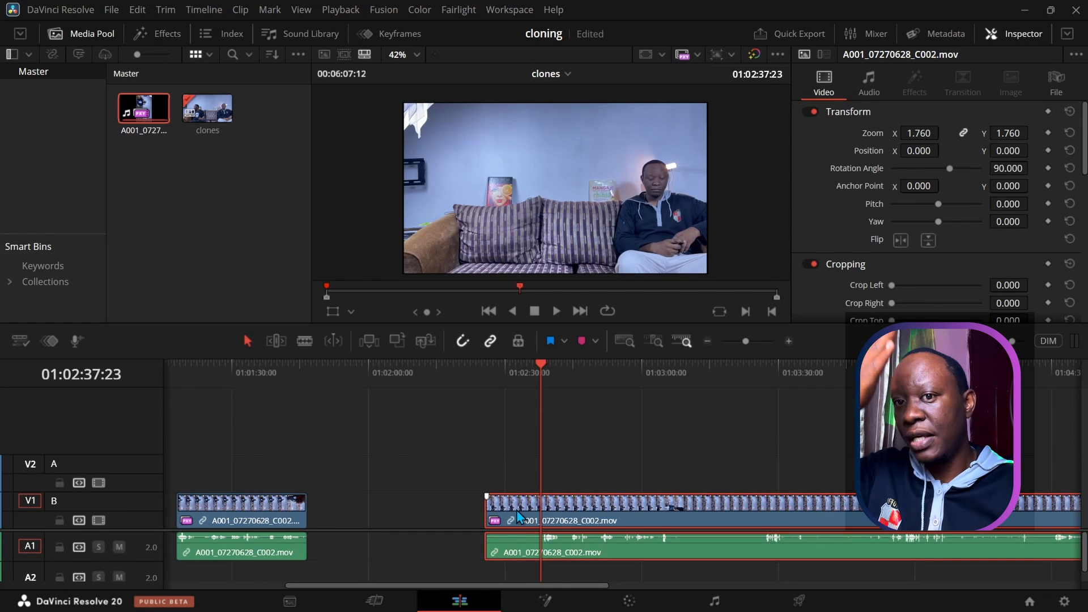
key(ctrl+b)
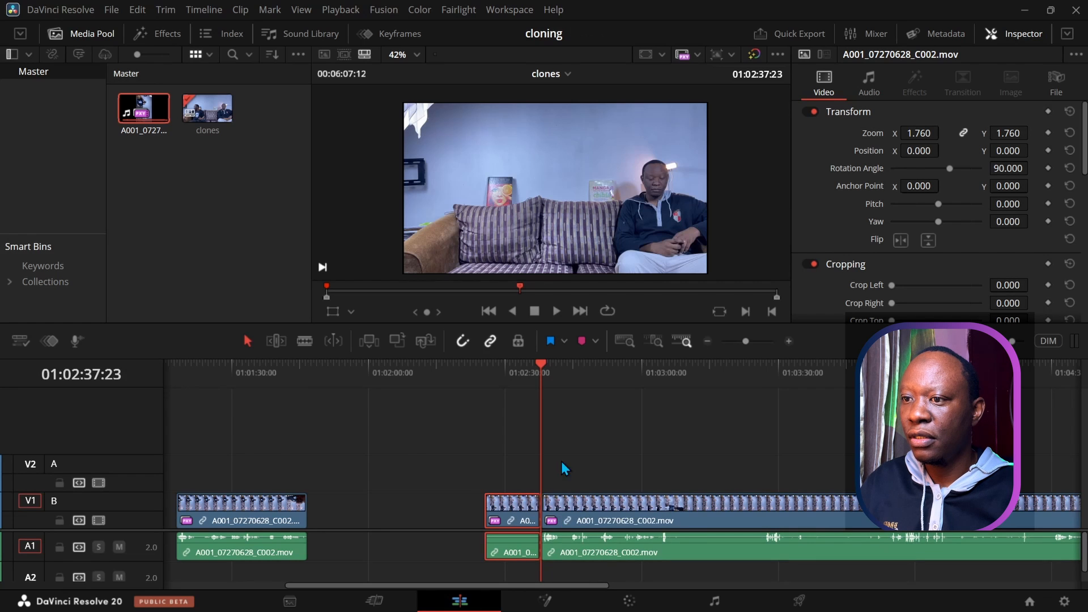
key(space)
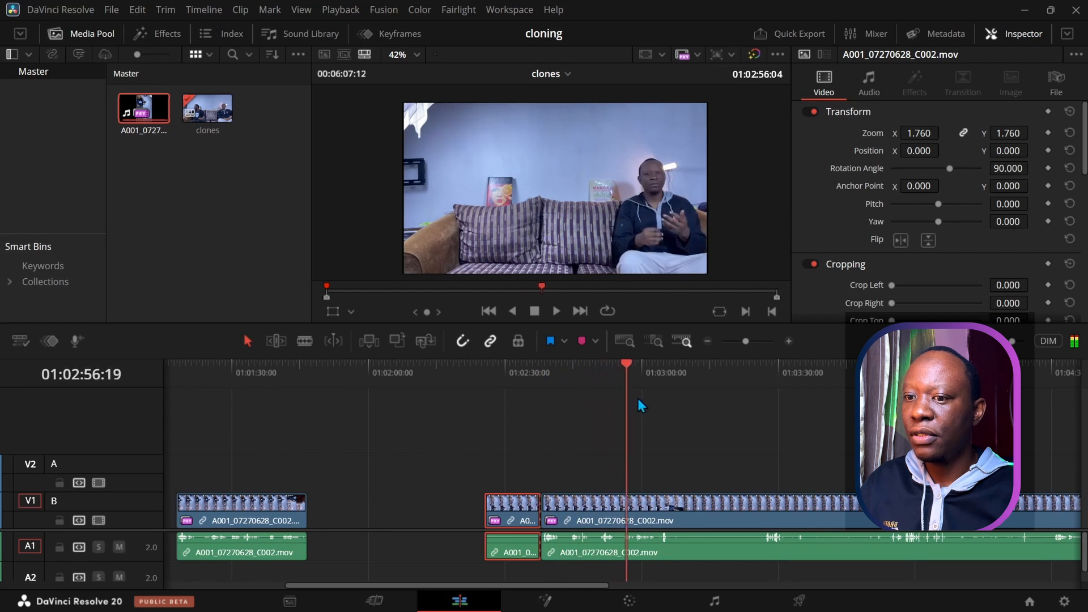
drag(676, 404, 637, 436)
drag(490, 452, 497, 577)
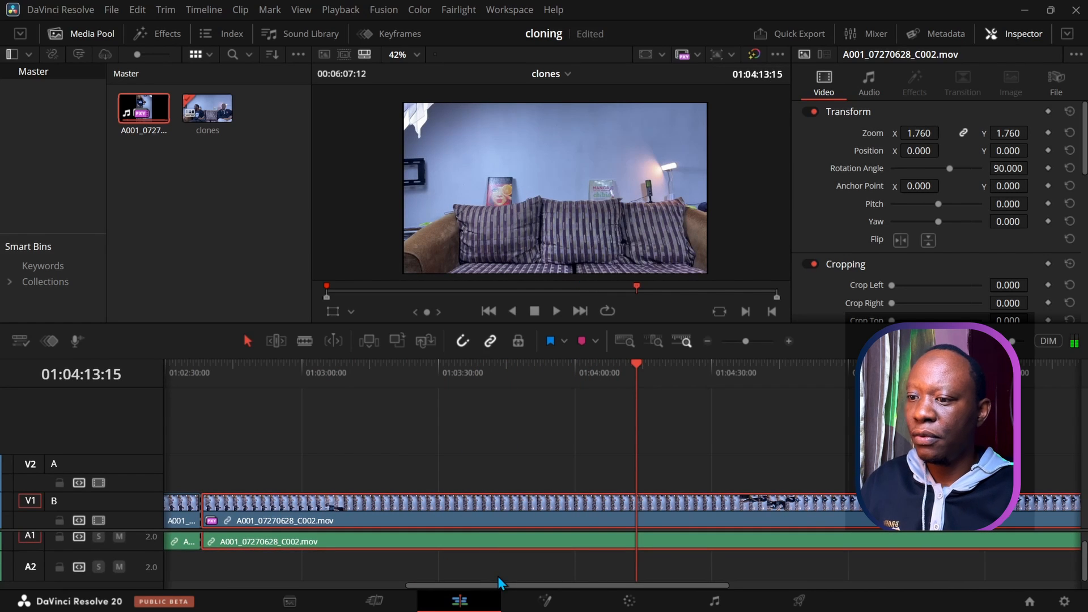
key(Delete)
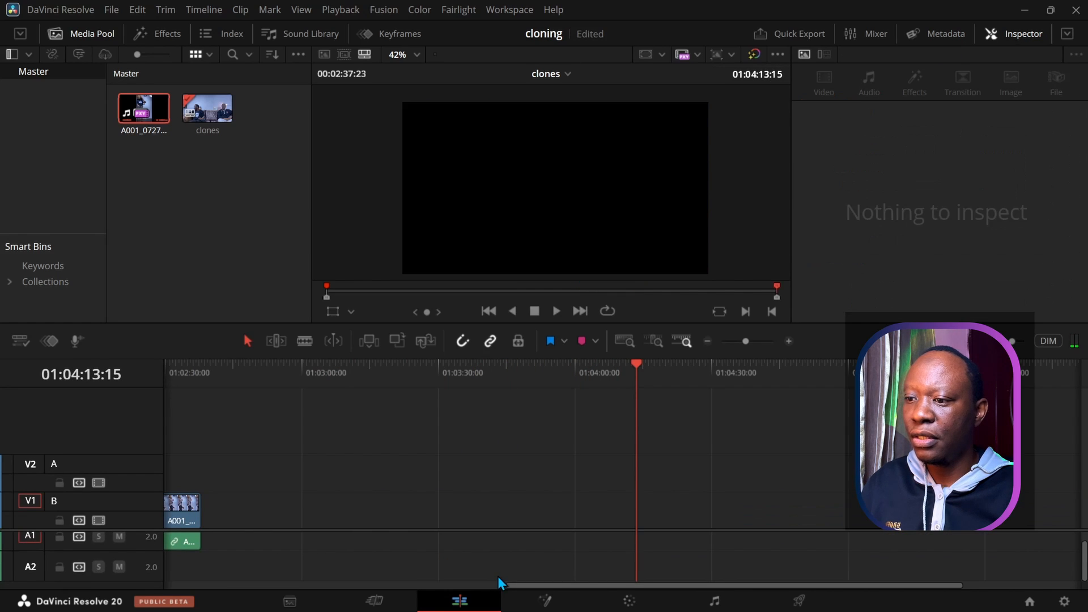
drag(519, 586, 291, 586)
drag(614, 369, 300, 375)
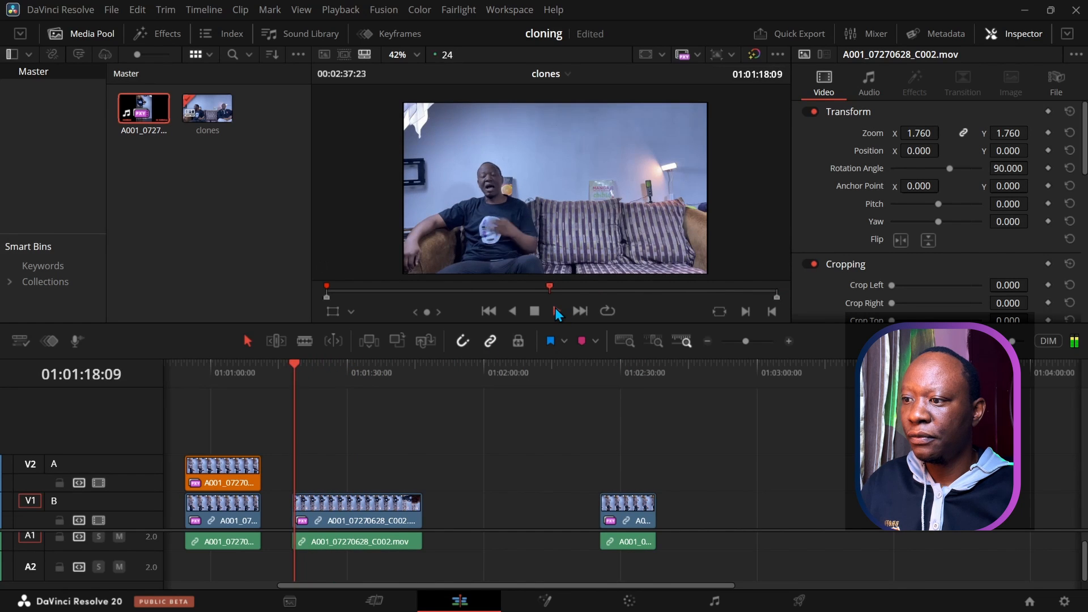
Step: Play back the edit from 01:00:08:18 to review it
click(533, 312)
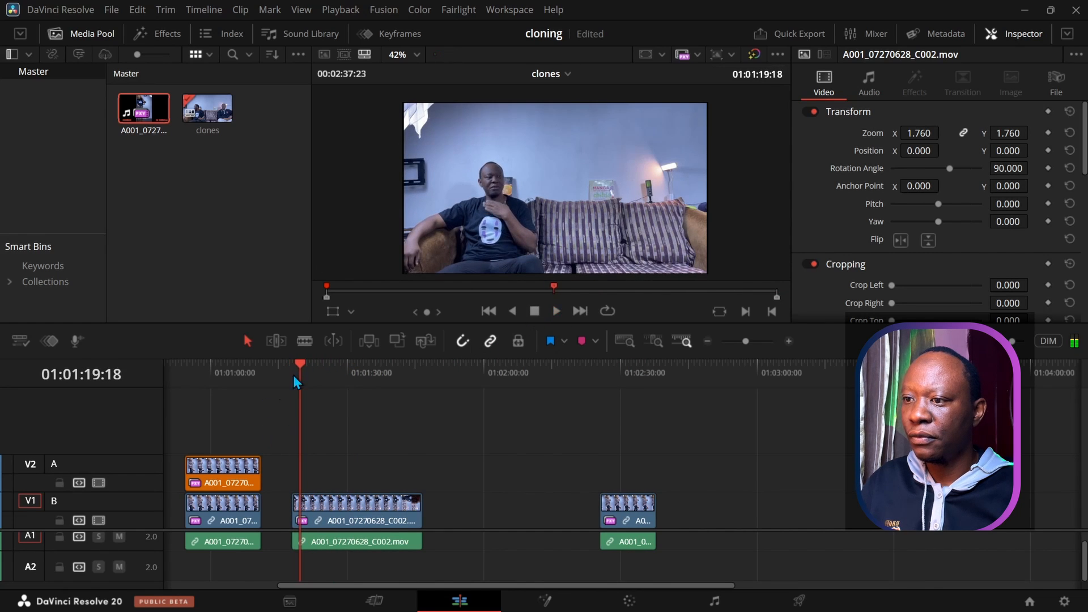
drag(282, 362, 206, 376)
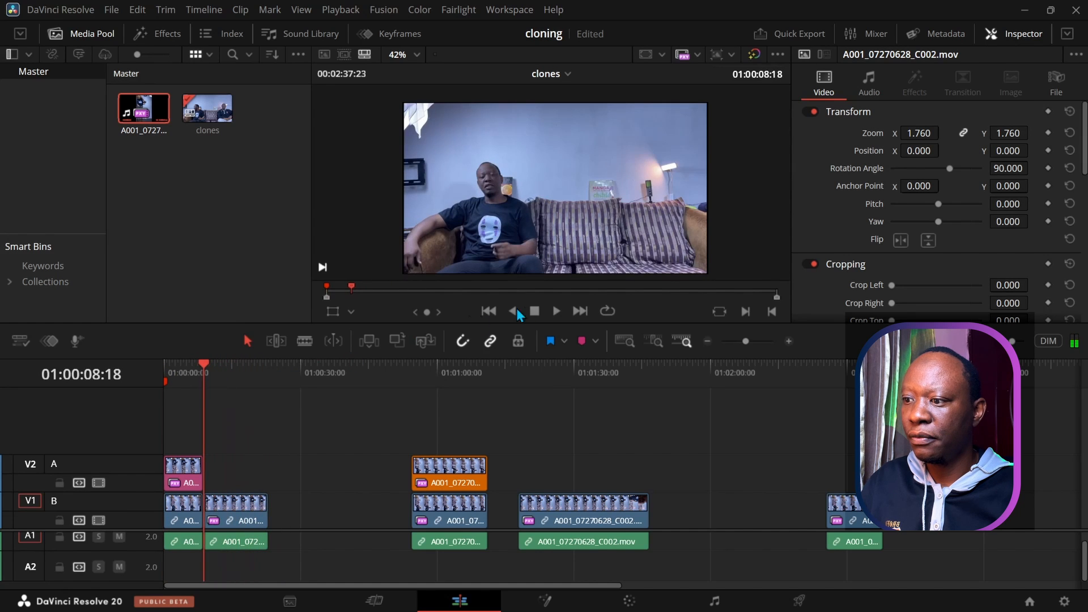
click(555, 312)
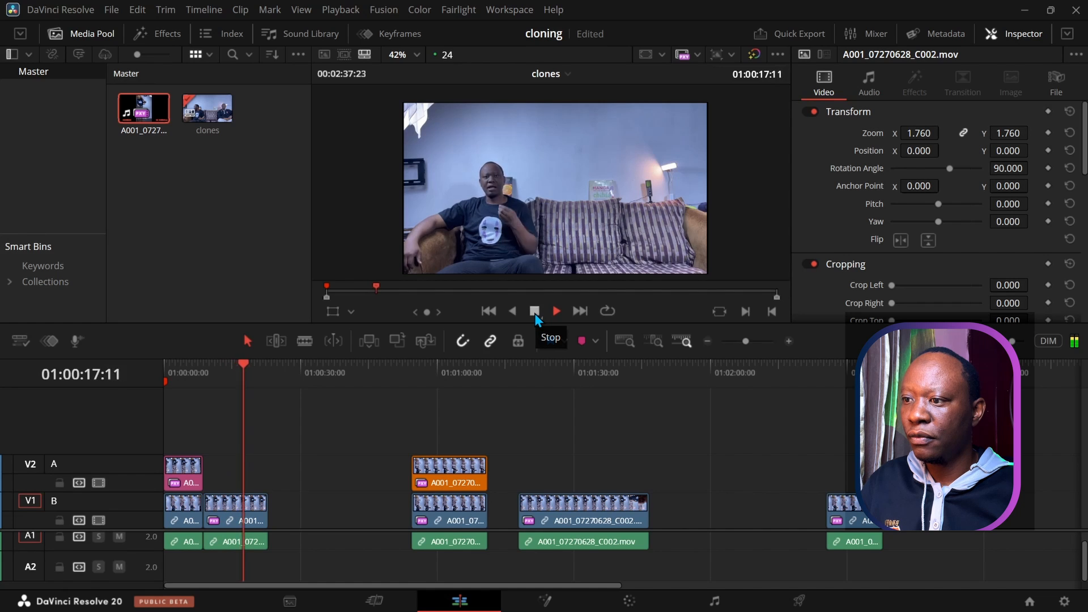
click(535, 313)
drag(253, 367, 204, 365)
Step: Turn off Linked Selection and delete only the far-right clip's A1 audio
click(844, 499)
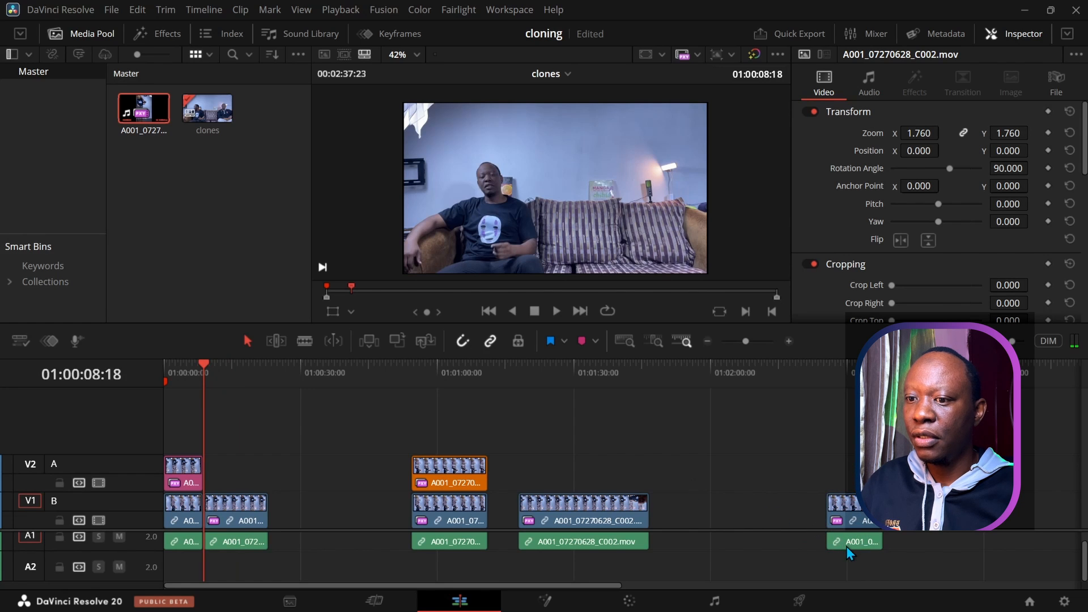
click(495, 340)
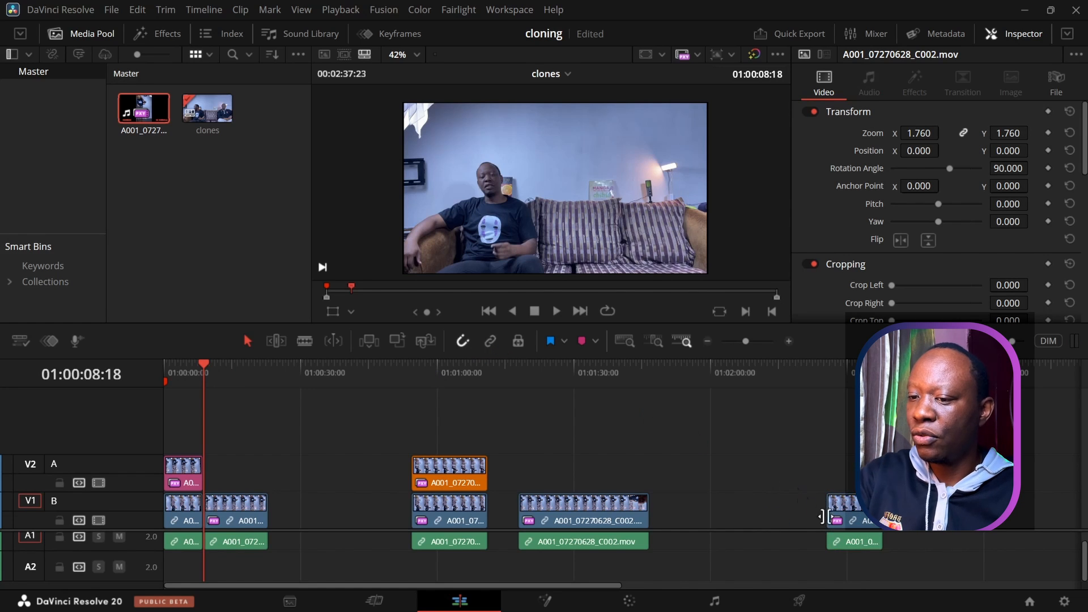
click(858, 545)
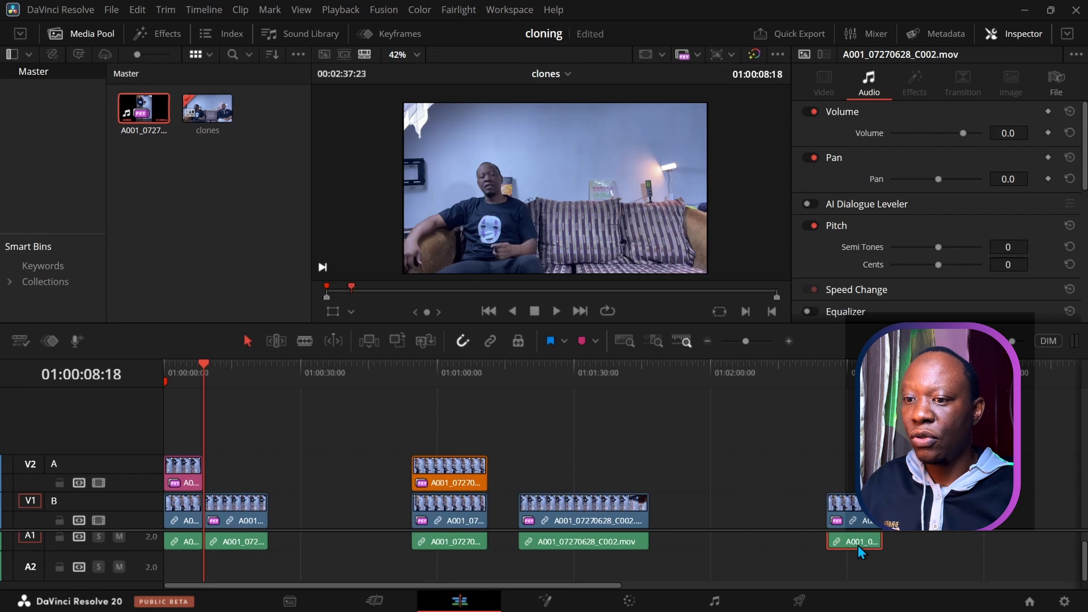
key(Delete)
click(857, 518)
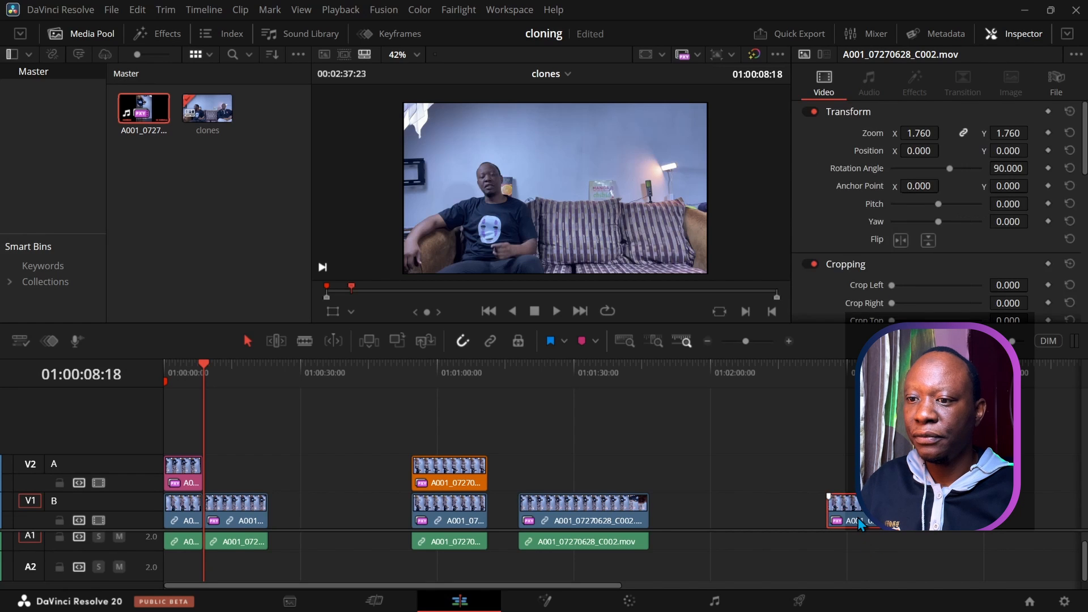
Step: Color the far-right clip pink and move it onto V2 near the timeline start
right_click(858, 517)
mouse_move(855, 354)
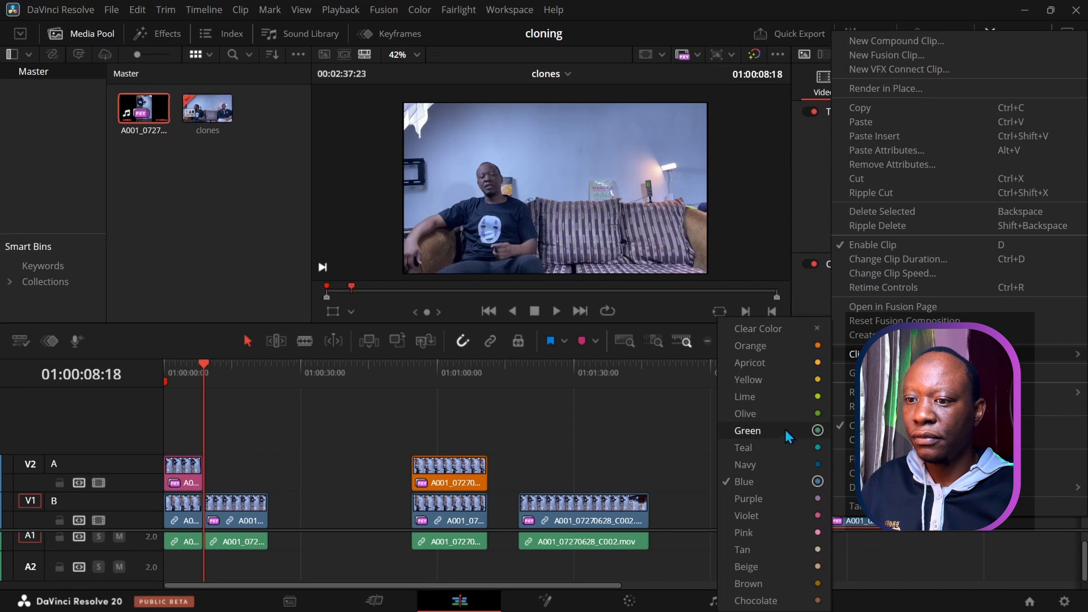
click(774, 533)
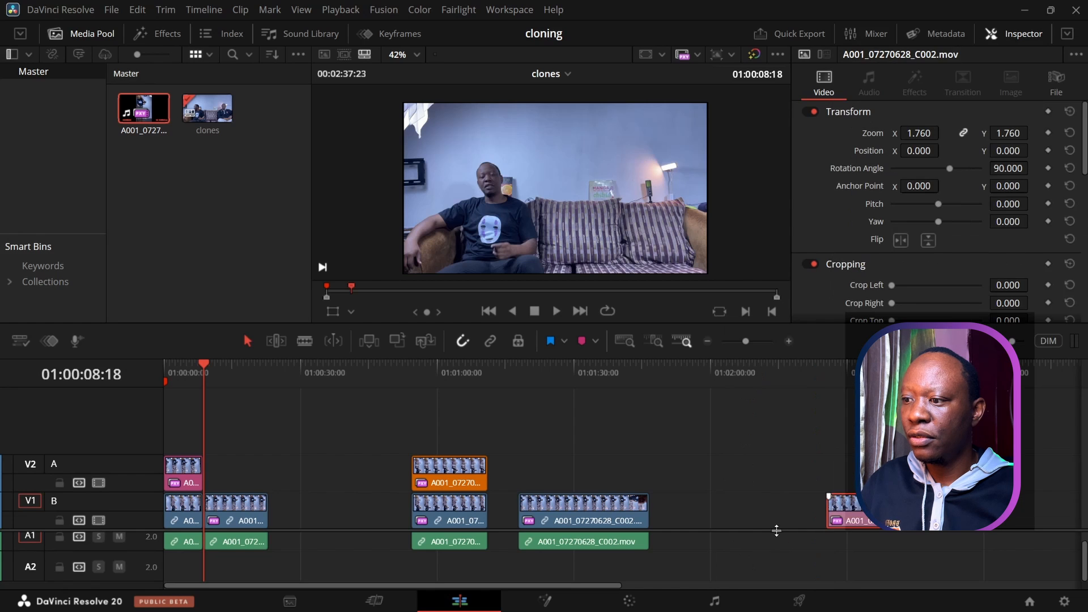
drag(861, 515, 243, 481)
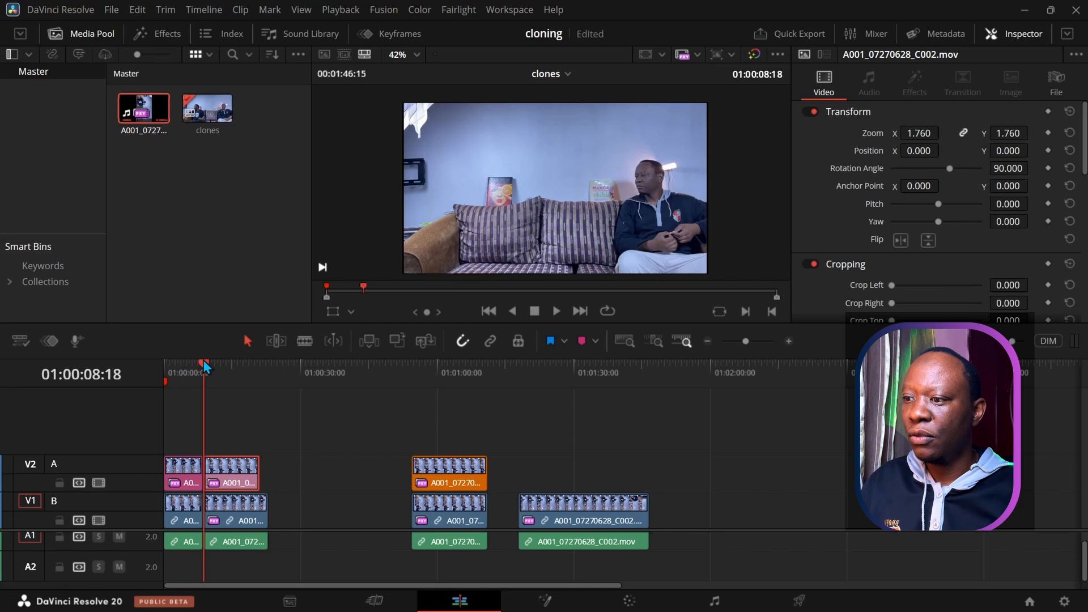
mouse_move(202, 362)
mouse_down()
mouse_move(175, 362)
mouse_move(206, 363)
mouse_up()
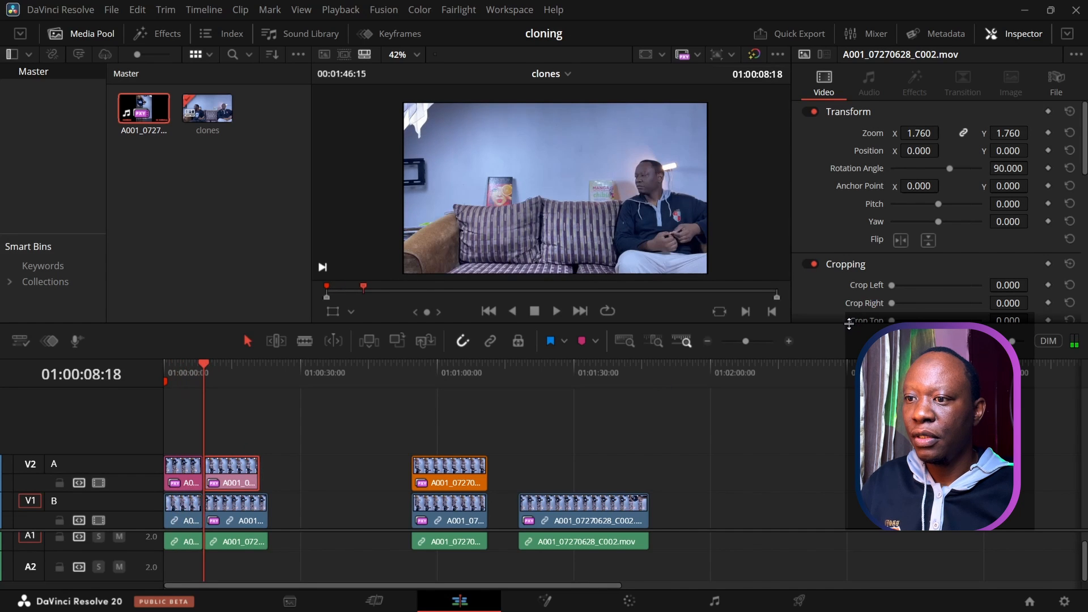
Step: Raise Crop Top to about 406 so both clones show, then play back to check
drag(848, 323, 848, 412)
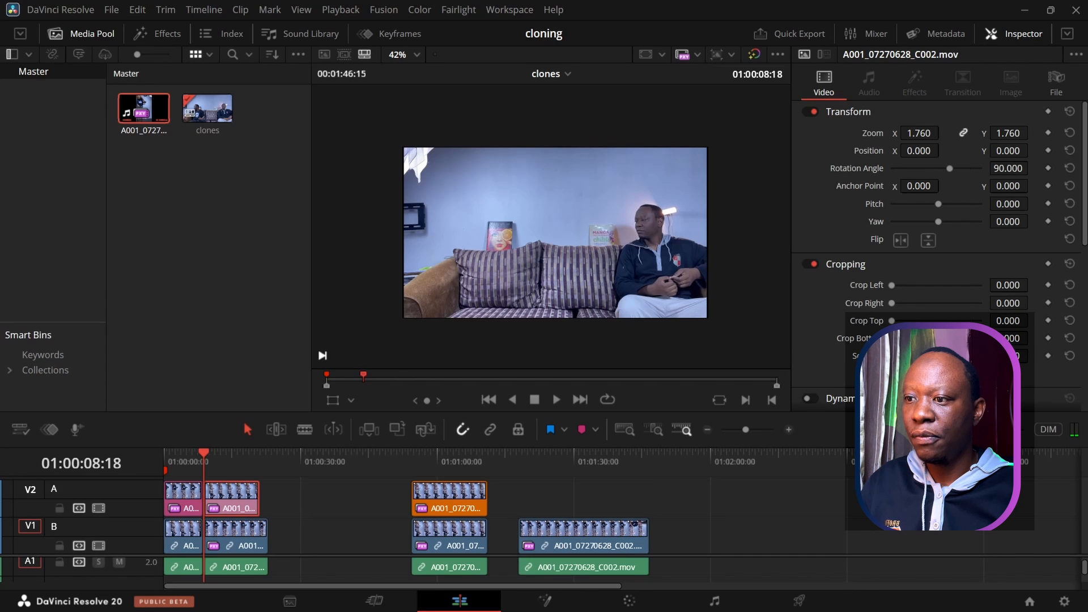
drag(1008, 320, 1045, 321)
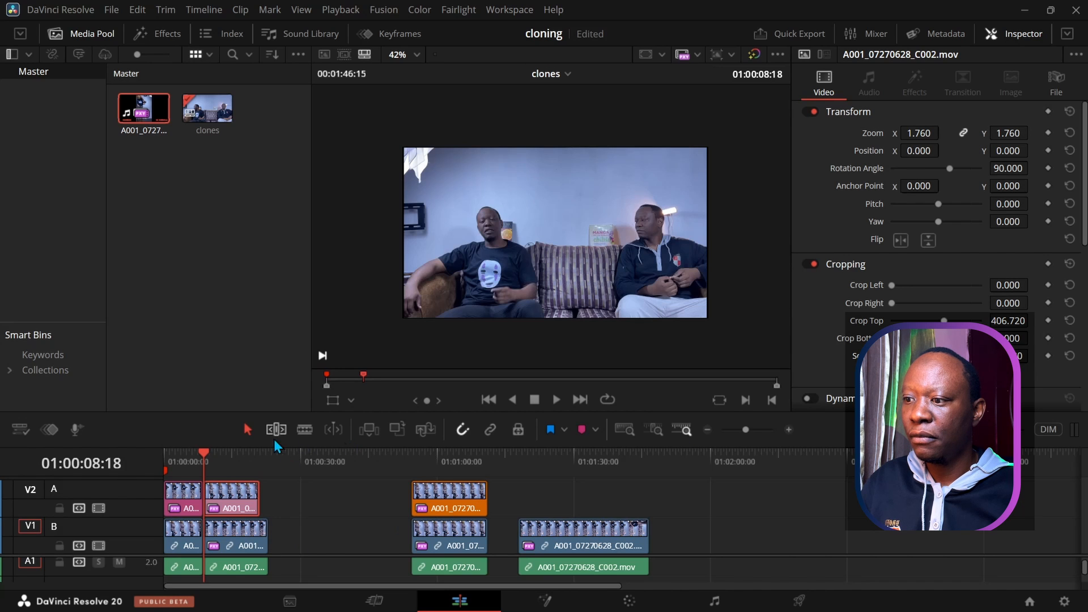
click(557, 399)
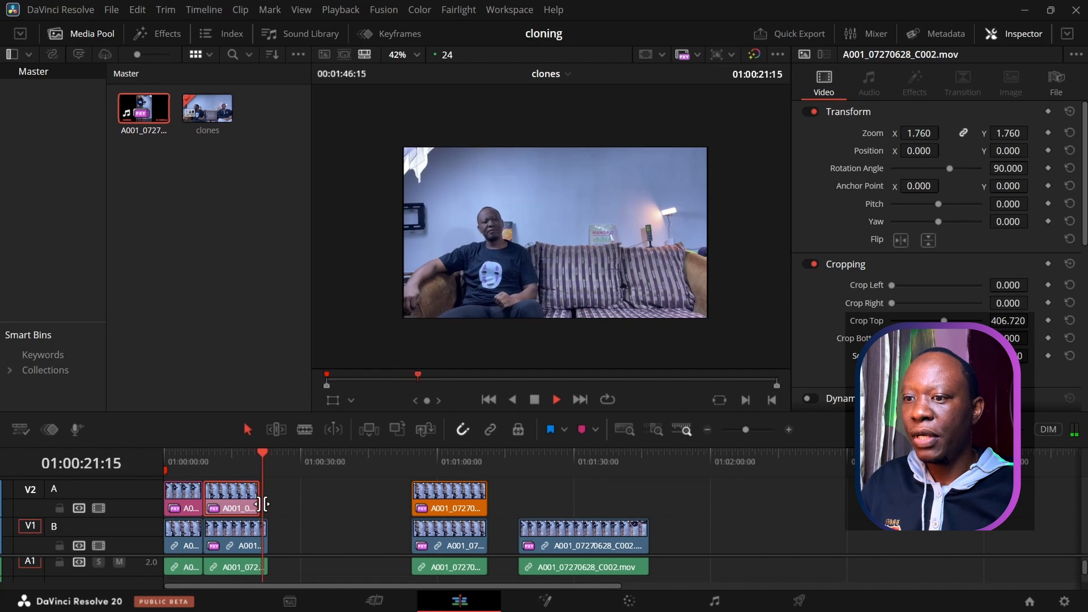
click(534, 401)
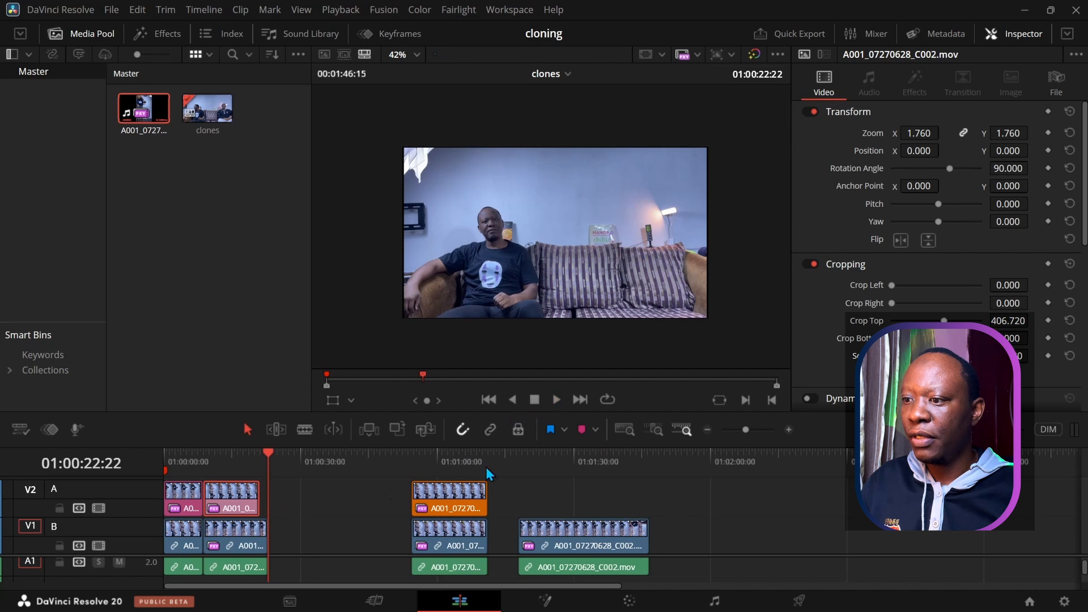
click(788, 429)
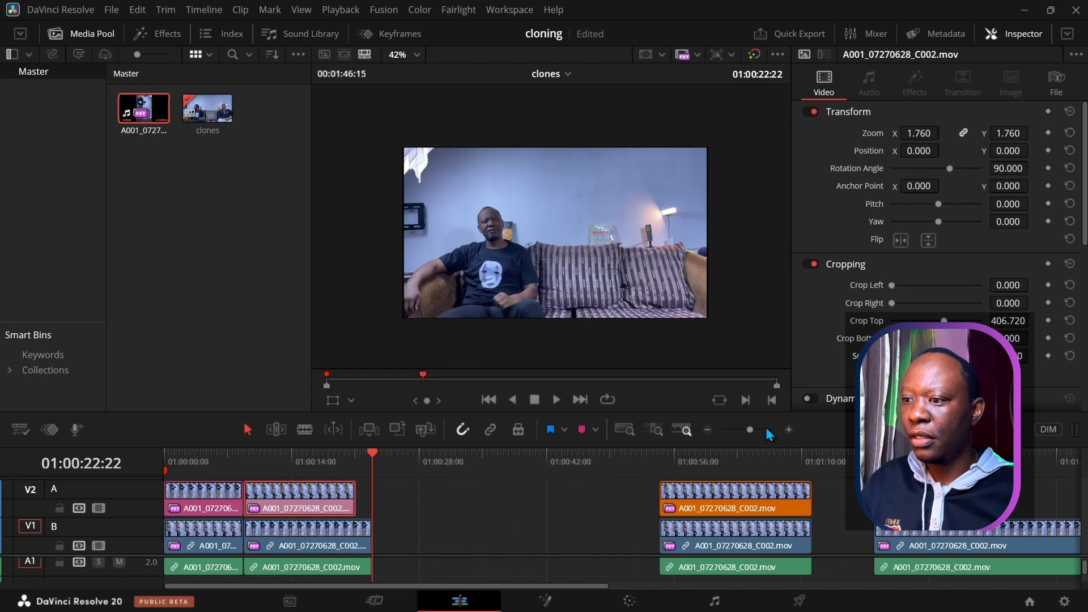
Step: Trim the second V1 clip's end to line up with the V2 clip, then replay from the start
drag(373, 457, 344, 468)
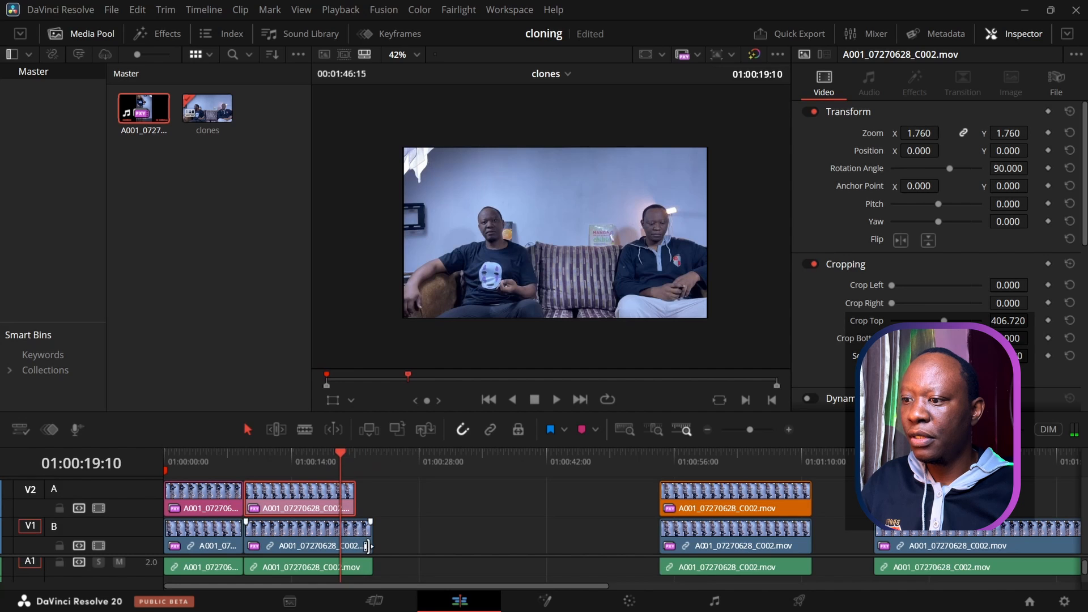
drag(371, 547, 355, 568)
drag(339, 455, 154, 456)
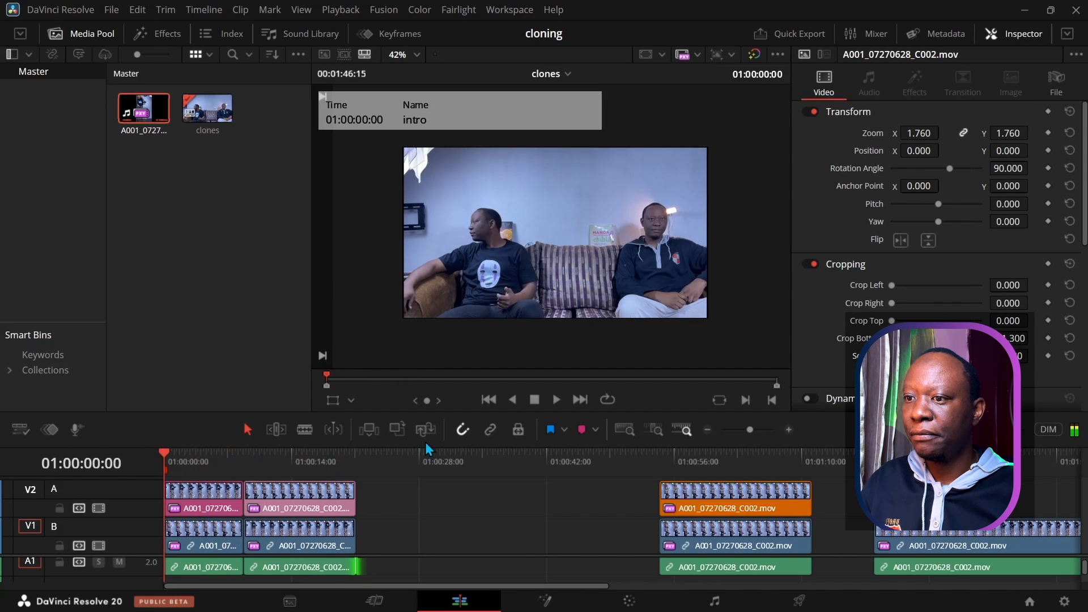
click(556, 400)
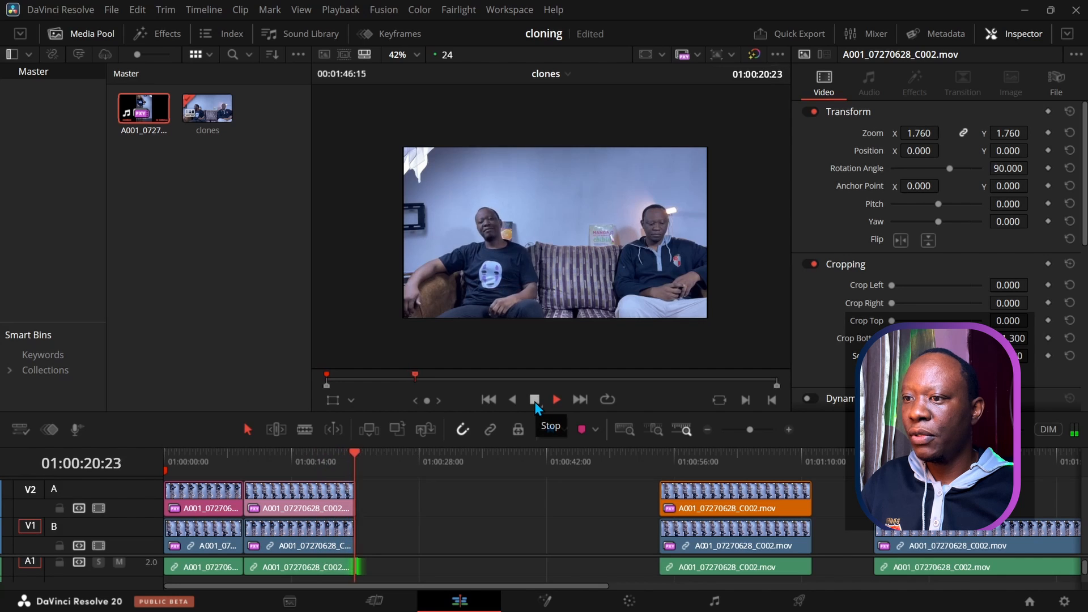
click(534, 400)
mouse_move(359, 452)
mouse_down()
mouse_move(322, 462)
mouse_move(352, 458)
mouse_up()
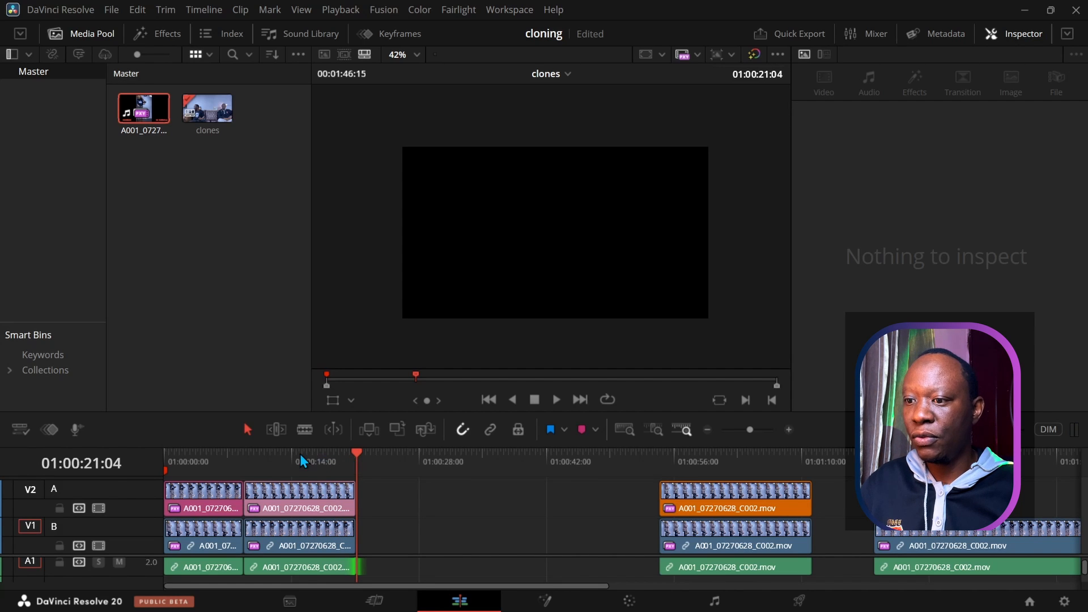
drag(294, 445, 287, 401)
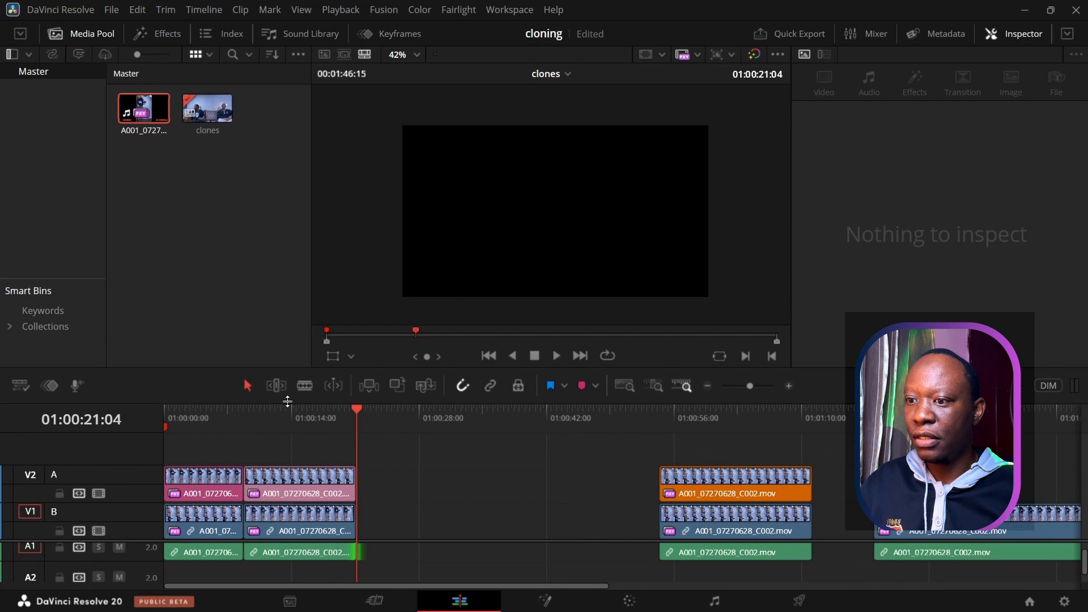
Step: Play through the third clip pair to review it
click(662, 423)
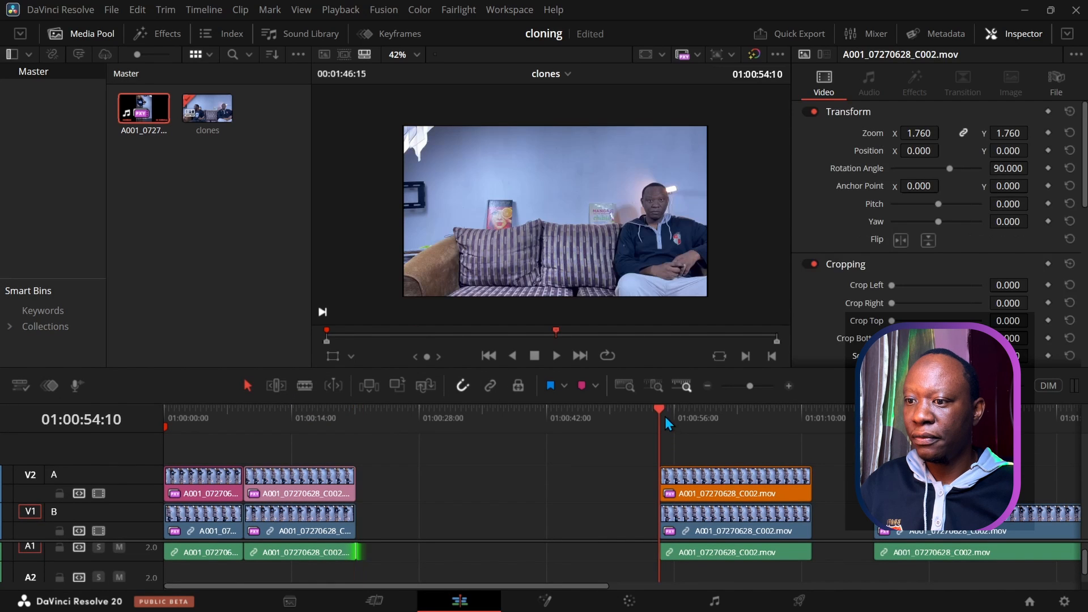
click(672, 410)
mouse_move(678, 410)
mouse_down()
mouse_move(736, 413)
mouse_move(661, 423)
mouse_up()
click(553, 357)
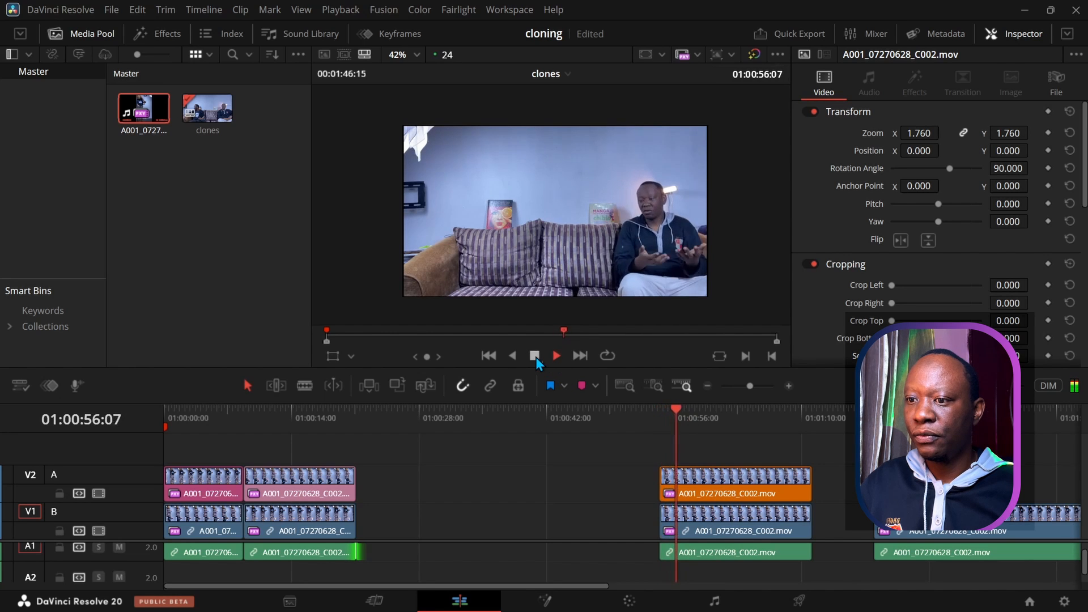
click(534, 356)
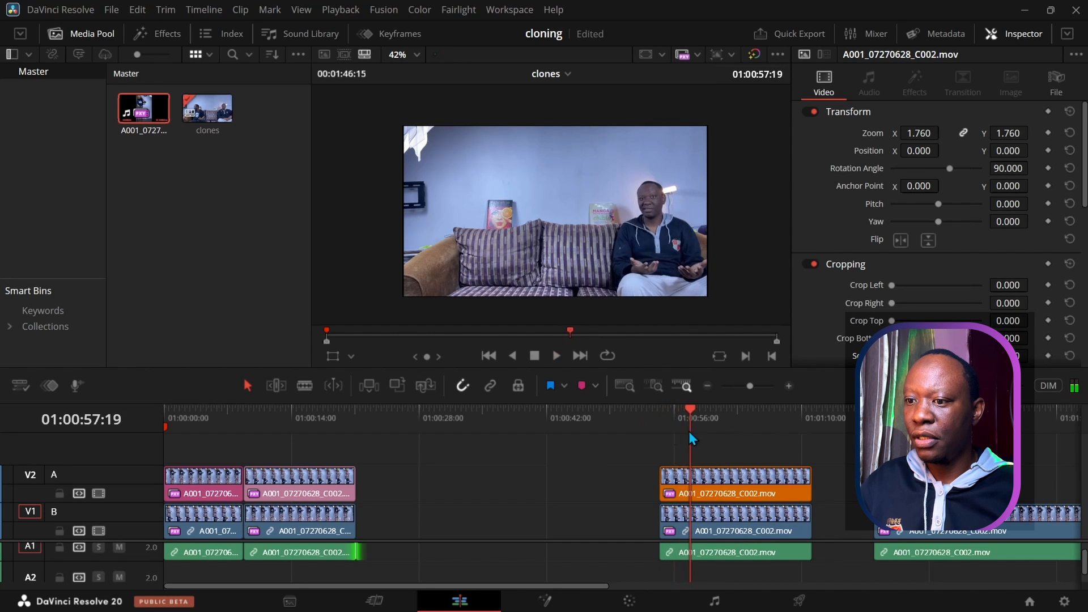
drag(689, 407, 664, 408)
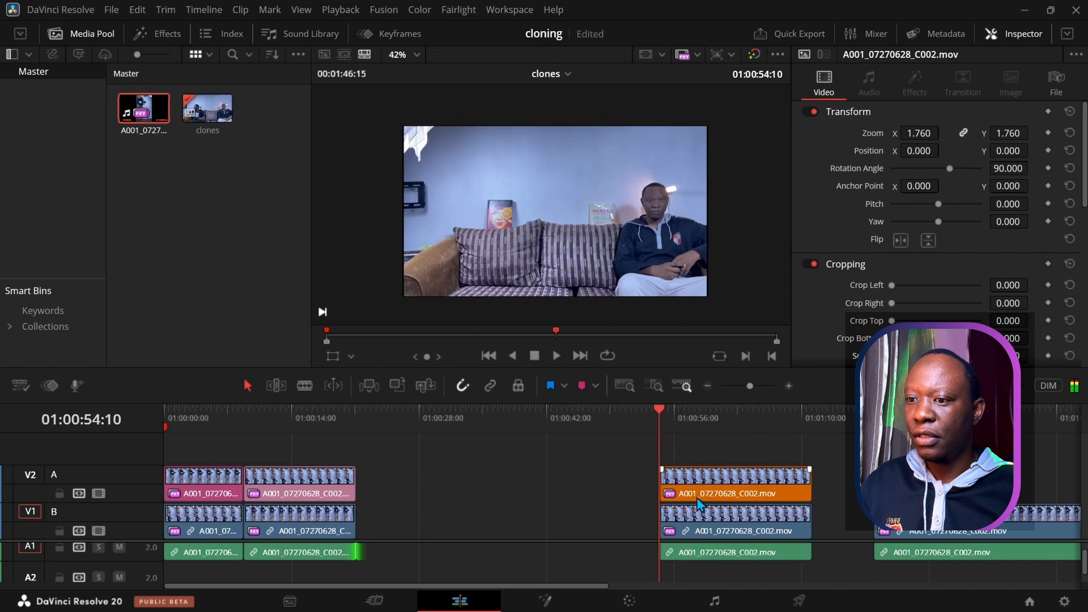
Step: Slide the third V2/V1 clip pair left by 30:05 to close the gap
mouse_move(715, 493)
mouse_down()
mouse_move(629, 491)
mouse_move(702, 483)
mouse_up()
scroll(706, 550, down, 1)
ctrl+click(713, 523)
drag(712, 524, 429, 520)
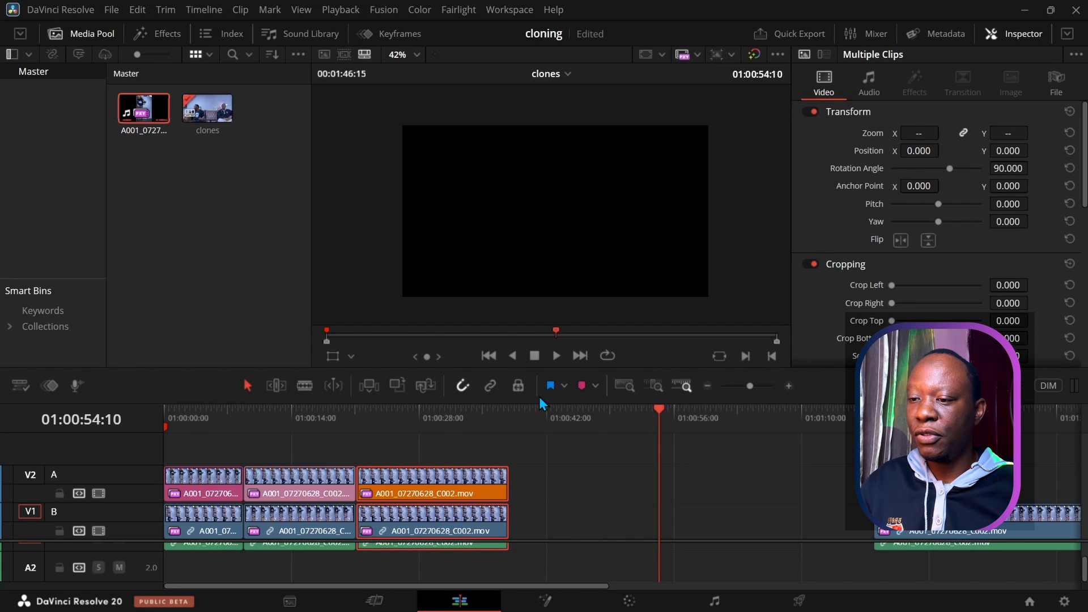
drag(543, 402, 543, 334)
drag(508, 517, 510, 535)
drag(658, 344, 423, 365)
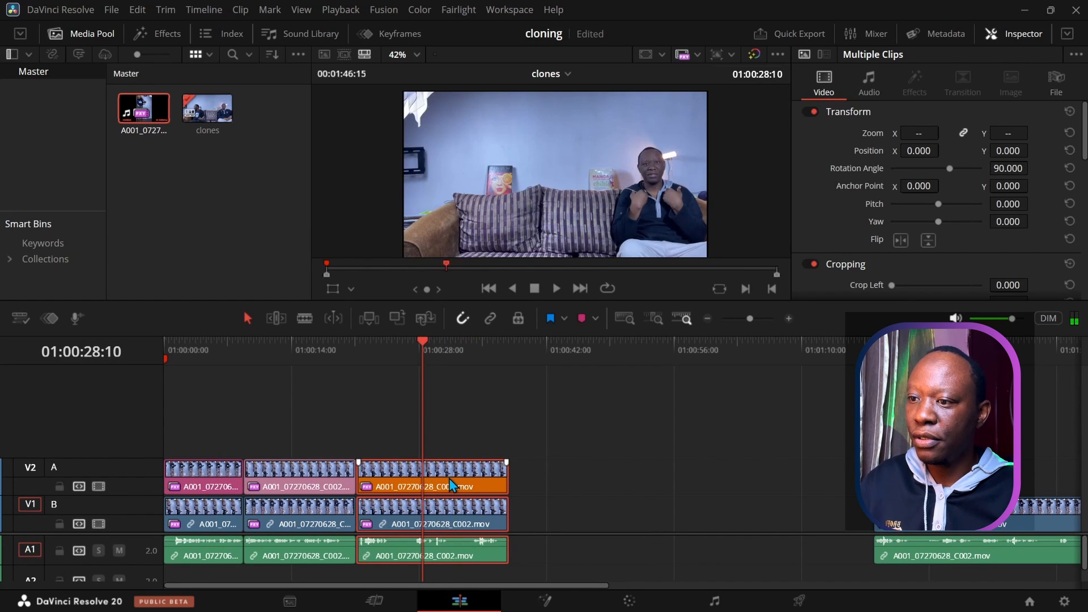
Step: Delete the V1 video beneath the third V2 piece, keeping its A1 audio
key(d)
key(d)
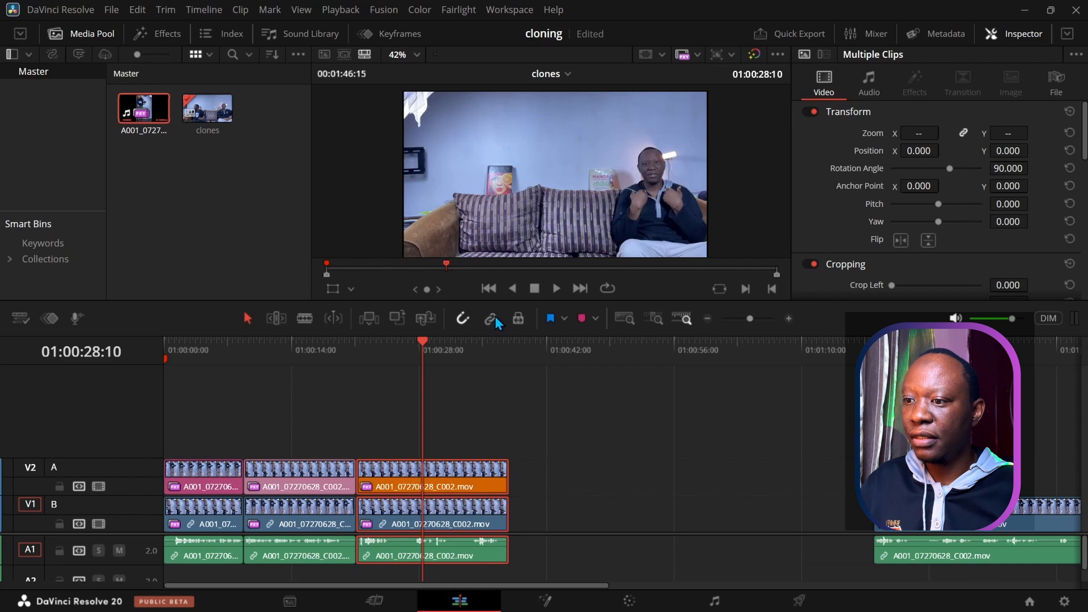
click(492, 357)
click(470, 488)
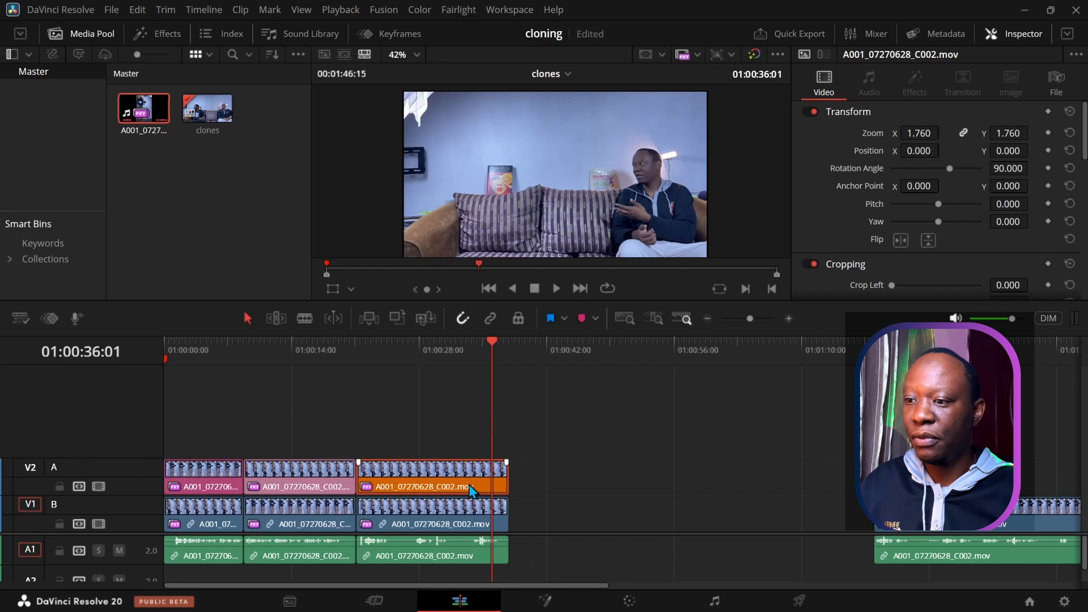
key(d)
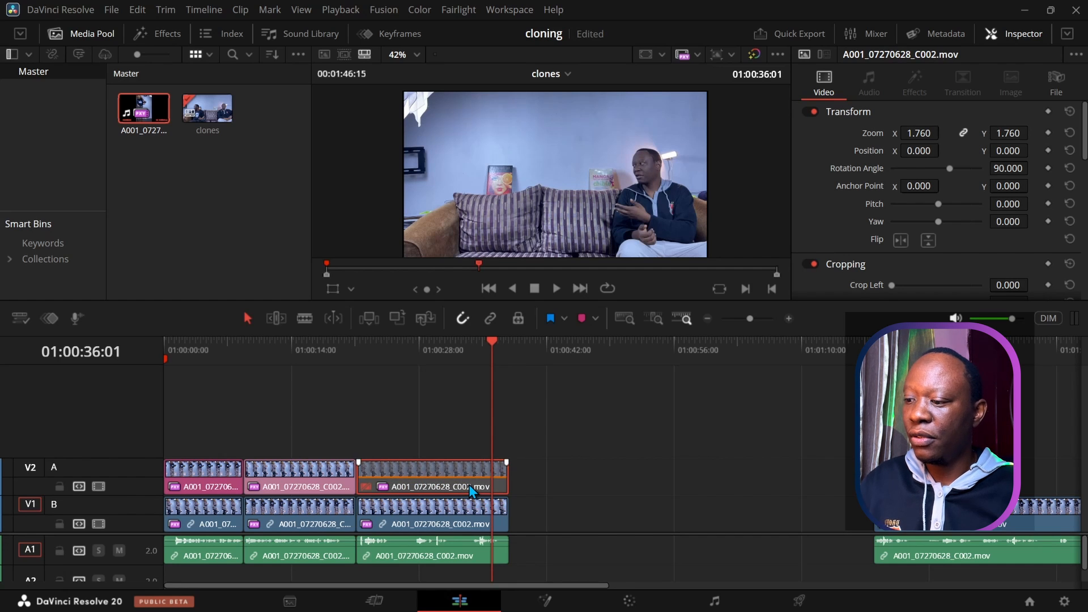
click(466, 514)
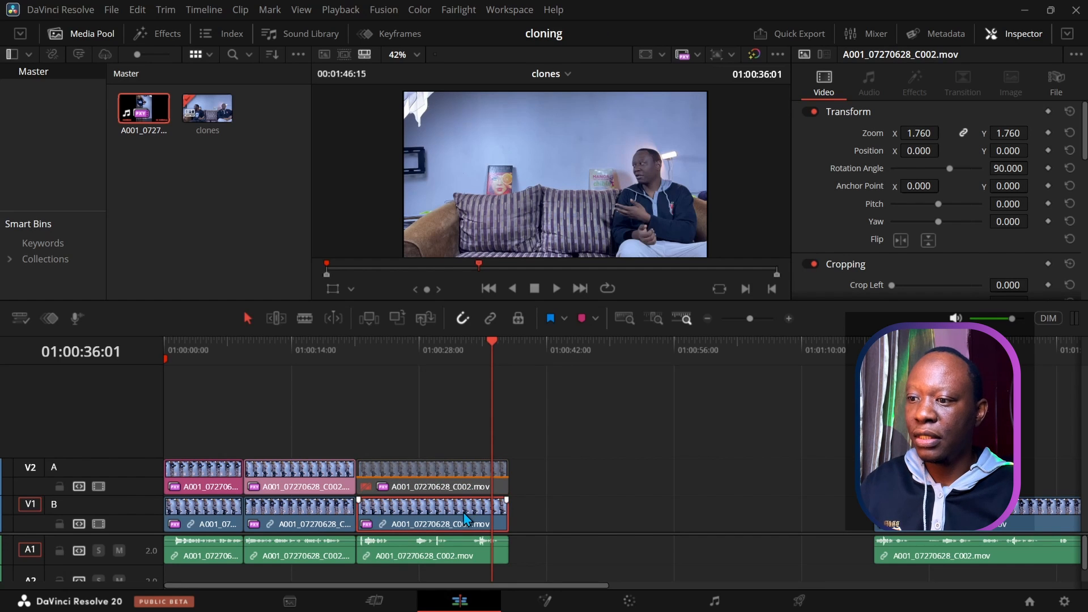
key(Delete)
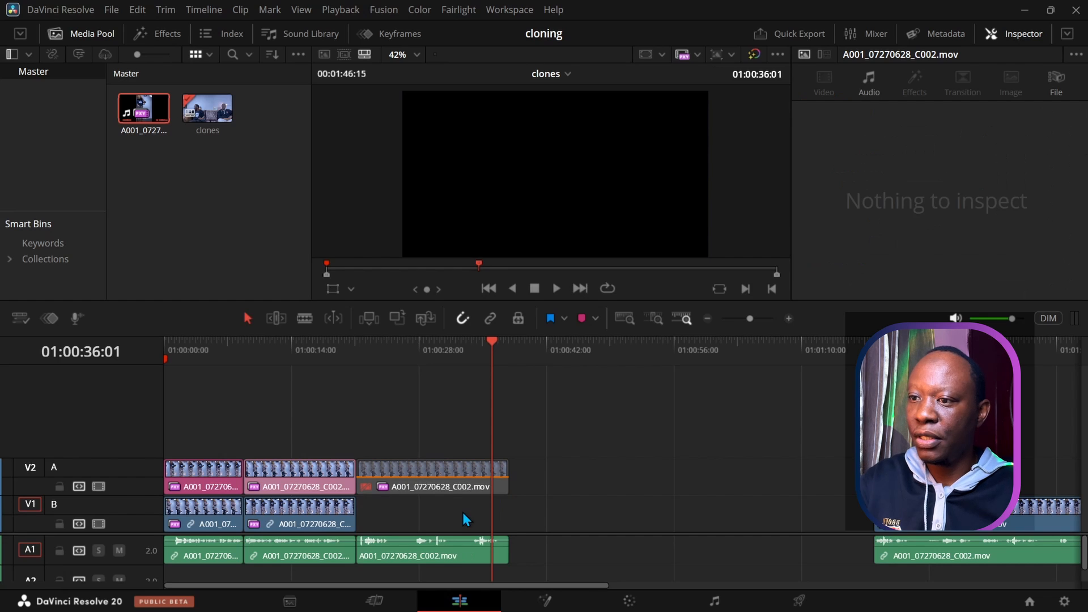
click(457, 488)
key(d)
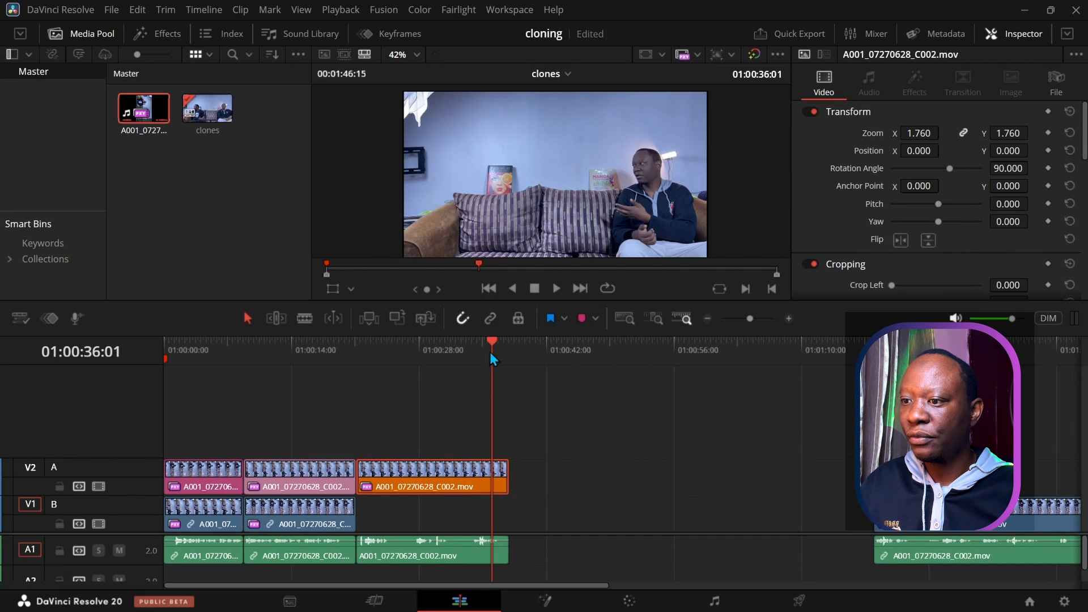
Step: Move the orange clip down from V2 to V1 and play across the join at 01:00:21:04
drag(440, 484, 443, 522)
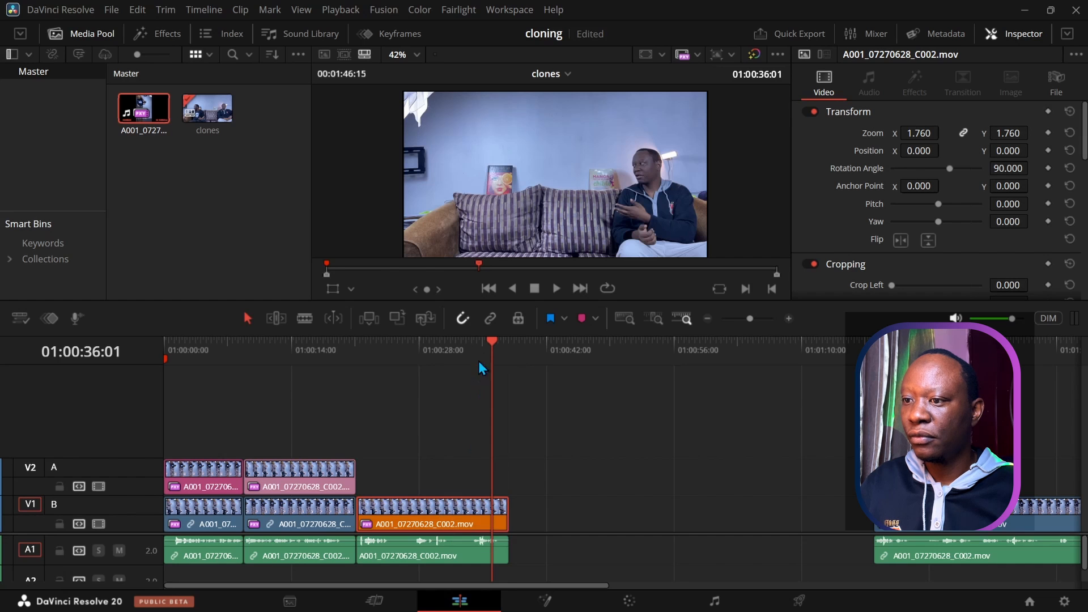
drag(490, 341, 364, 359)
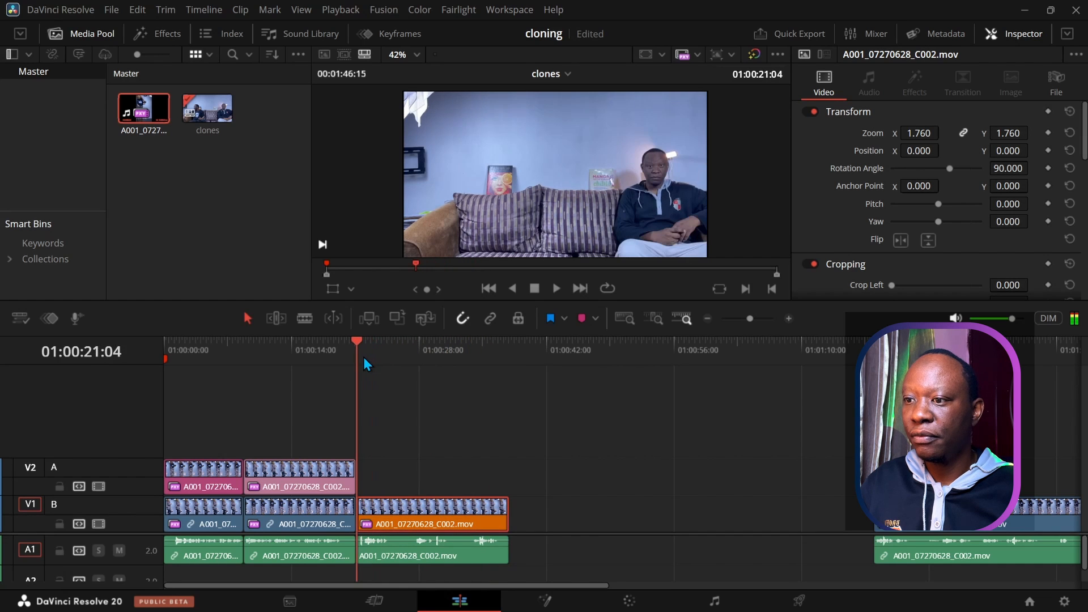
click(553, 291)
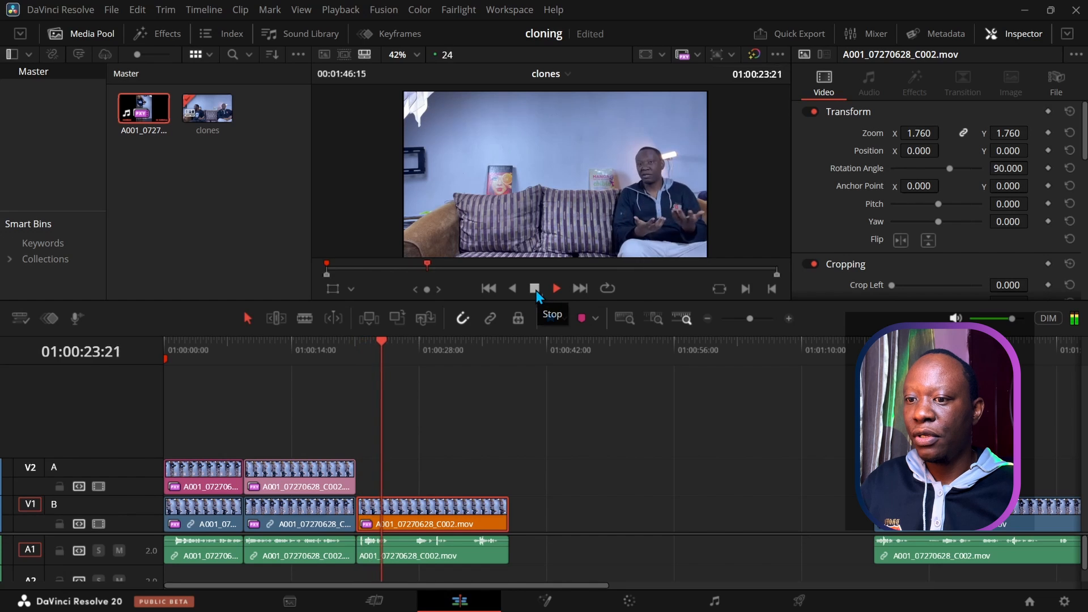
click(536, 290)
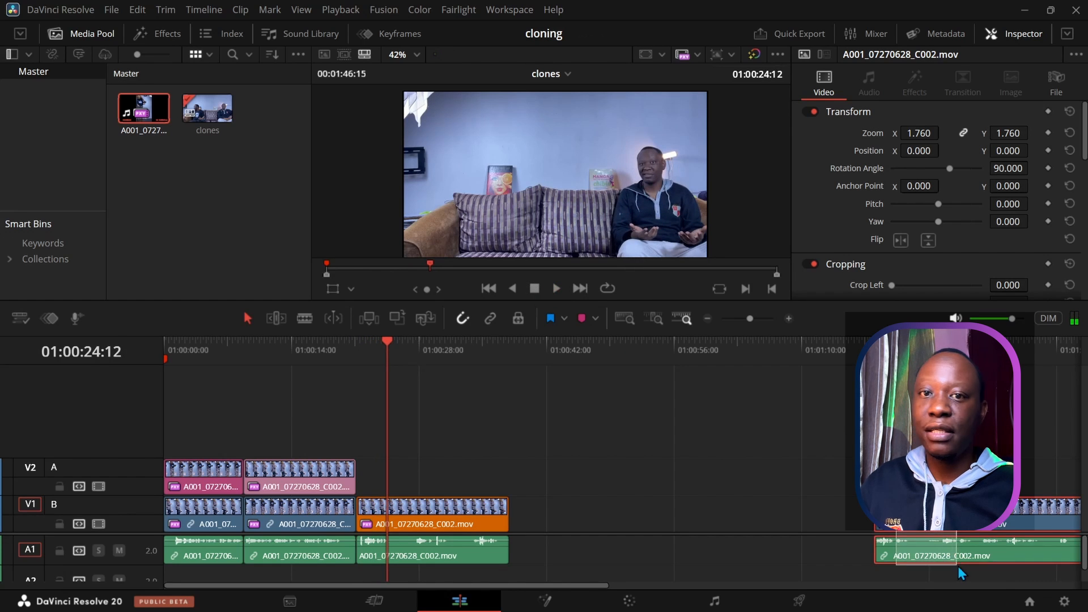
Step: Slide the final V1/A1 clip left about 35:10 and play its section to review
drag(966, 521, 638, 518)
drag(399, 348, 553, 390)
click(556, 289)
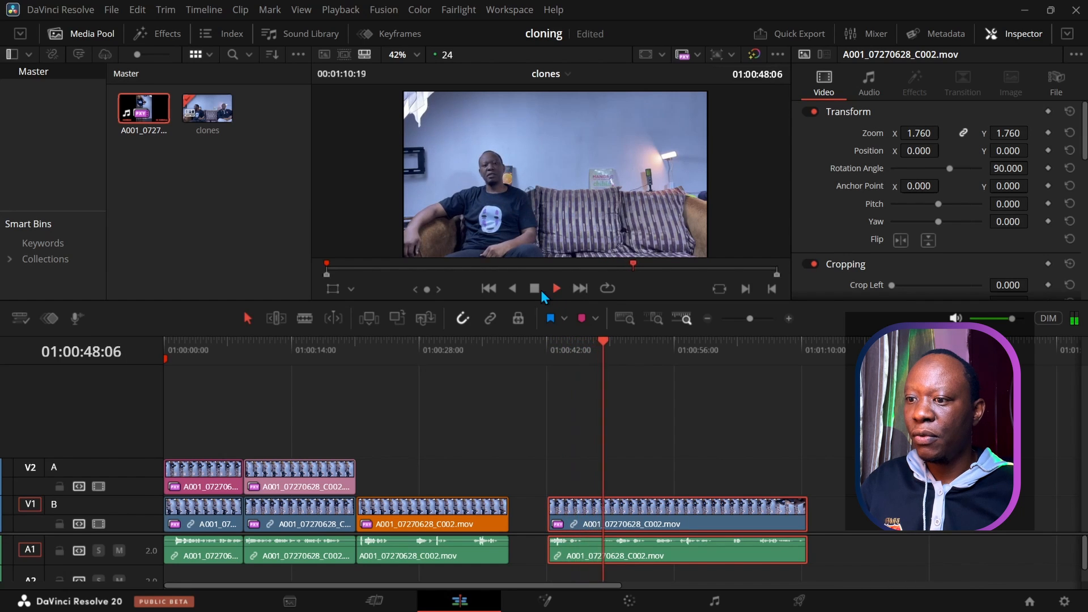
click(537, 291)
Step: Blade the later V1 clip at two frames to isolate a short piece
drag(609, 344, 584, 346)
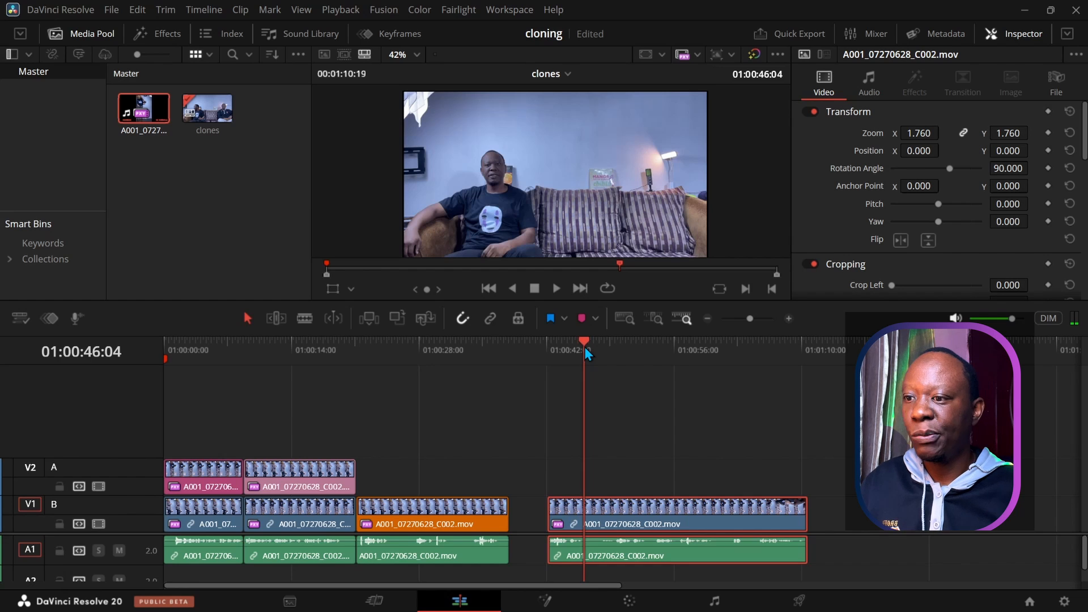
key(ctrl+b)
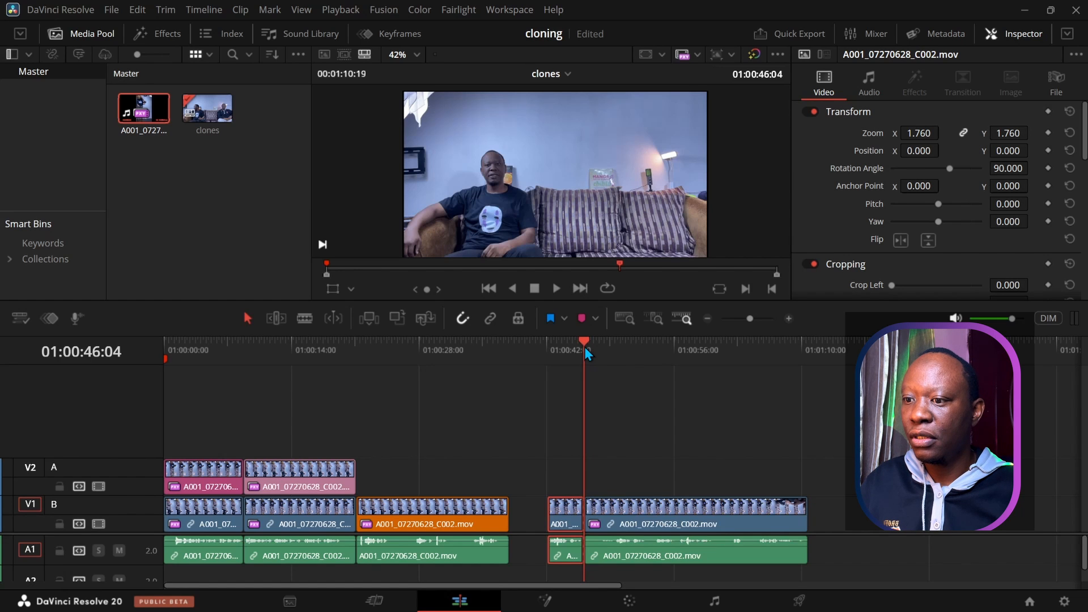
drag(584, 346, 616, 347)
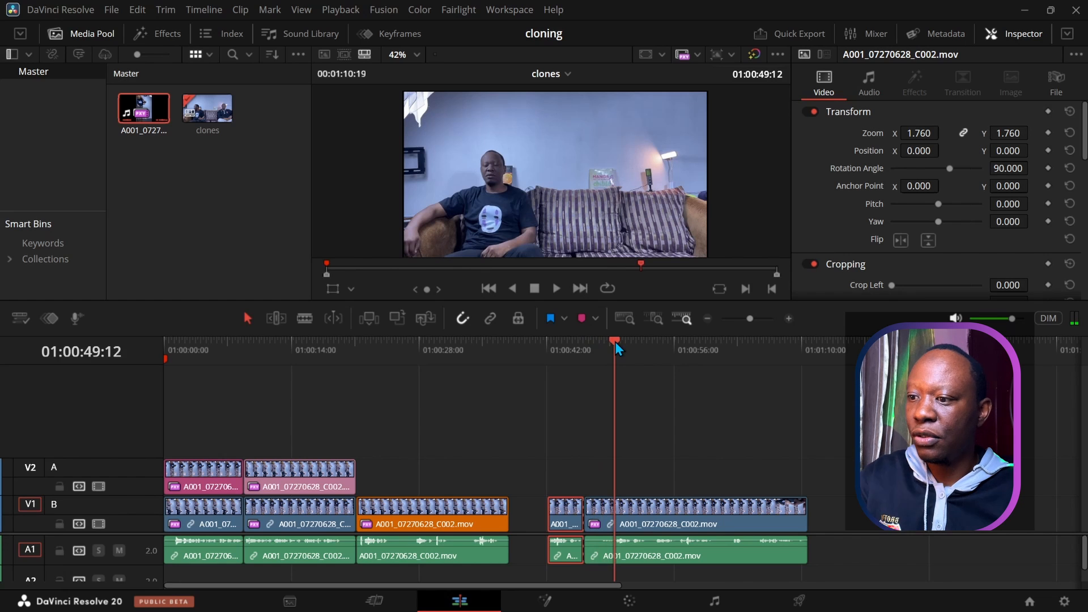
key(ctrl+b)
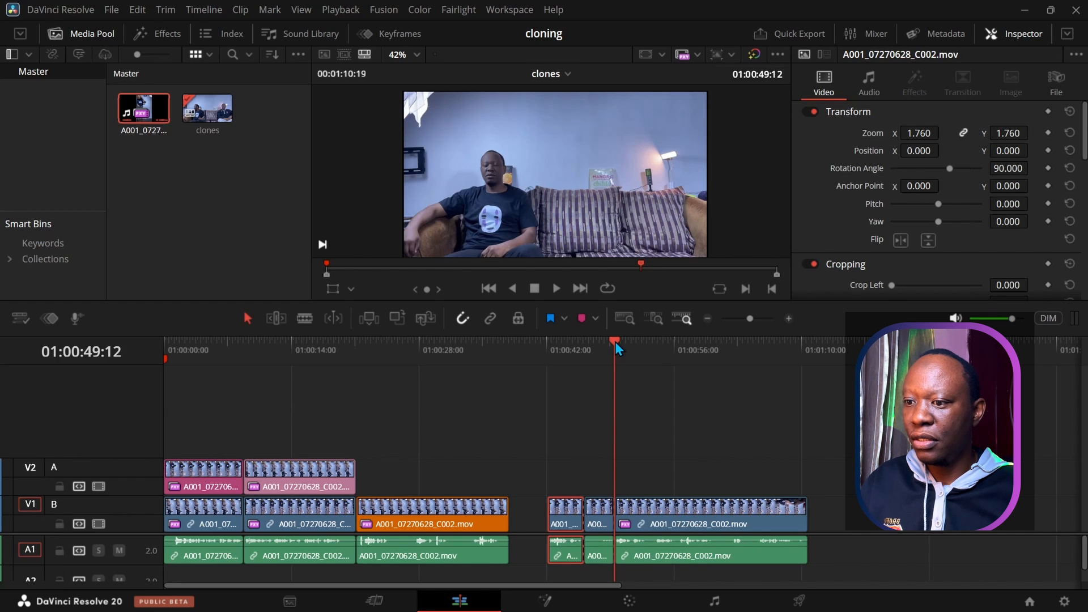
Step: Move the short piece with its audio onto V2/A2 at 01:00:21:04
click(584, 463)
click(594, 507)
drag(589, 476, 600, 577)
drag(593, 509, 362, 480)
click(366, 341)
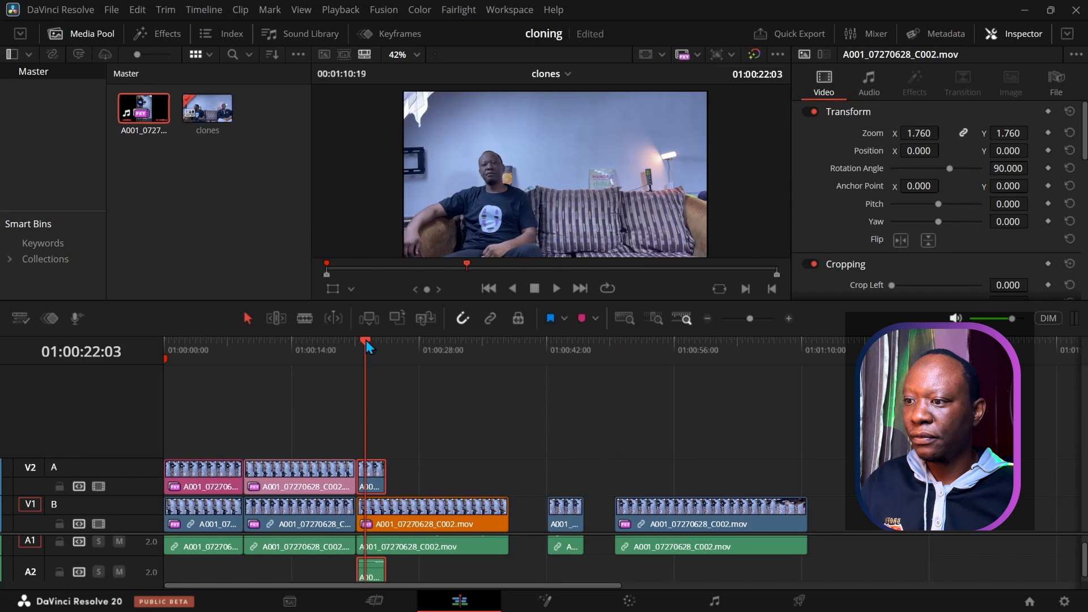
mouse_move(366, 339)
mouse_down()
mouse_move(375, 342)
mouse_move(359, 342)
mouse_up()
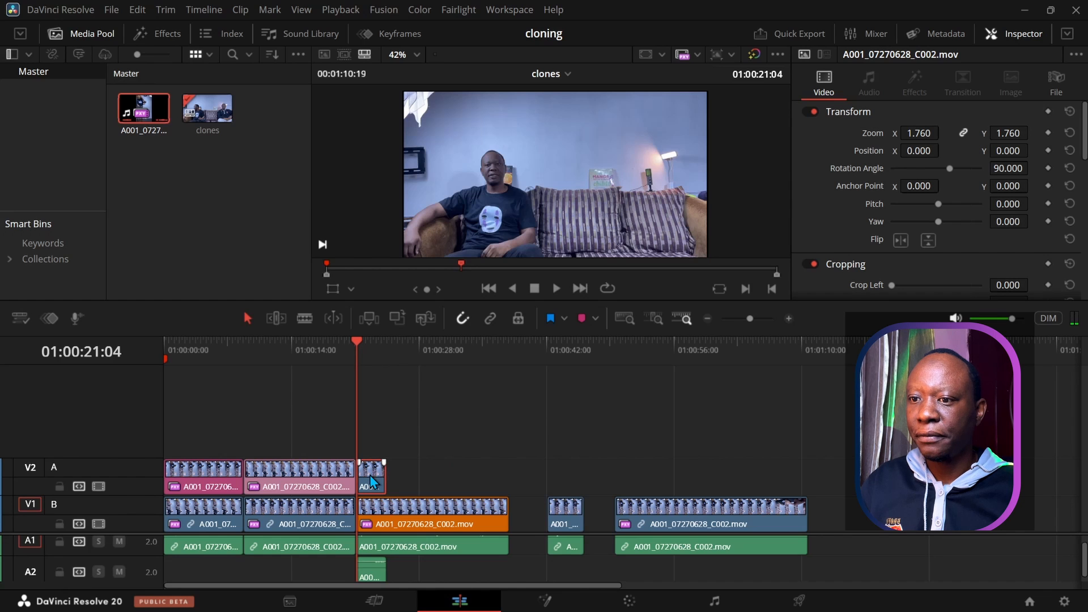
Step: Raise Crop Bottom on the new V2 piece so the second man shows, then play to check
drag(872, 300, 872, 378)
drag(891, 338, 930, 338)
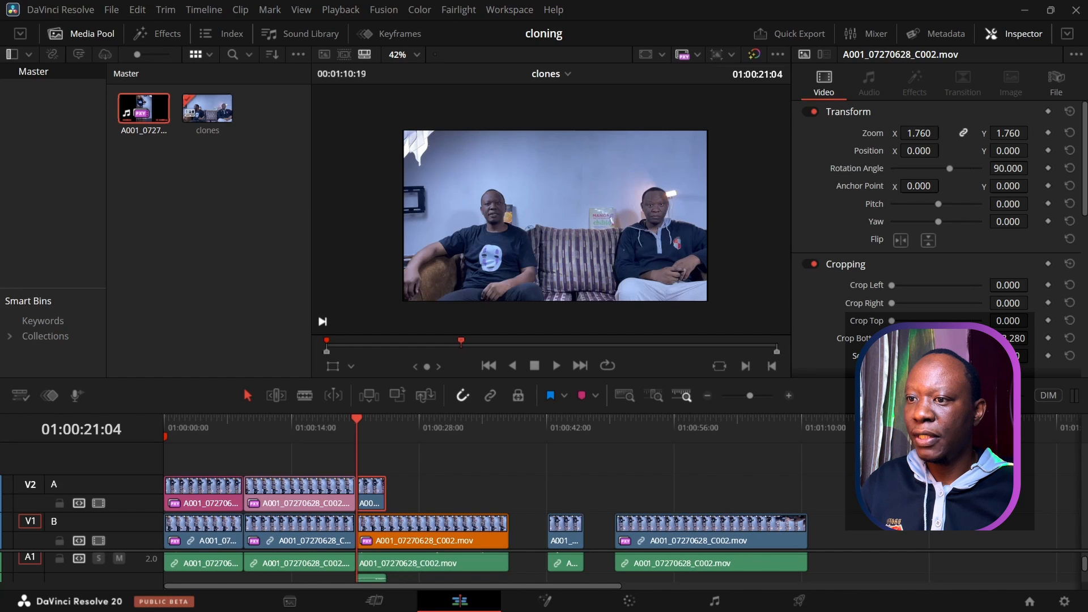
click(557, 368)
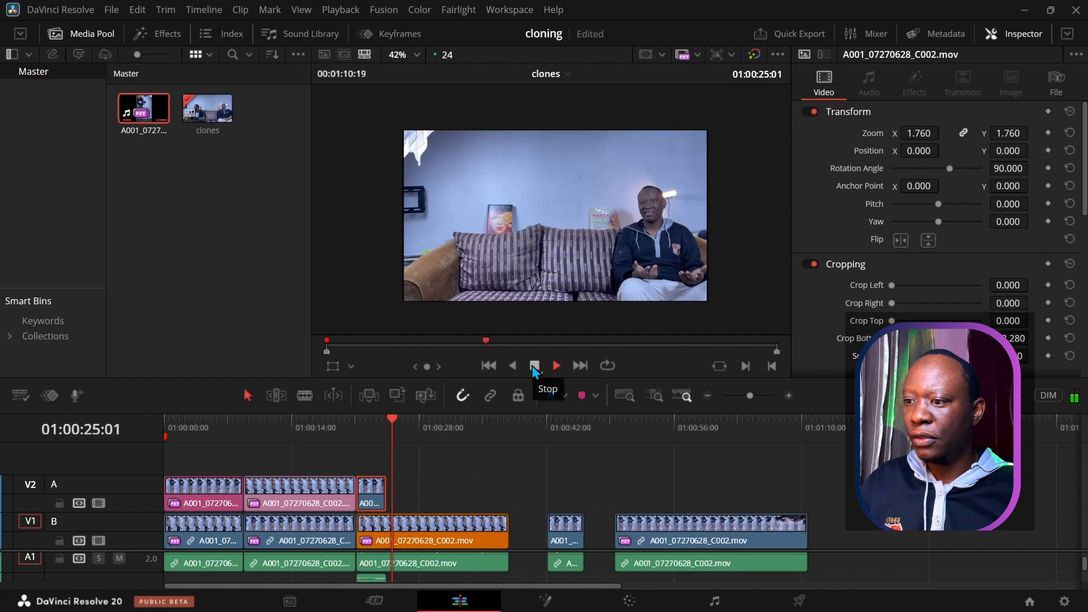
click(531, 366)
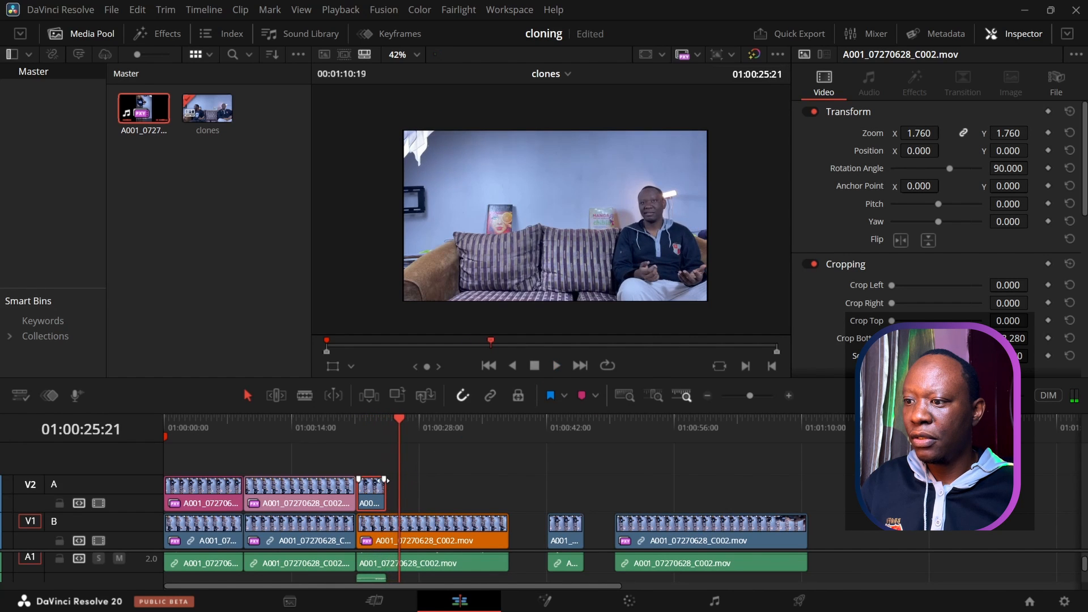
Step: Extend the V2 piece's end to about 01:00:25:21 and play back the clone shot
drag(385, 492, 393, 498)
drag(399, 422, 379, 426)
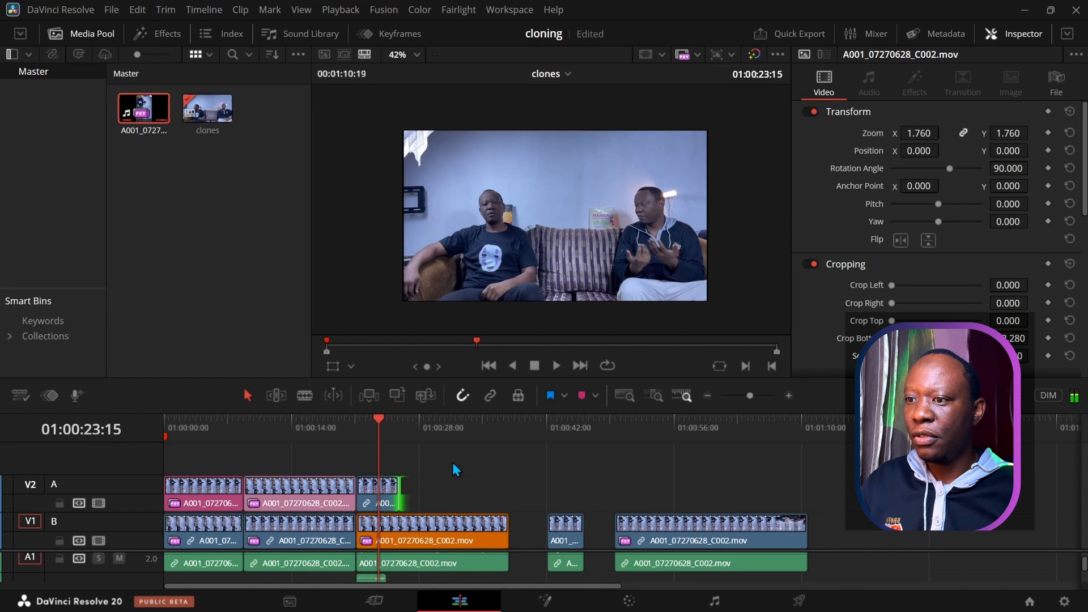
drag(632, 412, 631, 352)
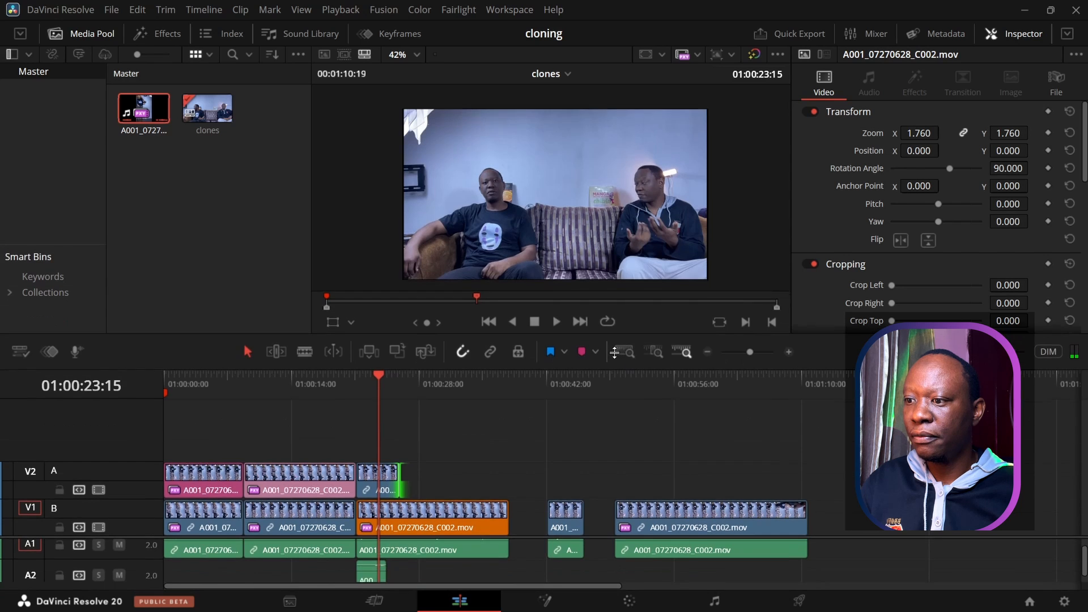
click(555, 306)
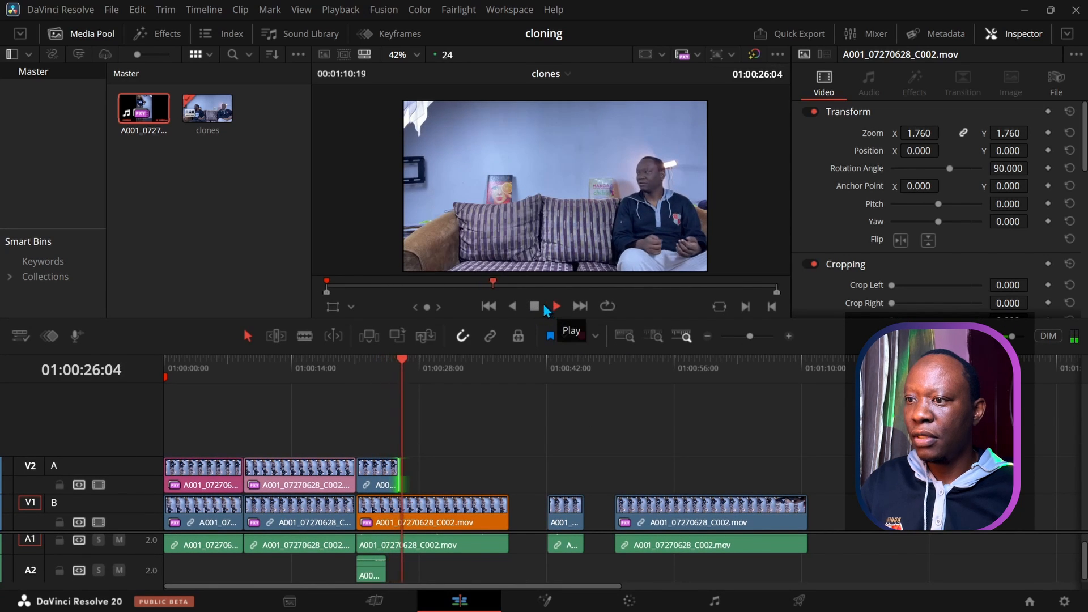
click(534, 306)
drag(410, 359, 618, 367)
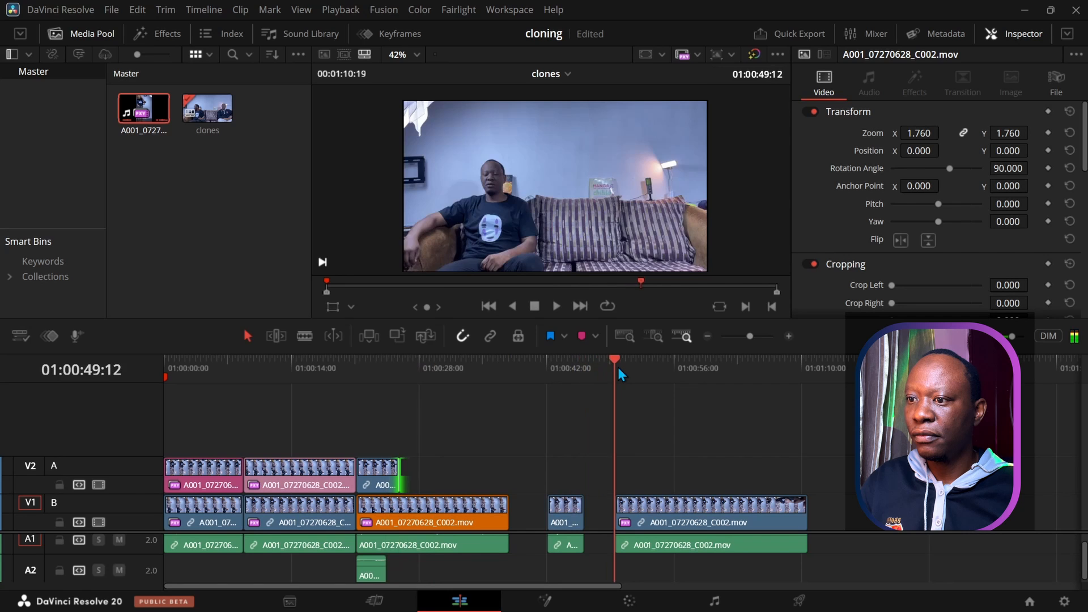
click(554, 307)
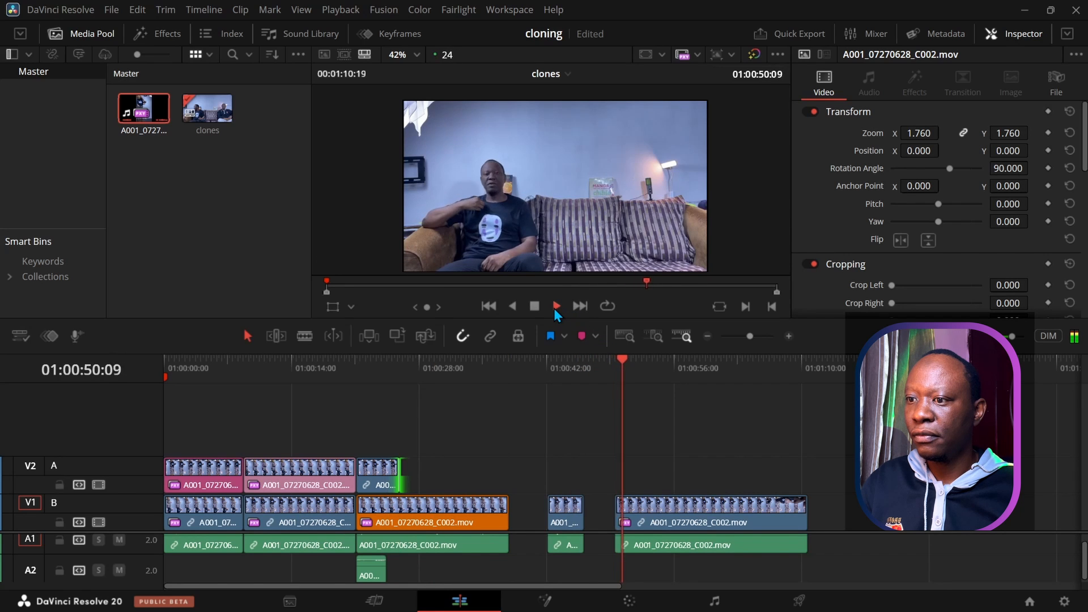
click(536, 310)
drag(643, 361, 390, 378)
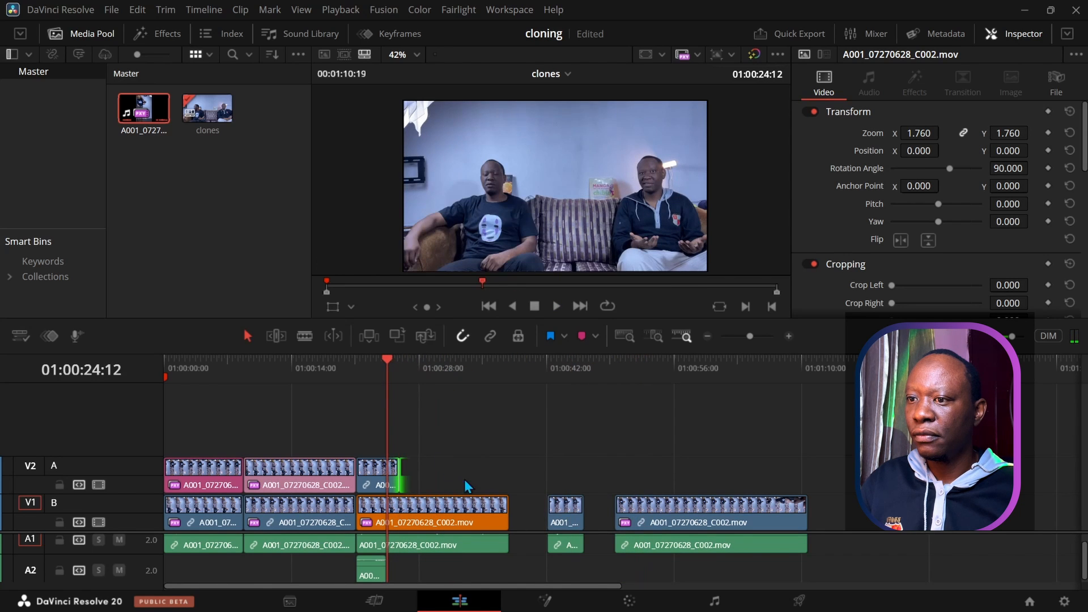
click(640, 362)
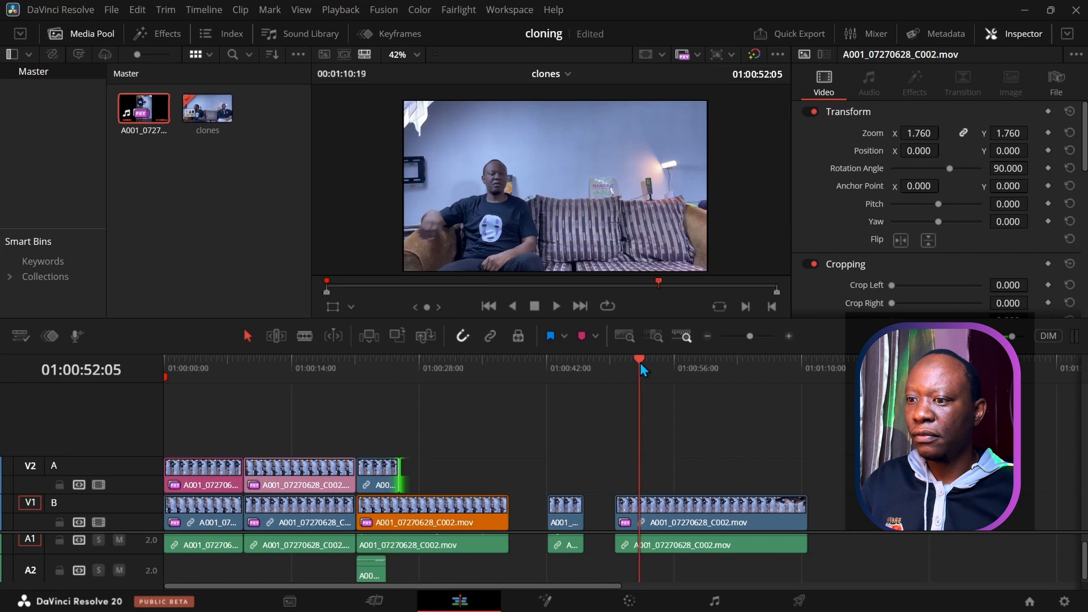
drag(650, 364, 404, 370)
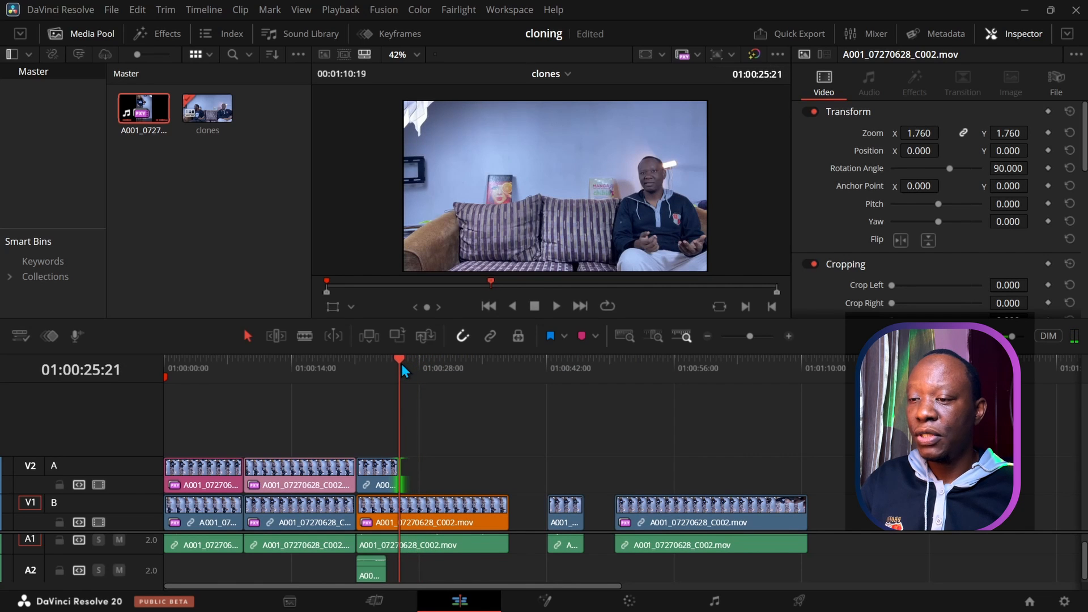
drag(409, 360, 386, 434)
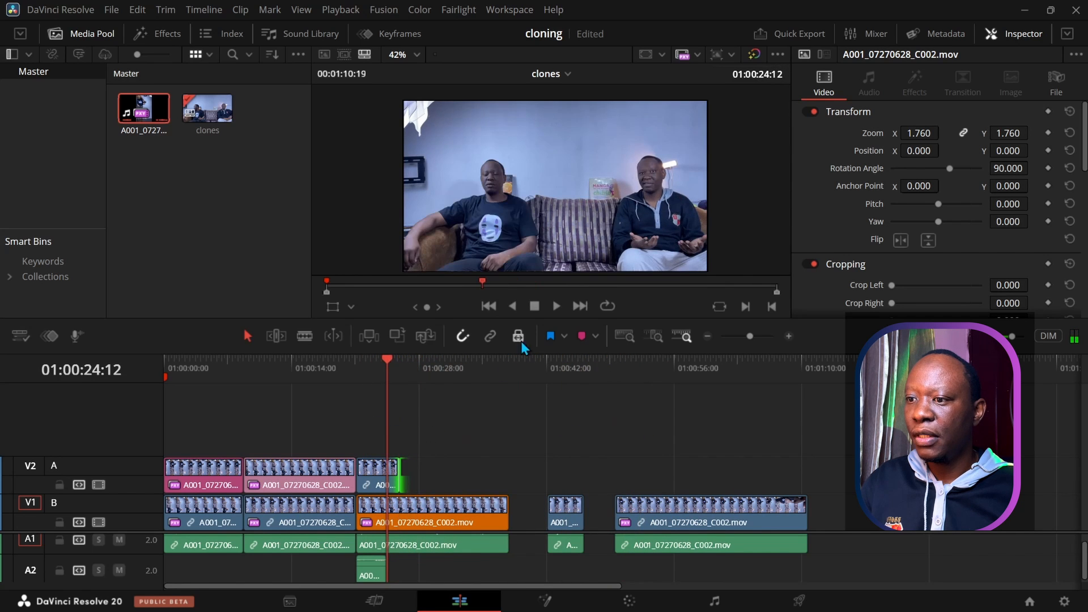
click(556, 306)
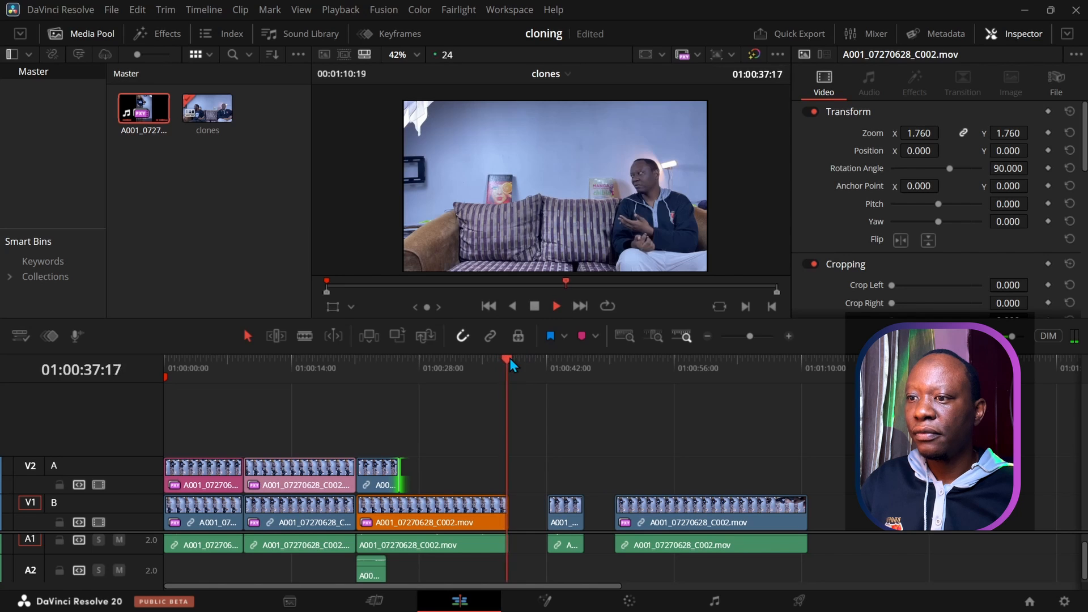
click(408, 381)
drag(406, 379, 357, 383)
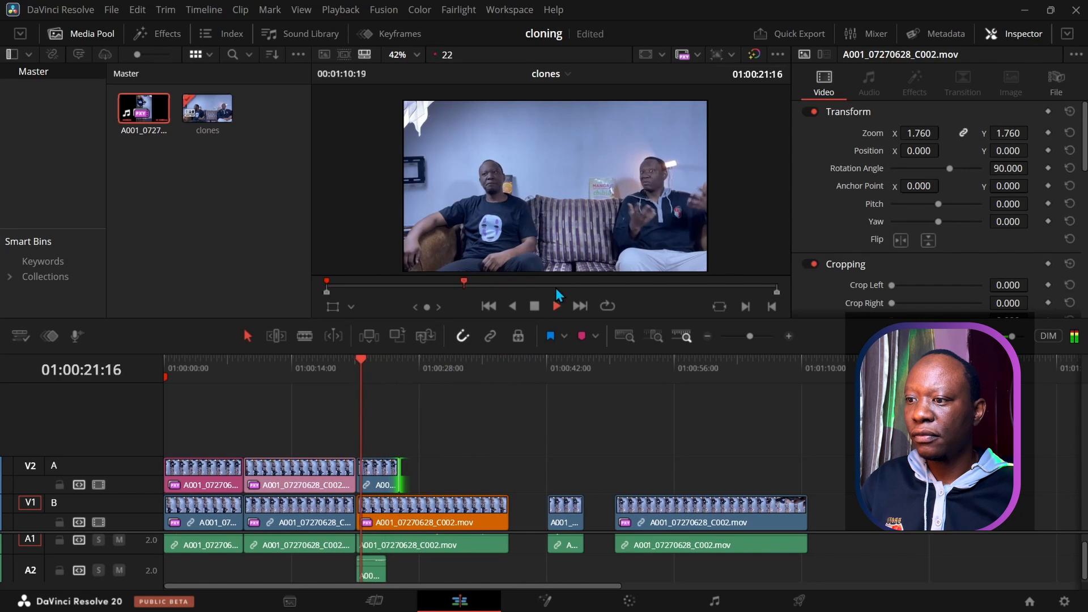
click(534, 307)
drag(416, 358, 388, 364)
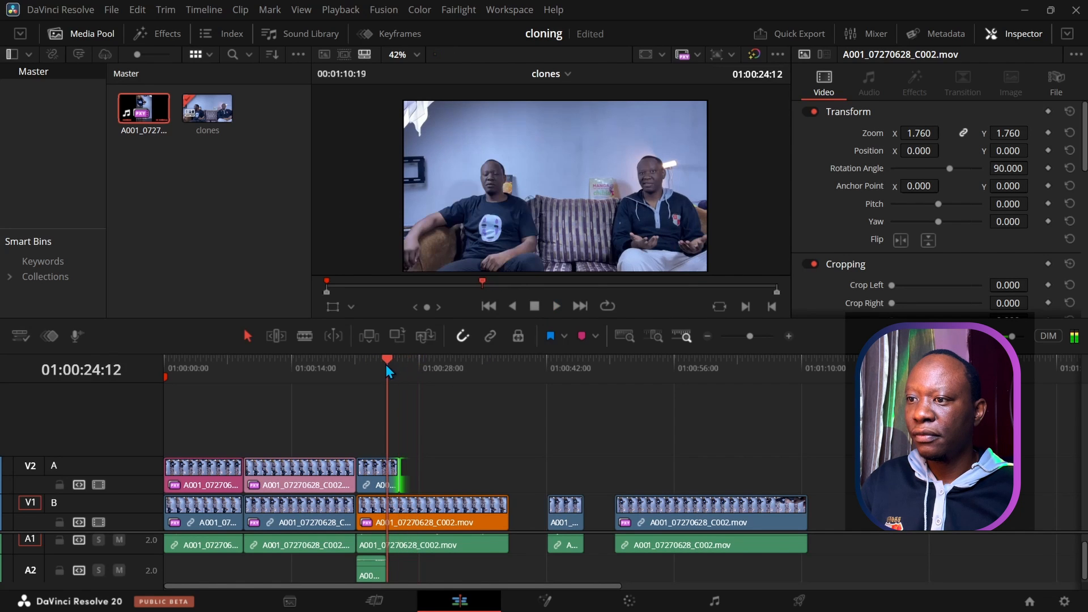
click(557, 306)
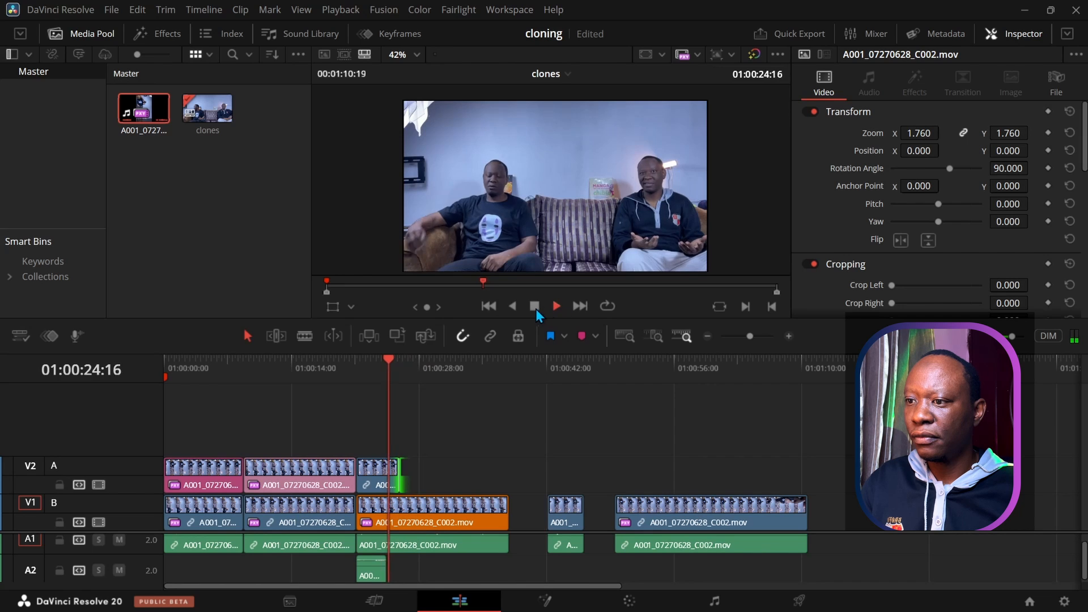
click(533, 308)
drag(399, 358, 356, 359)
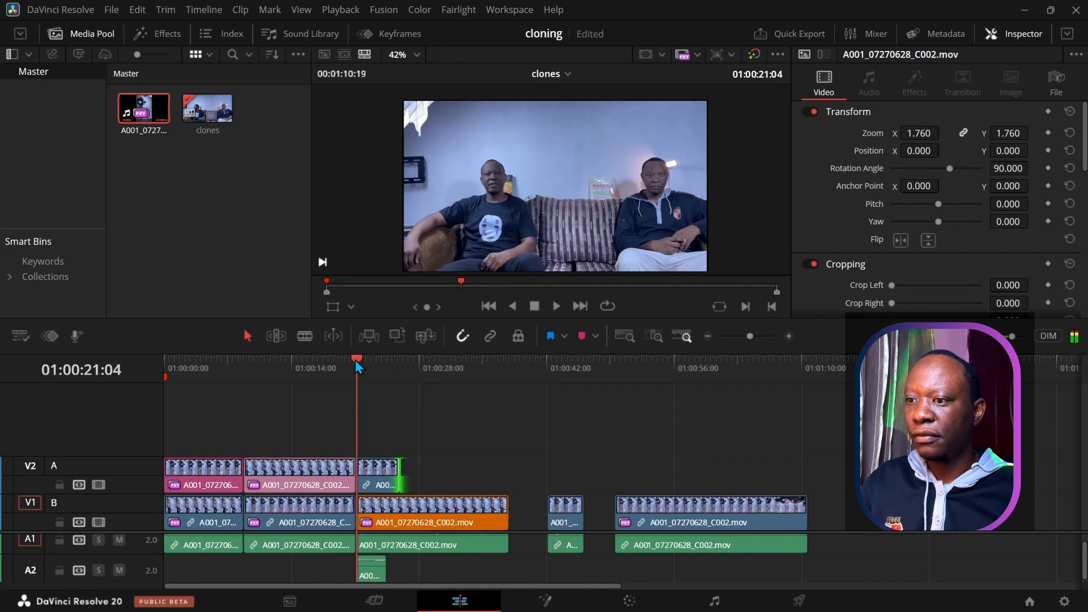
click(556, 306)
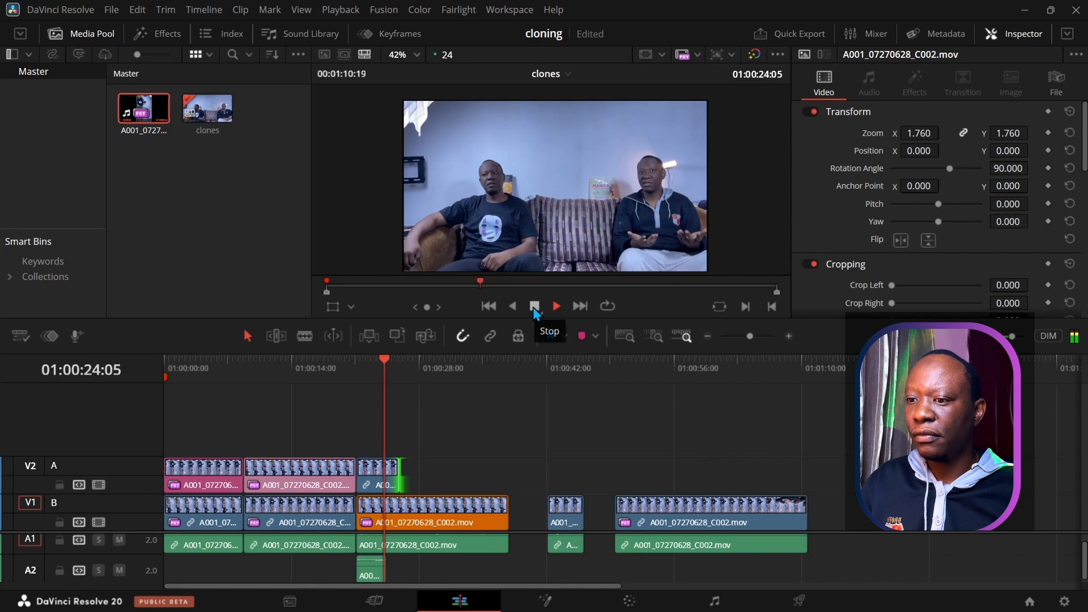
click(534, 306)
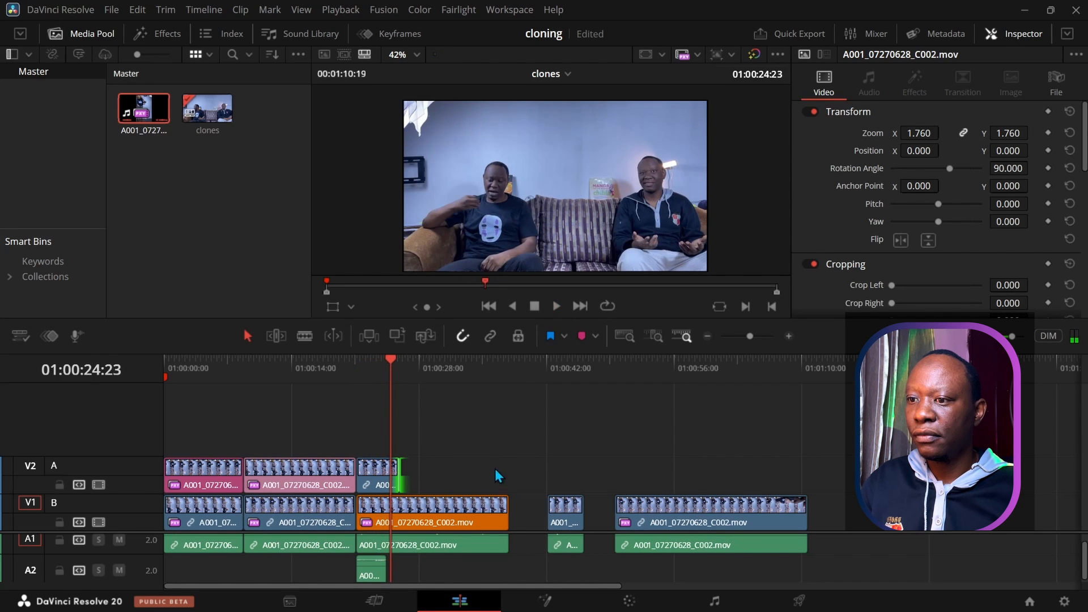
click(614, 359)
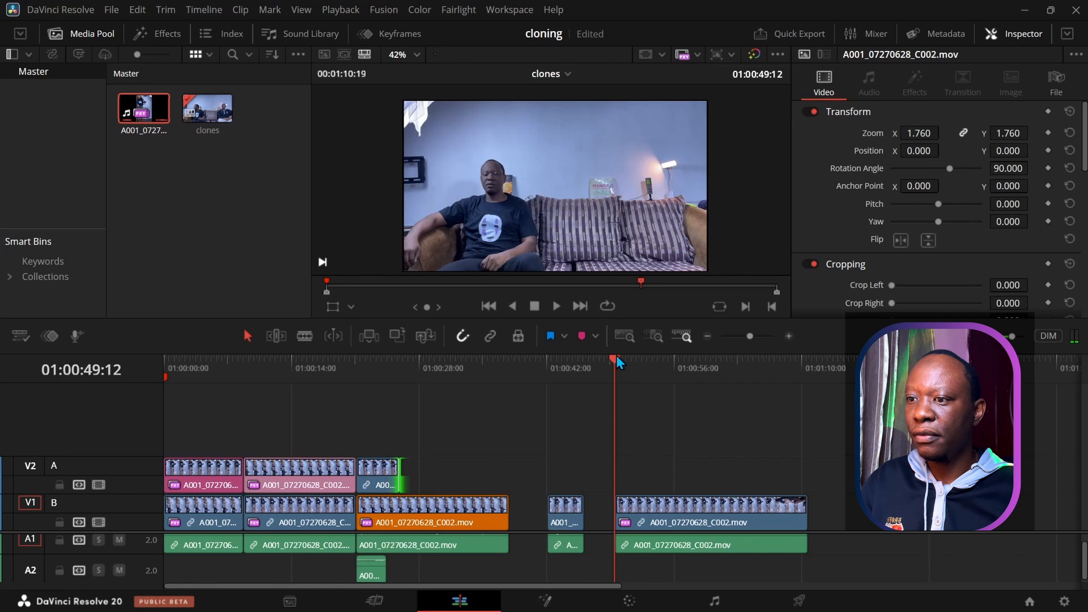
click(553, 307)
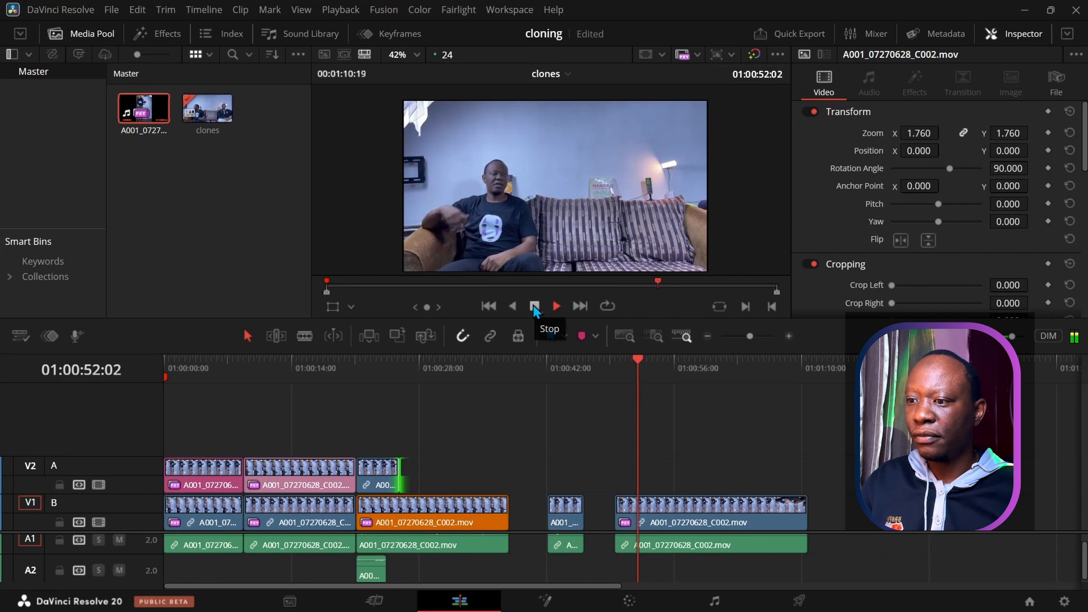
click(534, 307)
drag(642, 370, 394, 363)
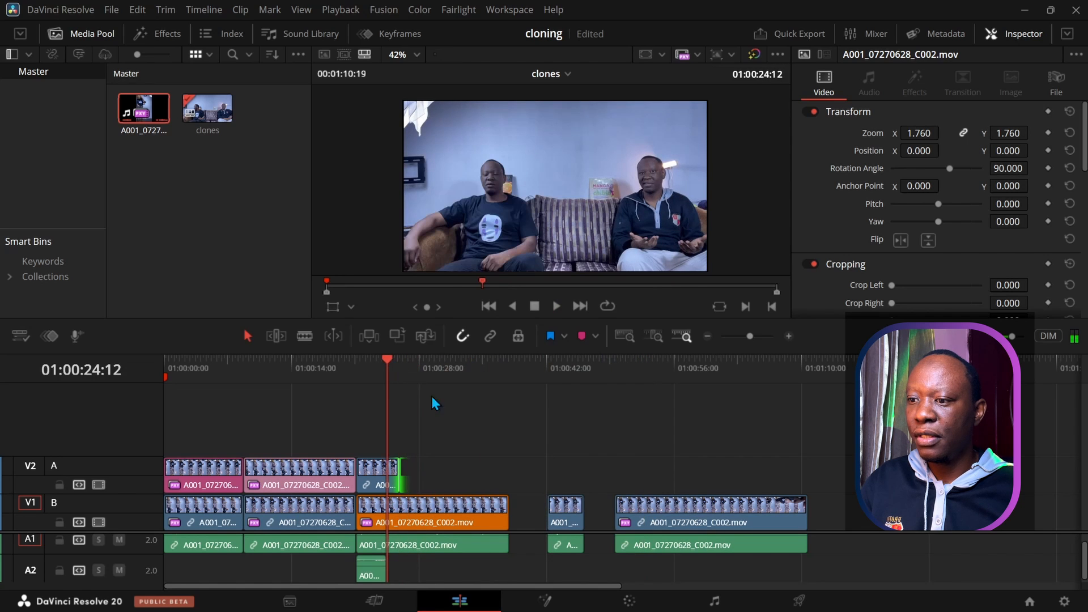
Step: Zoom into the clone section, review it, and park the playhead at 01:00:24:12
click(788, 336)
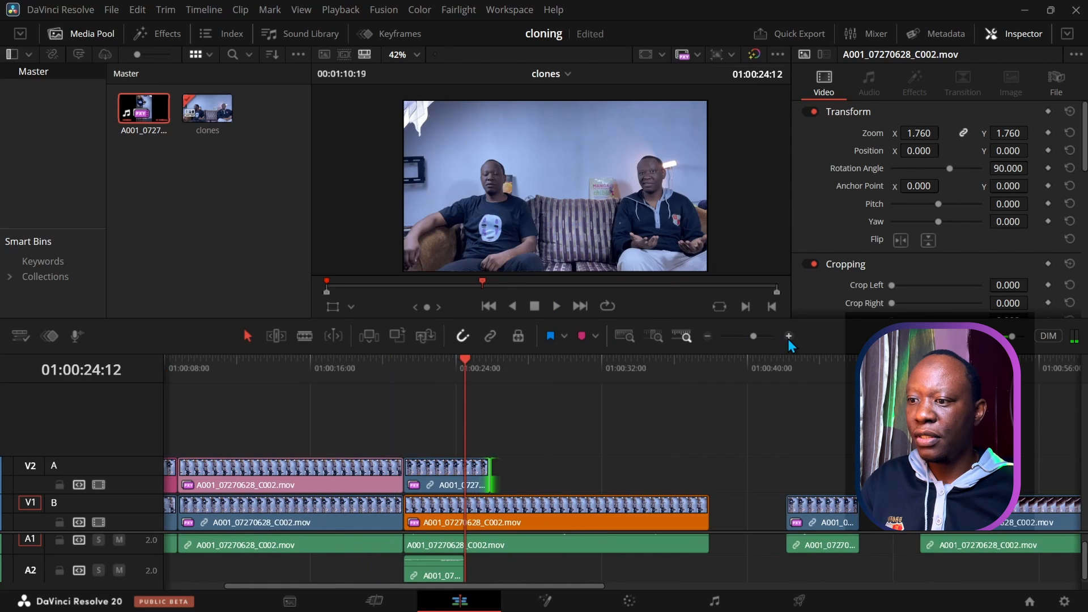
click(788, 337)
drag(545, 361, 423, 373)
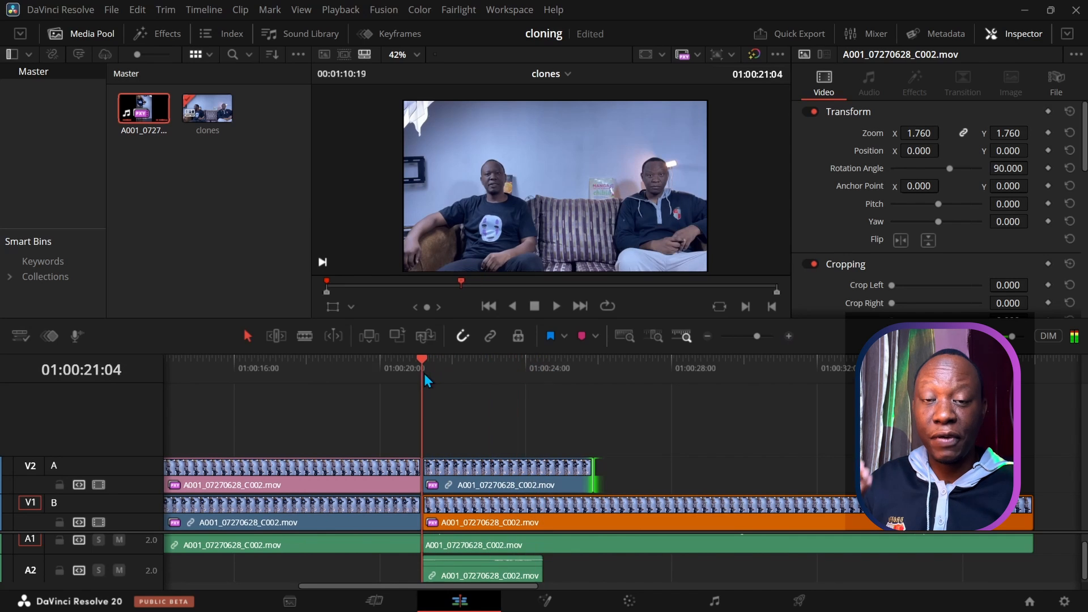
click(554, 307)
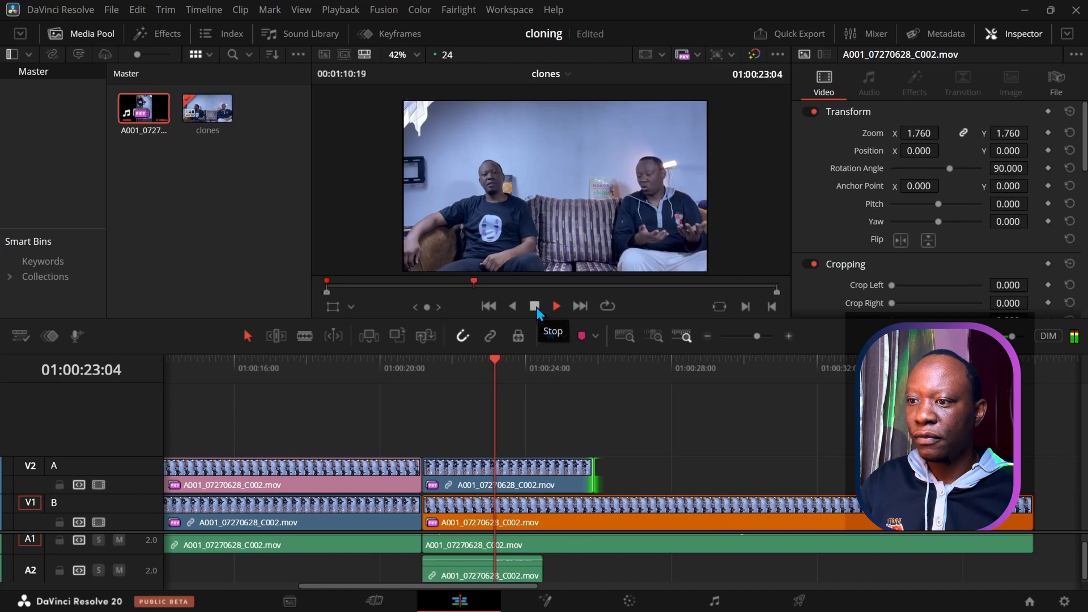
click(536, 307)
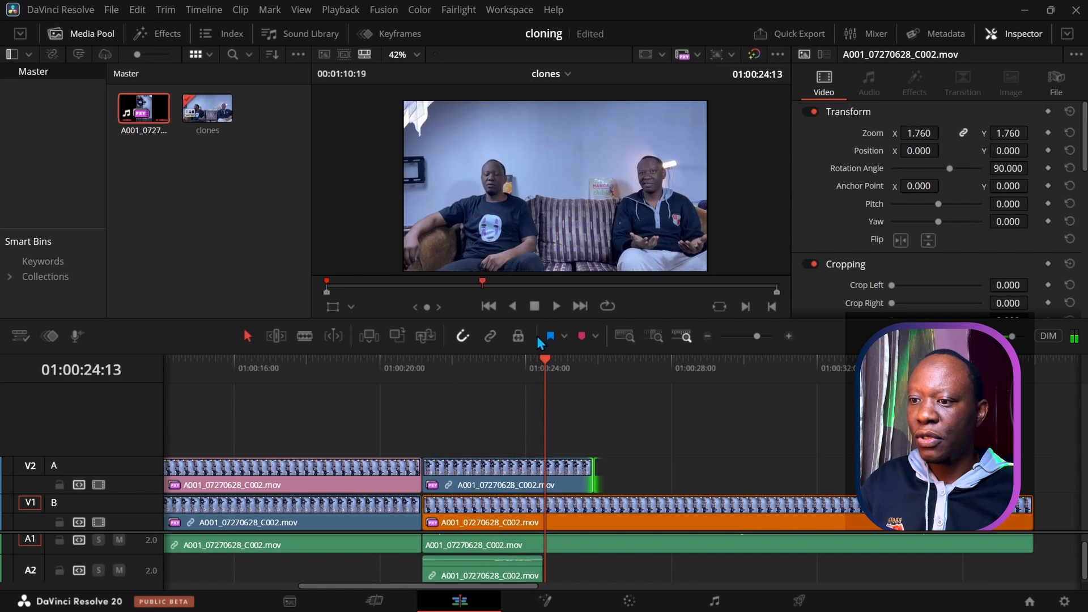
click(544, 355)
Step: Split the second V2 clip at the playhead, delete its tail, and fit the whole timeline
click(557, 472)
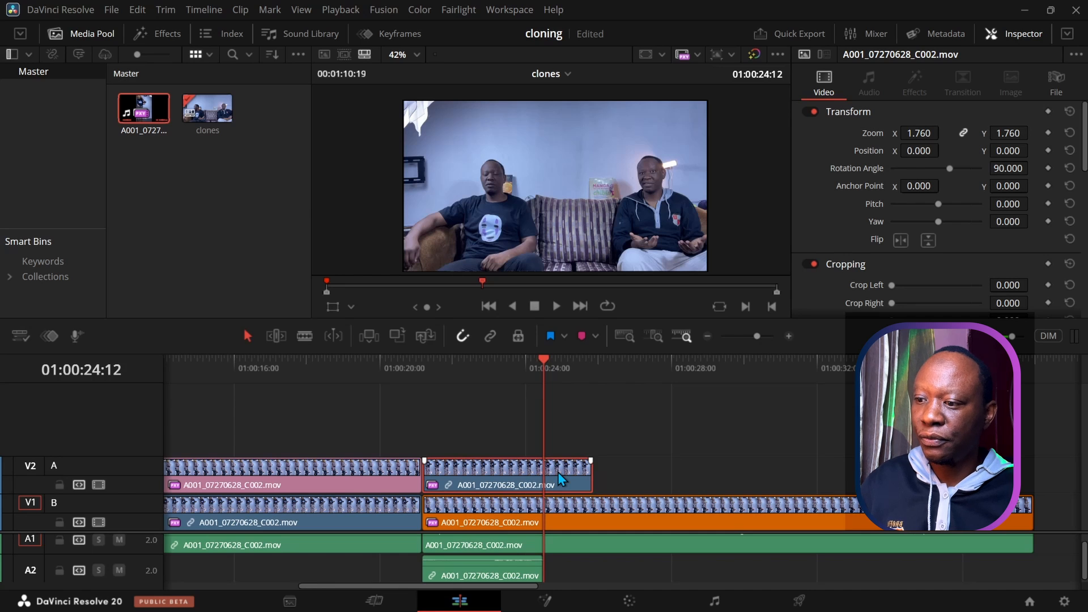
key(ctrl+b)
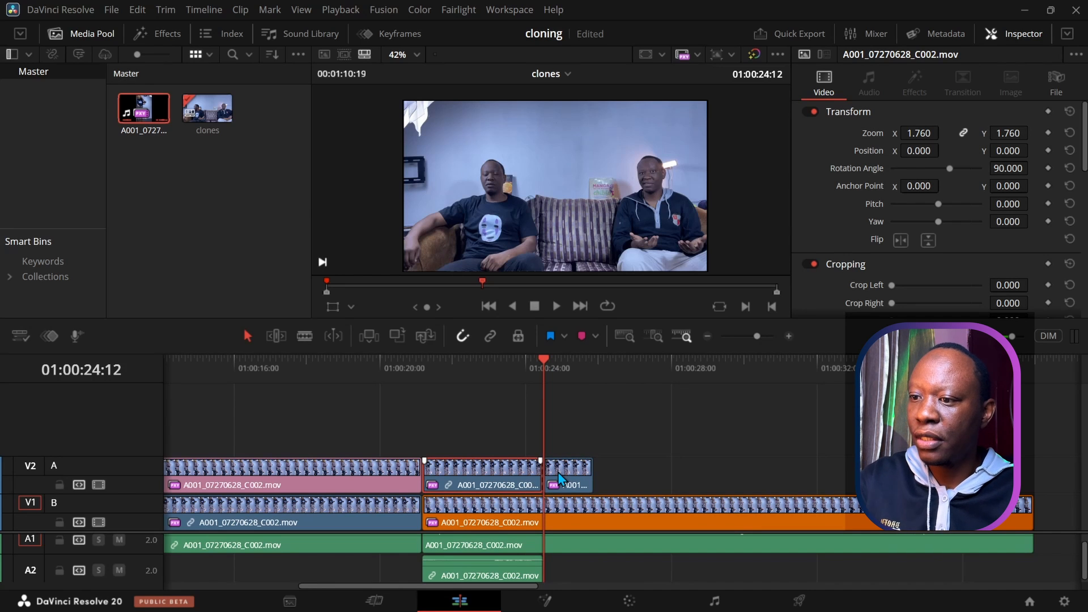
click(559, 479)
key(Delete)
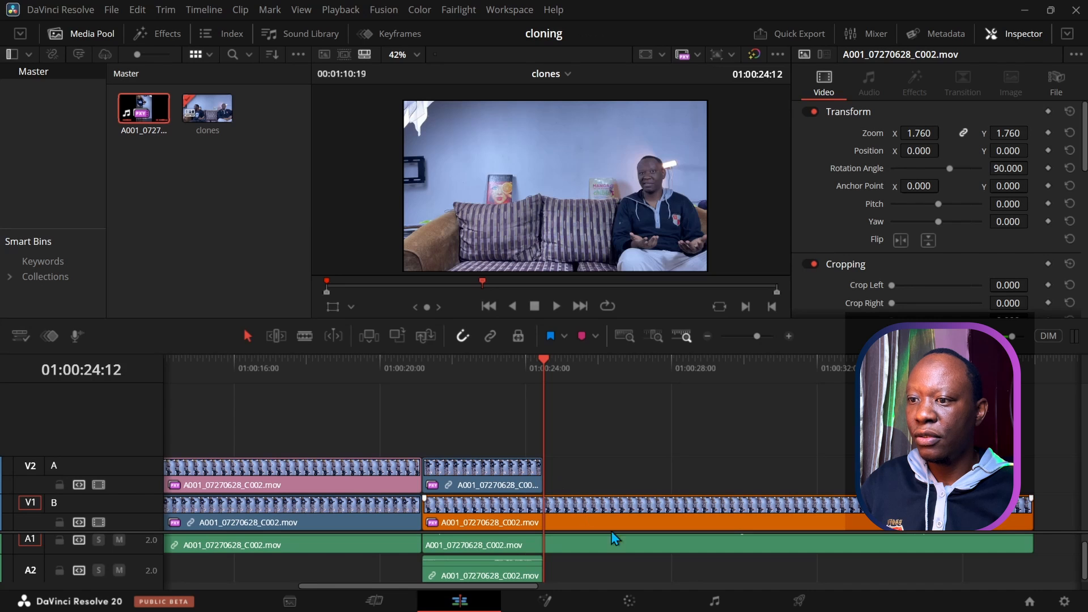
scroll(634, 552, up, 2)
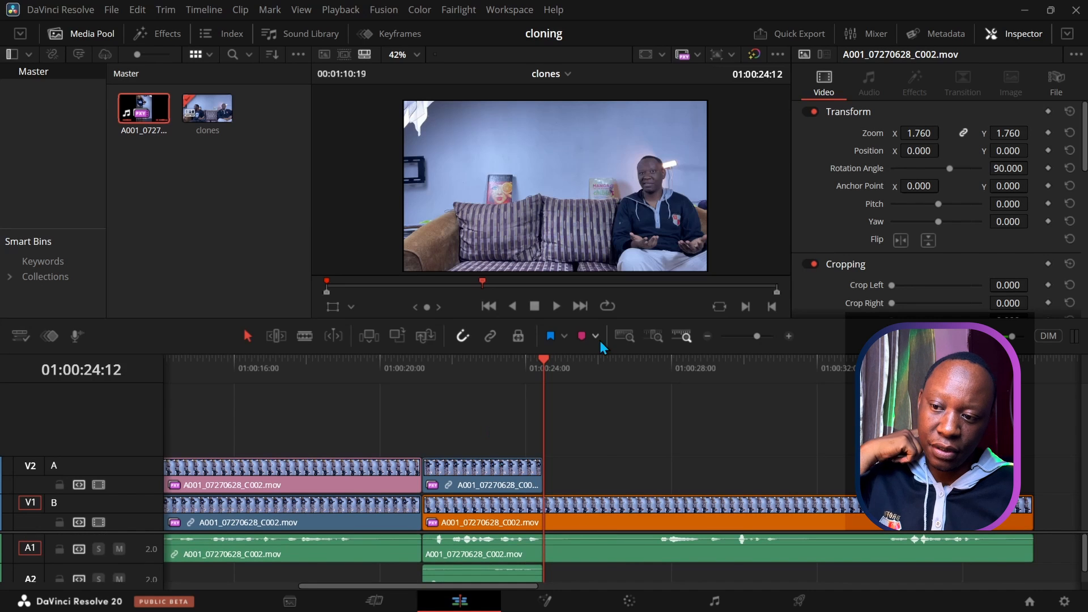
click(623, 335)
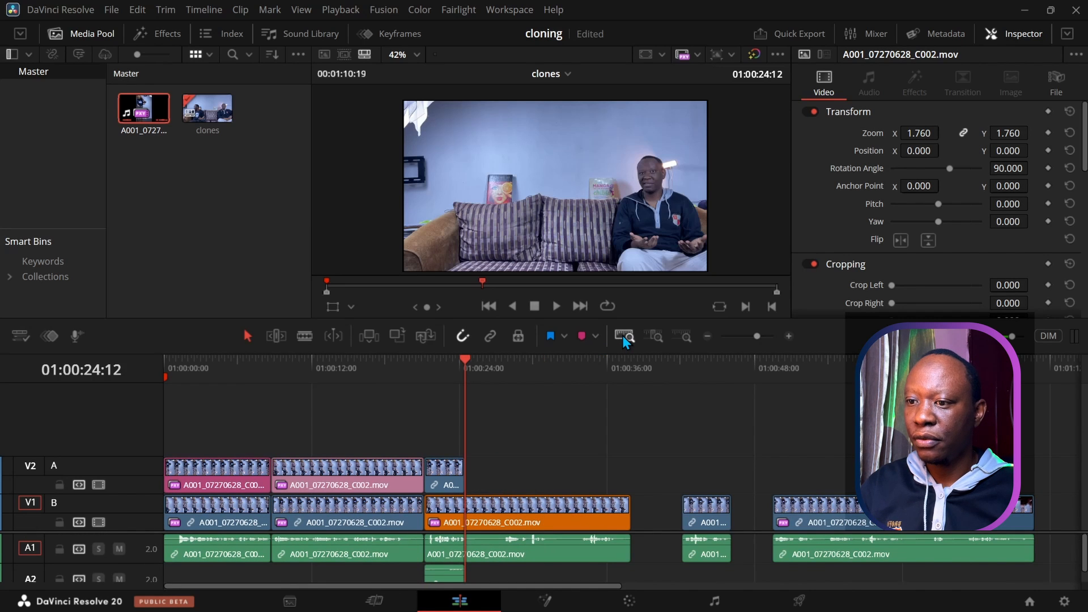
Step: Move the short V1 clip near 00:42 onto V2 after 01:00:24, with its audio on A2
click(682, 369)
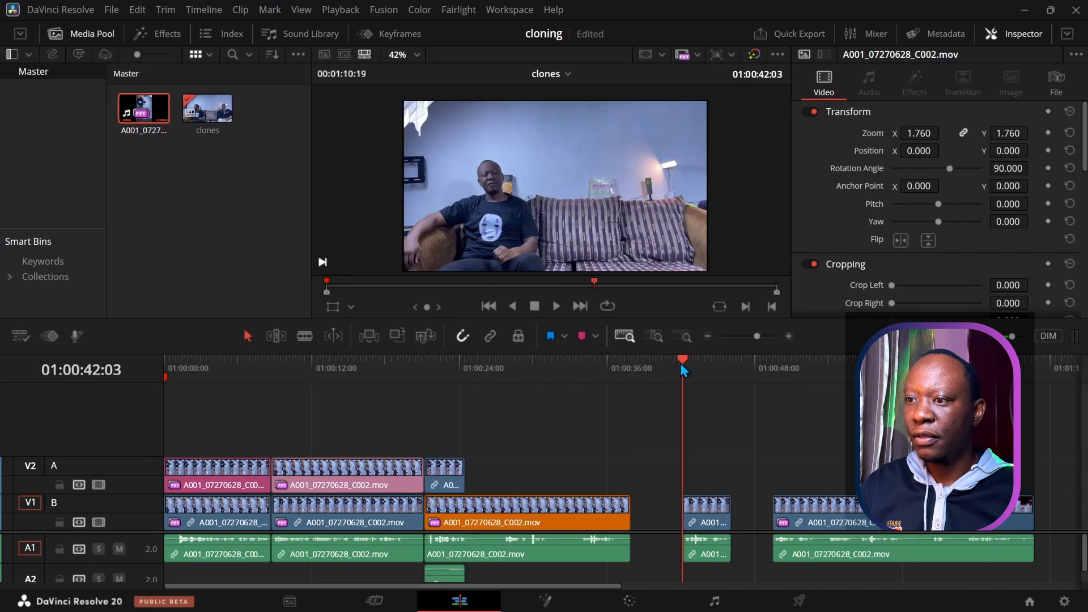
click(554, 307)
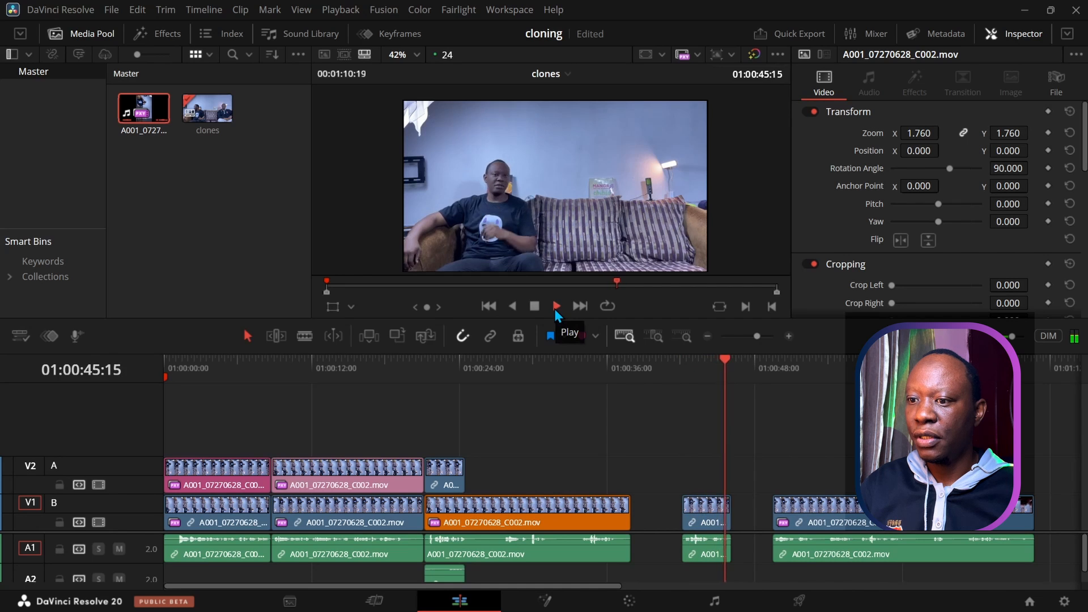
click(538, 308)
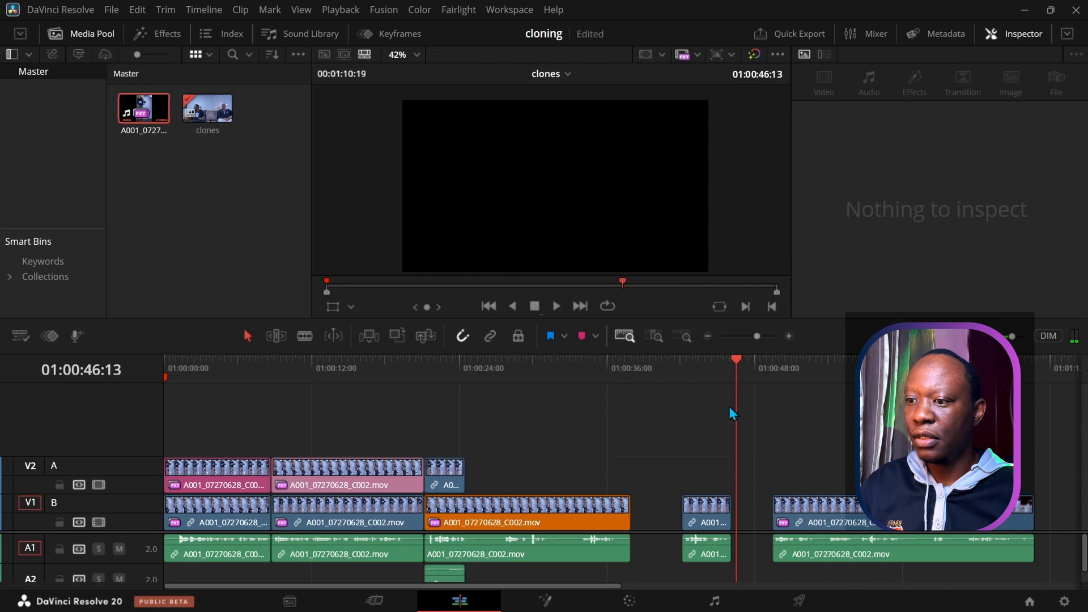
drag(705, 512, 489, 481)
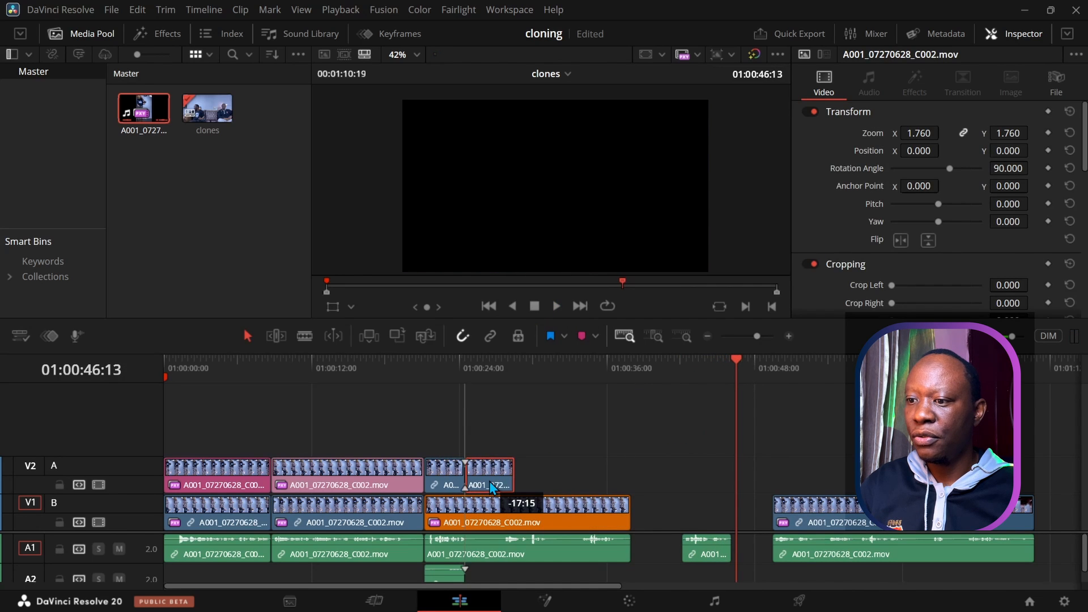
drag(709, 556, 495, 575)
Step: Play the clone section from 01:00:21:23 to check the moved clip
click(434, 358)
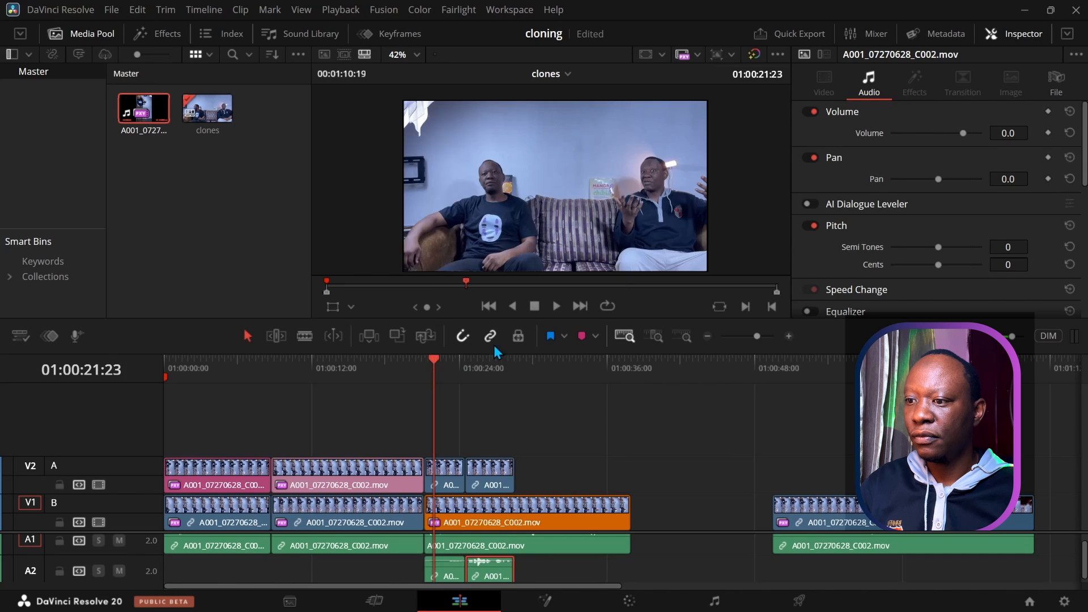
click(554, 312)
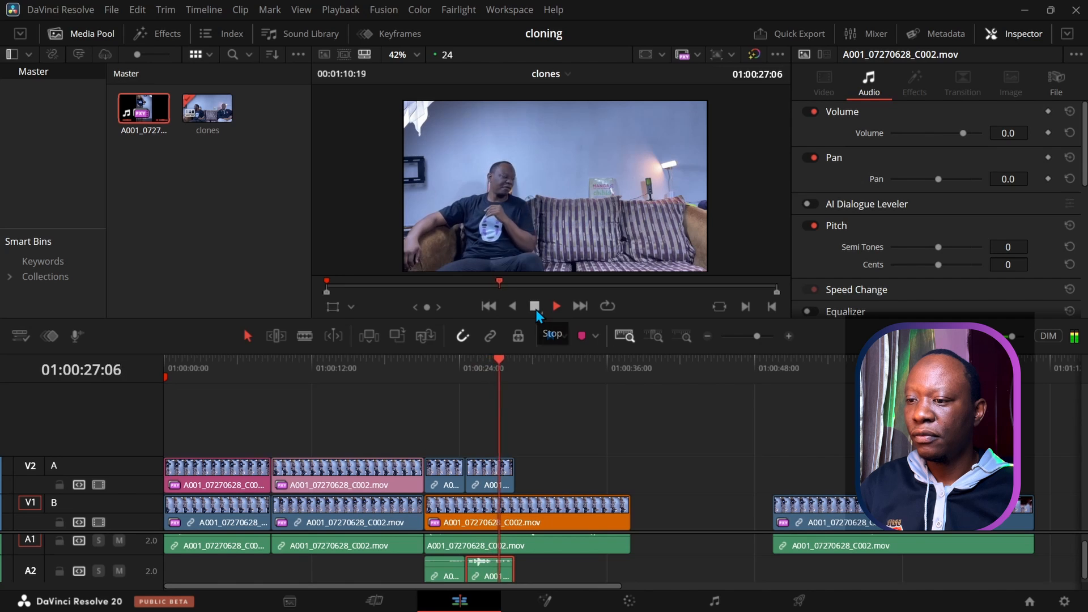
click(535, 310)
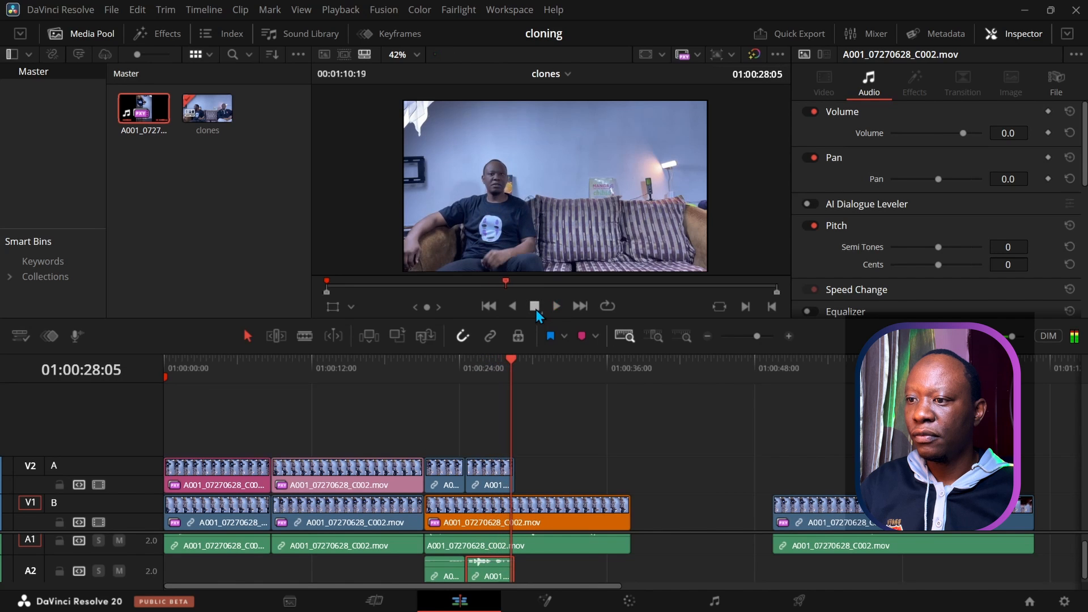
Step: Select the moved V2 clip, enlarge the viewer, and raise its Crop Bottom
click(484, 477)
drag(511, 358, 465, 362)
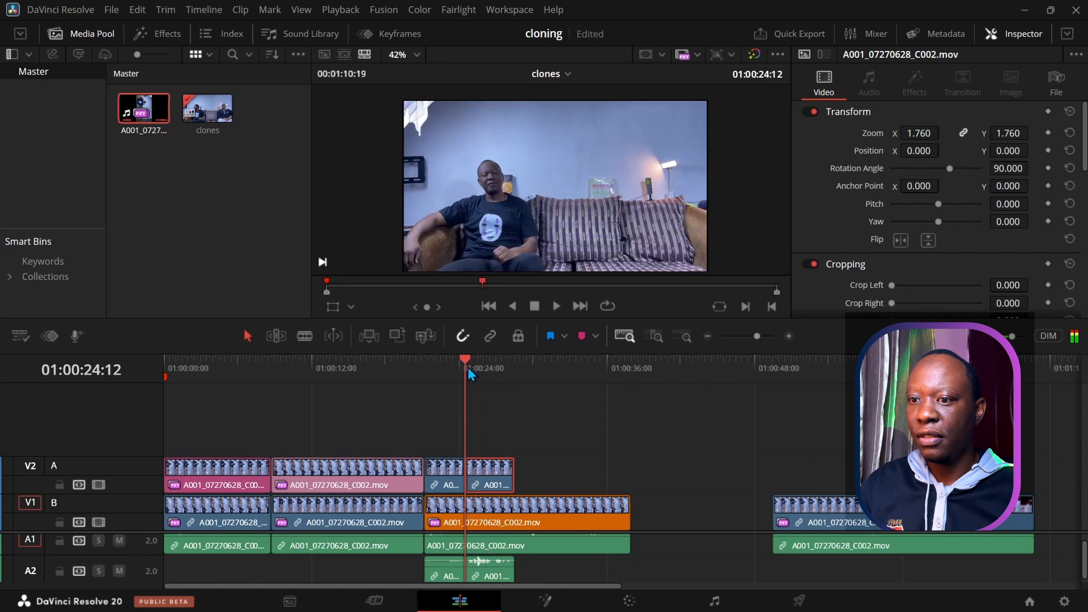
drag(863, 318, 863, 384)
drag(892, 339, 939, 338)
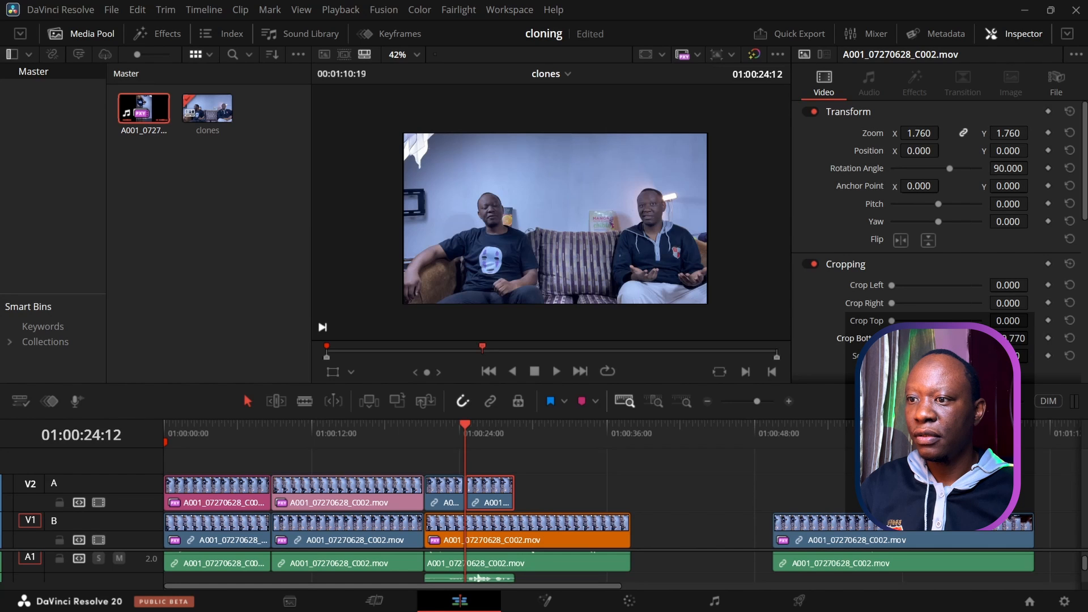
Step: Push Crop Bottom to about .790 and play back from 01:00:22:00 to review
drag(938, 339, 941, 338)
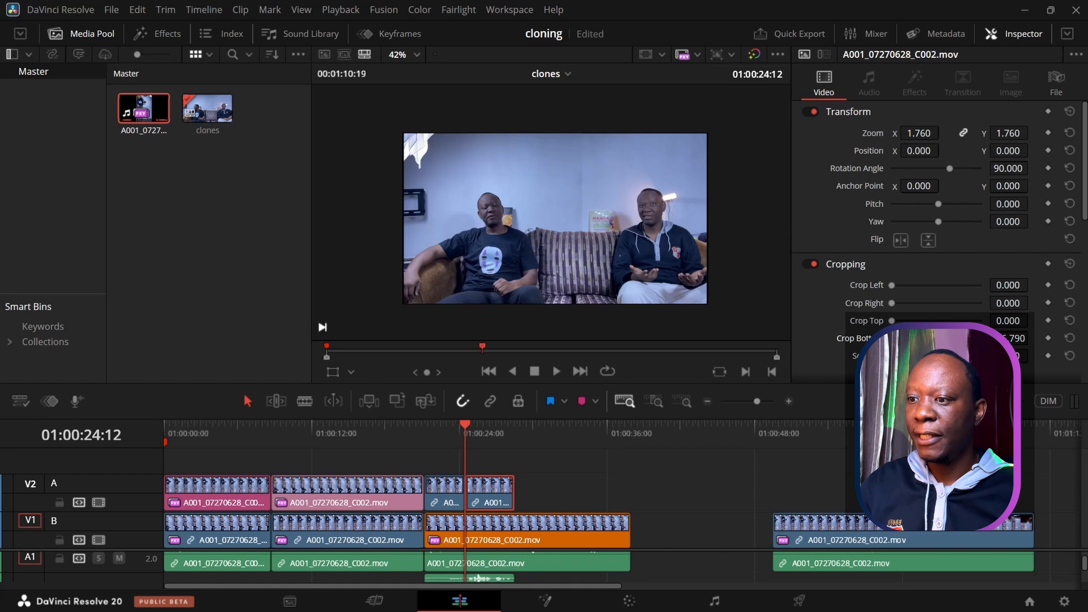
click(435, 439)
click(556, 371)
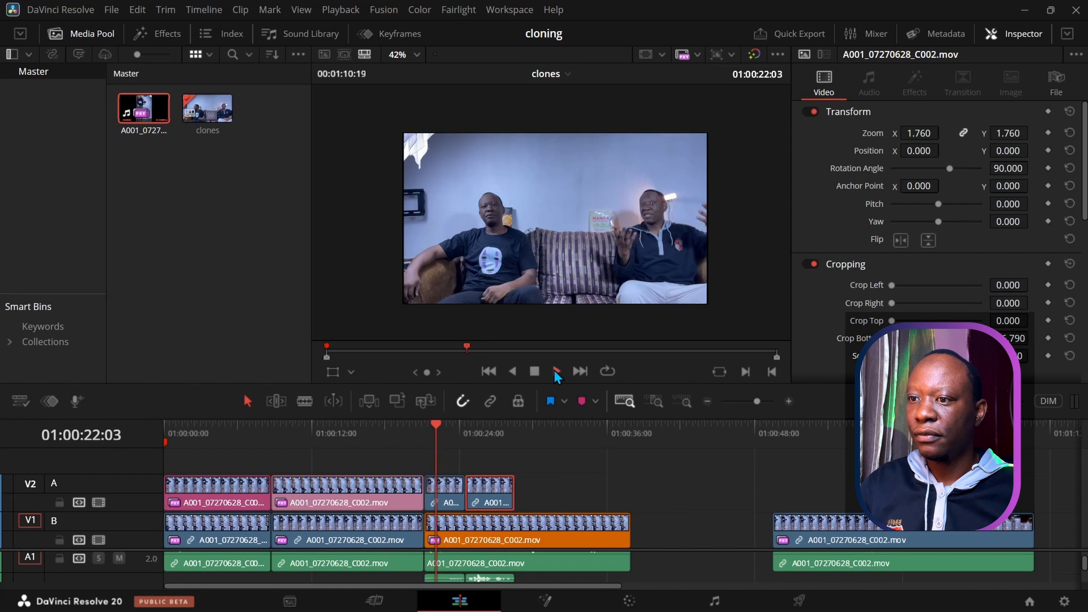
scroll(559, 294, up, 1)
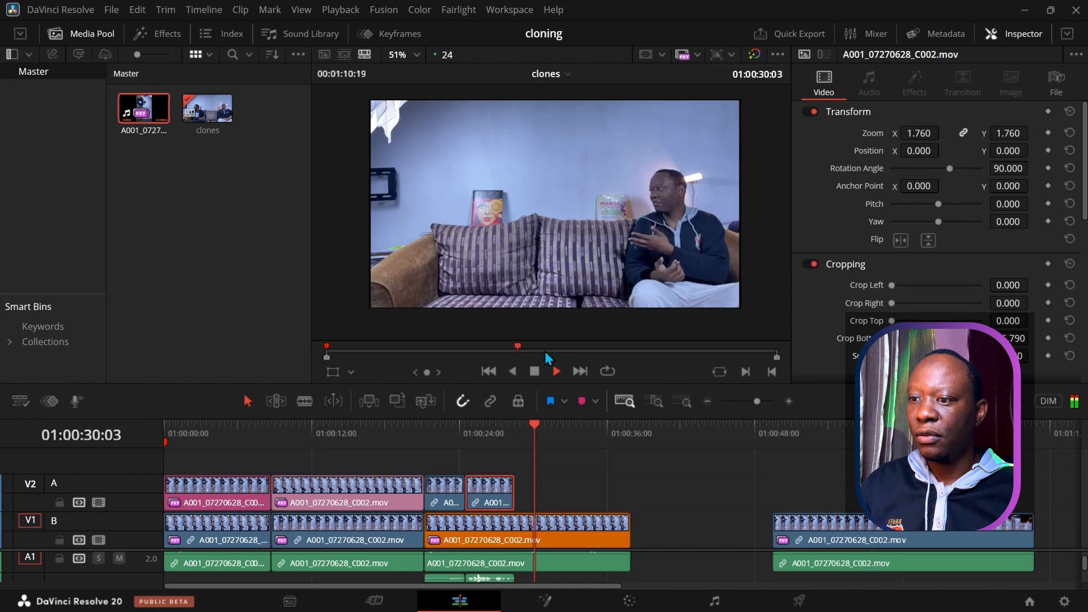
Step: Split the final A001_07270628_C002.mov clip on V1/A1 at 01:01:00:11 and select the left piece
key(space)
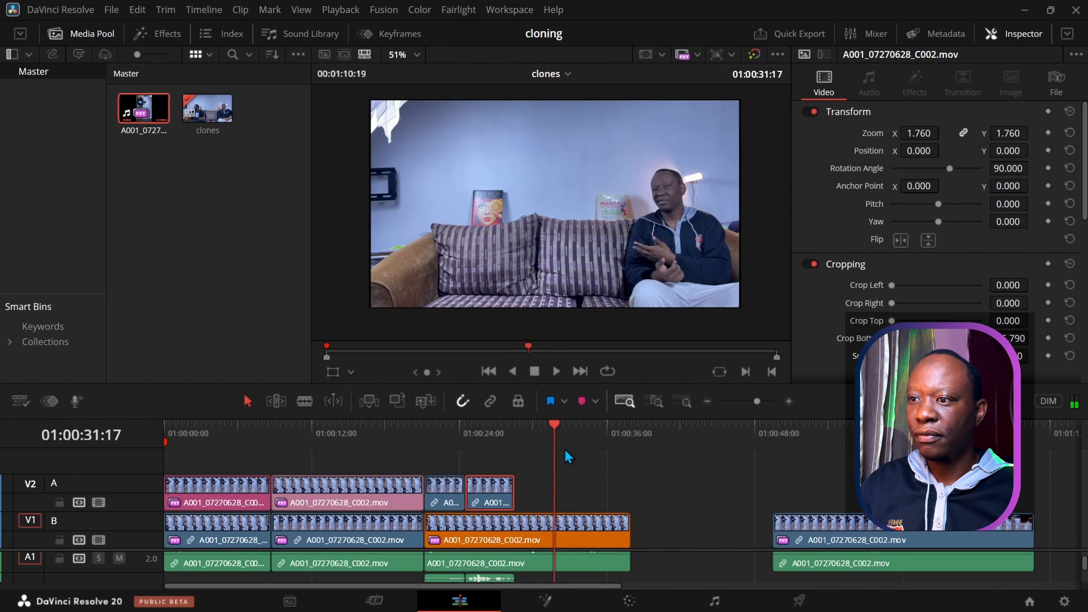
drag(558, 433, 908, 462)
click(866, 566)
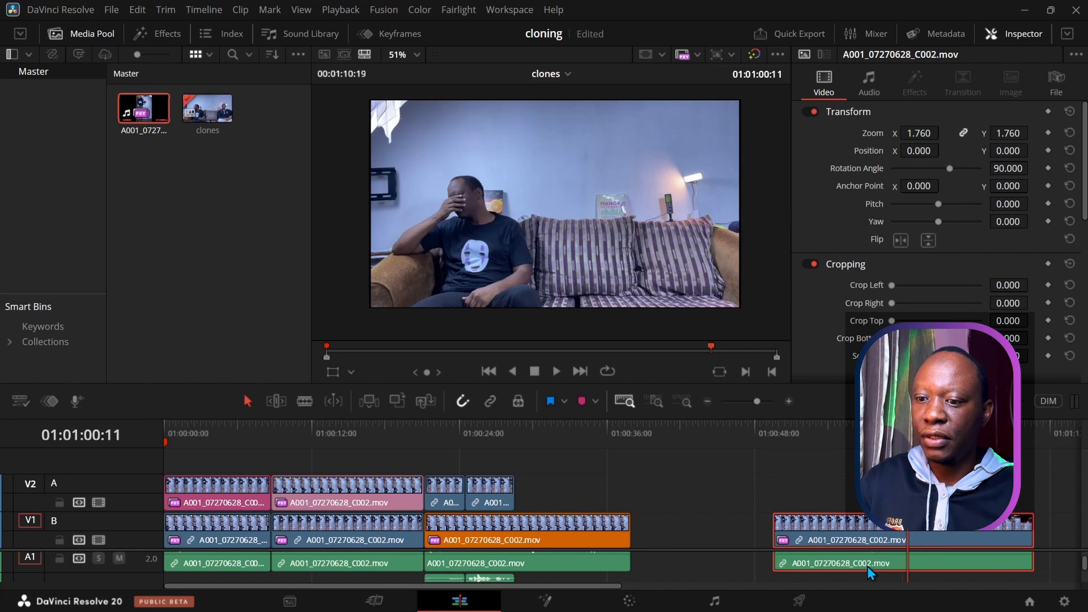
key(ctrl+b)
click(830, 571)
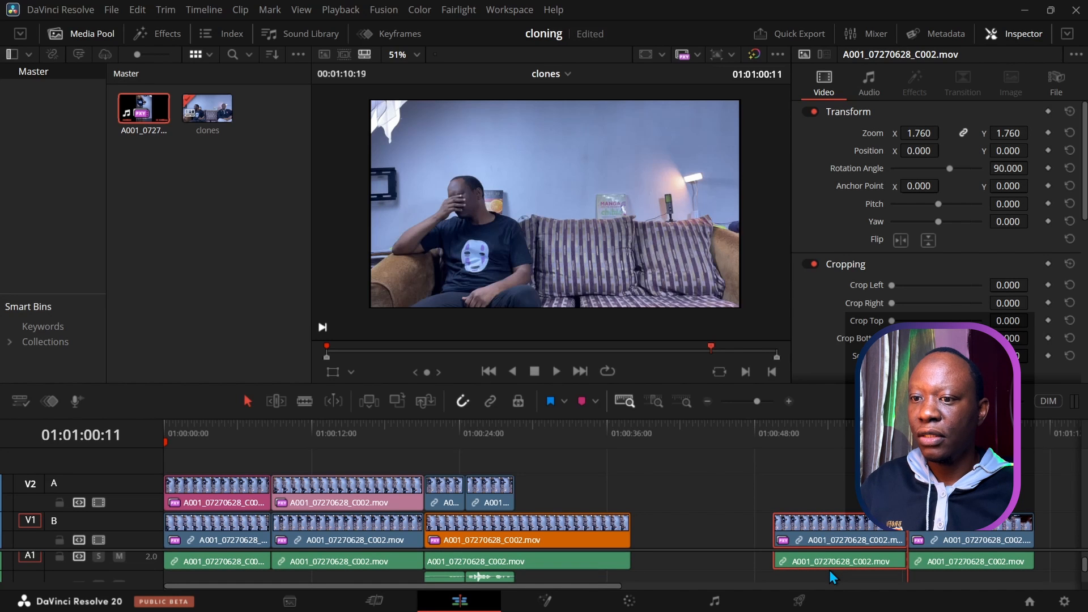
Step: Delete the left piece and move the end piece onto V2 near 01:00:28, its audio on A2
key(BackSpace)
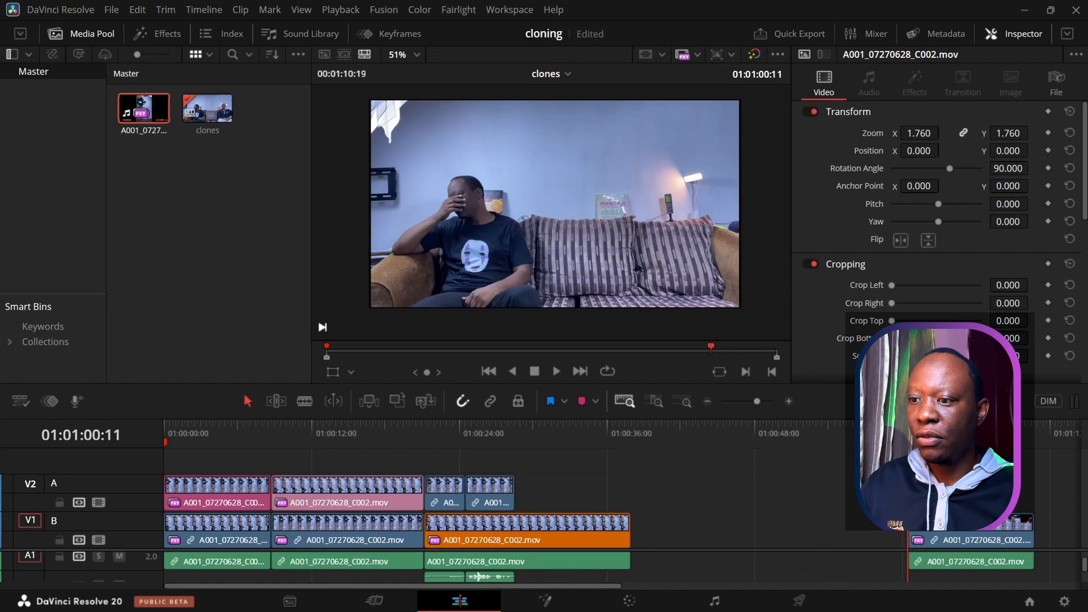
drag(907, 482, 519, 488)
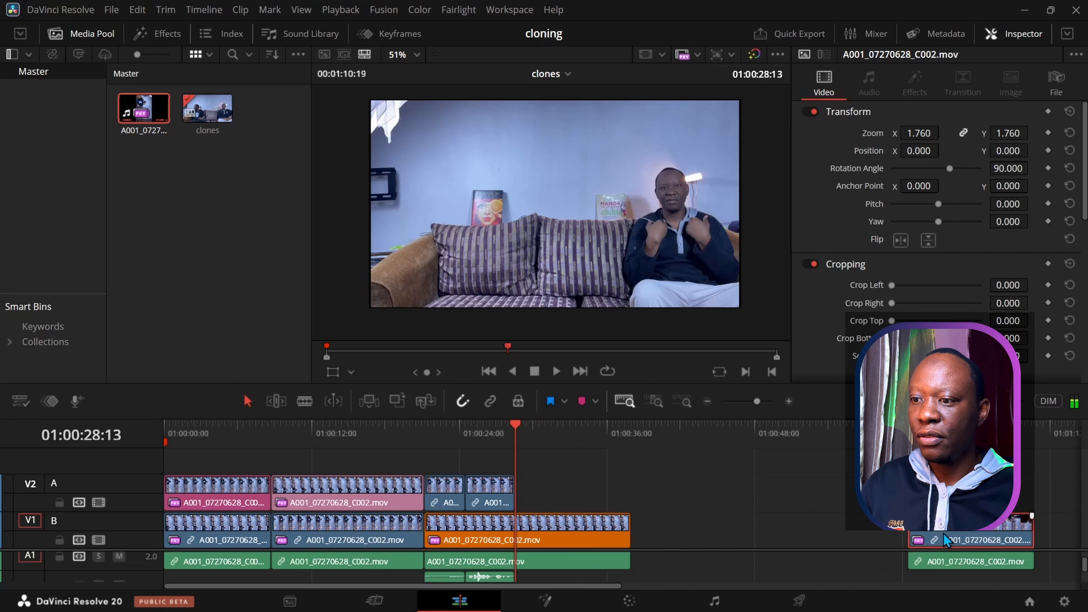
drag(945, 540, 573, 482)
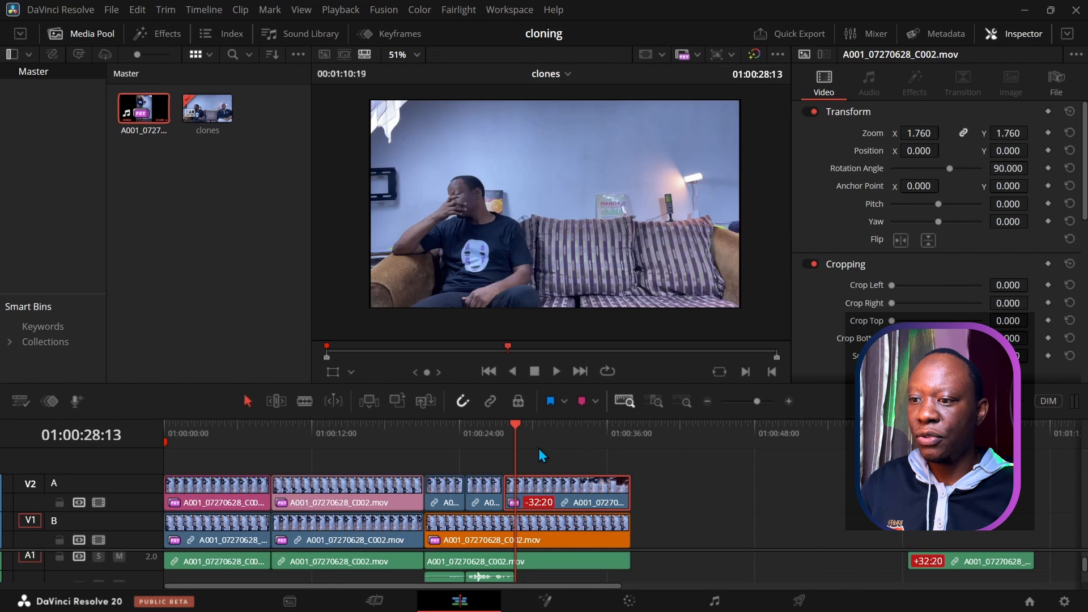
drag(967, 569, 512, 562)
drag(648, 547, 629, 474)
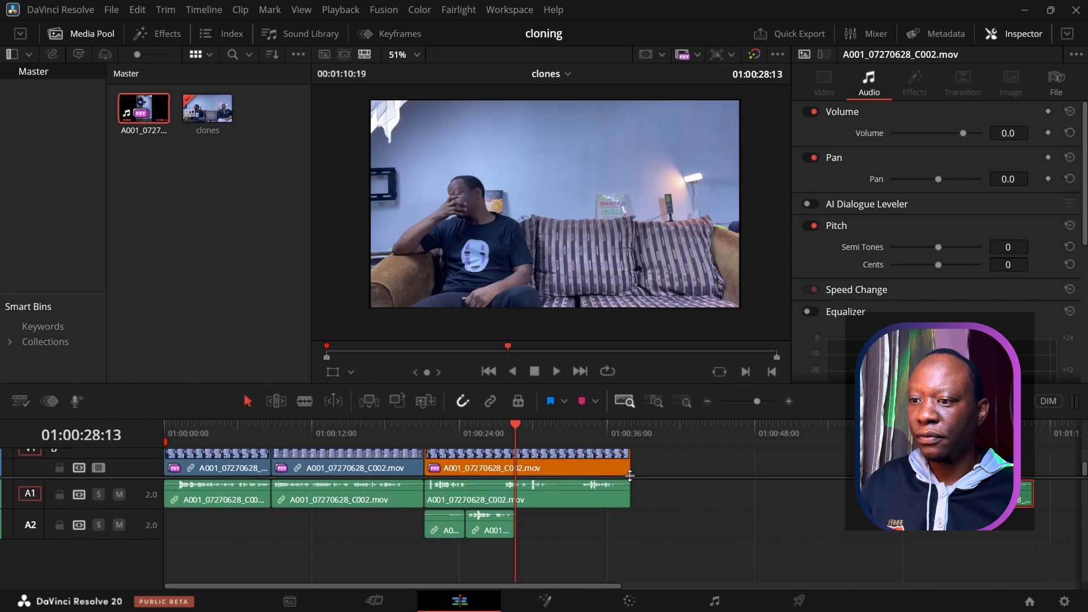
drag(967, 494, 579, 523)
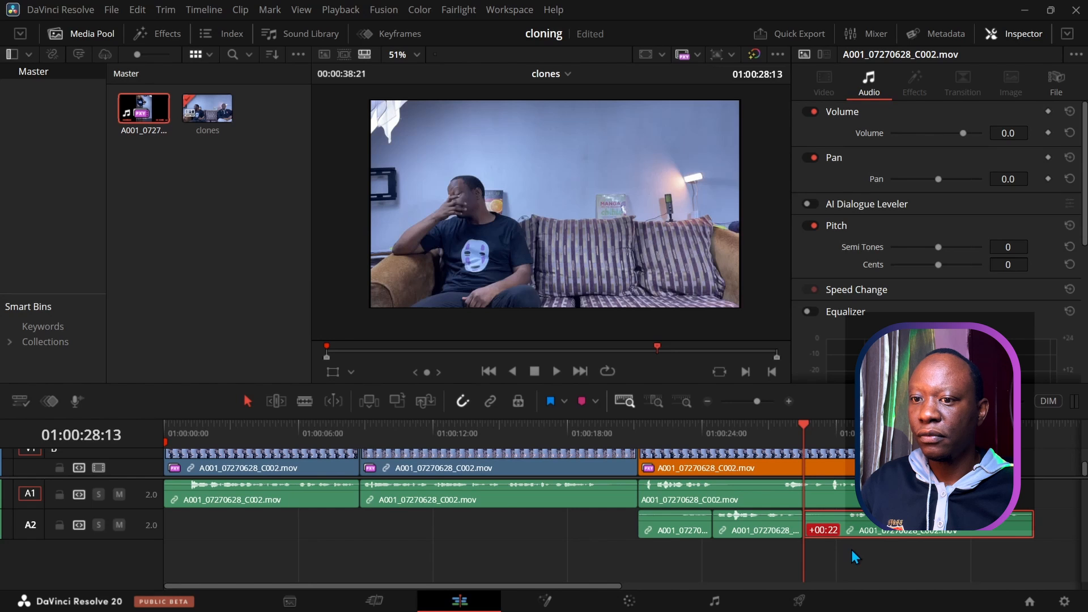
Step: Park at about 01:00:27:15 and select the later V2 clip to show its Video settings
drag(701, 389, 697, 301)
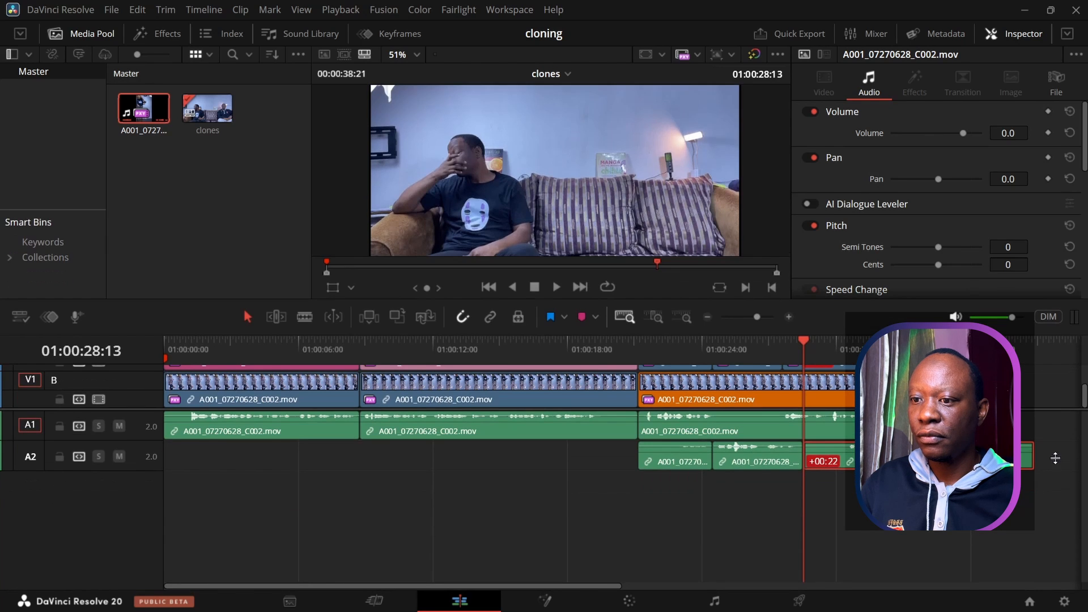
scroll(1040, 460, up, 2)
scroll(1040, 460, up, 2)
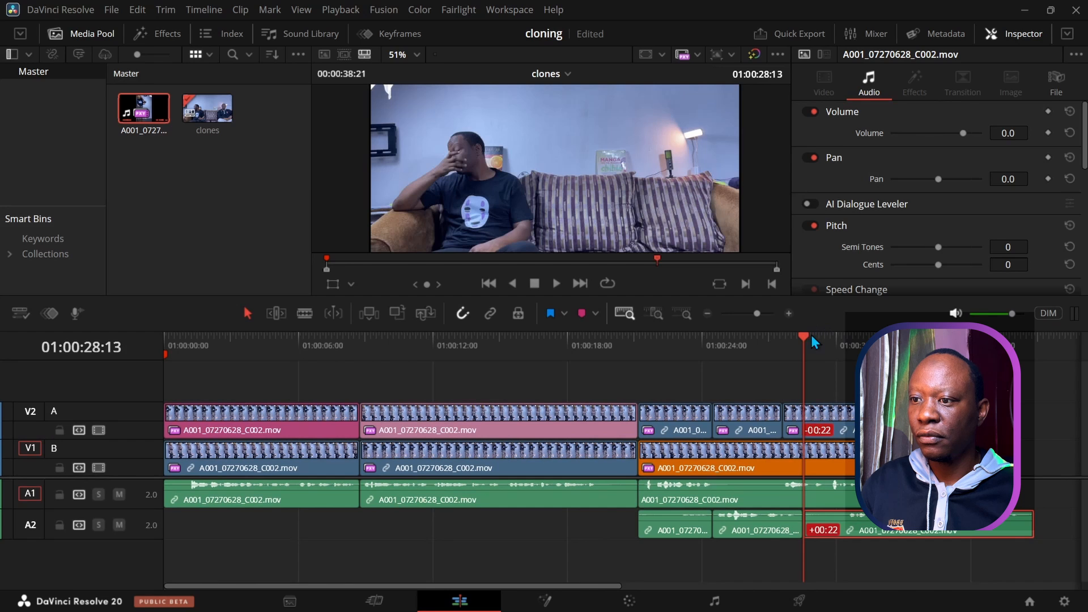
drag(803, 334, 783, 336)
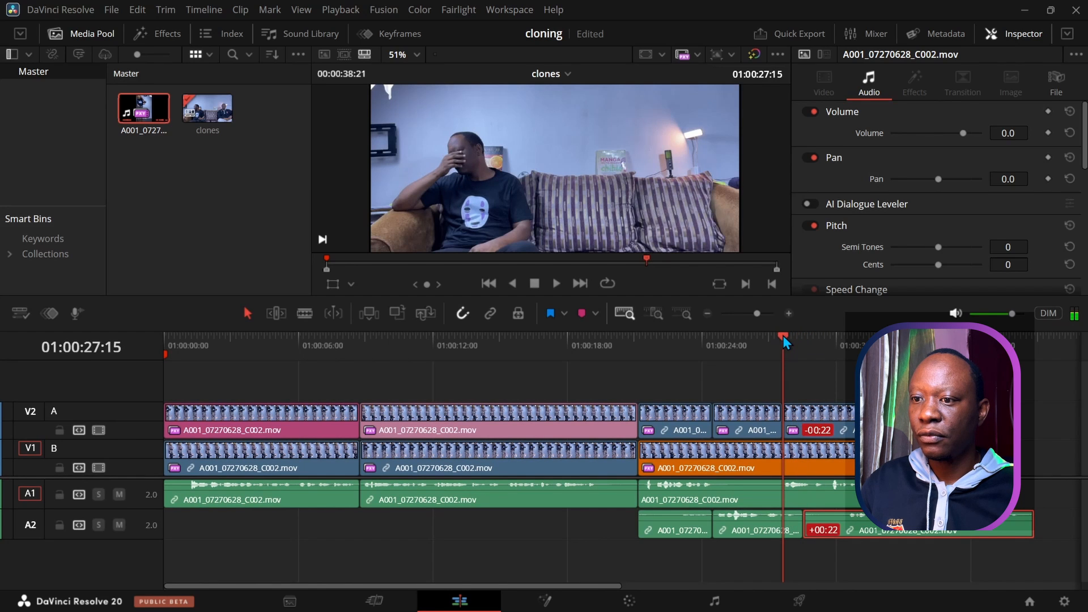
click(823, 423)
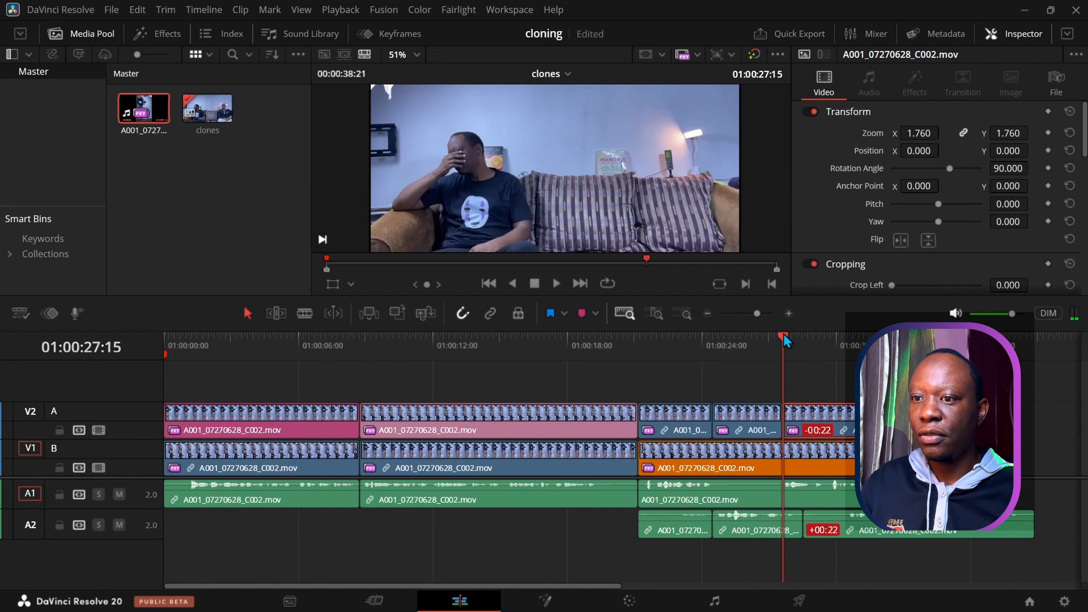
Step: Under Cropping, set Crop Bottom 302.290 and Softness 34.350, then play from 01:00:21:04
click(797, 338)
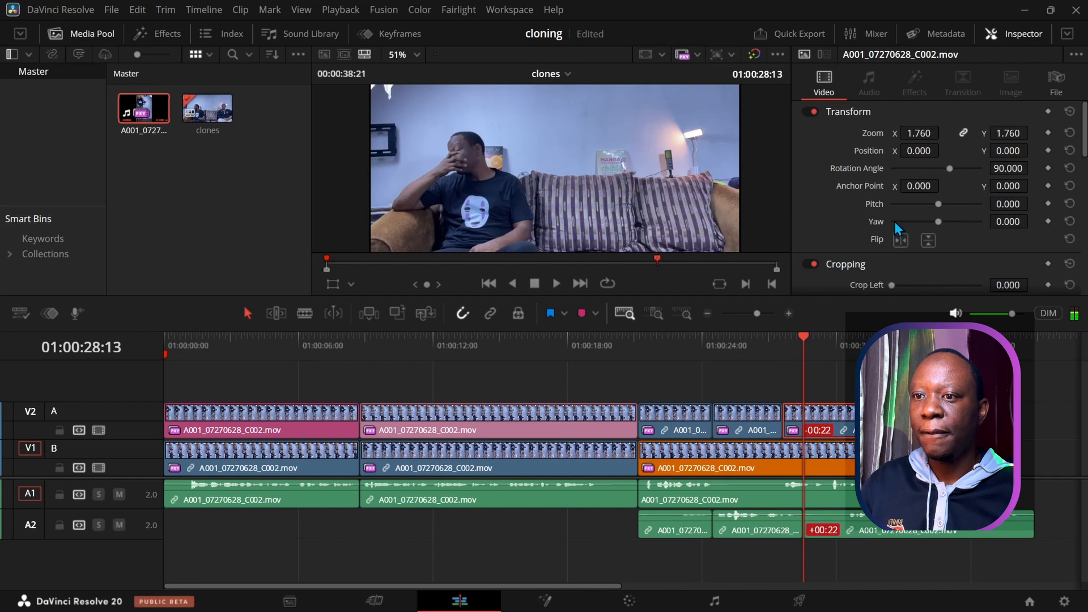
scroll(894, 223, down, 5)
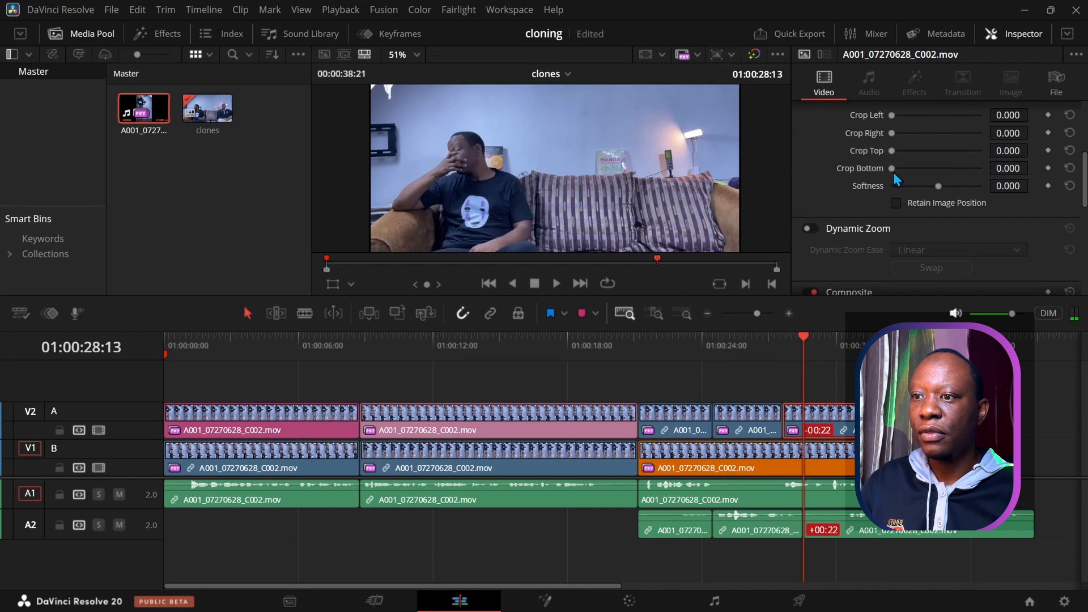
drag(892, 169, 929, 178)
scroll(614, 166, down, 3)
scroll(613, 165, up, 1)
mouse_move(937, 187)
mouse_down()
mouse_move(927, 186)
mouse_move(950, 186)
mouse_move(939, 188)
mouse_up()
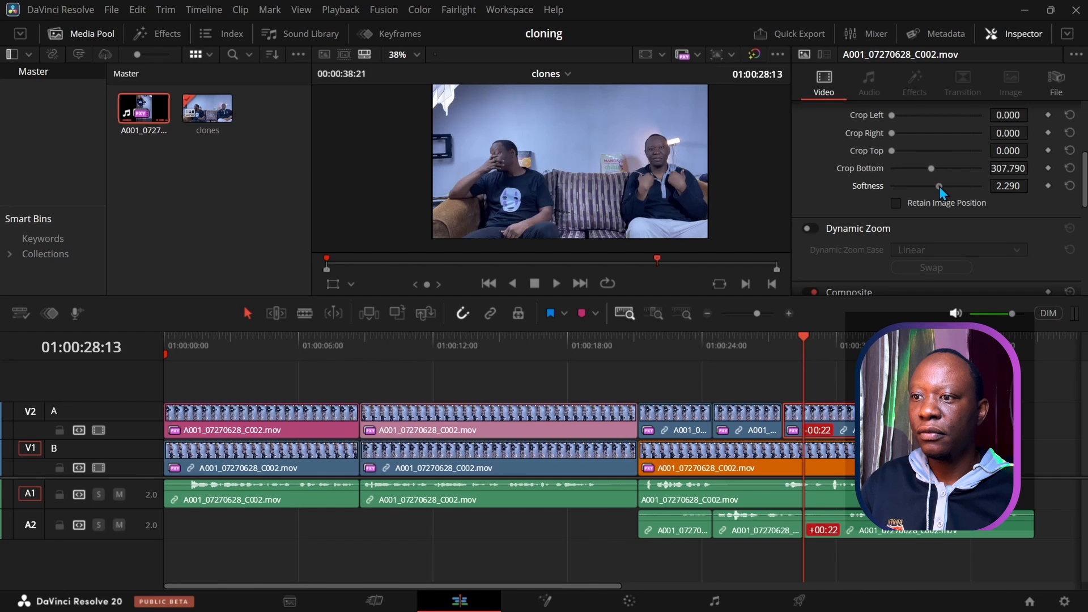
drag(932, 170, 930, 171)
drag(937, 186, 953, 189)
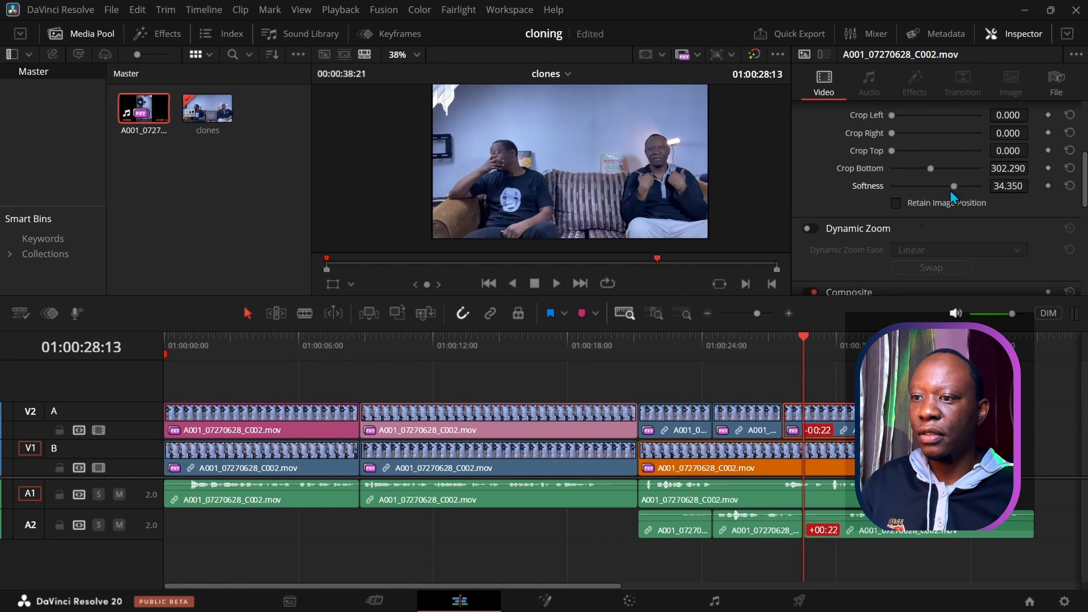
drag(804, 346, 643, 344)
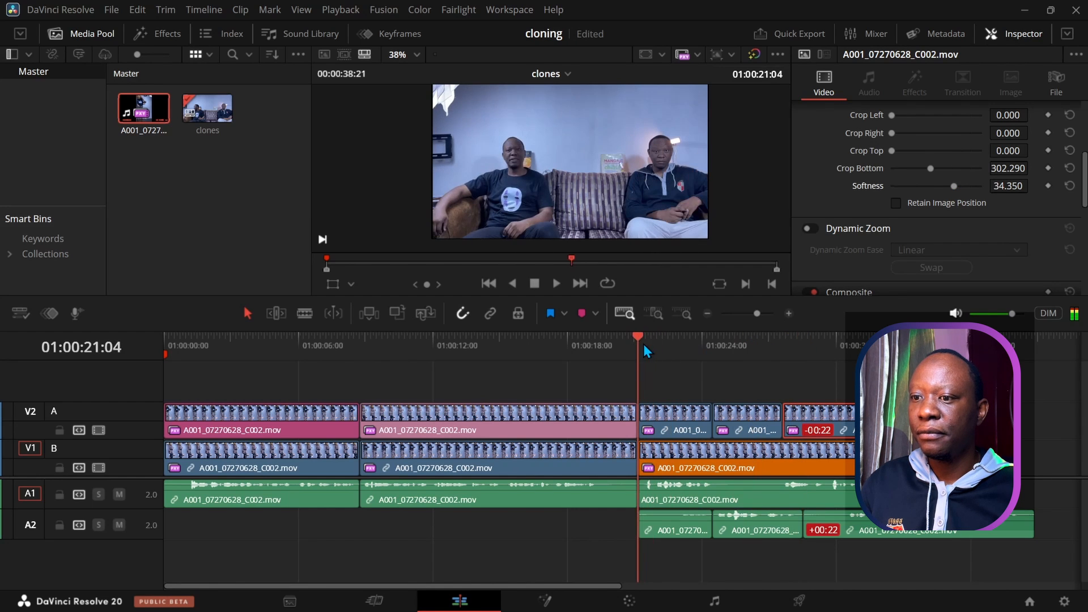
click(557, 286)
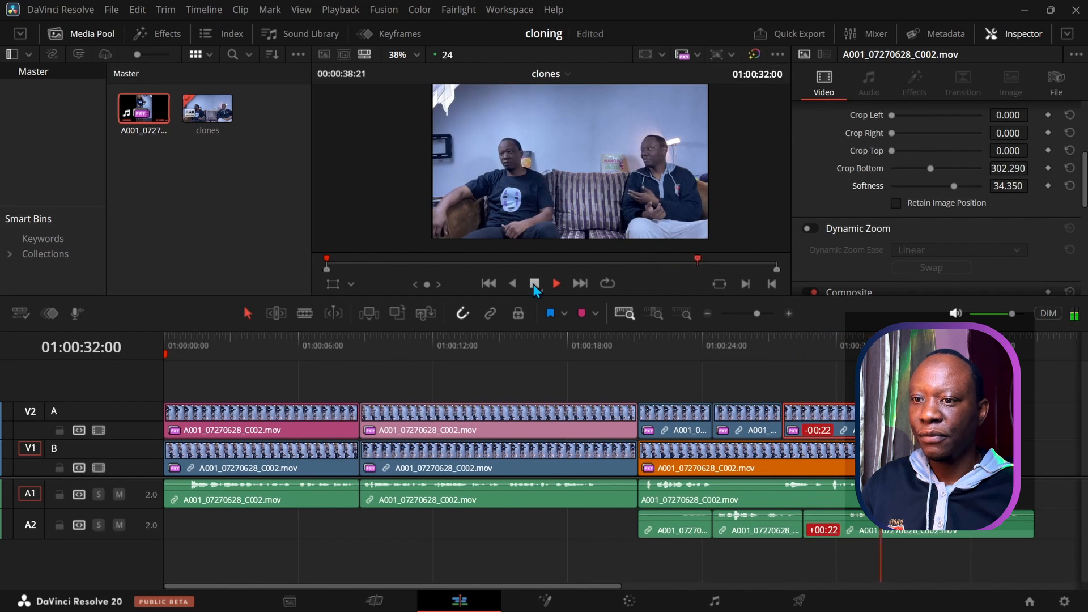
Step: Review from 01:00:26:19 and nudge the later V2 clip's end slightly to the right
click(535, 284)
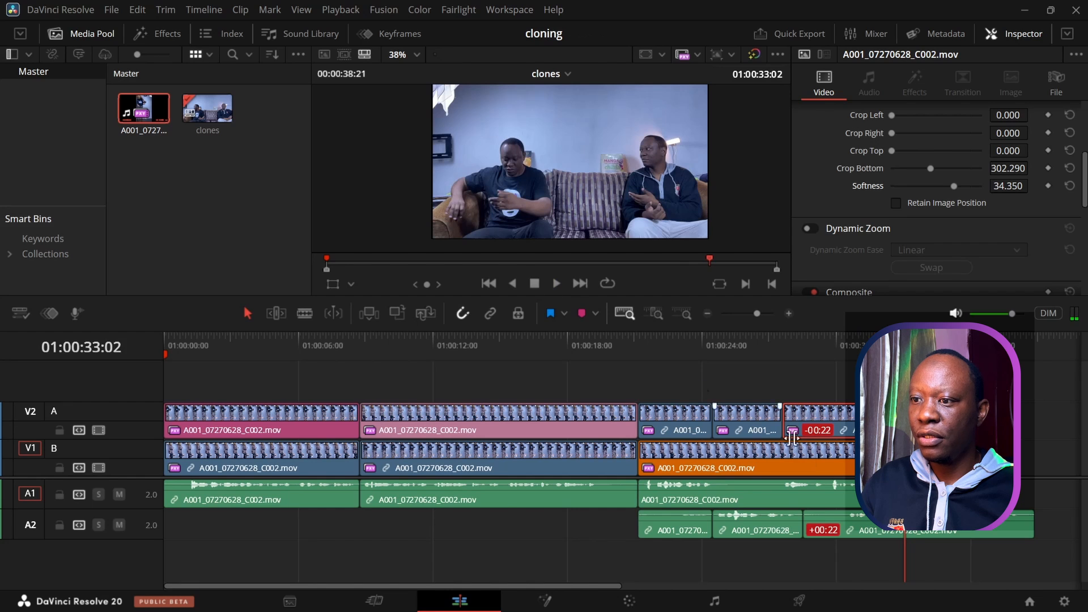
click(763, 339)
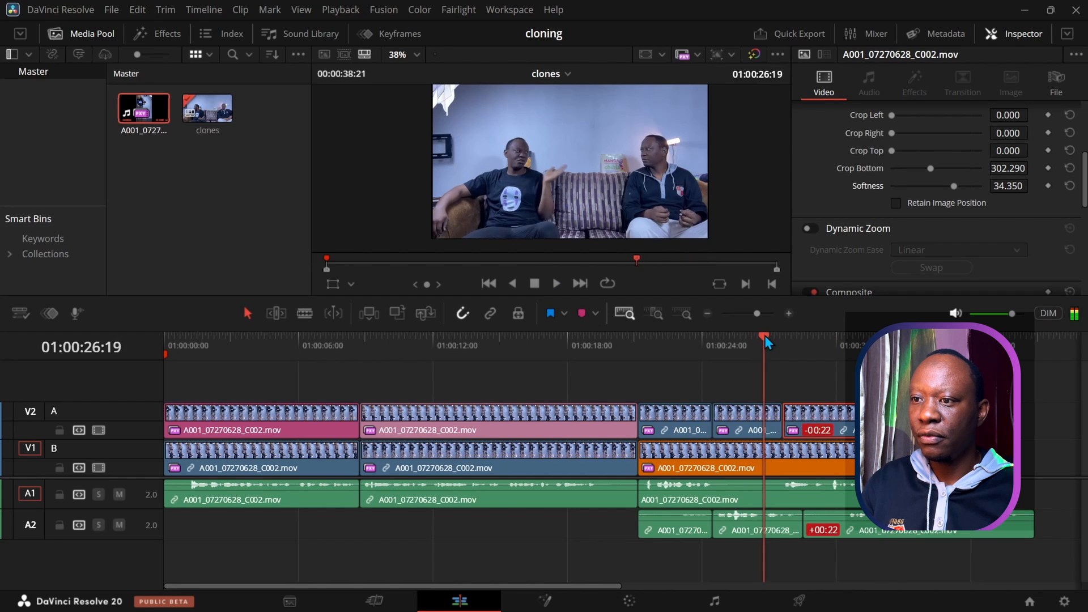
click(555, 283)
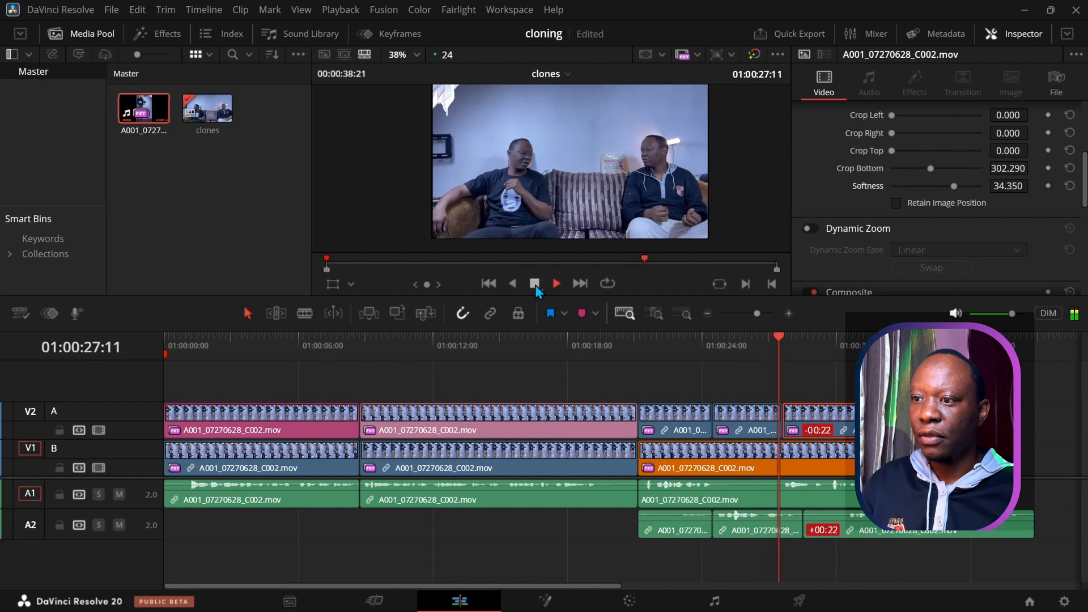
click(534, 284)
drag(797, 336, 772, 341)
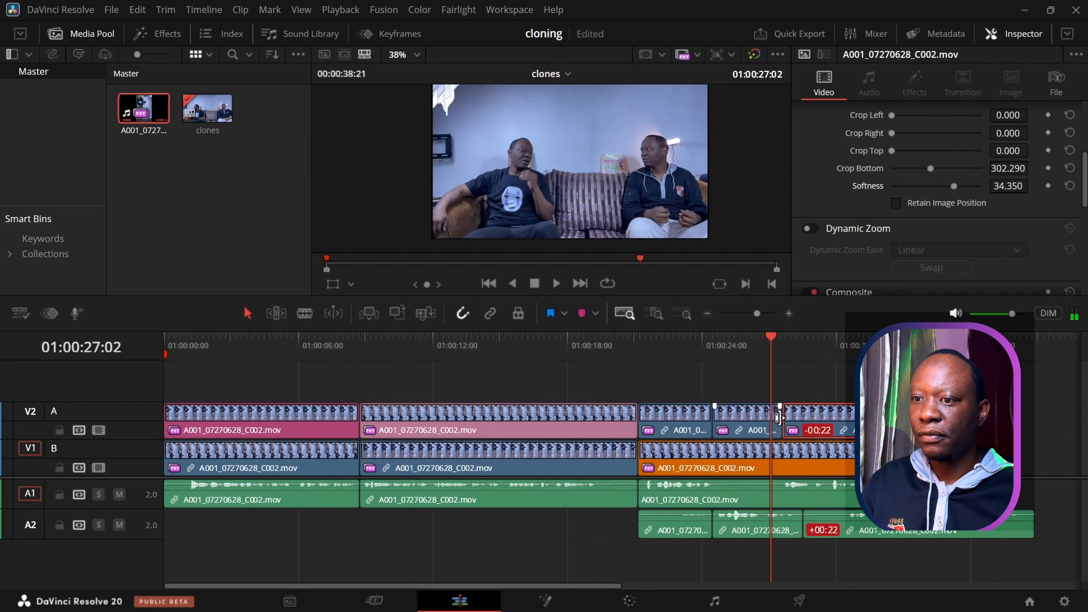
drag(788, 426, 793, 424)
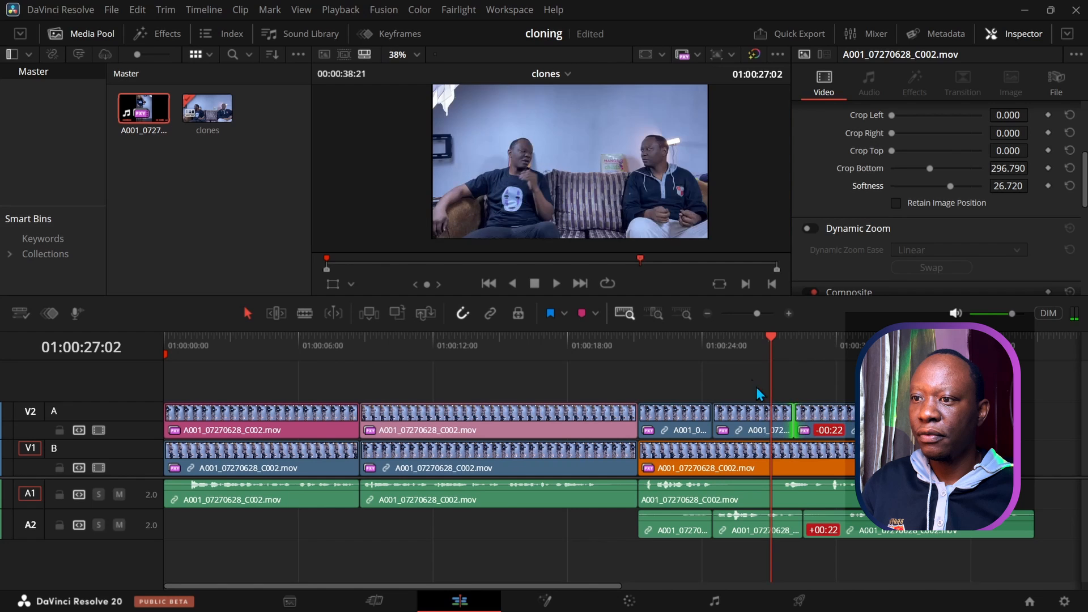
click(558, 287)
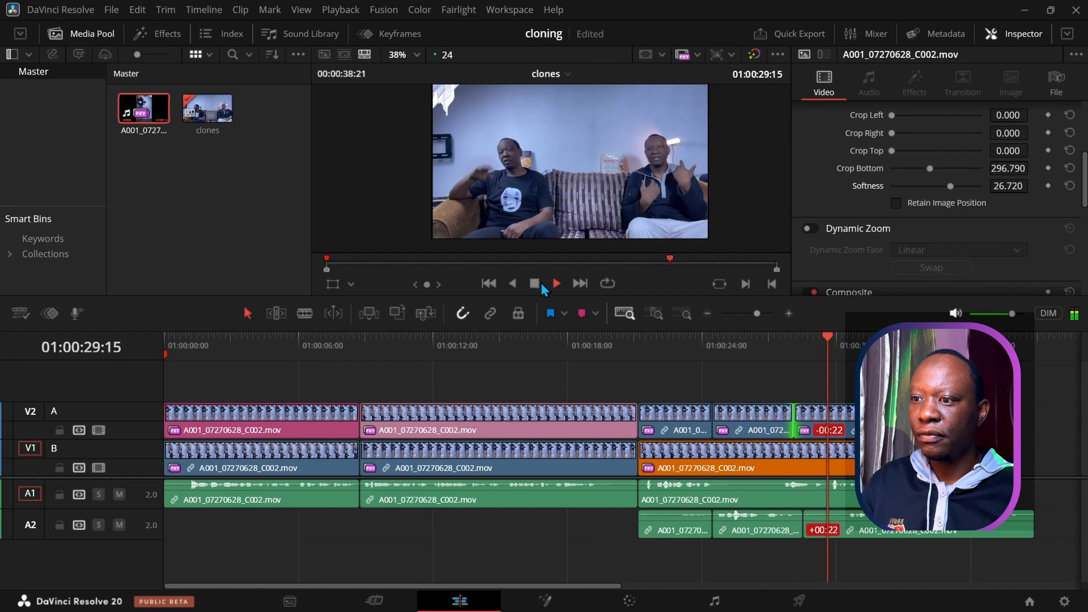
click(534, 284)
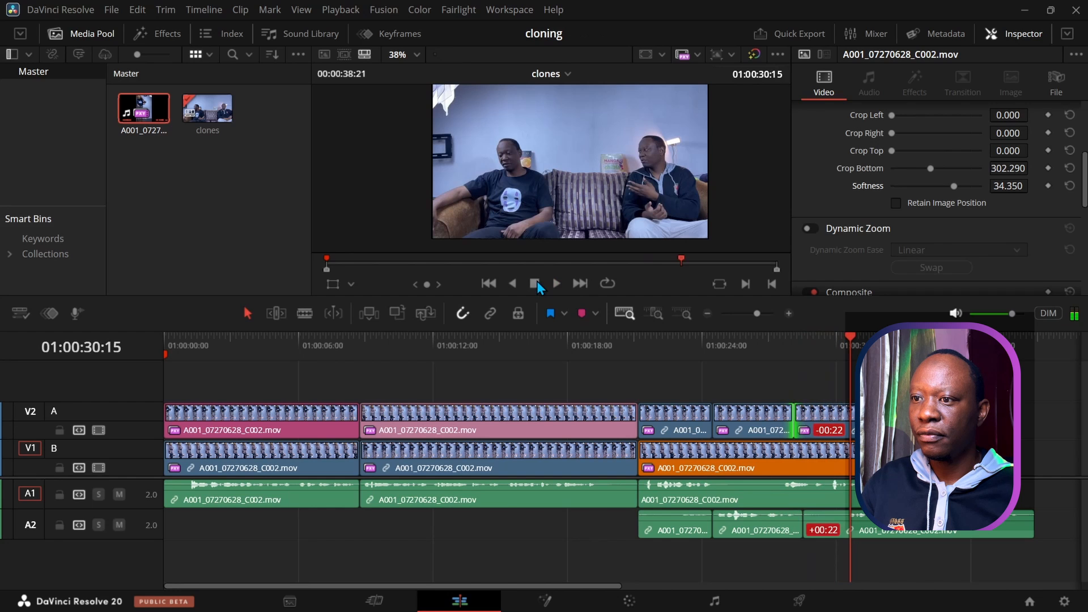
Step: Extend the V2 clip over the next short piece, play it back, and select it
click(552, 285)
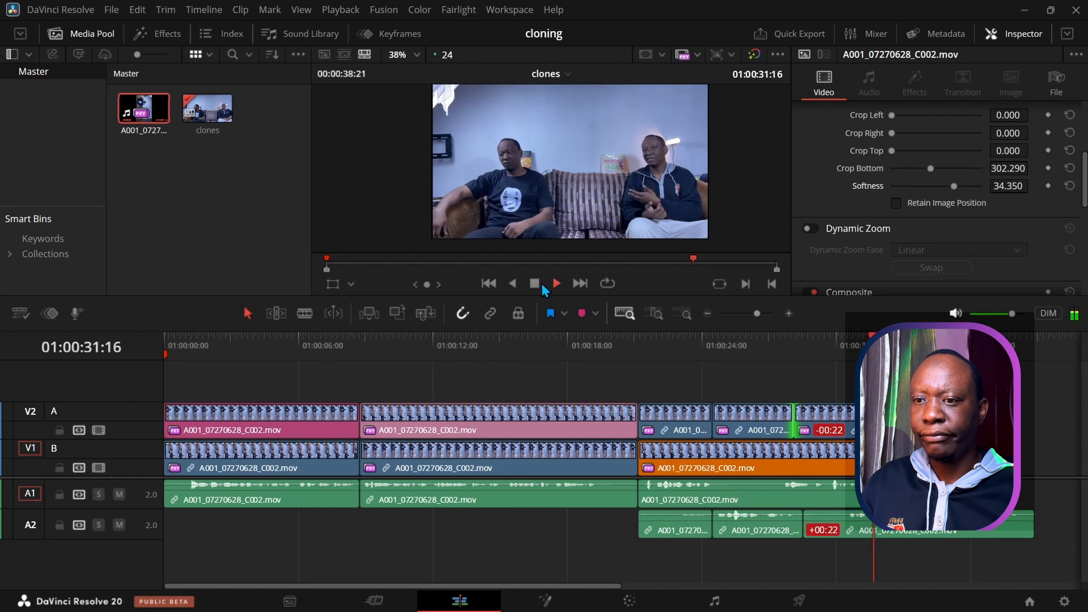
click(535, 286)
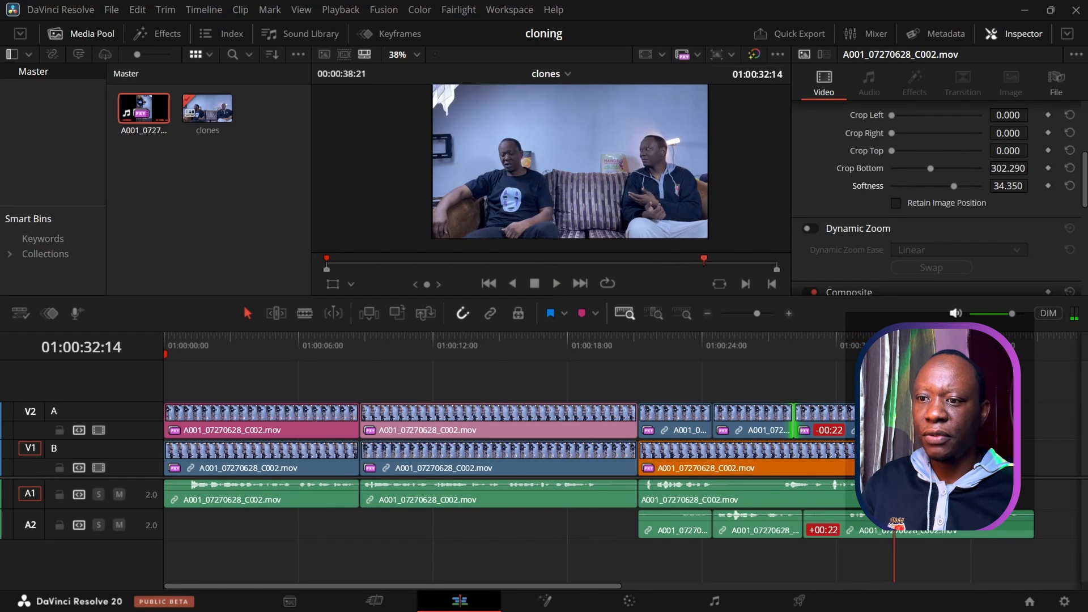
drag(849, 343, 763, 372)
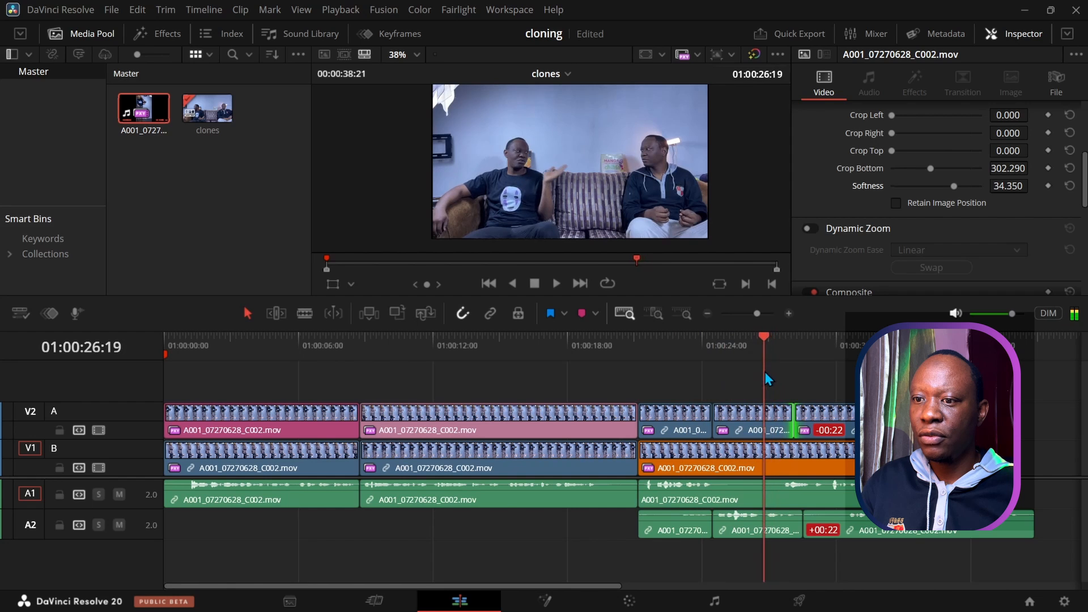
drag(825, 421, 852, 421)
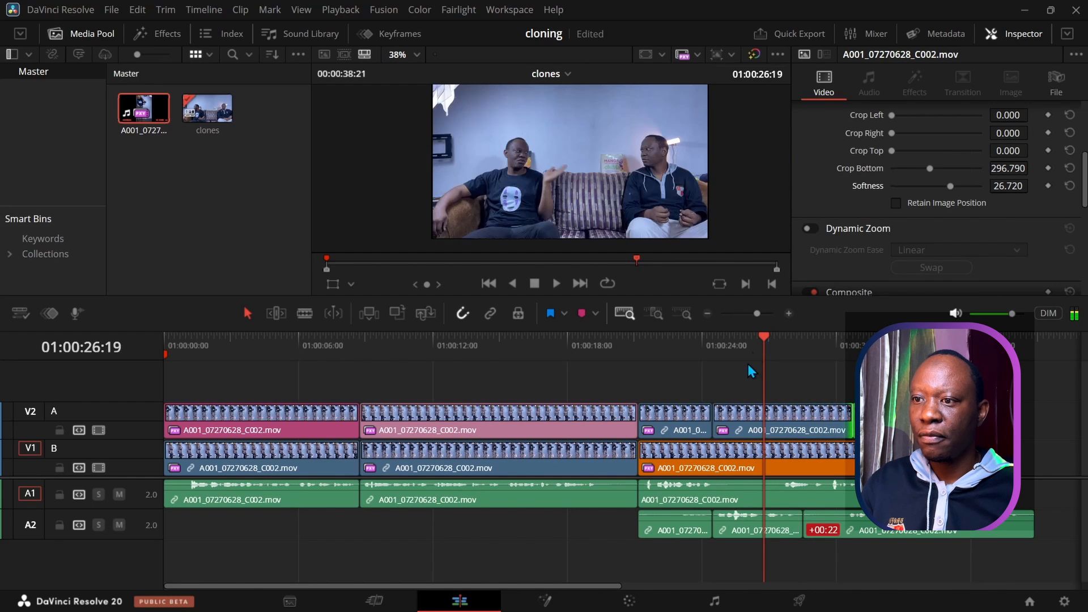
click(552, 283)
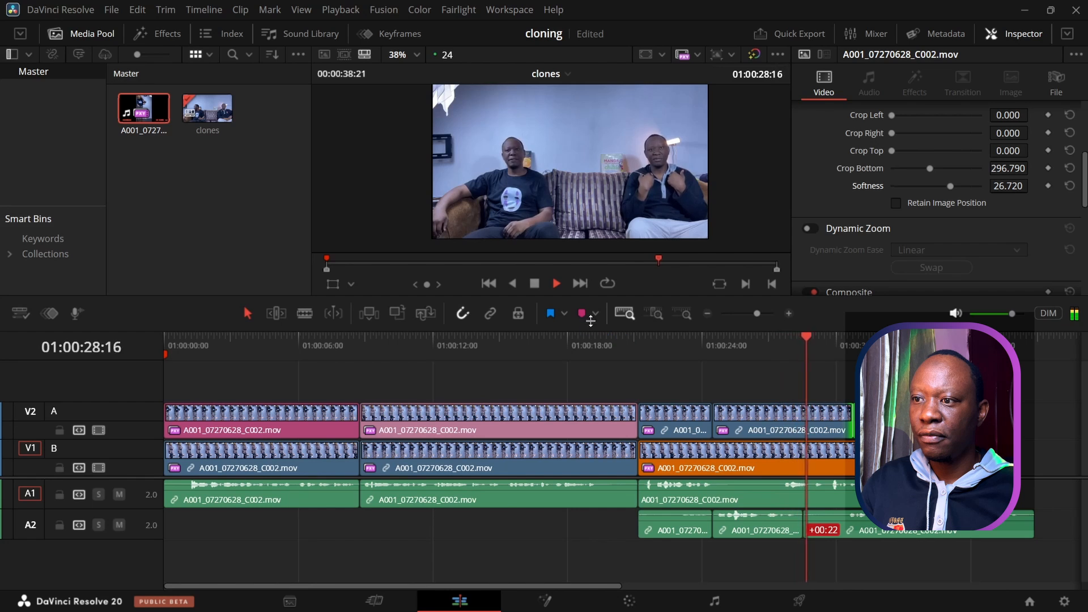
click(539, 282)
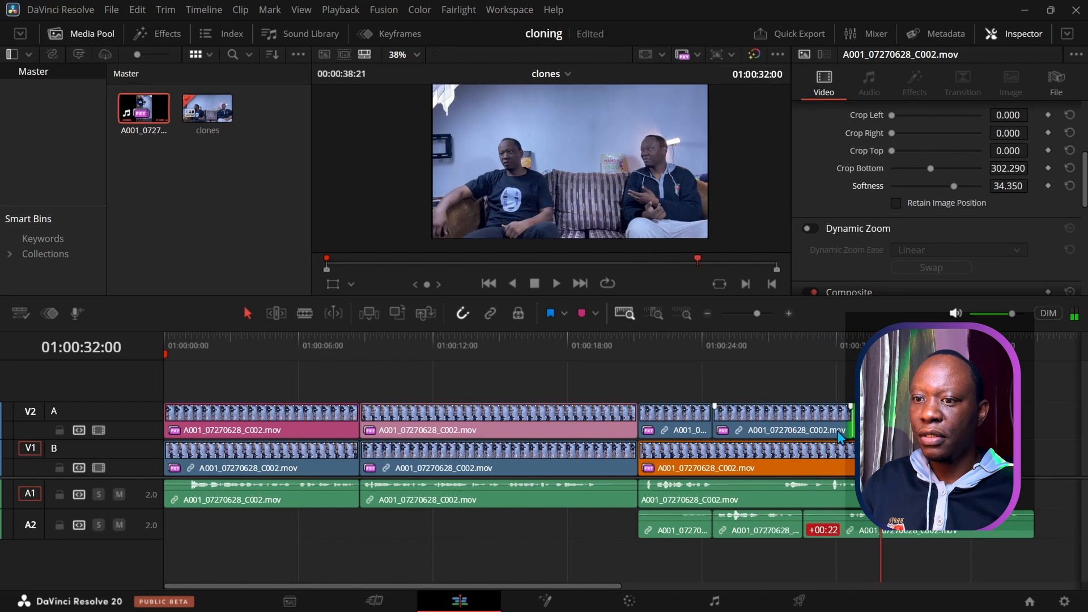
click(848, 421)
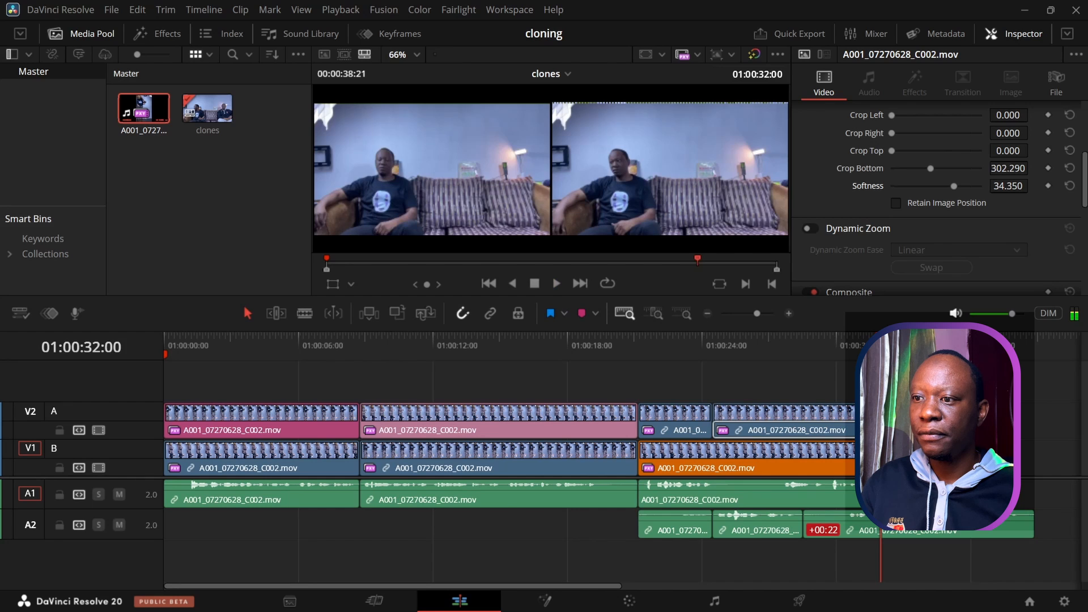
Step: Play back from 01:00:28:13 and again from 01:00:23:11 to review the clone join
click(801, 341)
click(555, 284)
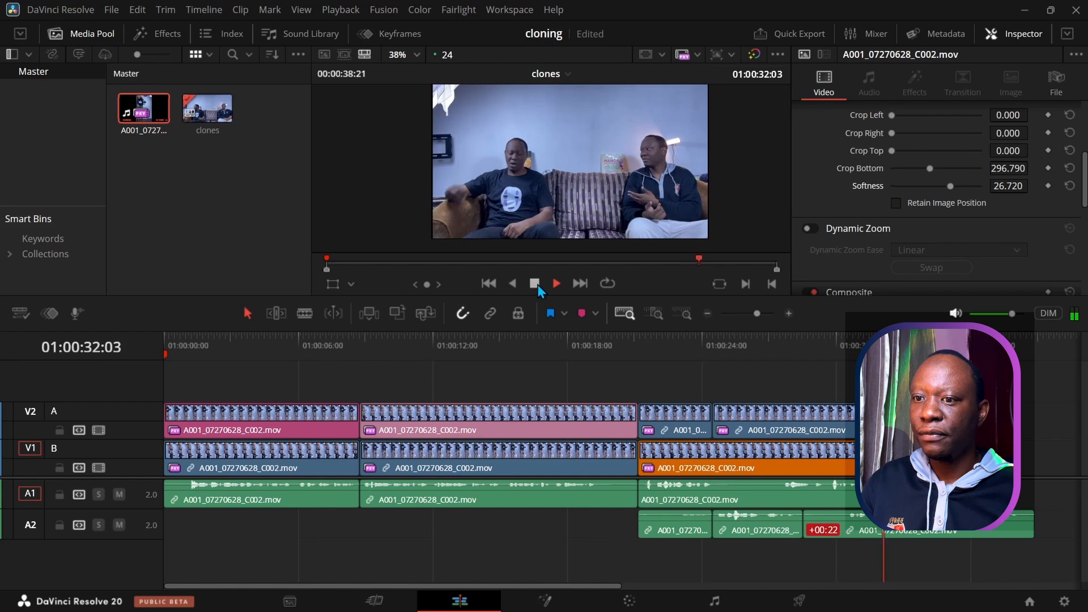
click(538, 284)
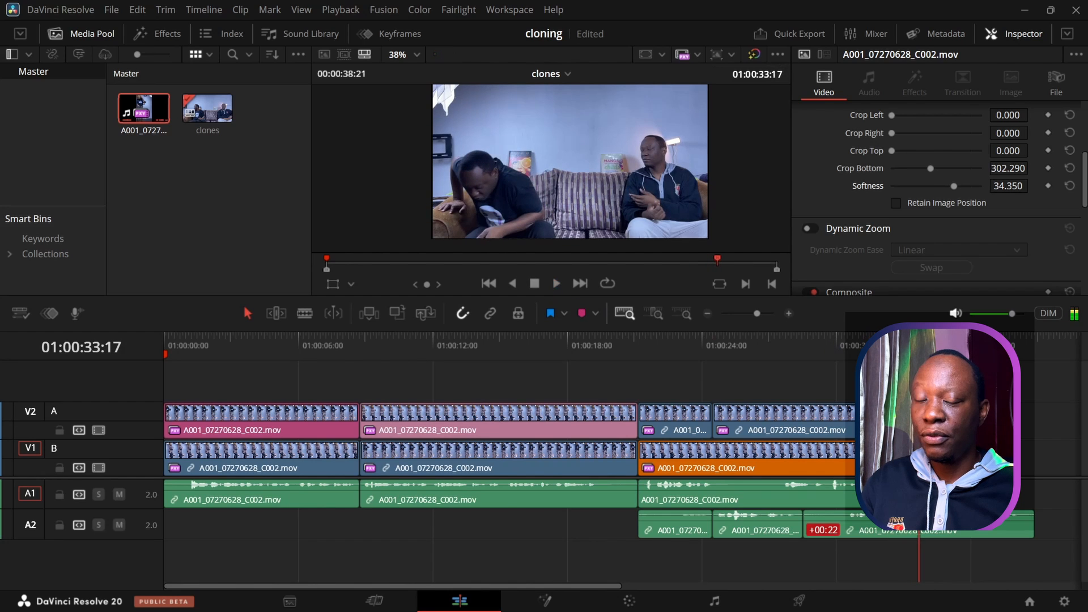
drag(918, 337, 689, 336)
click(559, 283)
click(532, 283)
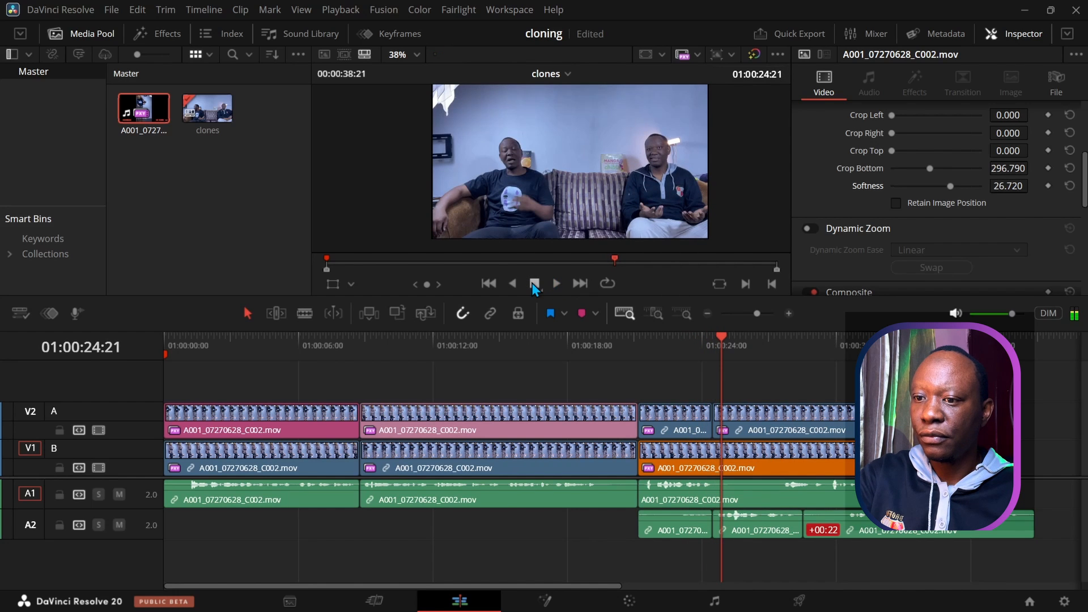
Step: Undo the V2 extension, lengthen the clip's end again, and replay from 01:00:26:13
key(ctrl+z)
key(ctrl+z)
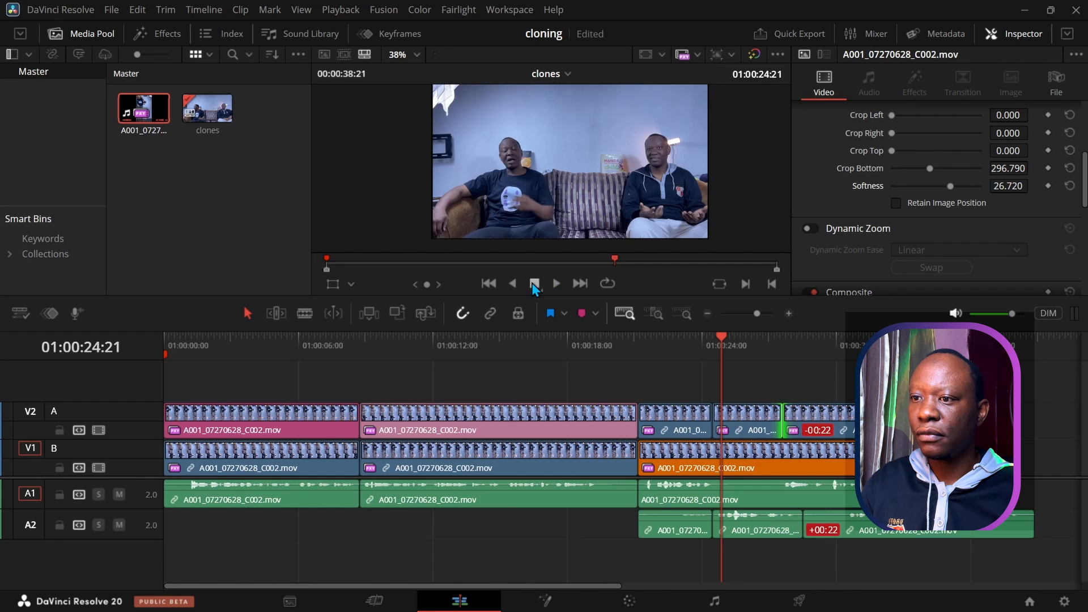
click(558, 283)
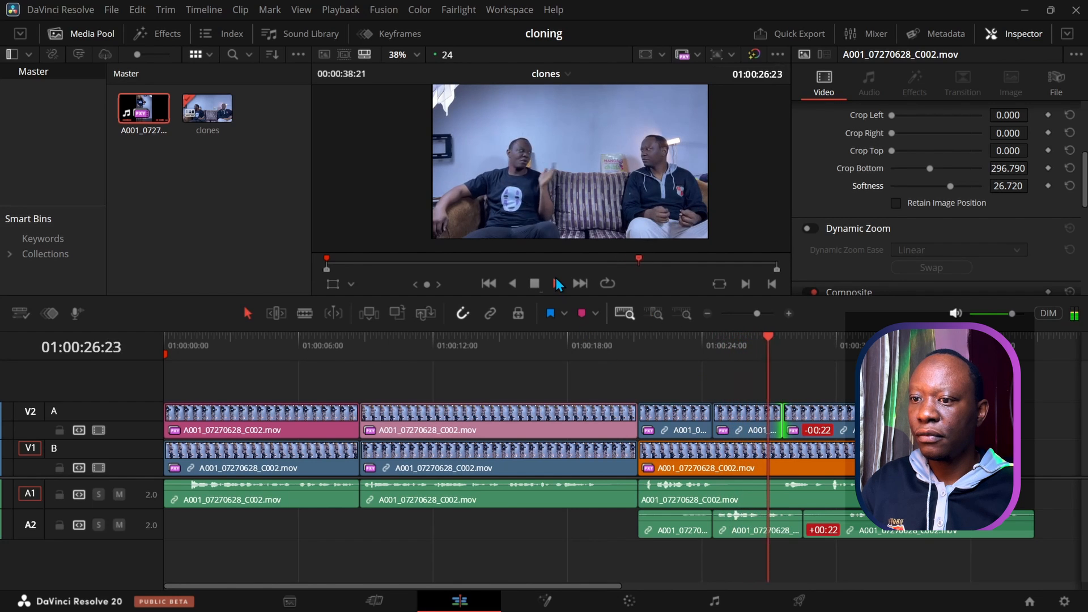
click(558, 283)
mouse_move(784, 421)
mouse_down()
mouse_move(814, 424)
mouse_move(803, 424)
mouse_up()
click(759, 343)
click(555, 284)
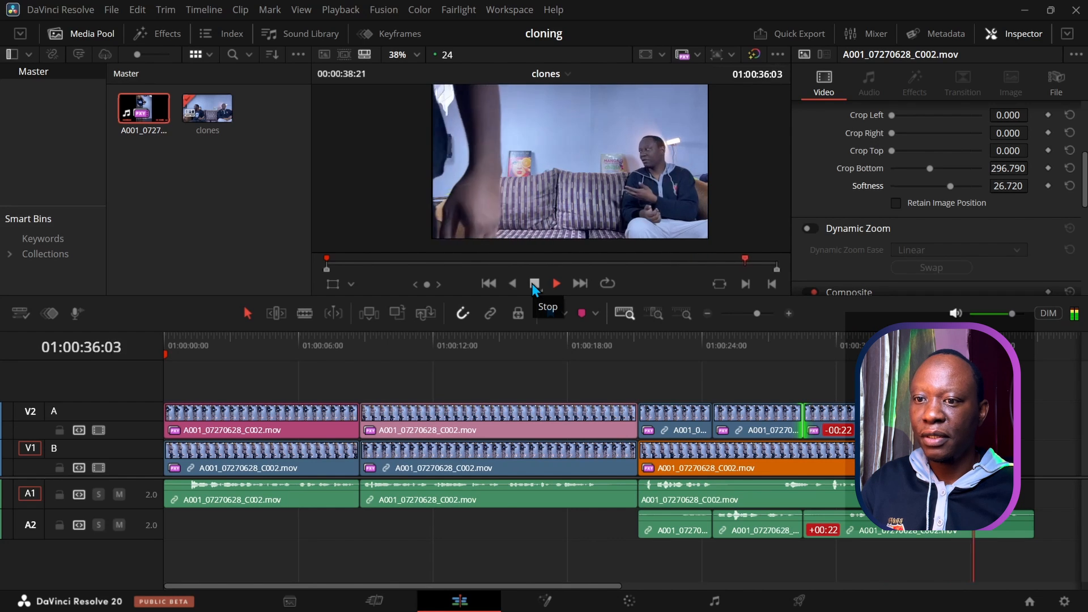
click(533, 283)
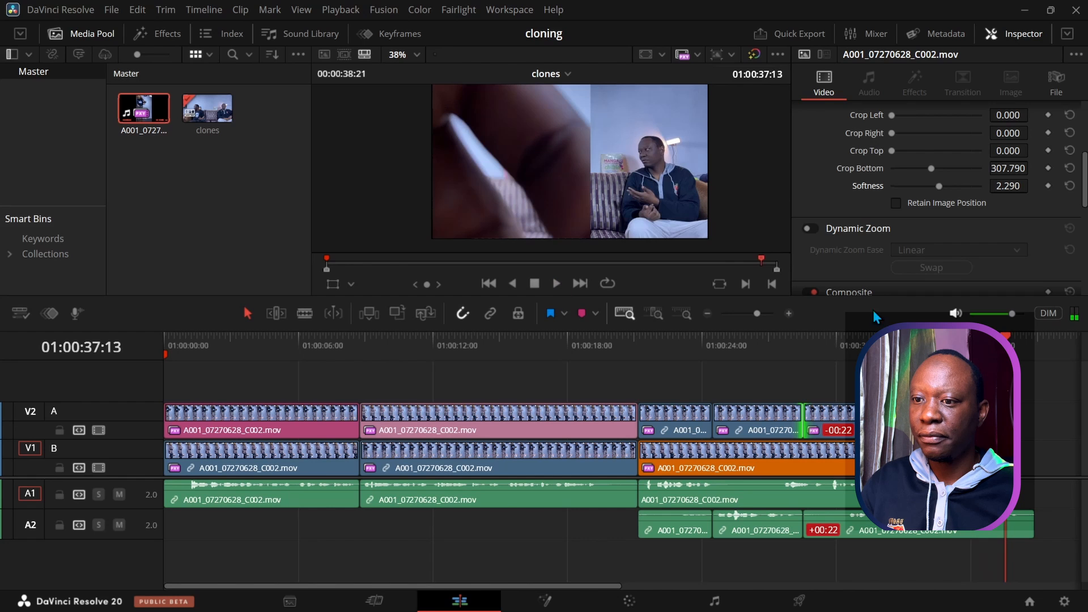
mouse_move(770, 352)
mouse_down()
mouse_move(727, 355)
mouse_move(813, 353)
mouse_move(780, 346)
mouse_up()
Step: Shift the last V2 clip and the long A2 audio clip later, the audio landing on A1
click(805, 405)
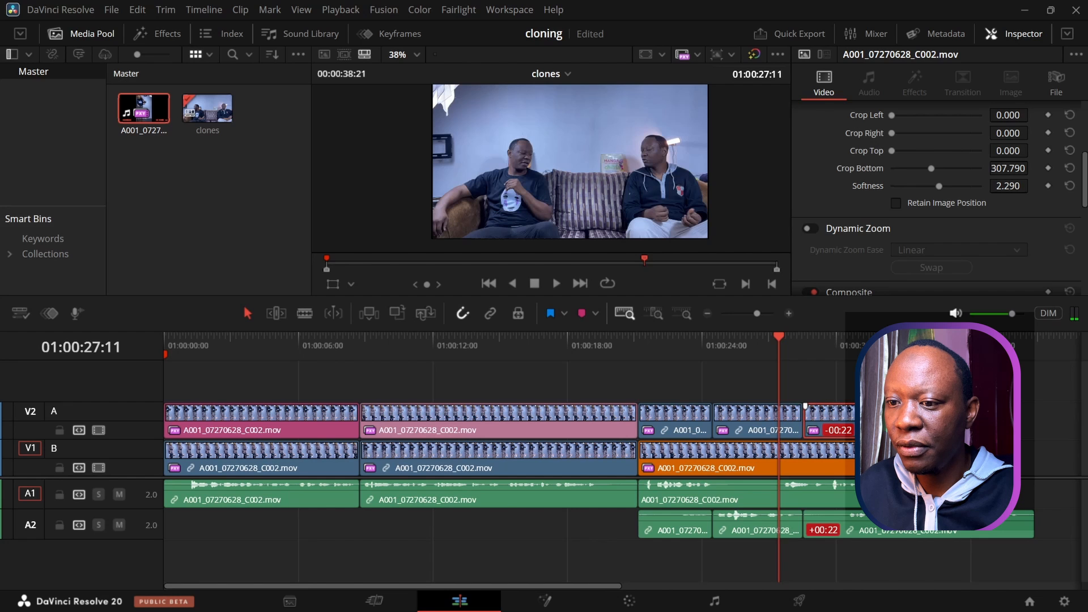
drag(842, 425, 780, 422)
drag(738, 530, 851, 408)
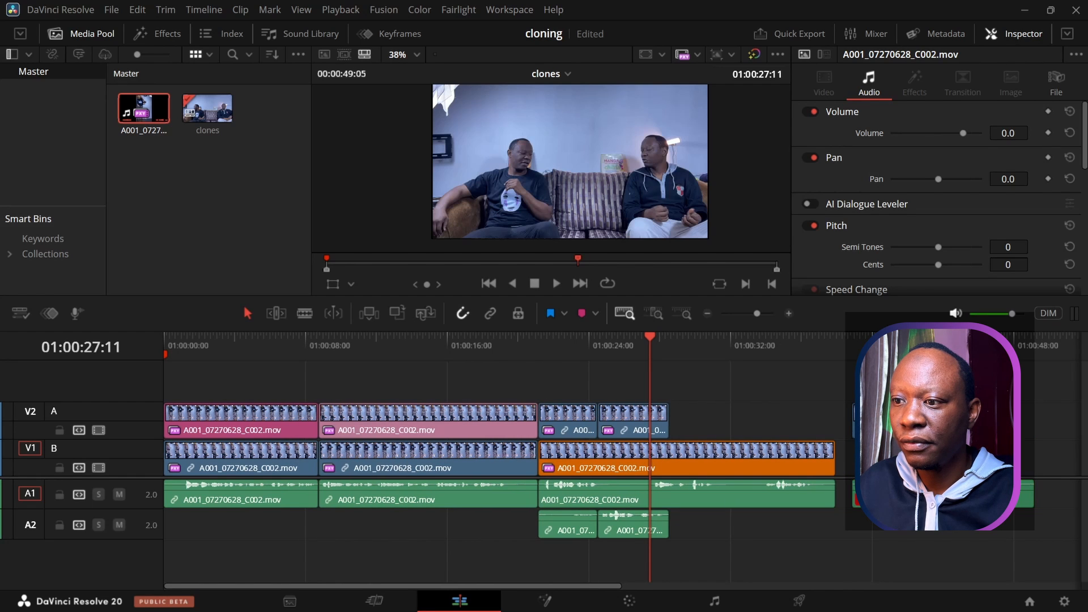
Step: Play back the end of the timeline and the two-clone section from about 24 seconds
click(852, 345)
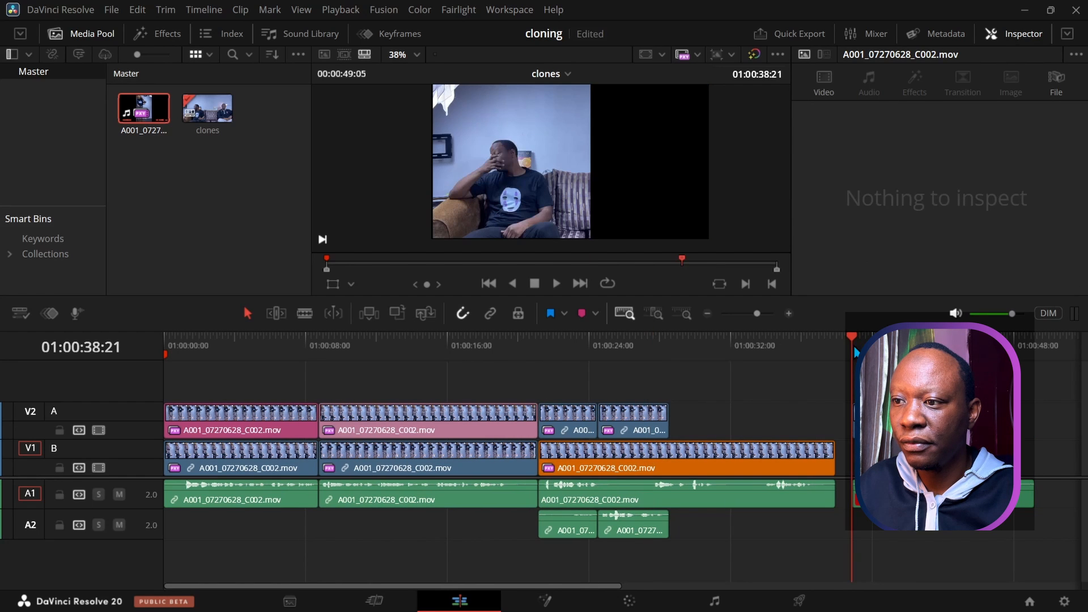
click(553, 286)
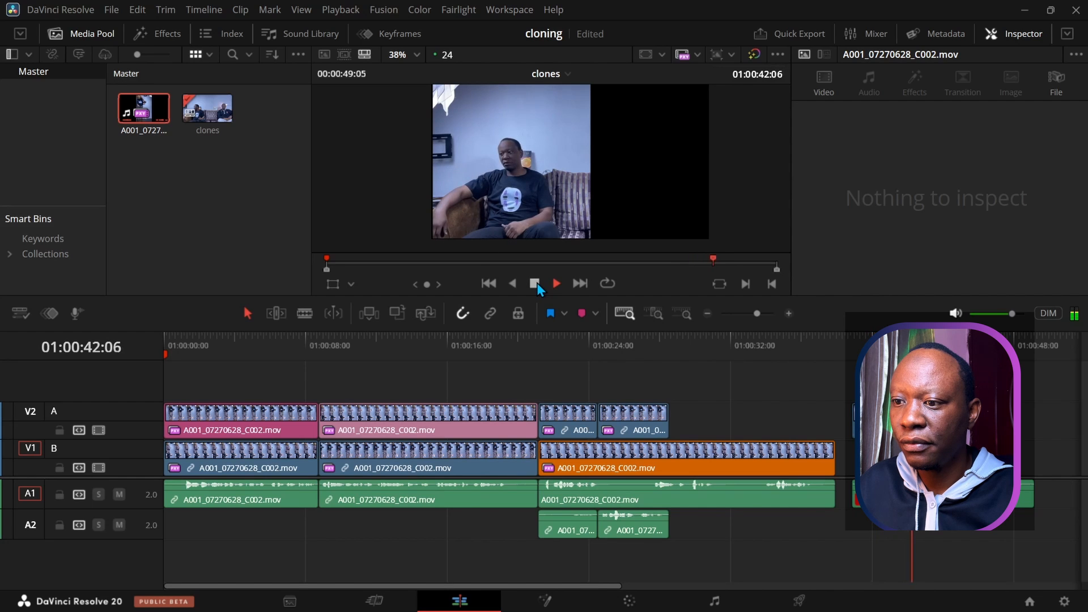
click(536, 283)
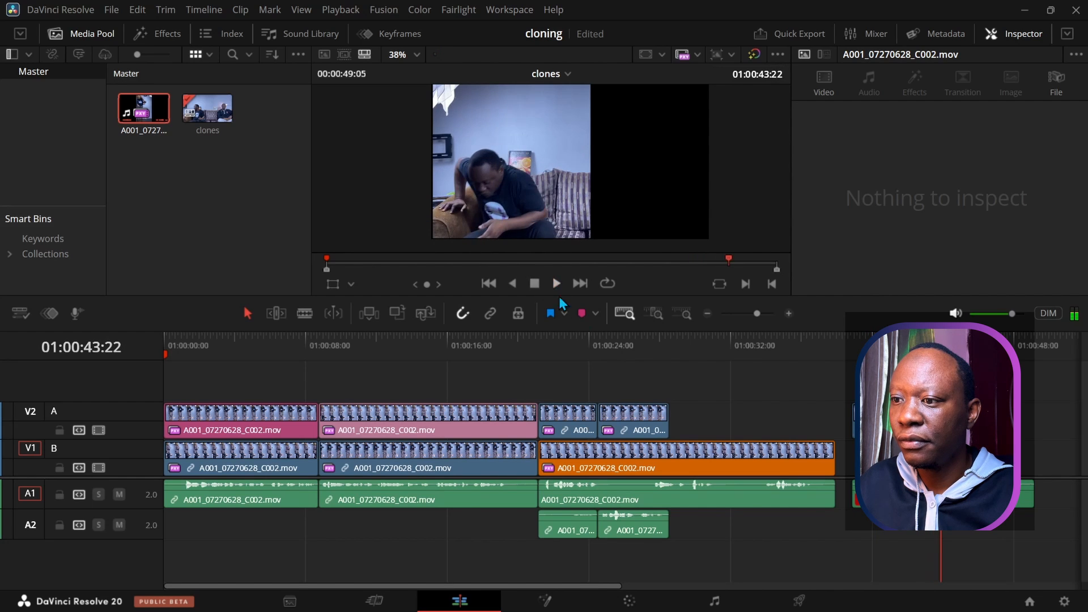
click(598, 350)
click(556, 287)
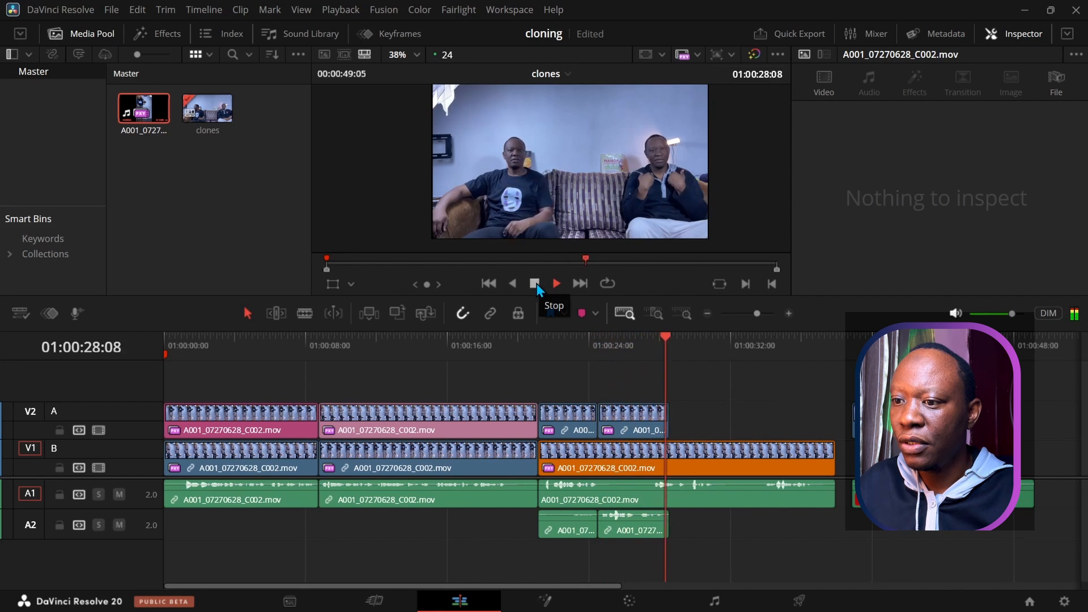
click(534, 283)
Step: Lengthen the last V2 clone clip about 3 seconds so it ends with the orange V1 clip
click(640, 434)
drag(669, 426, 736, 426)
drag(676, 341, 634, 341)
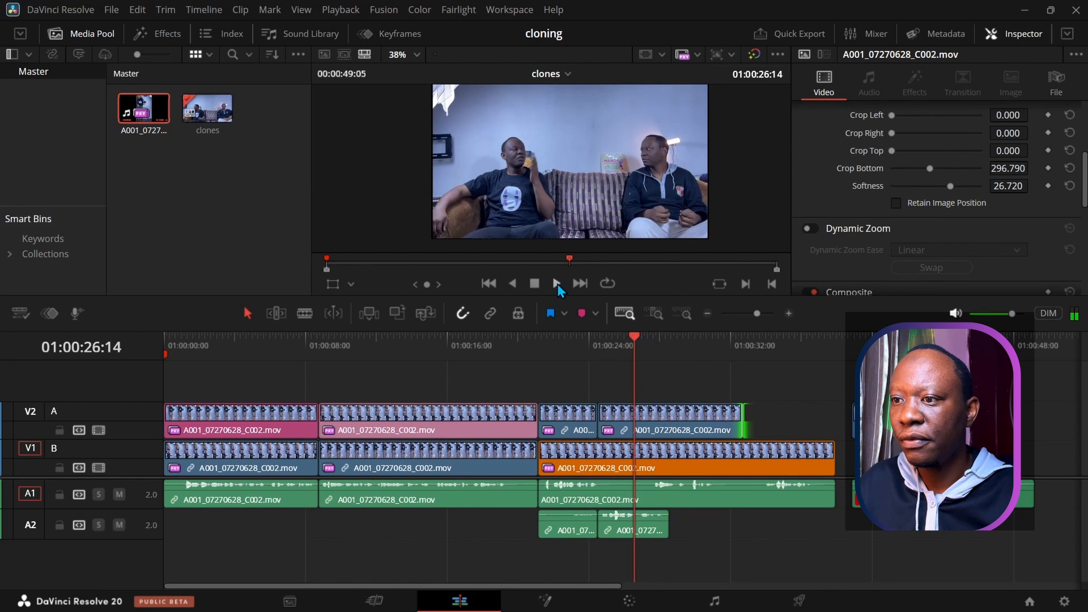
click(557, 284)
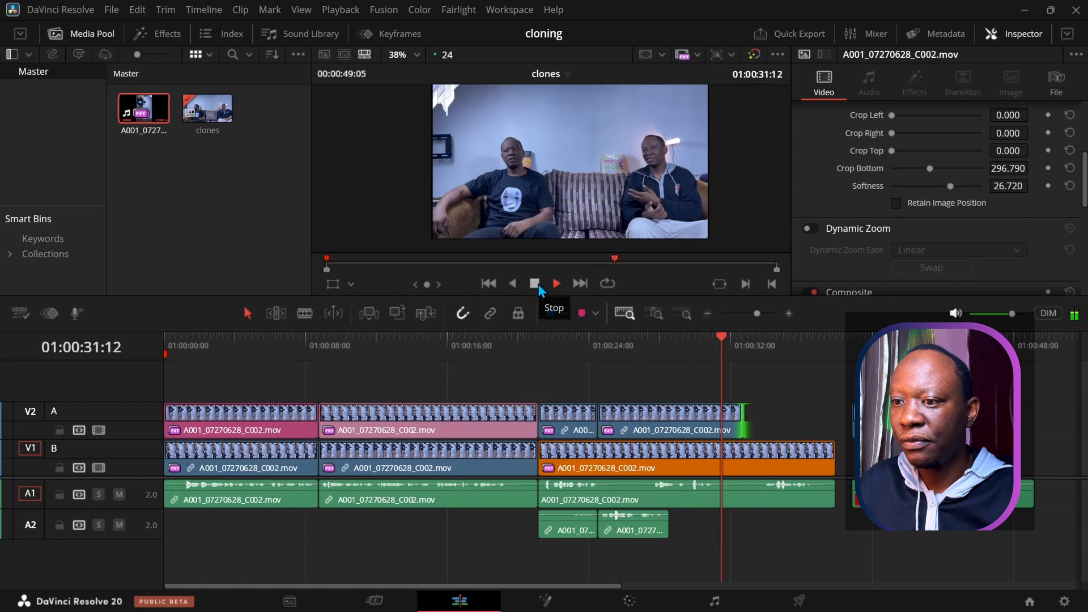
click(536, 285)
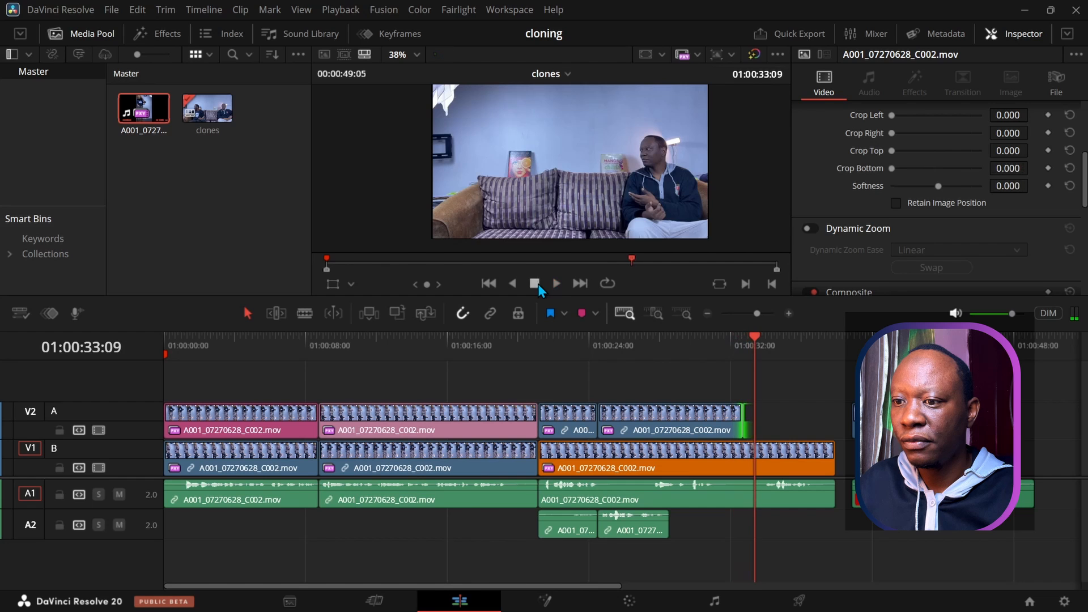
drag(741, 420, 827, 421)
drag(753, 338, 658, 337)
click(556, 284)
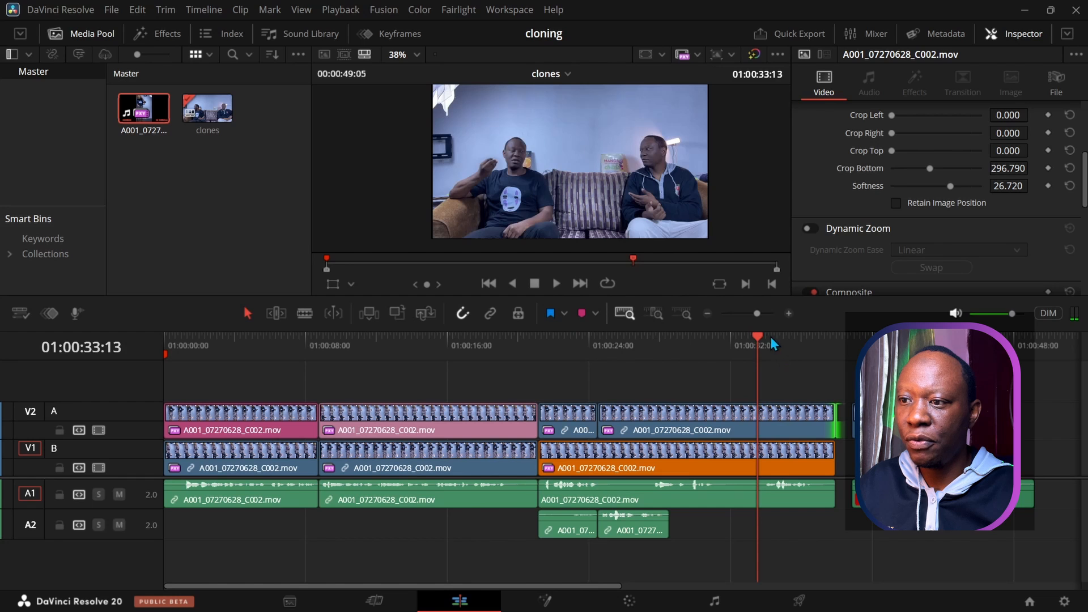
Step: Play the leftover footage from about 40 seconds to the end of the timeline
drag(756, 335, 884, 340)
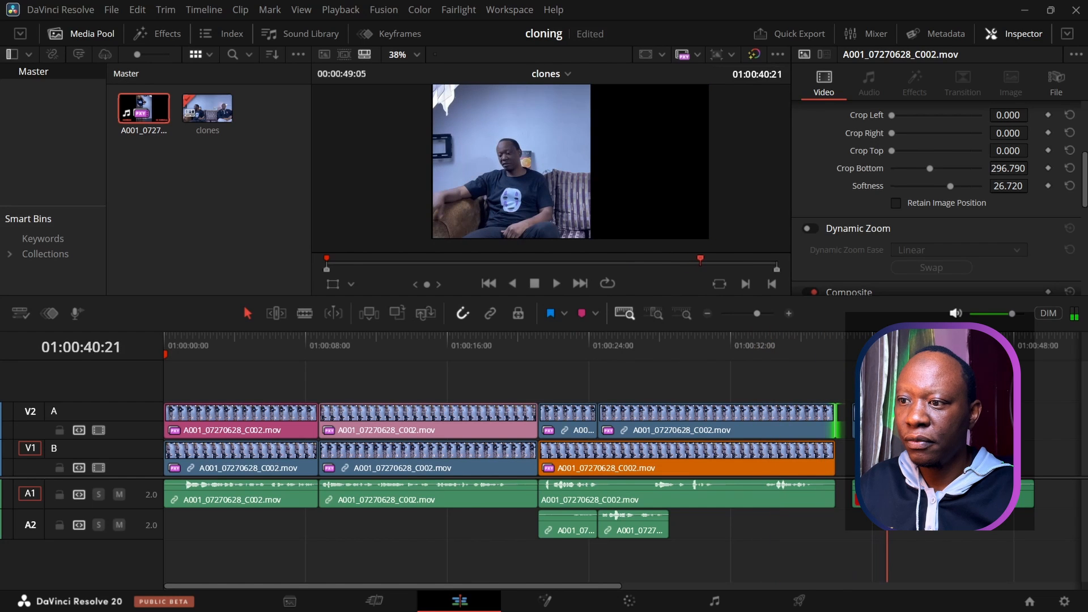
click(554, 284)
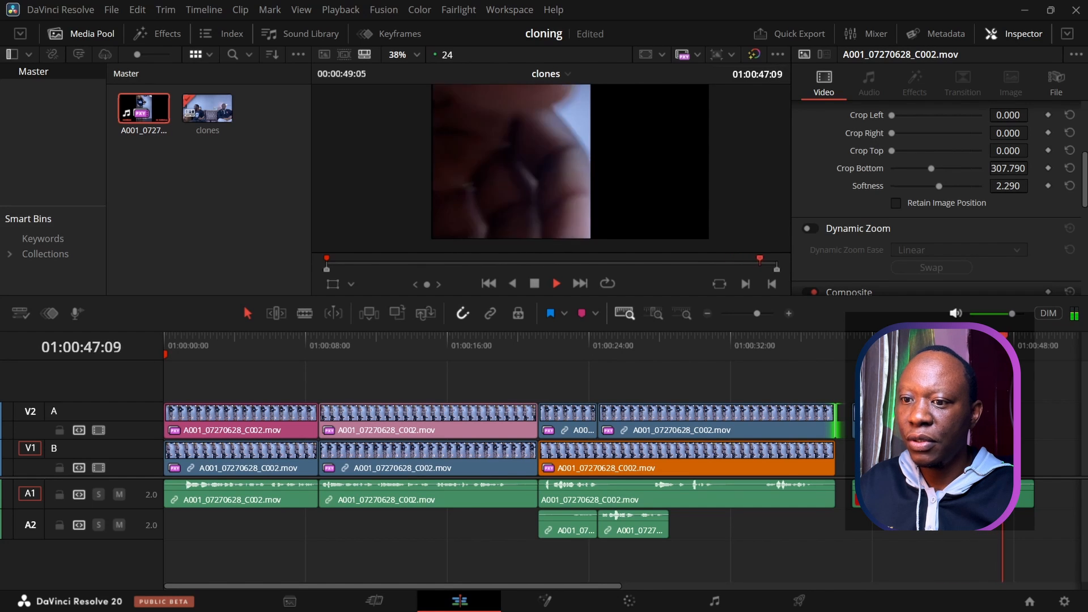
click(888, 344)
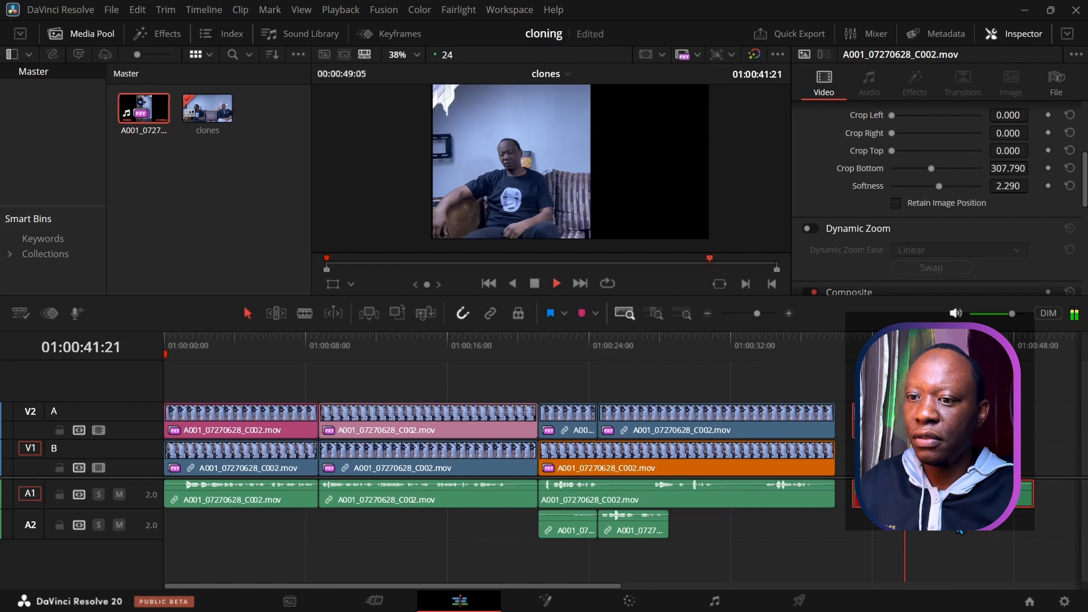
key(space)
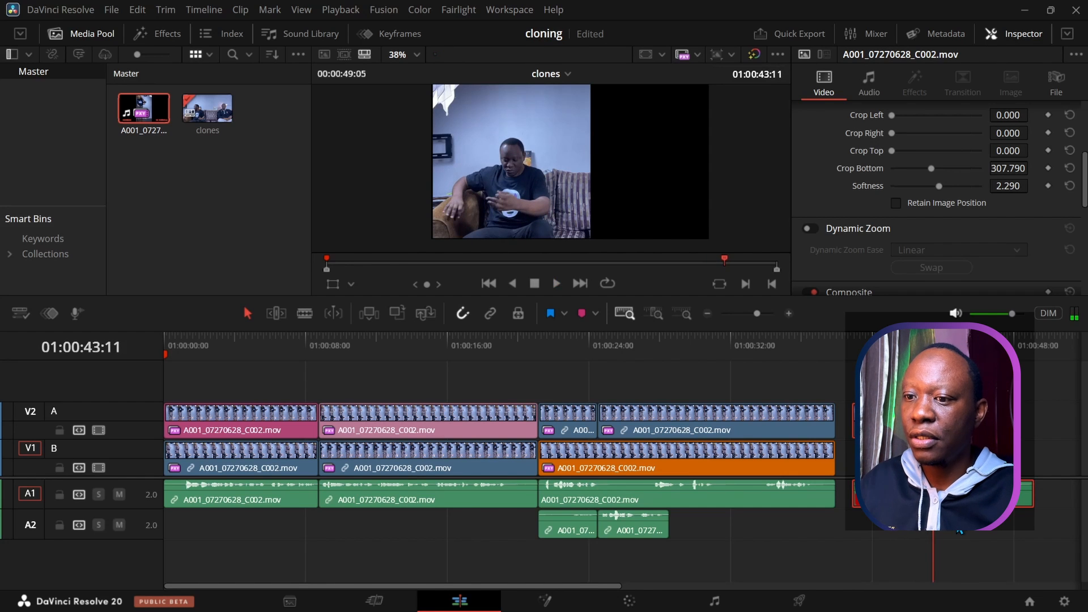
key(Delete)
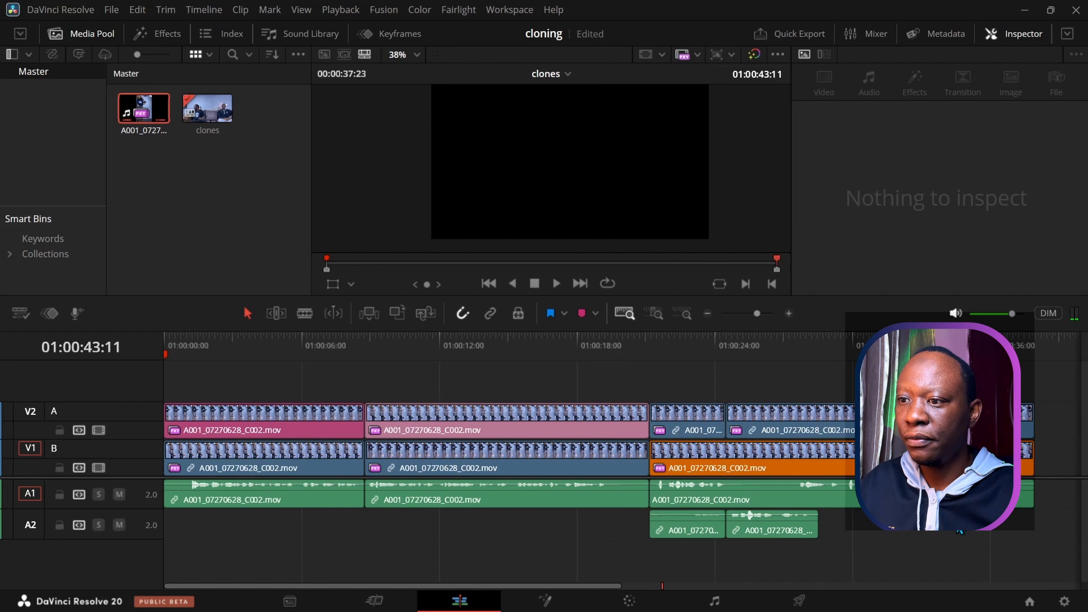
click(742, 341)
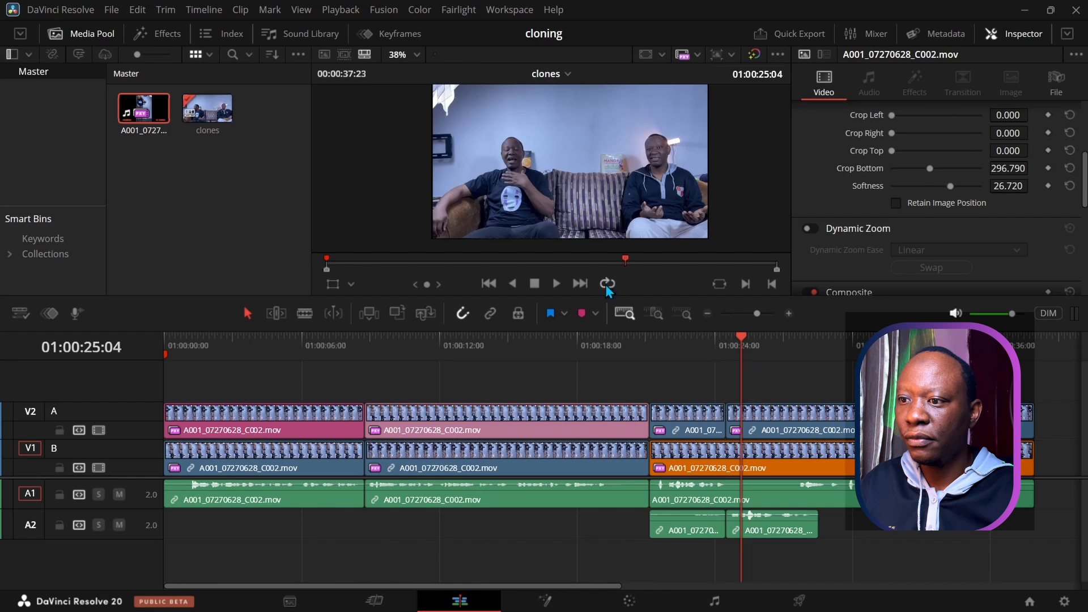
click(556, 284)
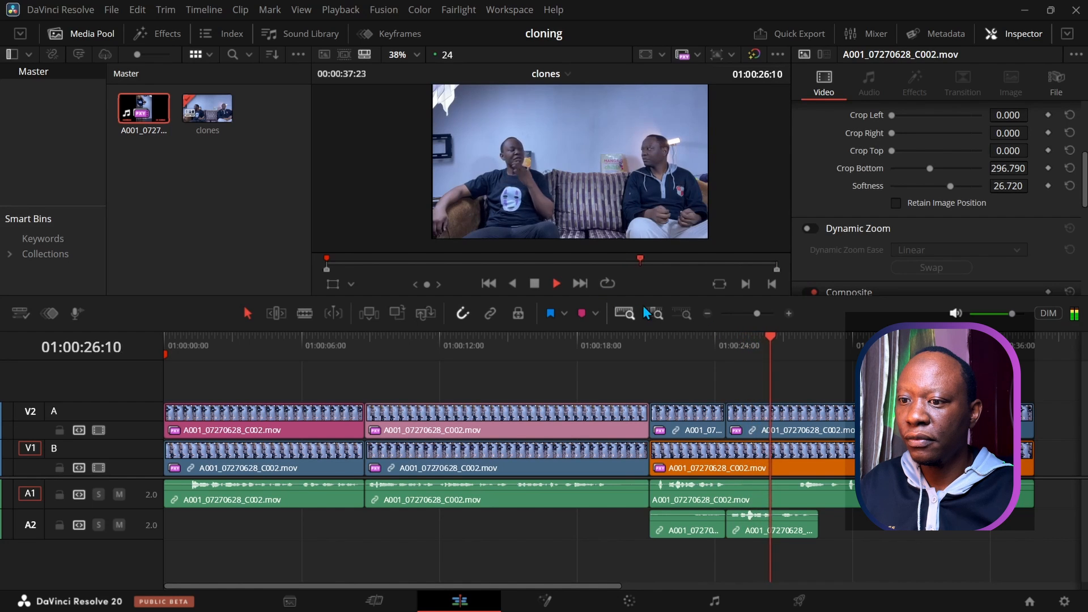
click(534, 284)
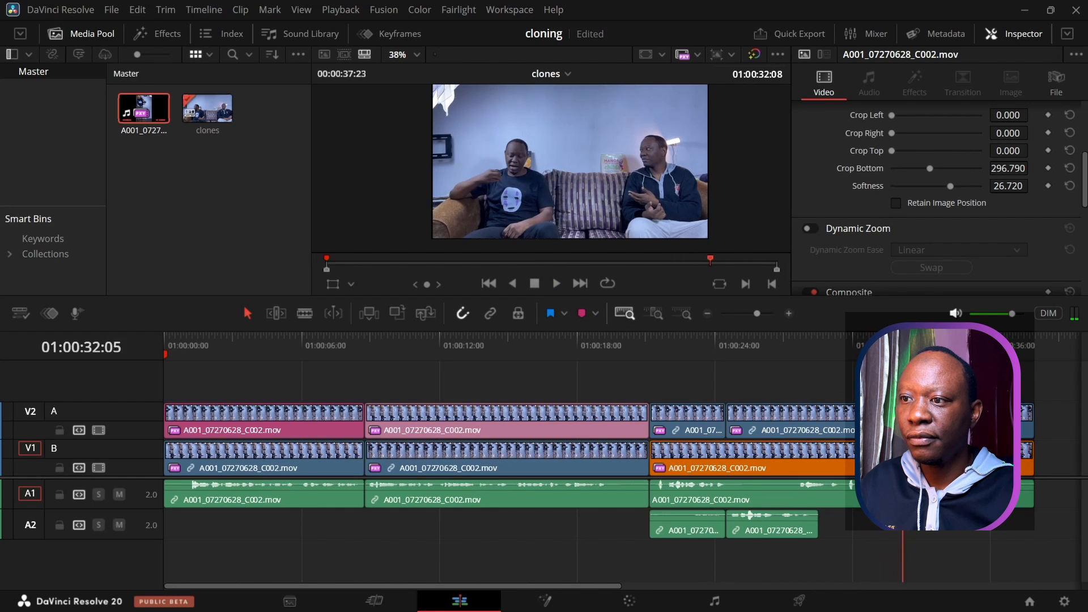
drag(906, 339, 872, 339)
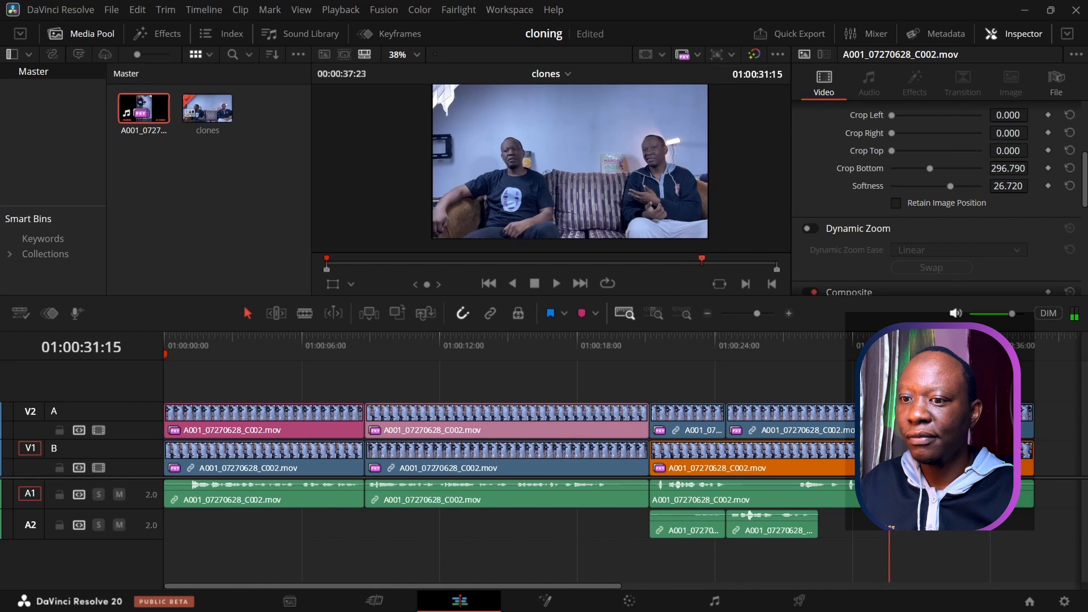
drag(909, 339, 936, 340)
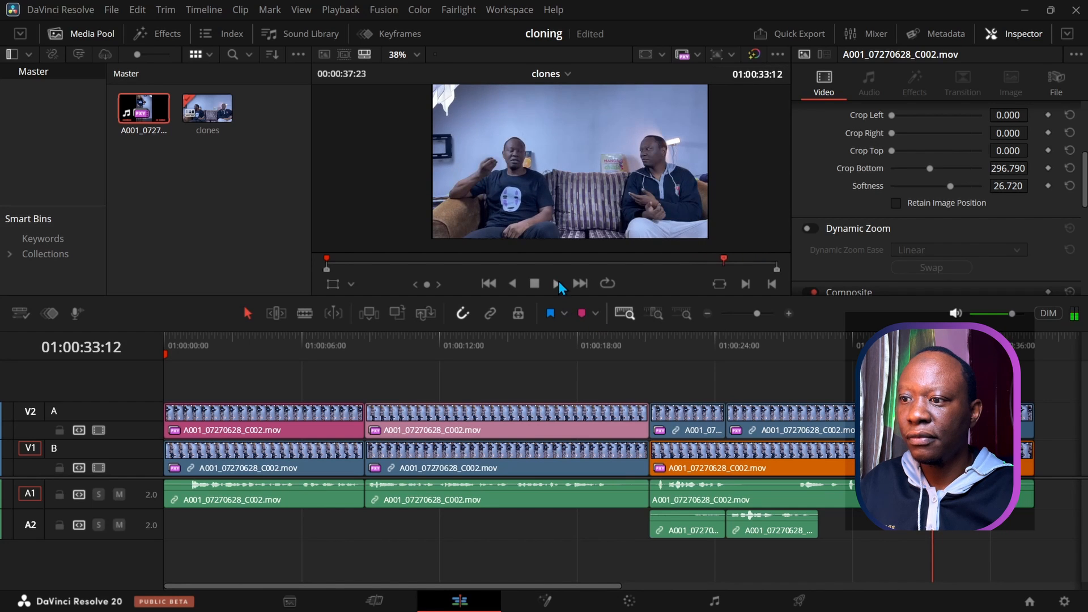
click(558, 283)
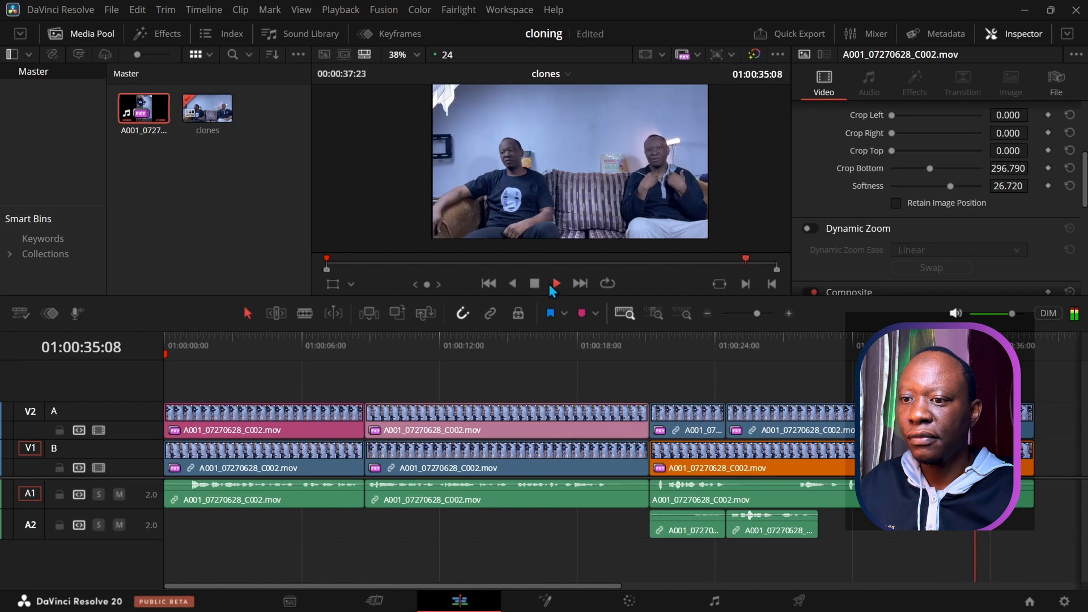
click(535, 285)
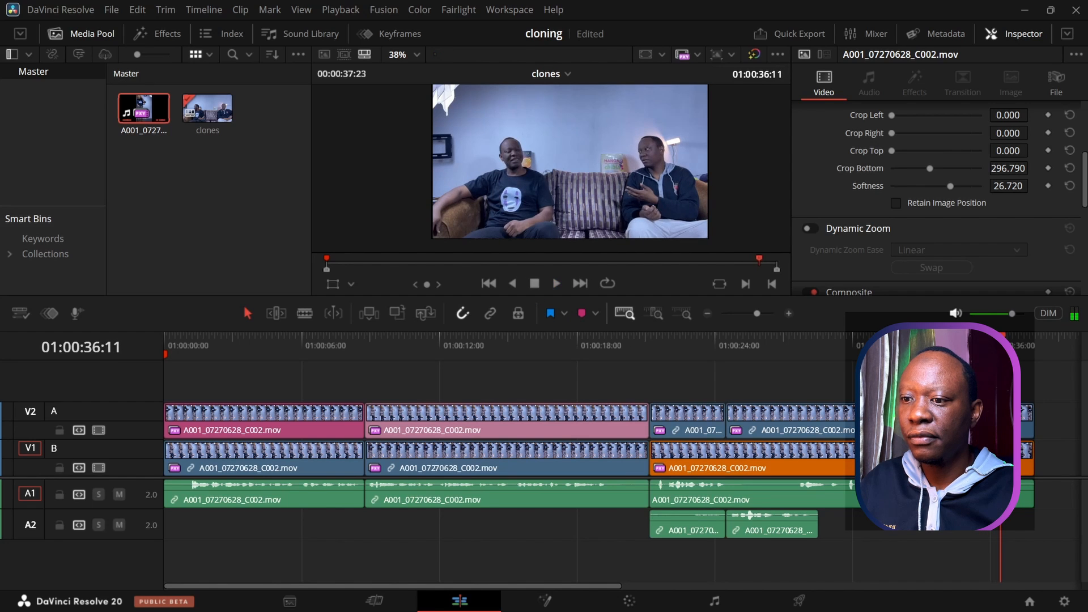
drag(820, 338, 728, 338)
click(555, 284)
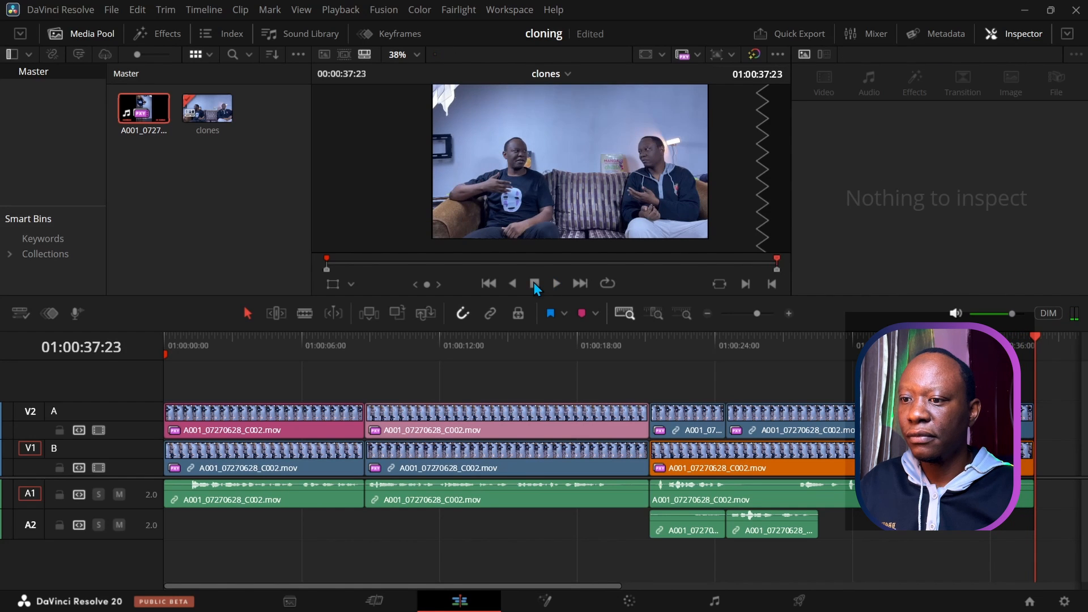
drag(586, 586, 698, 587)
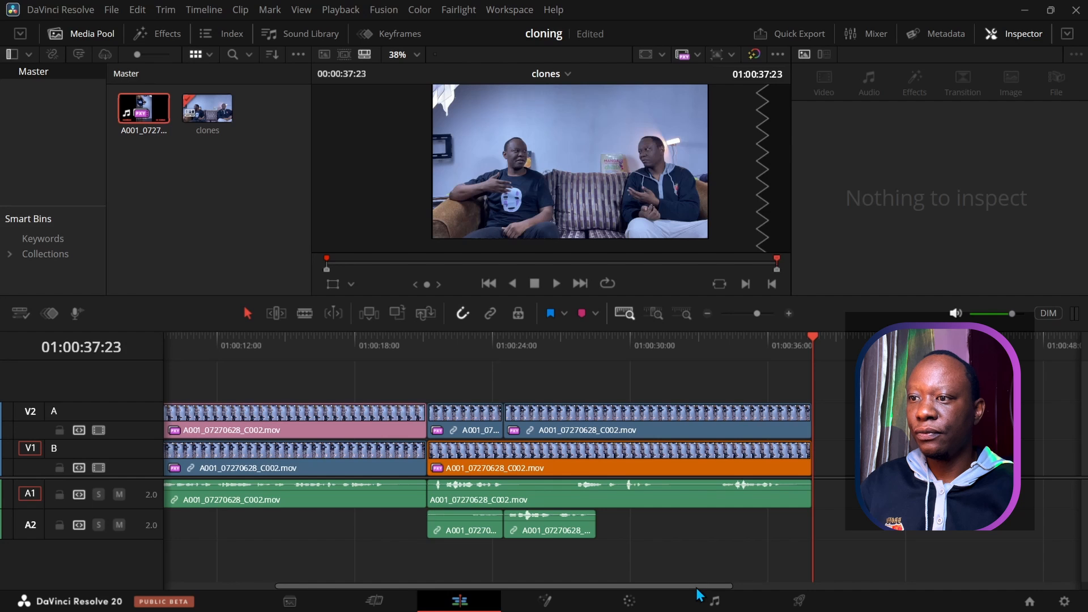
Step: Review the final clone shot and split the V2, V1 and A1 clips at 01:00:31:08
drag(811, 337, 434, 336)
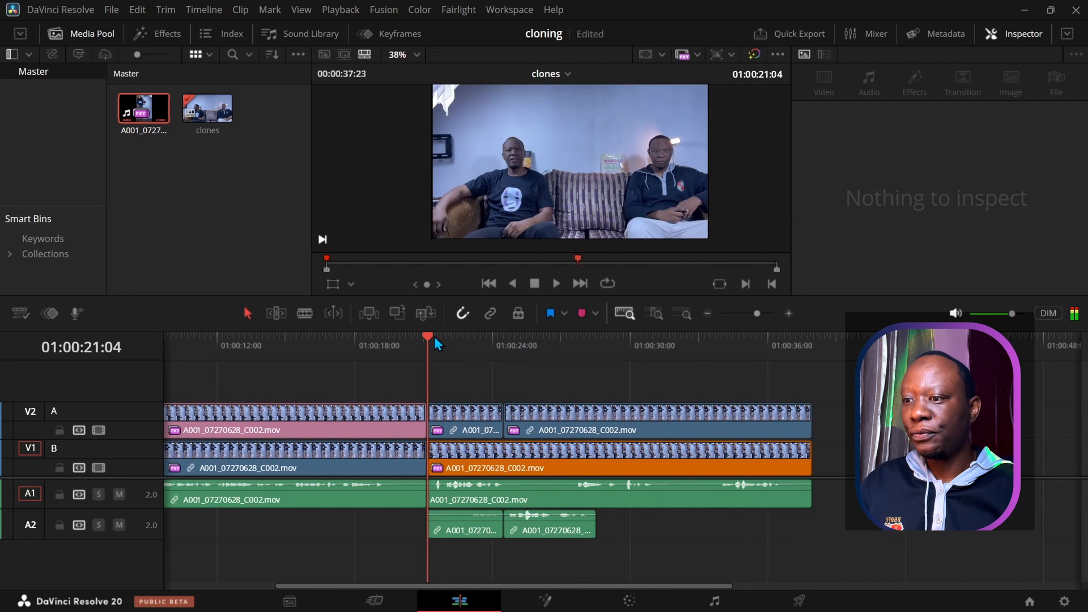
click(558, 283)
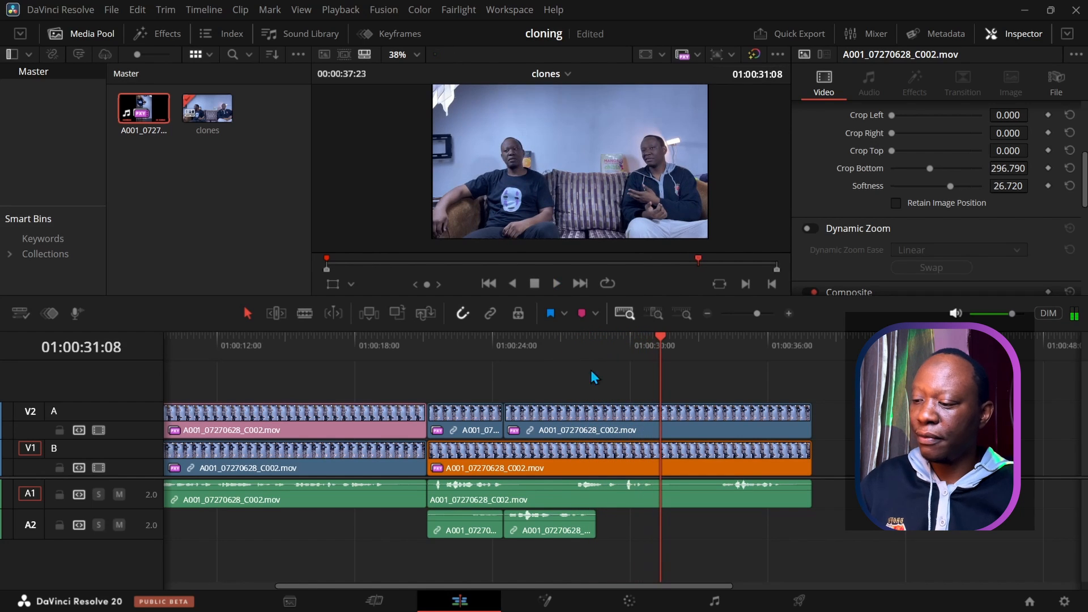
drag(682, 367, 695, 529)
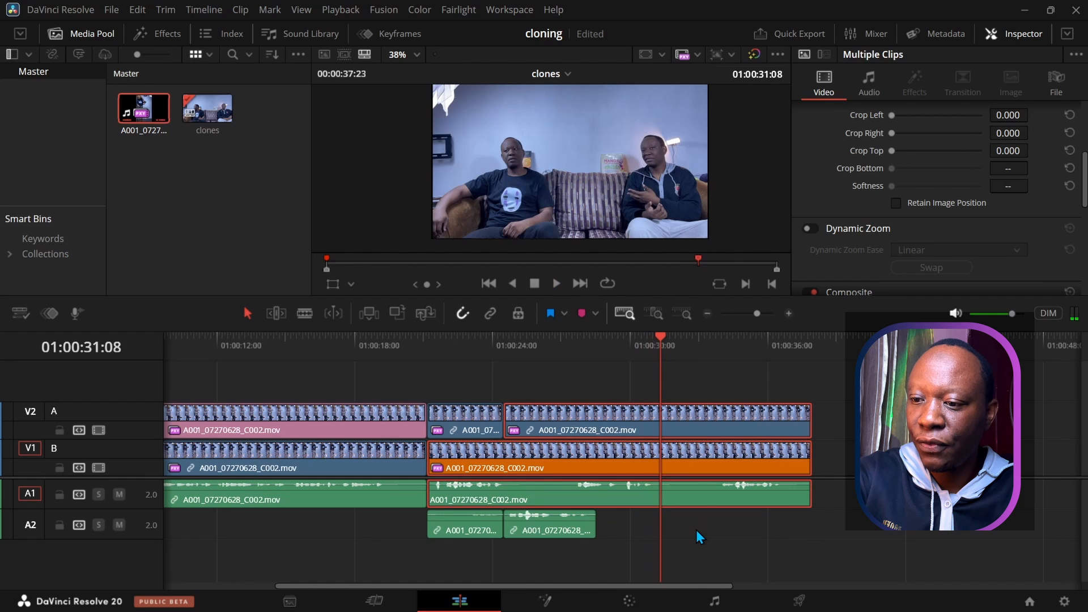
key(ctrl+b)
Step: Delete the V2, V1 and A1 pieces after 01:00:31:08, then replay from about 21 seconds
scroll(695, 529, left, 4)
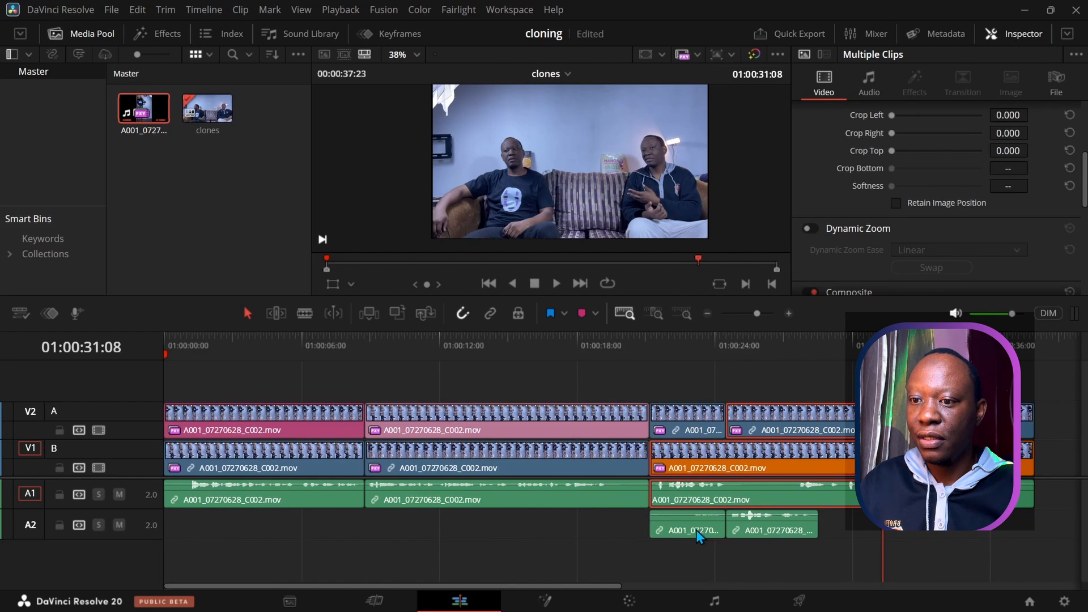
click(923, 538)
drag(917, 385, 942, 553)
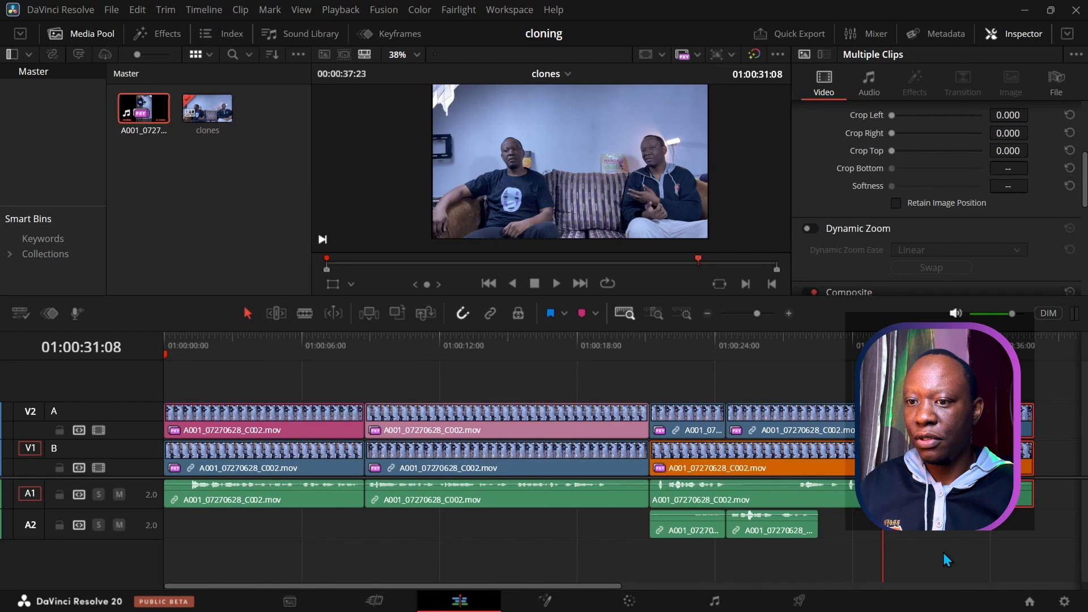
key(Delete)
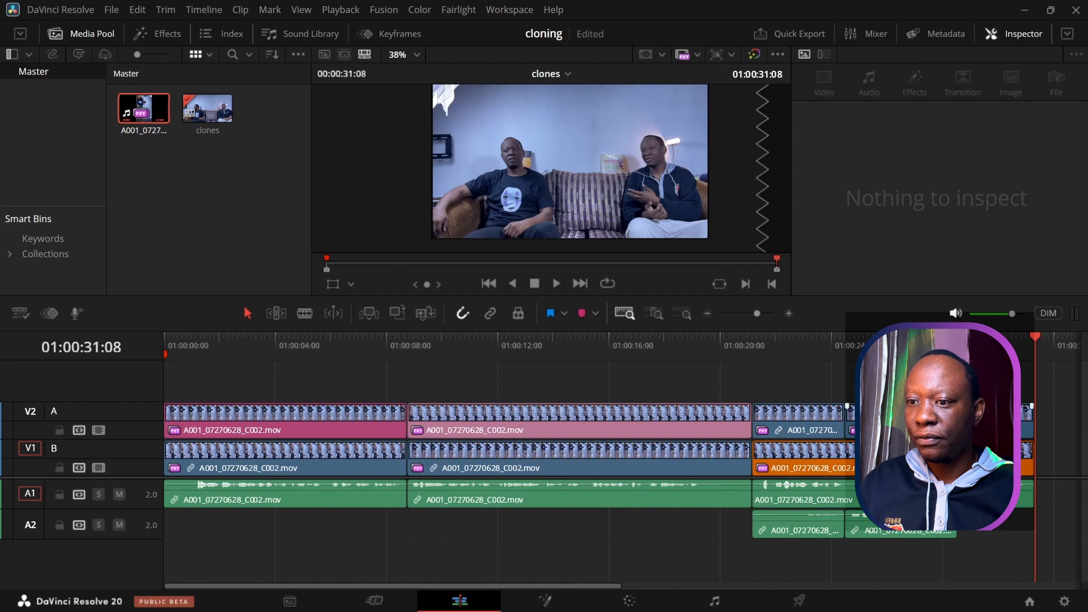
drag(1030, 341, 758, 357)
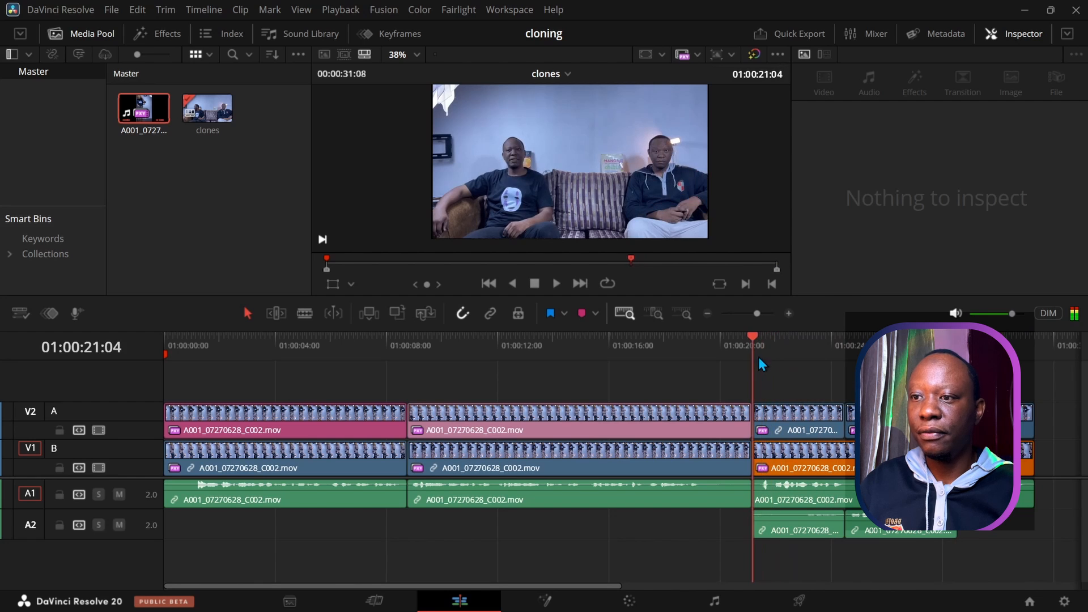
click(553, 285)
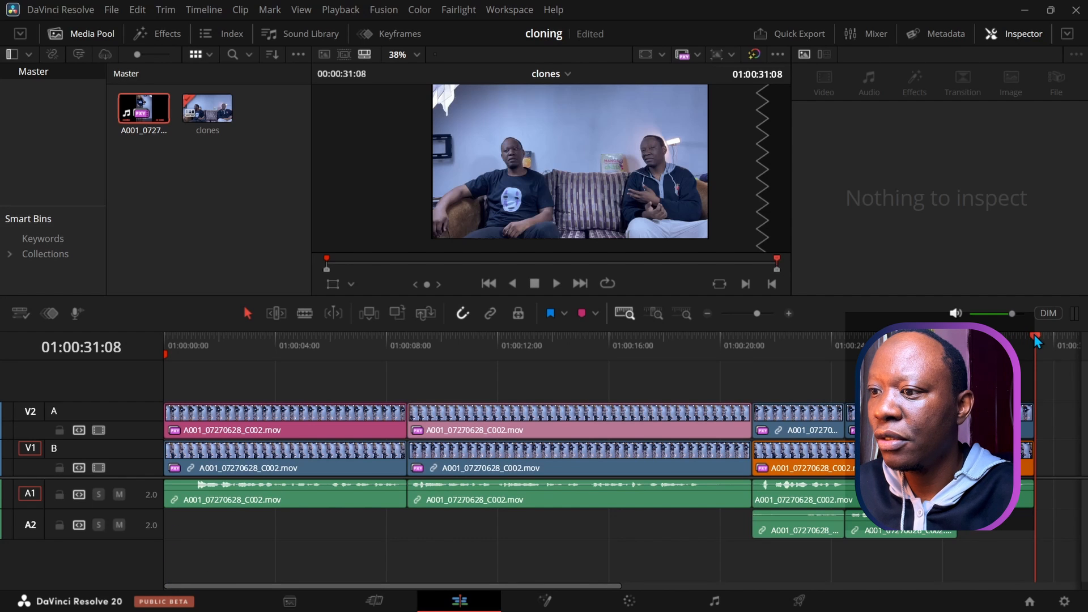
mouse_move(1016, 334)
mouse_down()
mouse_move(488, 381)
mouse_move(138, 382)
mouse_move(153, 375)
mouse_up()
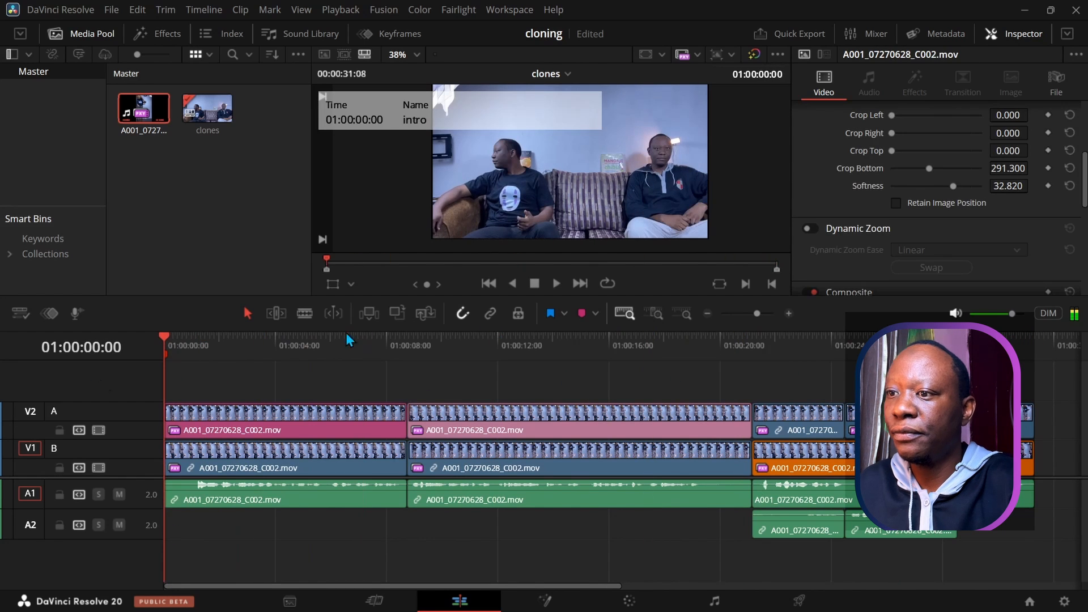
click(559, 283)
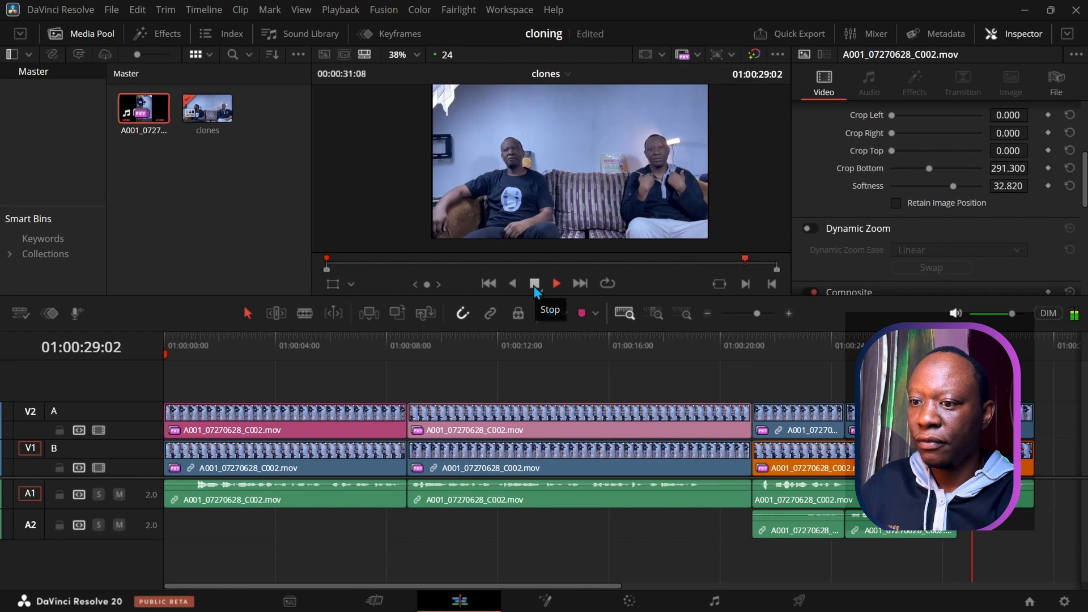
Step: Split the middle V2, V1 and A1 clips at 01:00:19:09 with Ctrl+B
click(534, 285)
drag(731, 383, 742, 510)
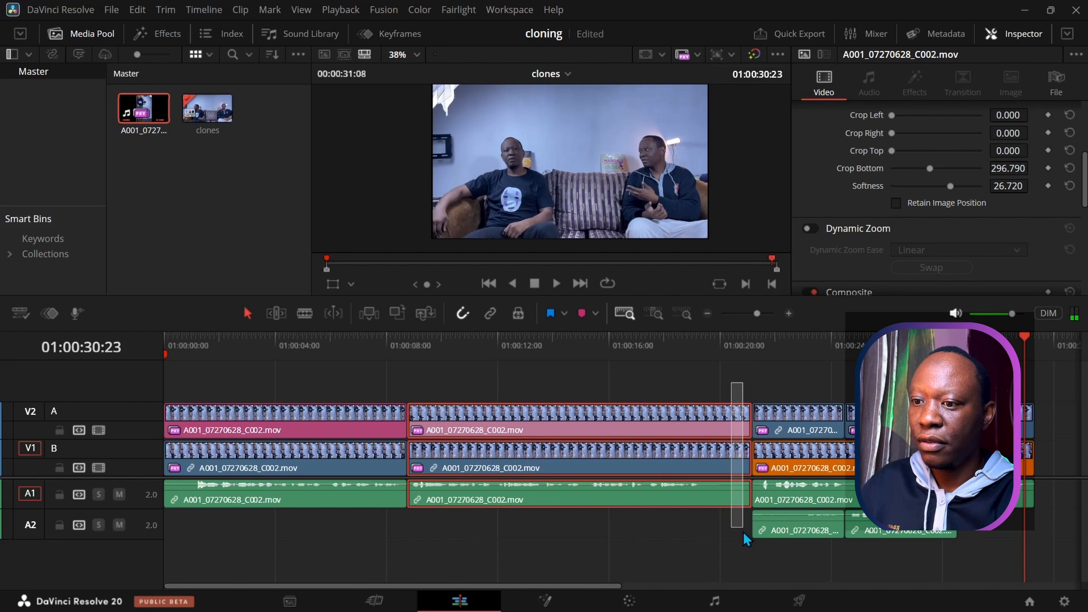
click(707, 404)
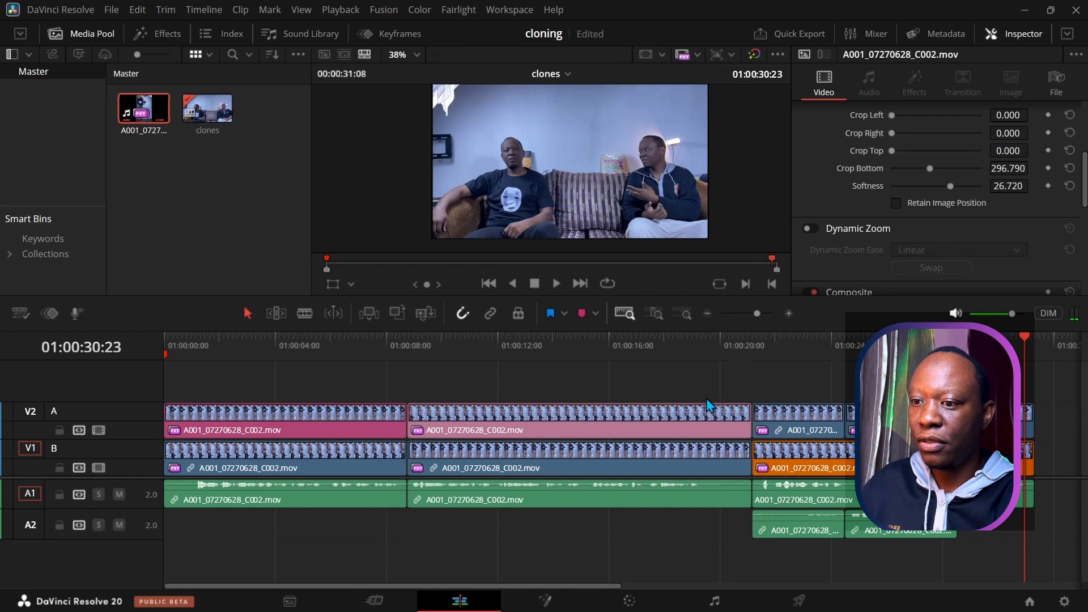
mouse_move(701, 348)
mouse_down()
mouse_move(711, 340)
mouse_move(703, 342)
mouse_up()
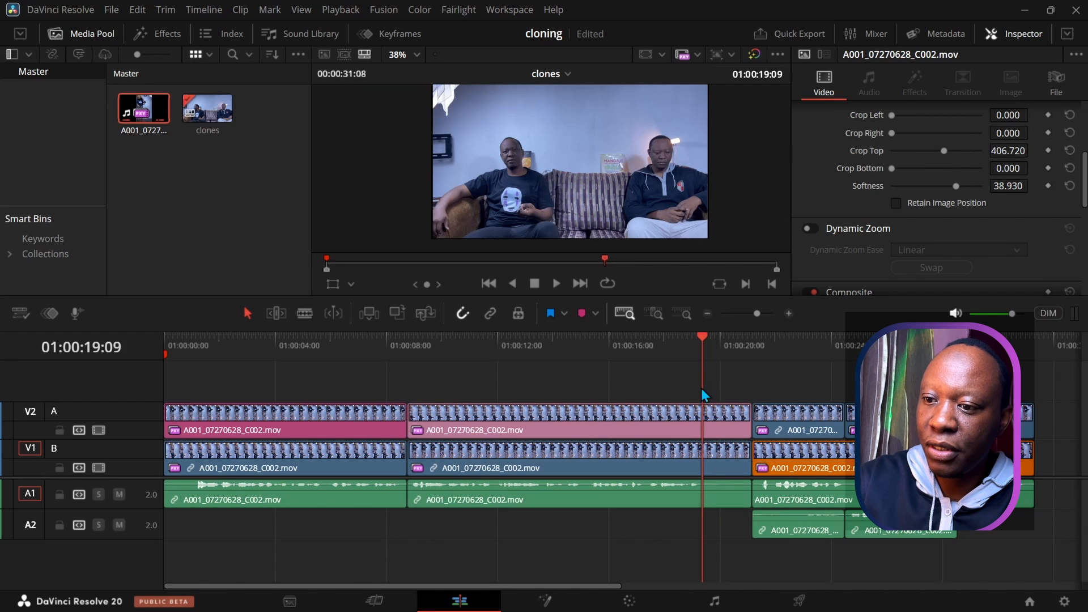
key(ctrl+b)
Step: Delete the short pieces after the cut and shift the later clips left to close the gap
drag(715, 389, 725, 520)
key(Delete)
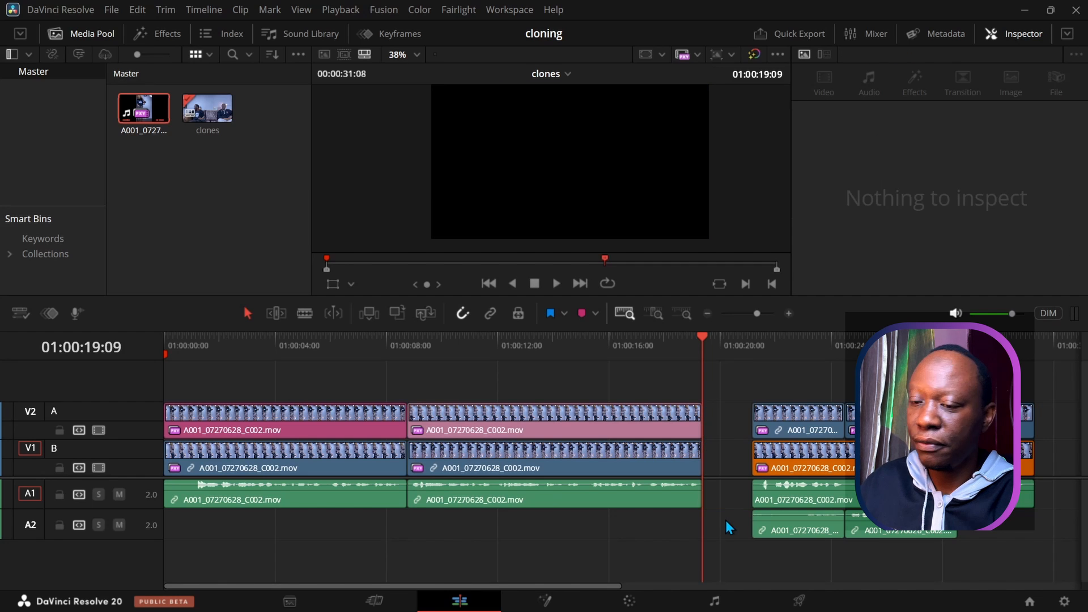
drag(729, 375, 953, 563)
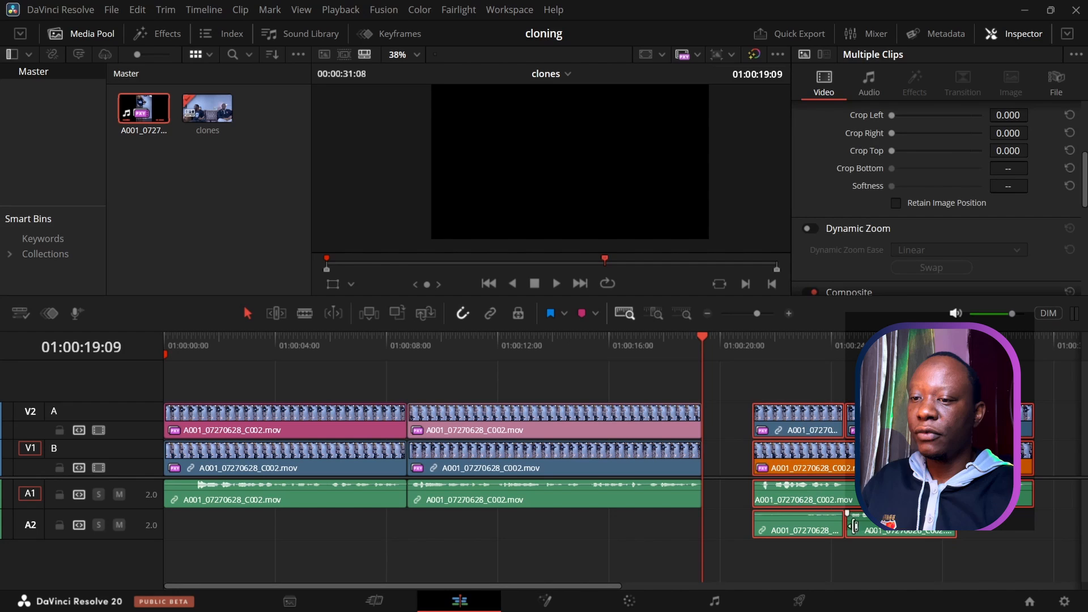
drag(811, 447, 761, 441)
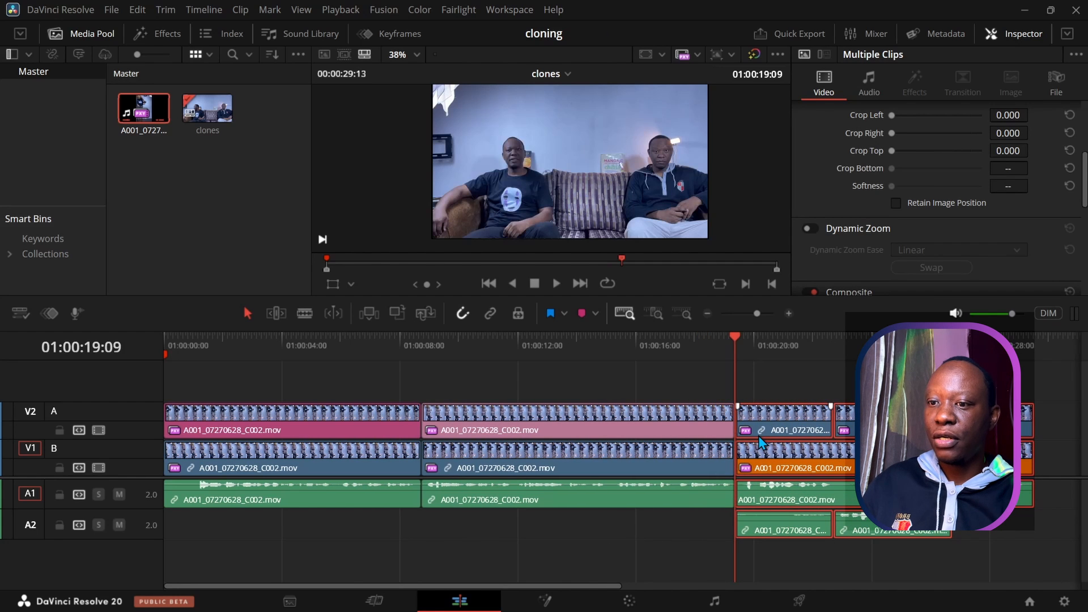
mouse_move(735, 335)
mouse_down()
mouse_move(906, 352)
mouse_move(128, 428)
mouse_move(872, 441)
mouse_move(648, 430)
mouse_move(153, 460)
mouse_up()
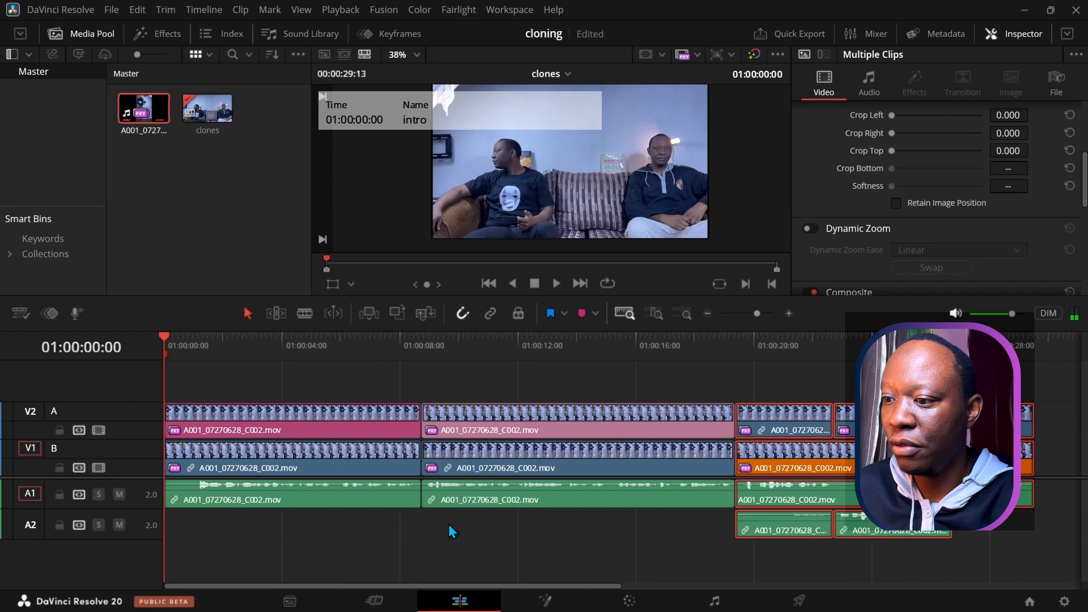
Step: Normalize every A1 and A2 audio clip to True Peak -2 dBTP, then set the second A1 clip to 3 dB
click(537, 554)
drag(1028, 563, 264, 497)
right_click(264, 497)
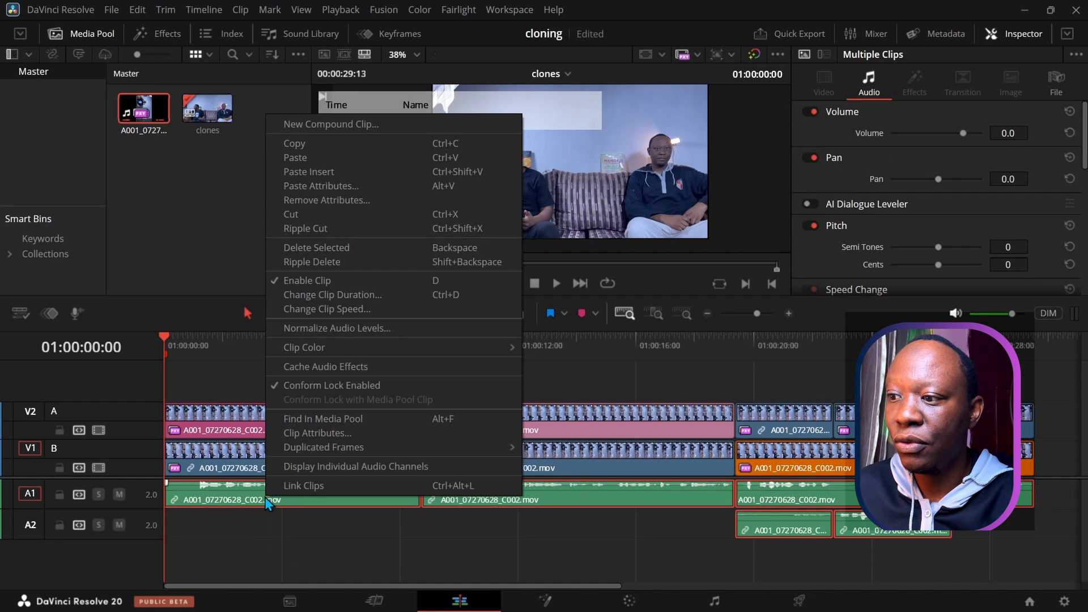
click(297, 327)
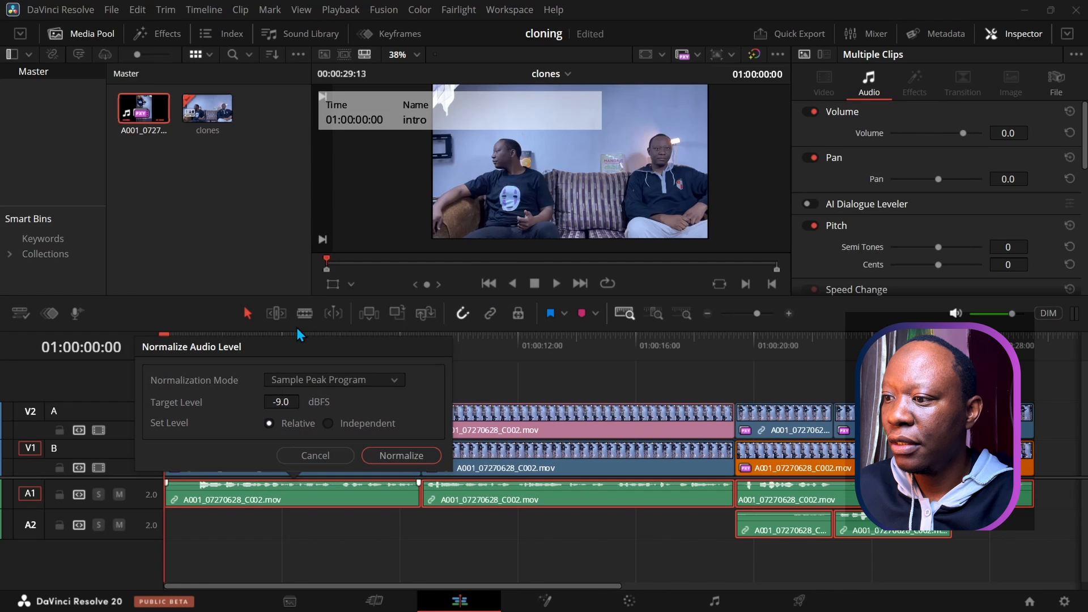
click(298, 379)
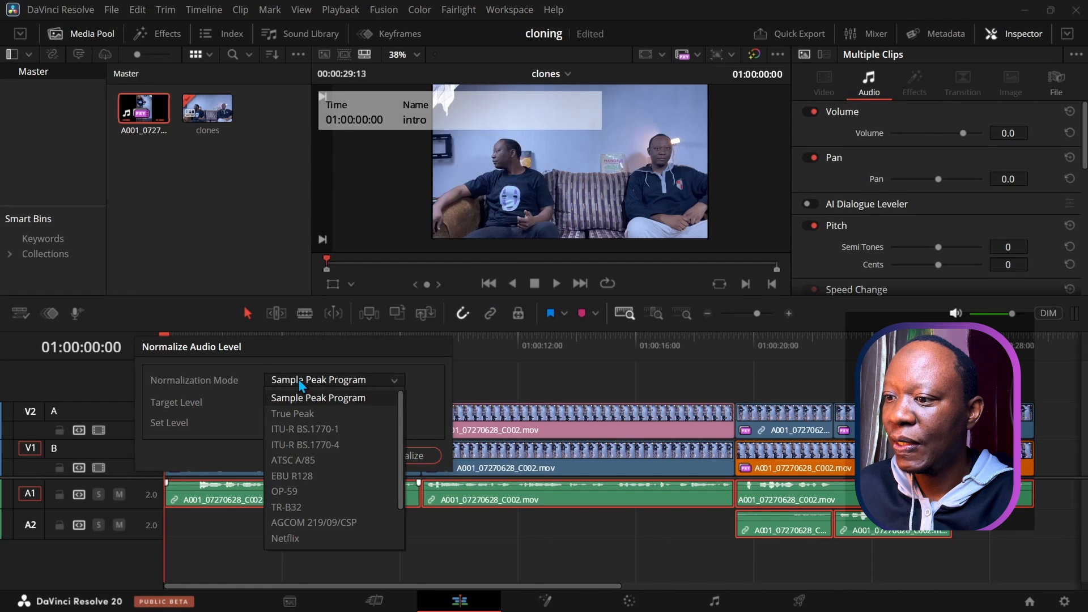
click(291, 414)
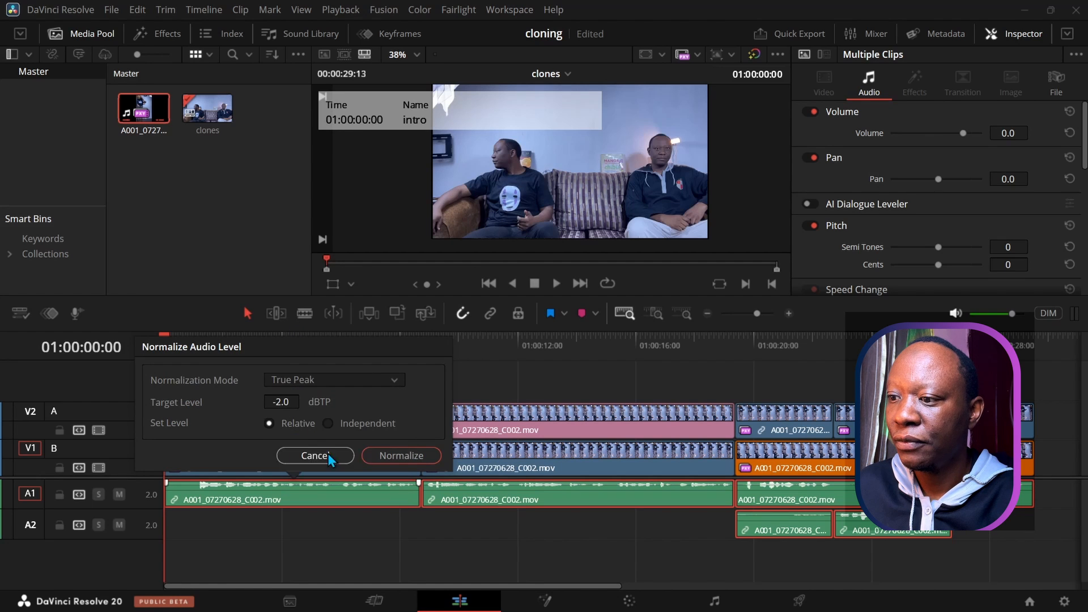
click(389, 454)
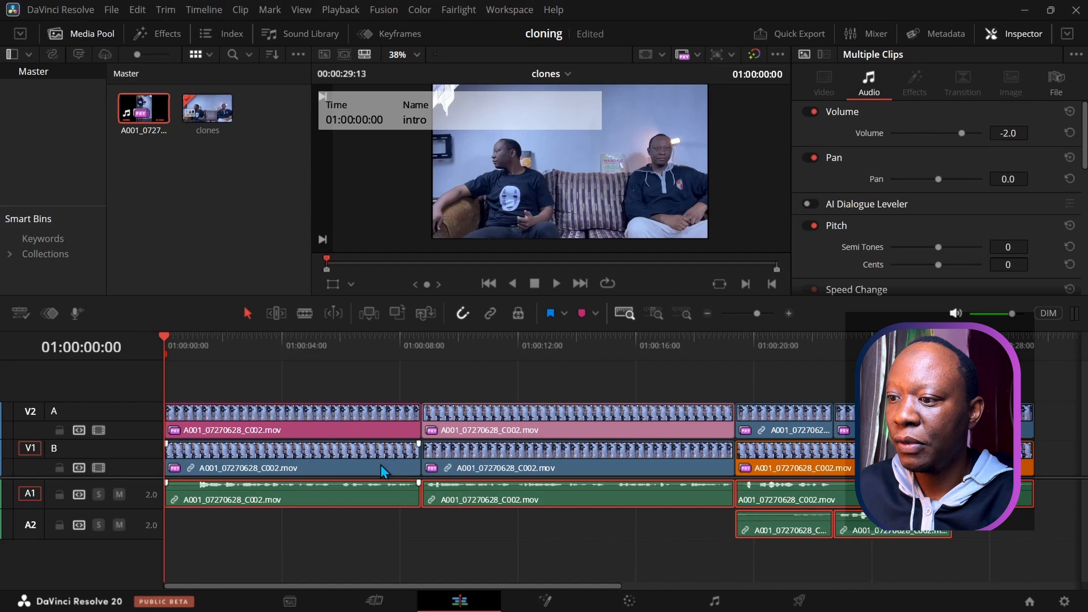
drag(378, 487, 442, 483)
Step: Set the third A1 clip to -2 dB, raise an A2 clip's volume, and play back to check balance
drag(775, 485, 775, 485)
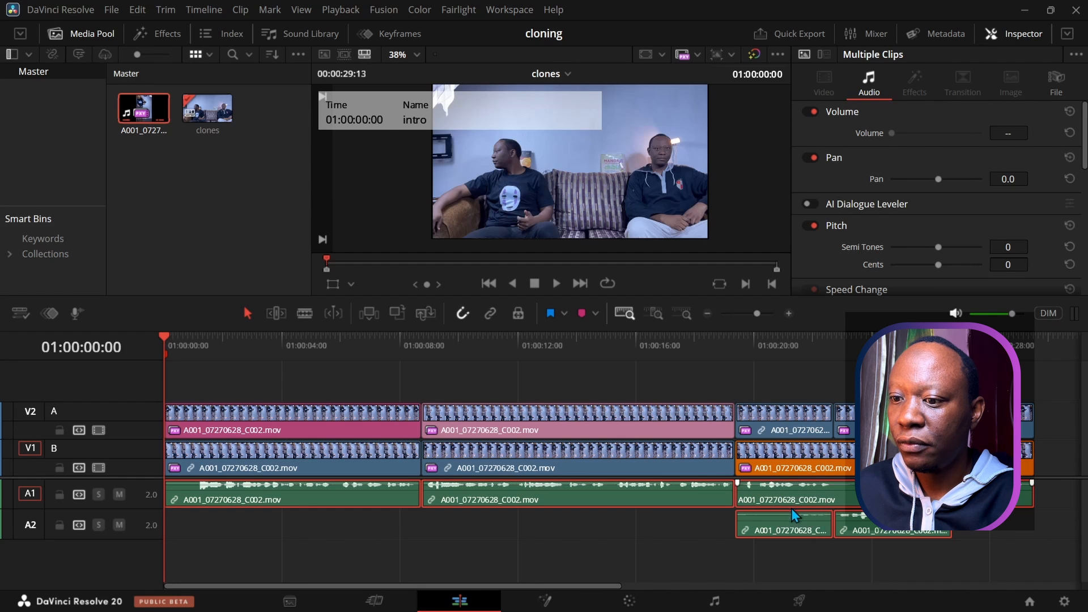
drag(792, 515, 792, 513)
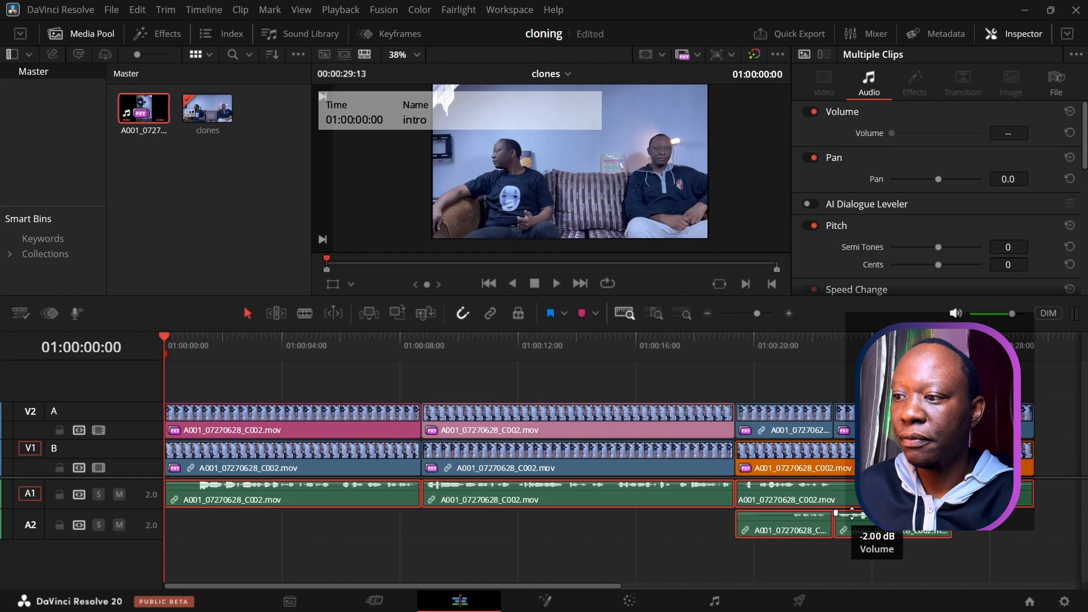
click(558, 284)
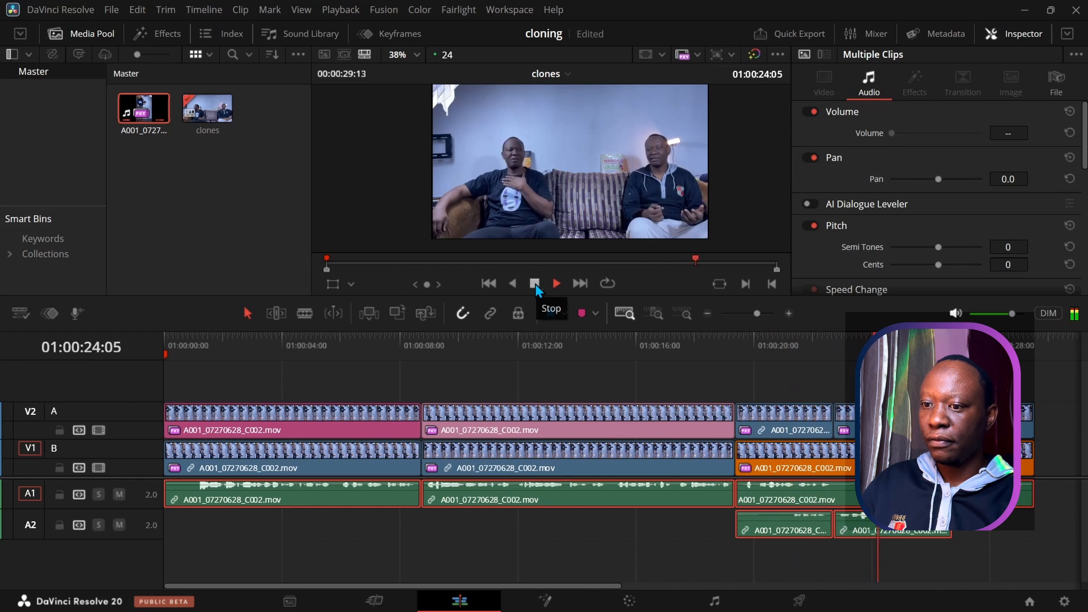
Step: Delete the first A2 audio clip and enlarge the viewer above the timeline
click(706, 568)
click(774, 517)
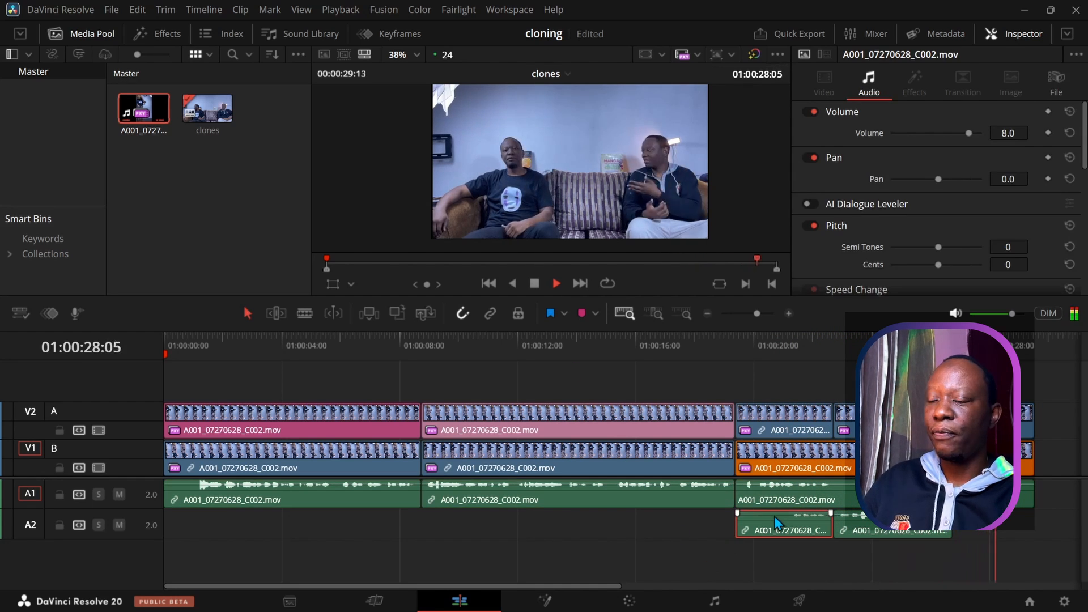
key(BackSpace)
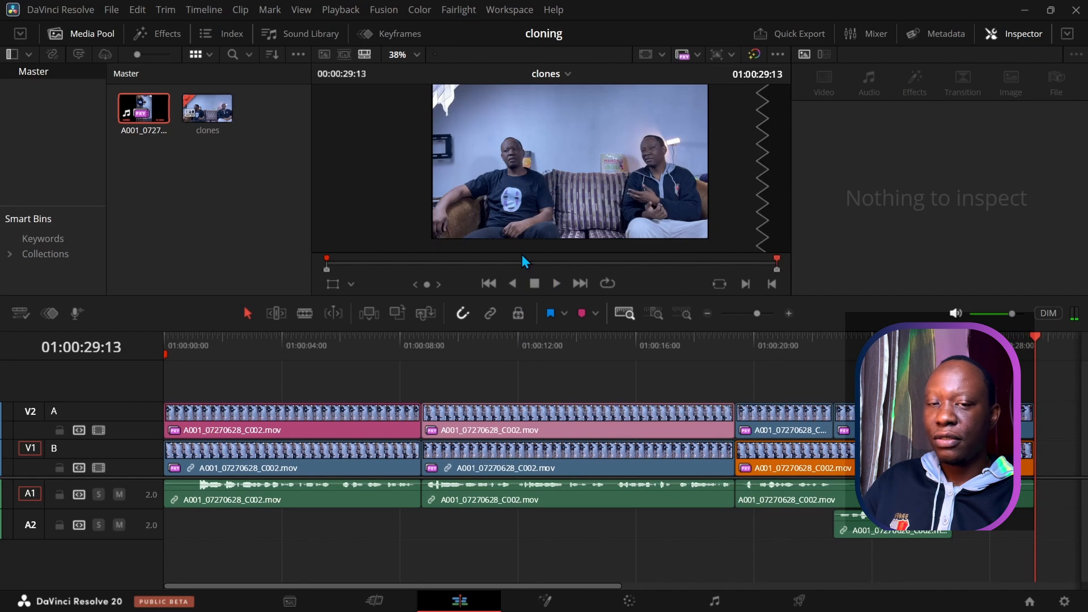
drag(522, 294, 530, 352)
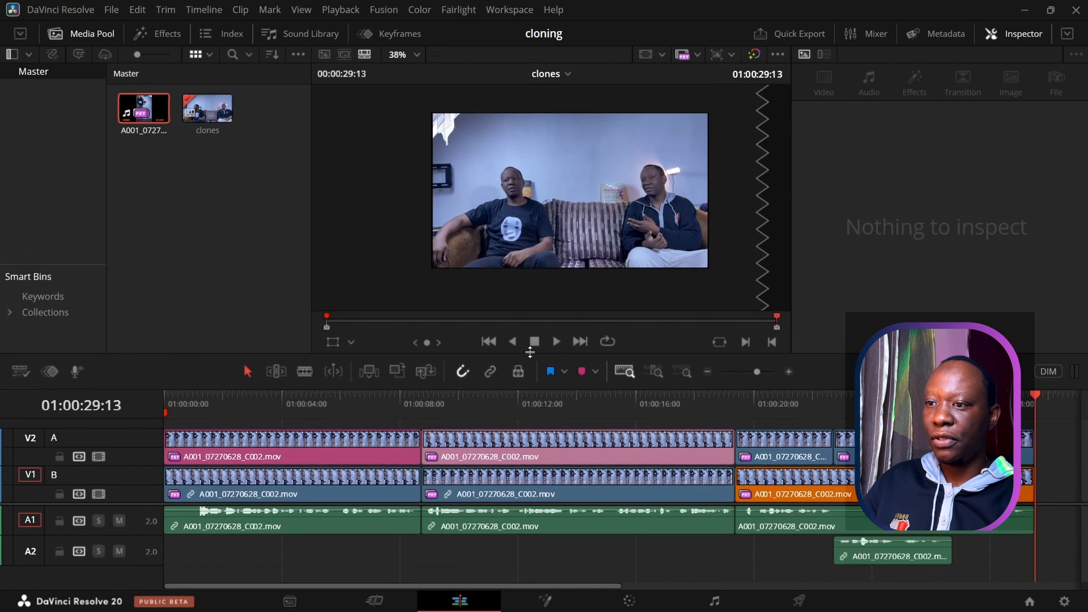
scroll(559, 242, up, 4)
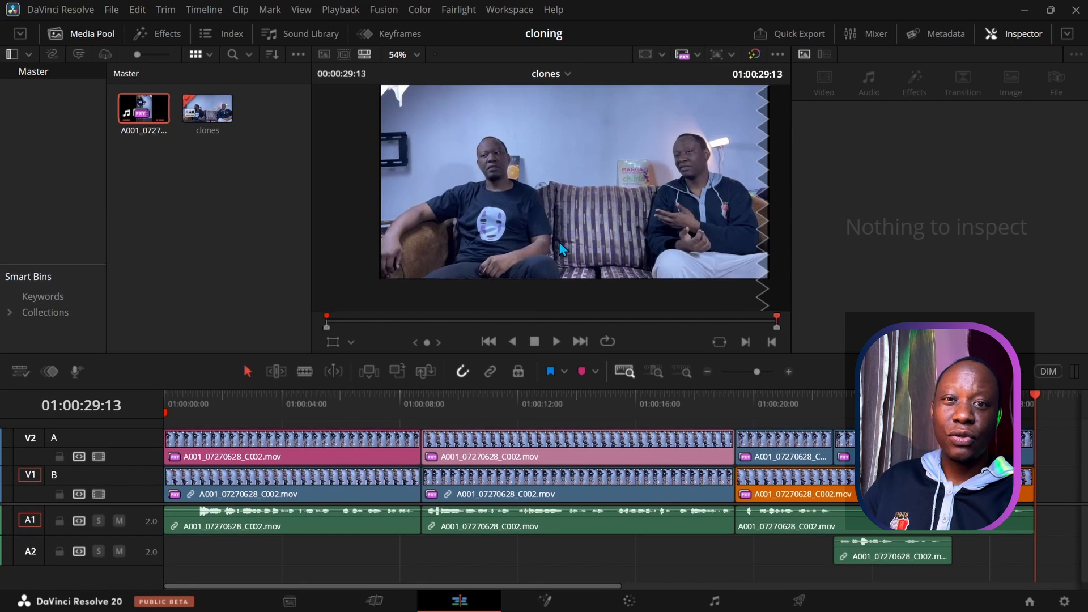
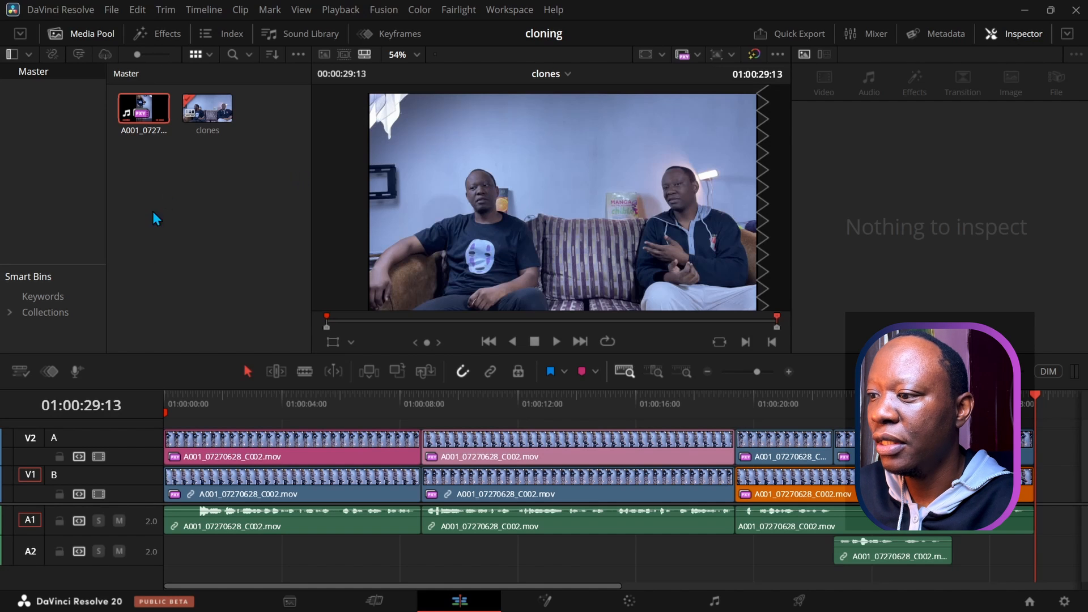
Step: Scrub the playhead back to about 01:00:01:17 near the timeline start
click(209, 396)
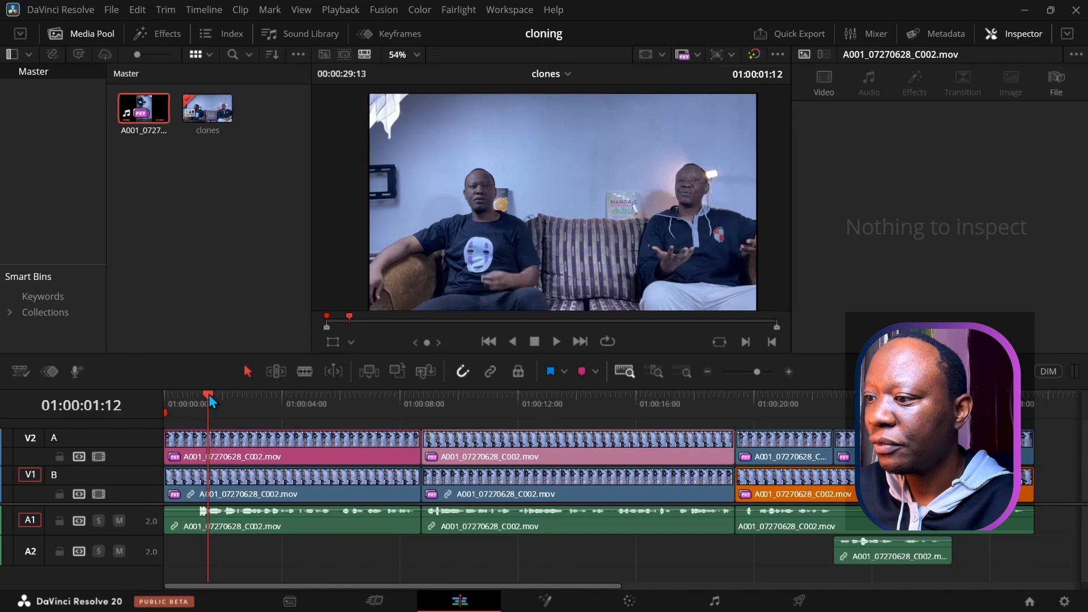
click(262, 397)
drag(273, 397, 215, 395)
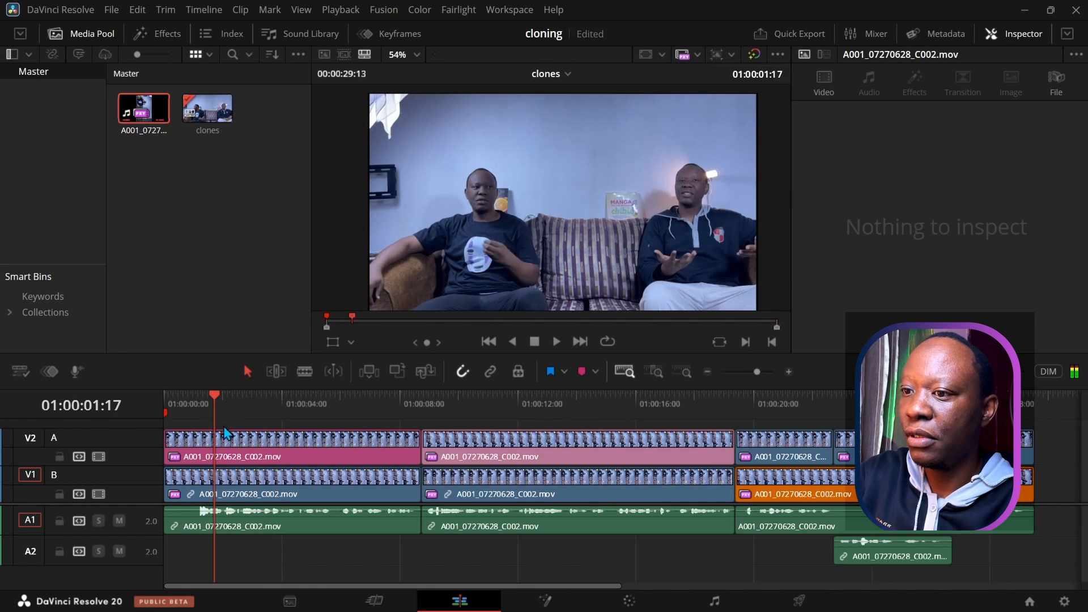
Step: Toggle the V2 clip under the playhead off and back on, then go to the Color page
click(234, 454)
key(d)
key(d)
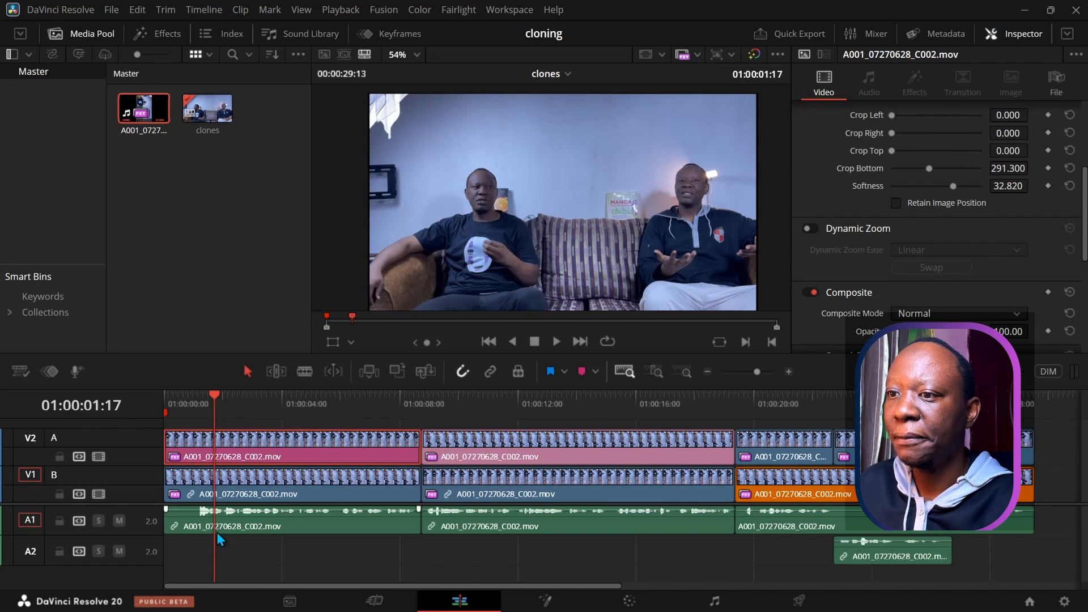
click(629, 600)
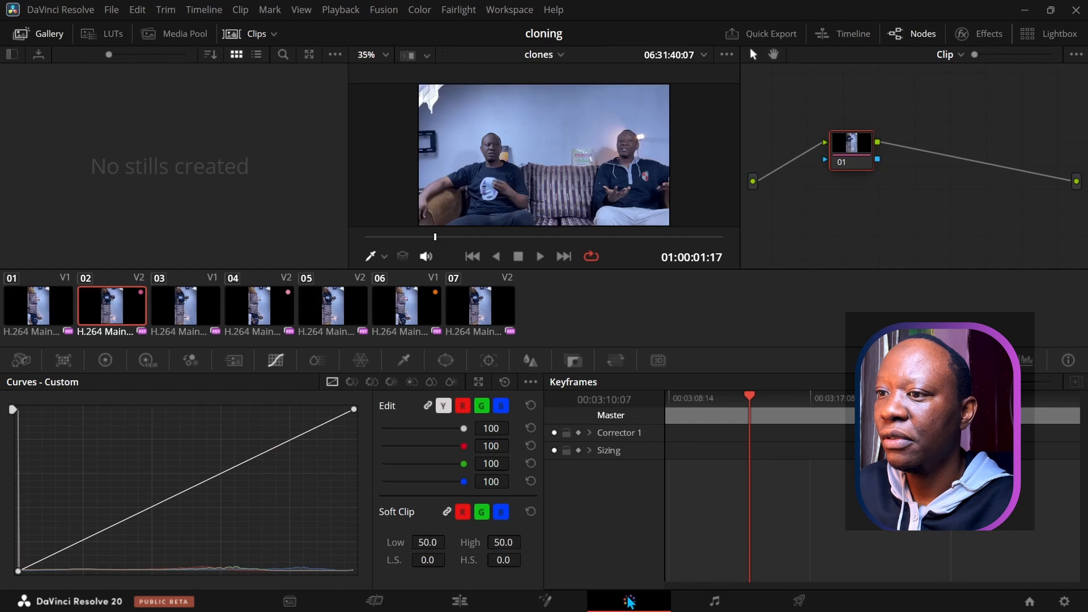
Step: Select clip 01 and reposition node 01 so its links run level
click(43, 319)
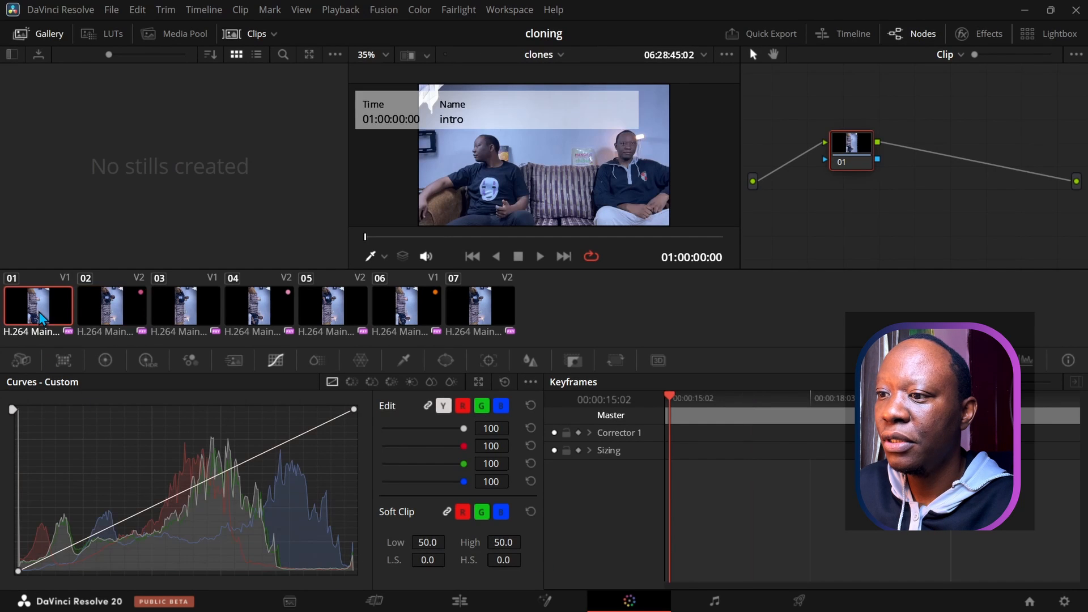
scroll(533, 215, up, 2)
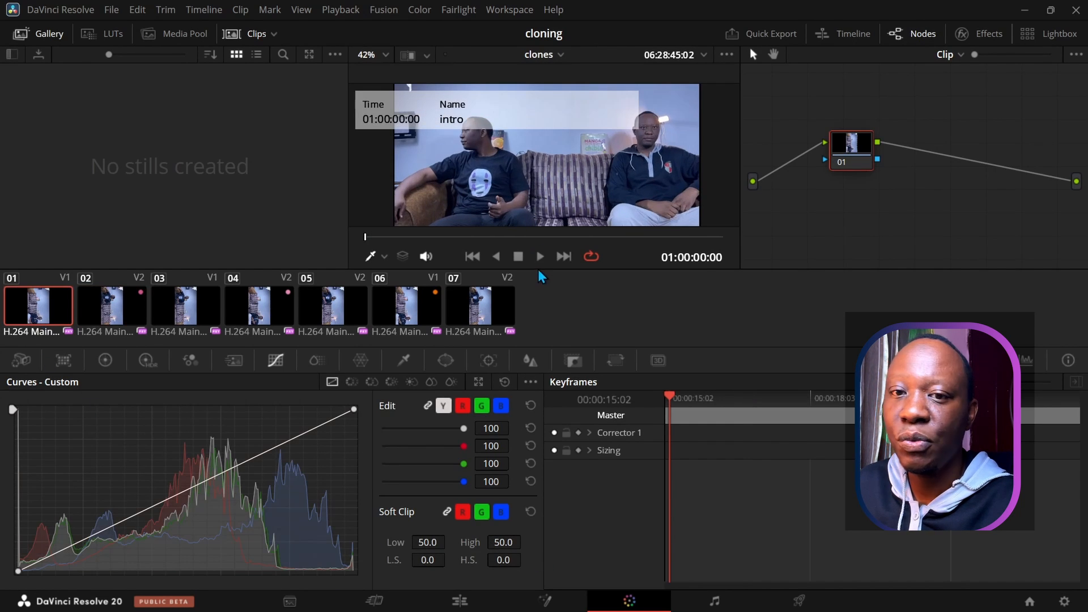
drag(867, 153, 865, 182)
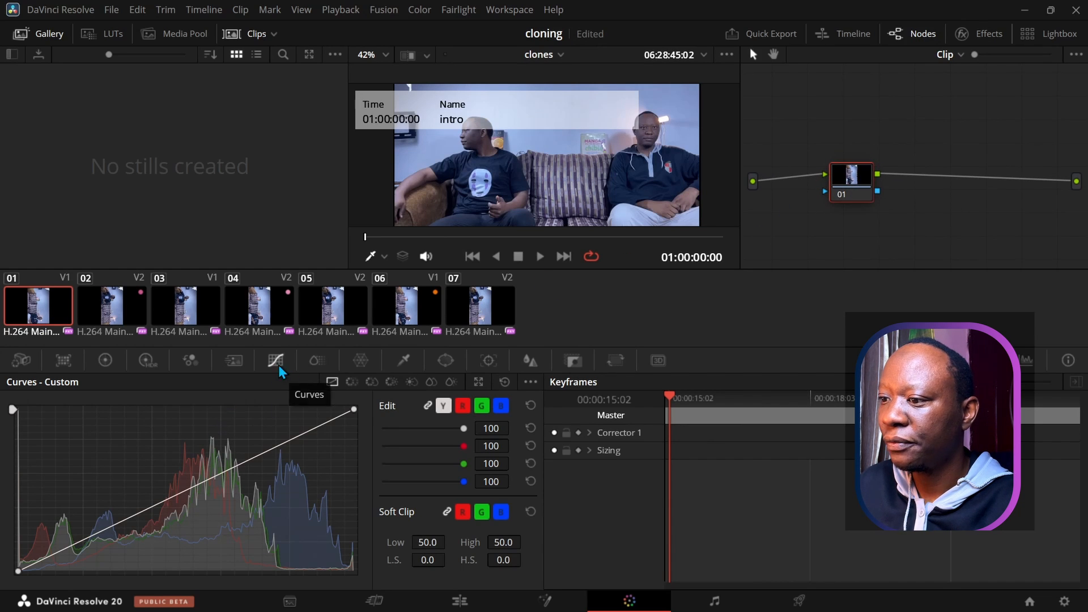
Step: Show the Primaries as Color Wheels and a Waveform scope with its settings open
click(105, 360)
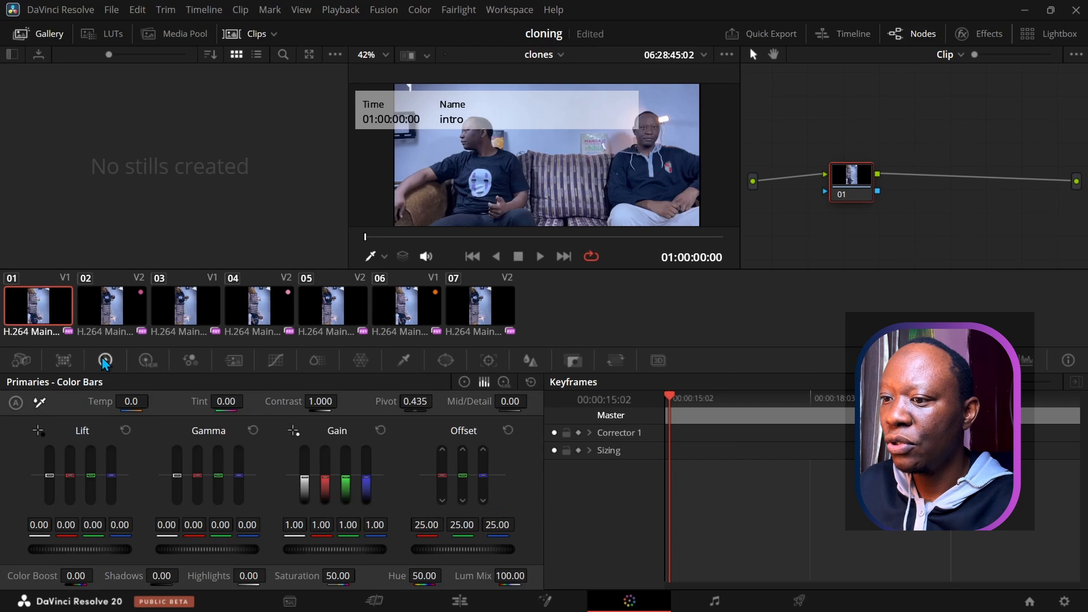
click(463, 382)
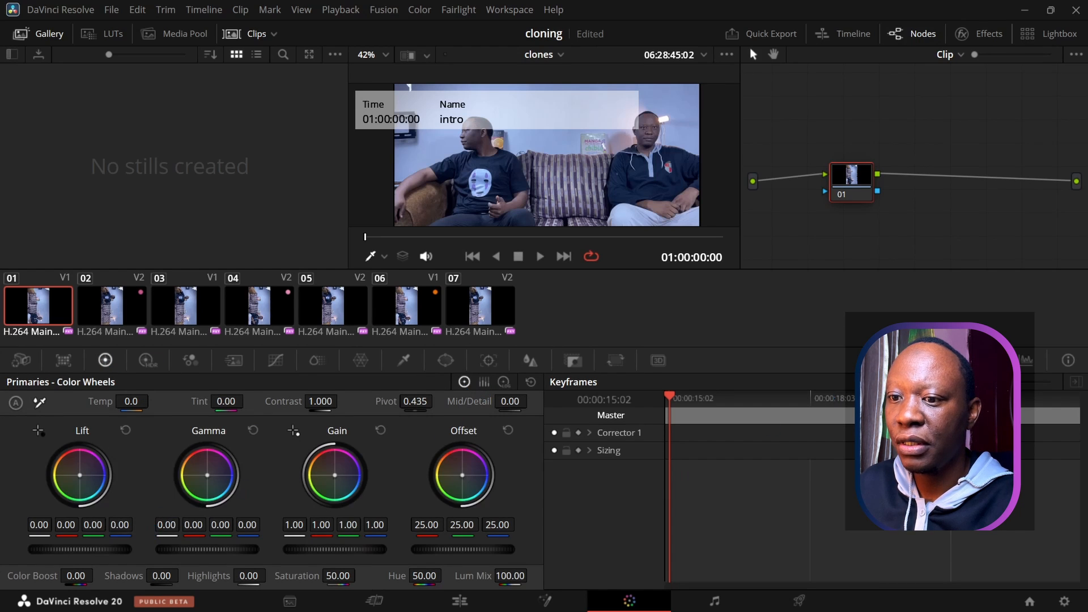
click(1026, 362)
click(1000, 382)
click(1000, 413)
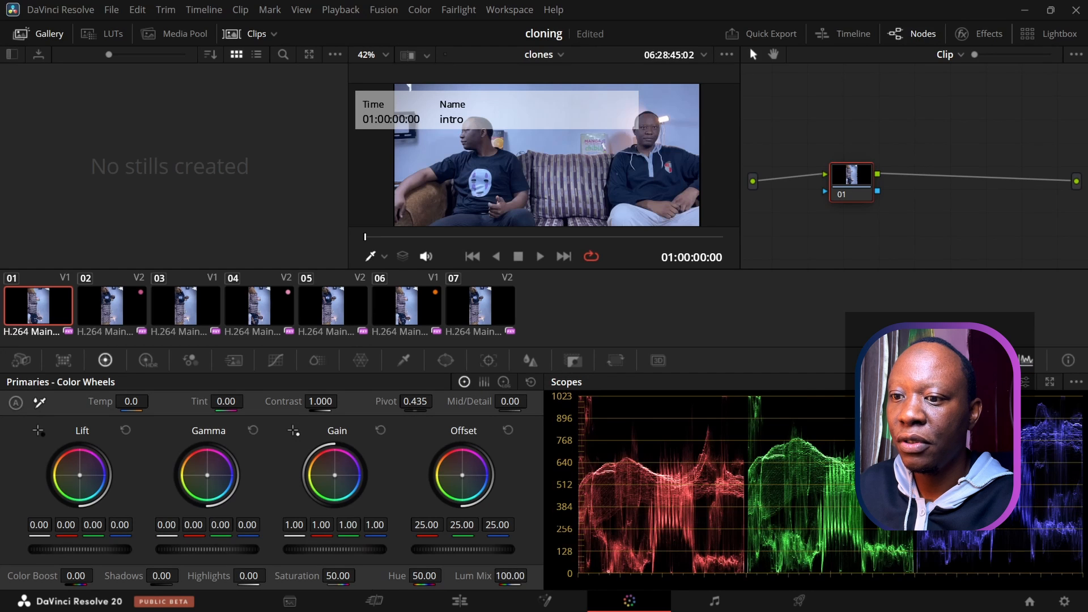
click(1023, 385)
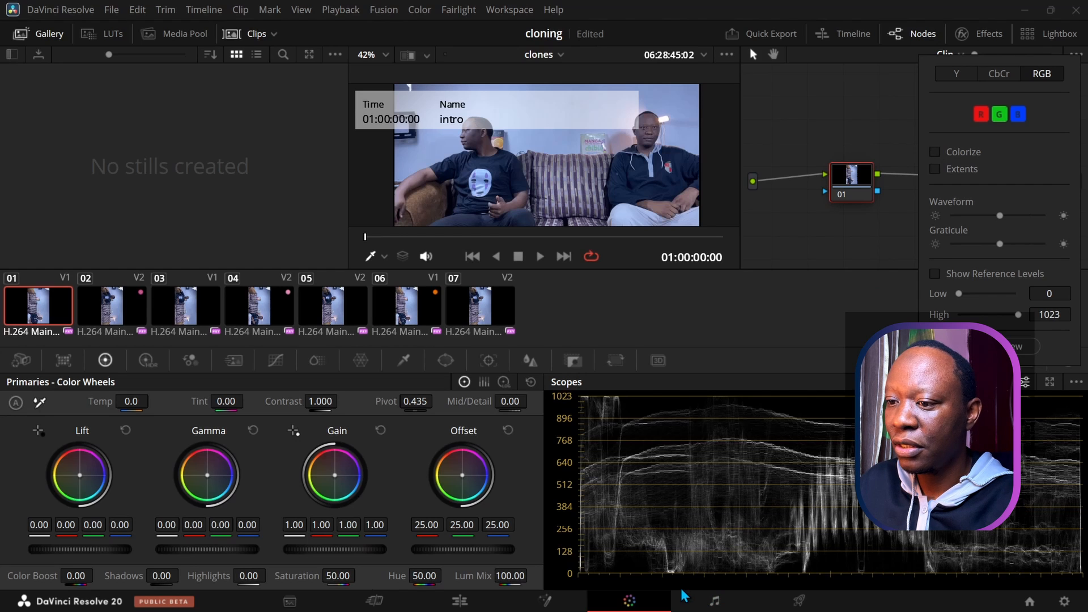
Step: Set clip 01's master wheels to lift 0.03, gamma -0.01, gain 0.97 and offset 22.55
drag(69, 549, 77, 548)
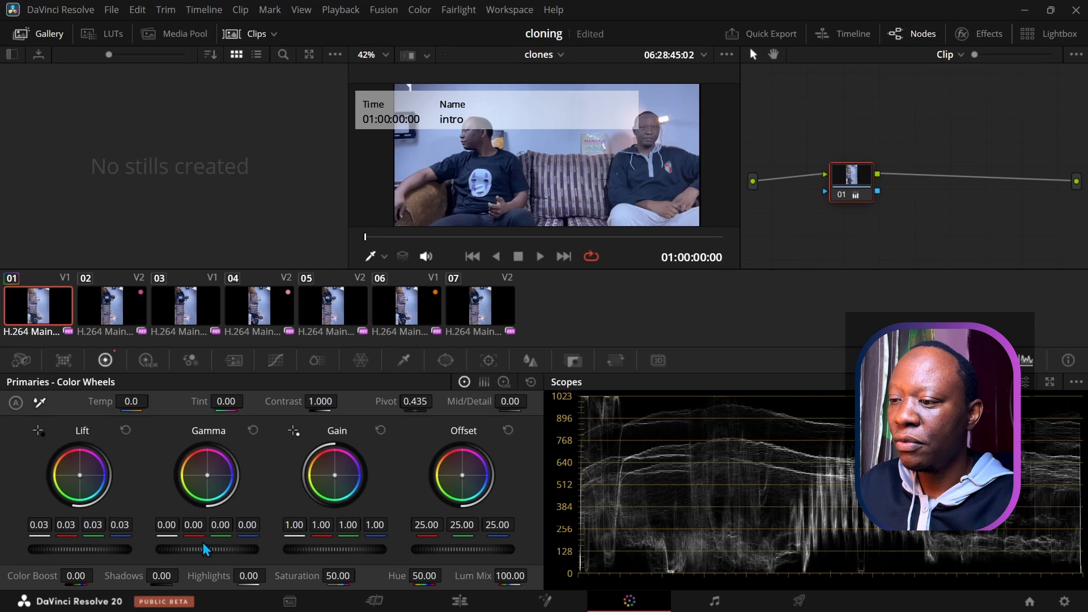
drag(207, 549, 204, 549)
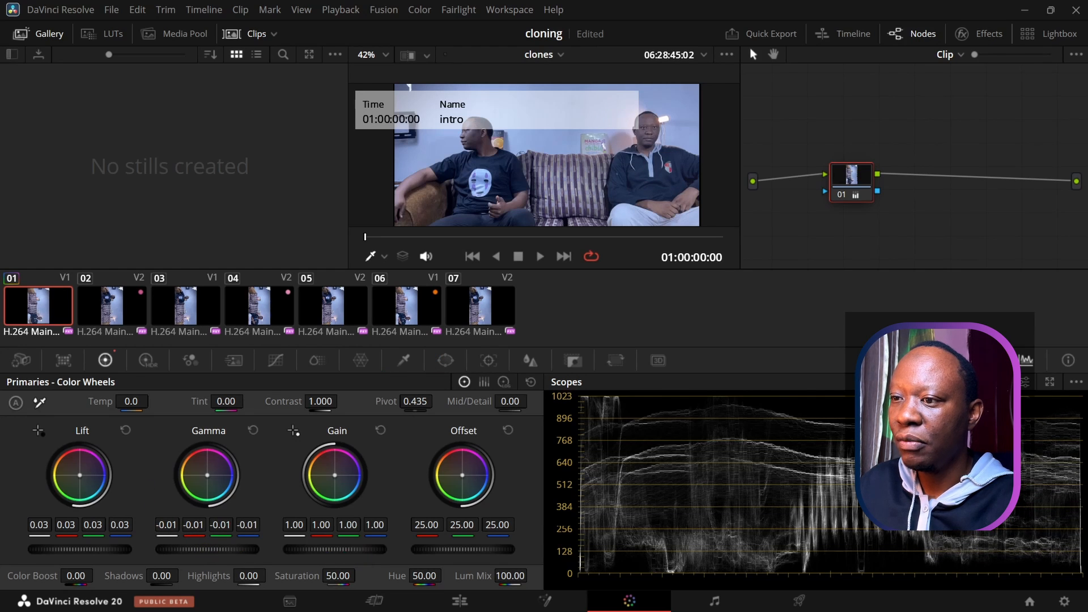
drag(335, 549, 333, 549)
drag(477, 550, 470, 550)
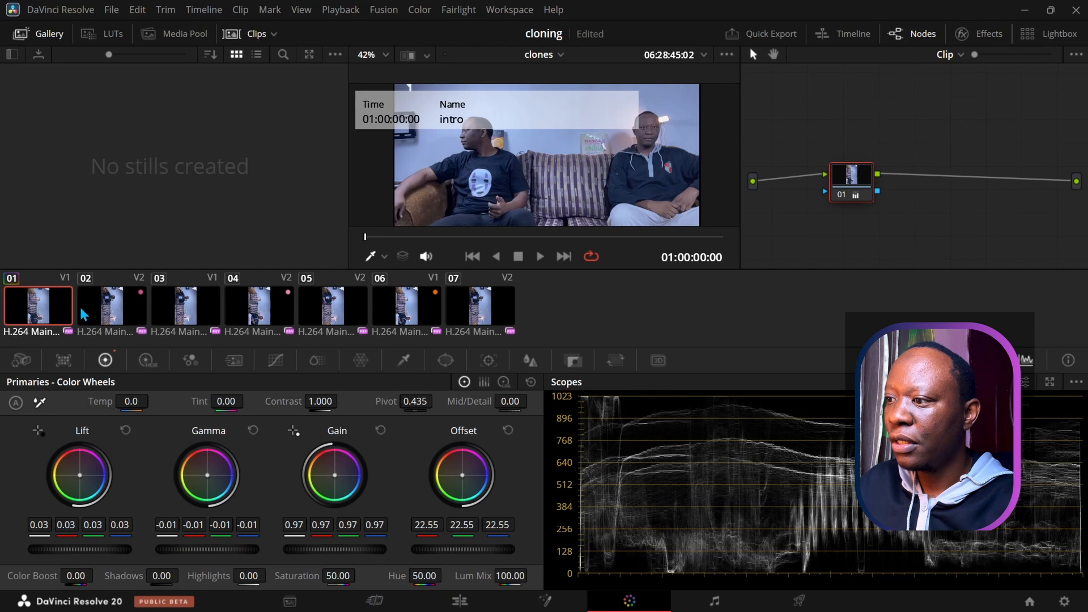
click(108, 316)
Step: Apply clip 01's grade to clips 02, 03 and 04
right_click(40, 315)
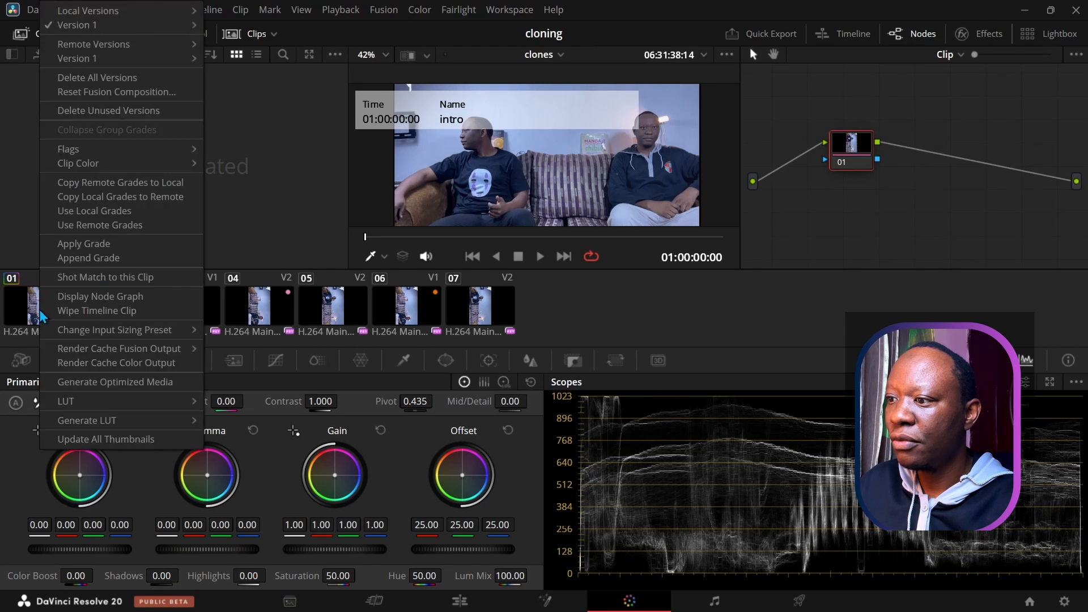
click(57, 247)
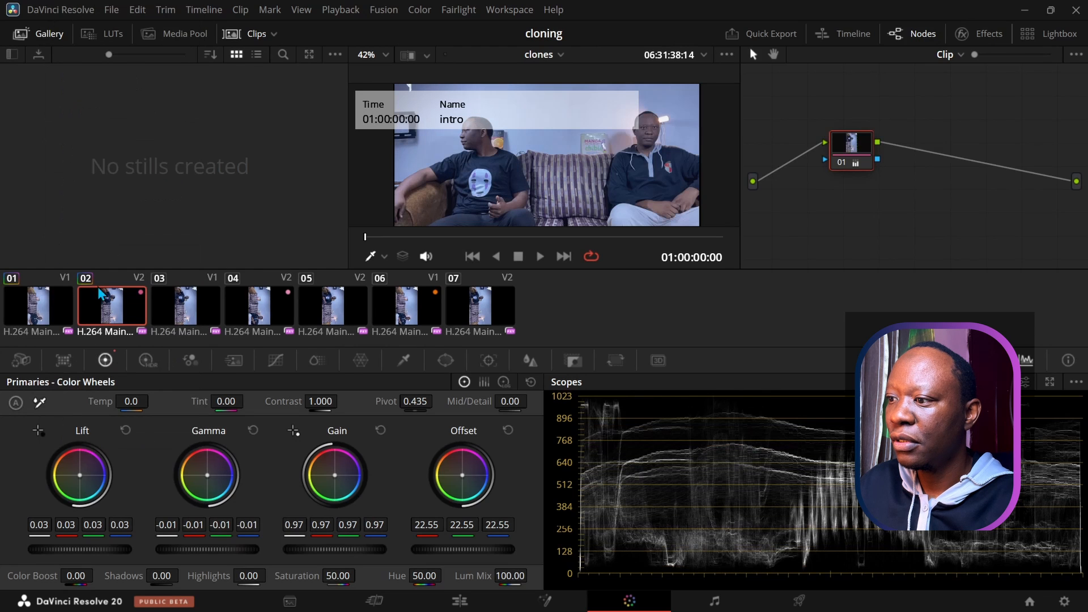
right_click(178, 314)
click(178, 314)
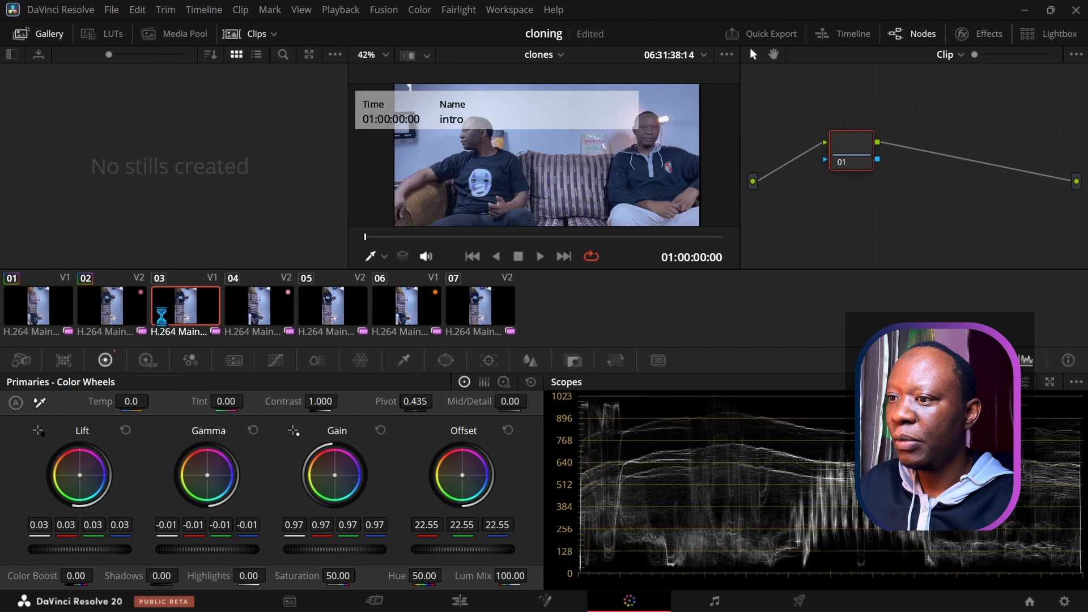
right_click(114, 305)
click(140, 244)
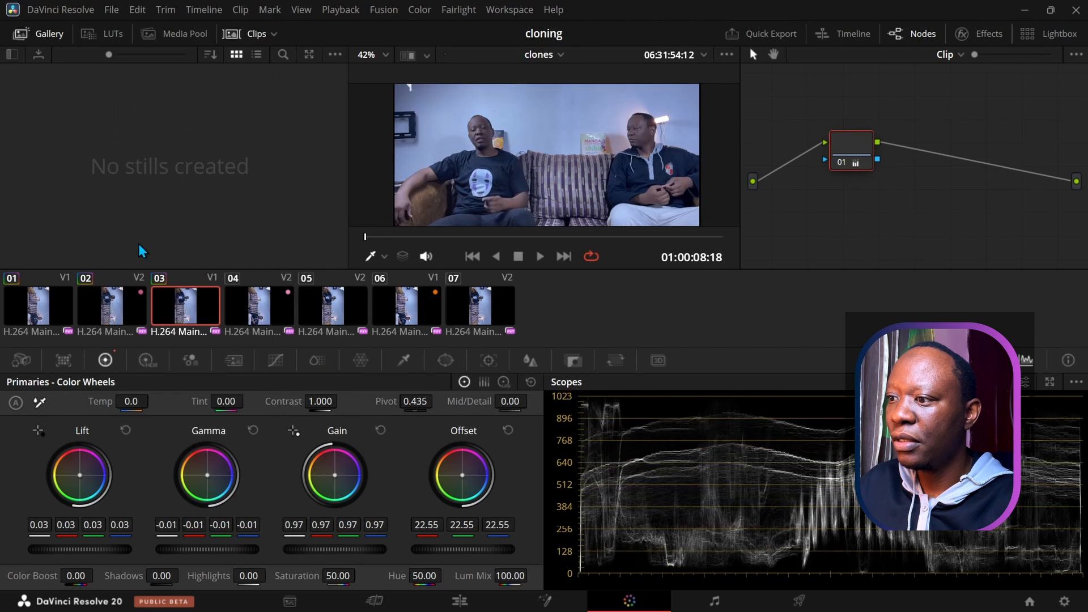
click(271, 316)
right_click(165, 308)
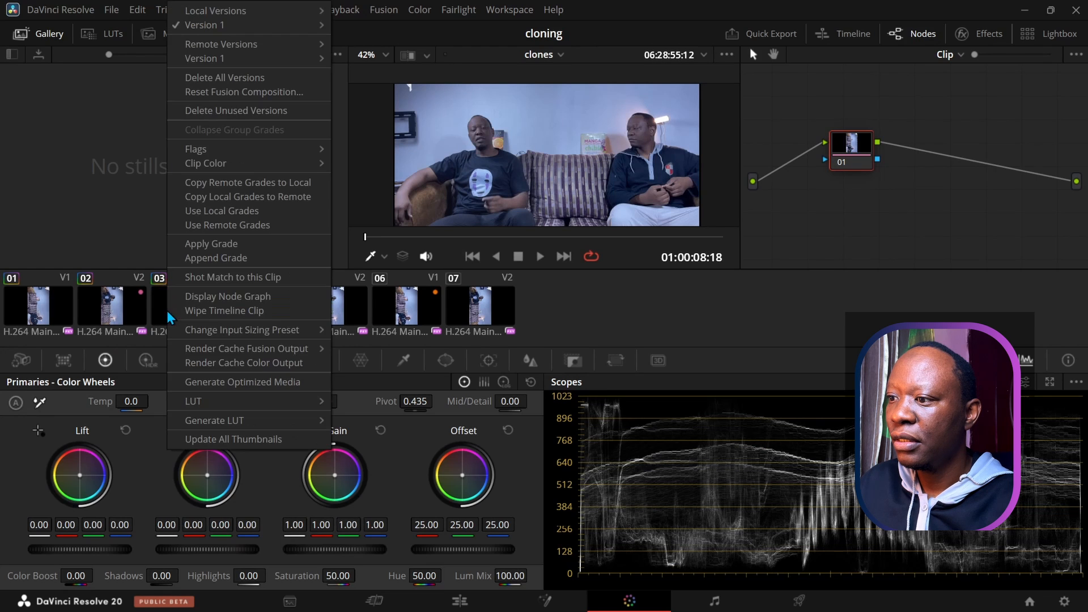
click(187, 243)
Step: Apply the same grade to clips 05, 06 and 07, then return to clip 01
click(346, 307)
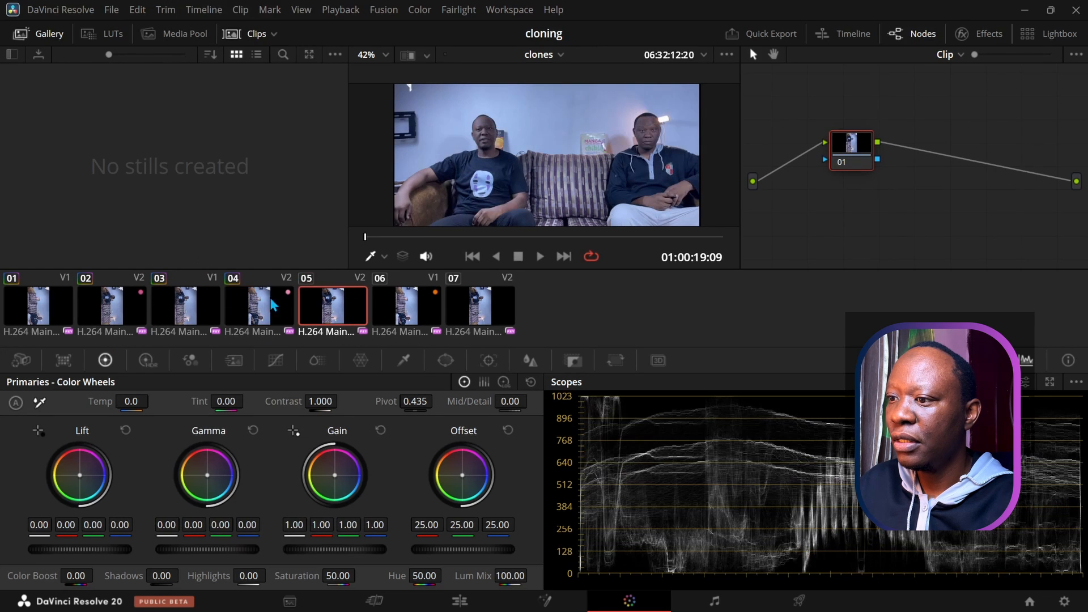
right_click(261, 296)
click(294, 244)
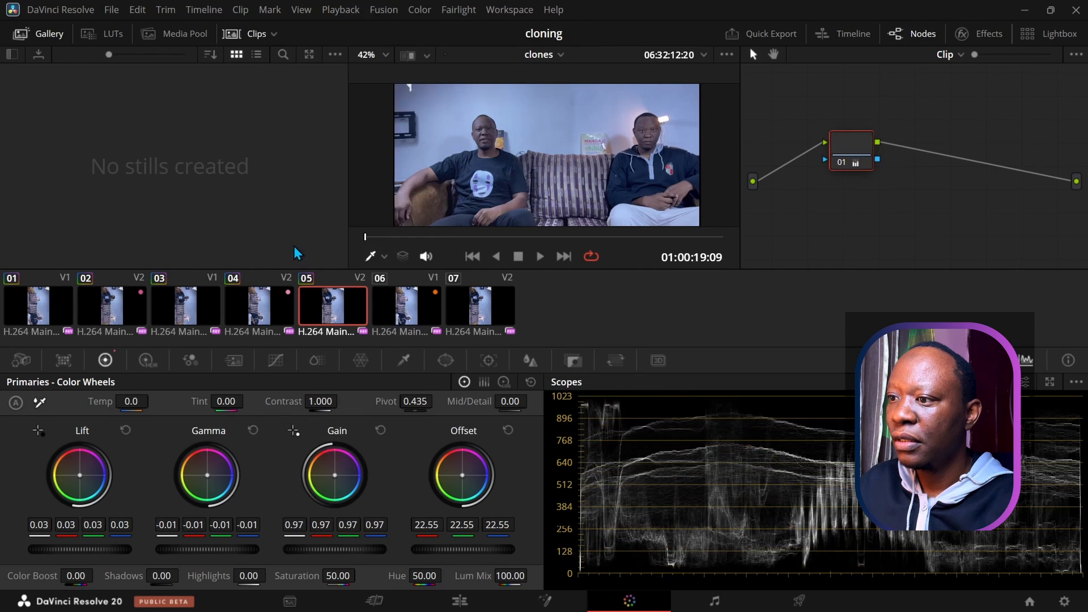
click(395, 315)
right_click(308, 320)
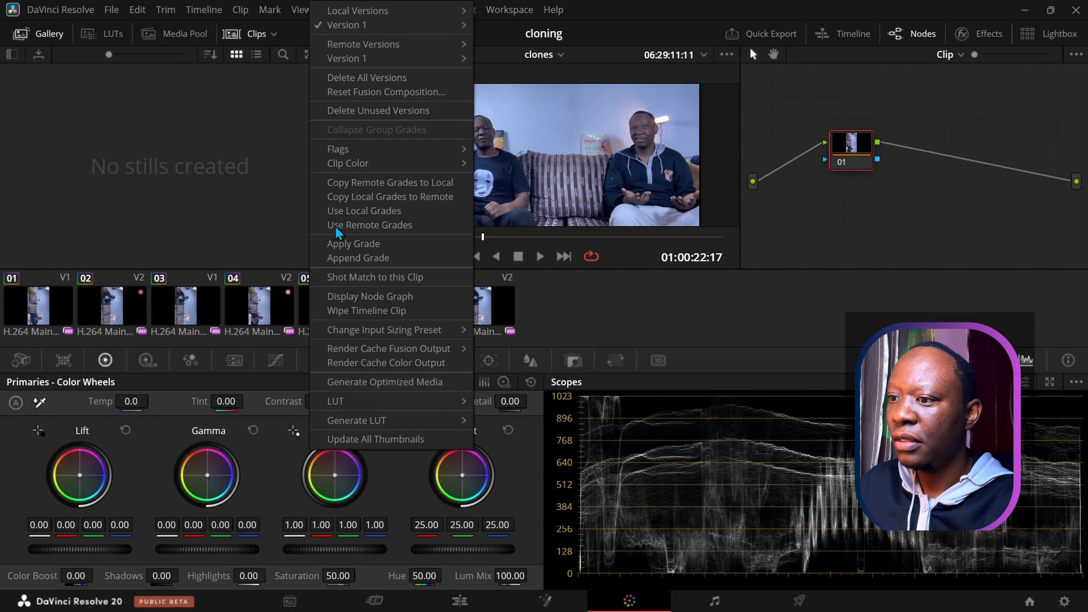
click(345, 247)
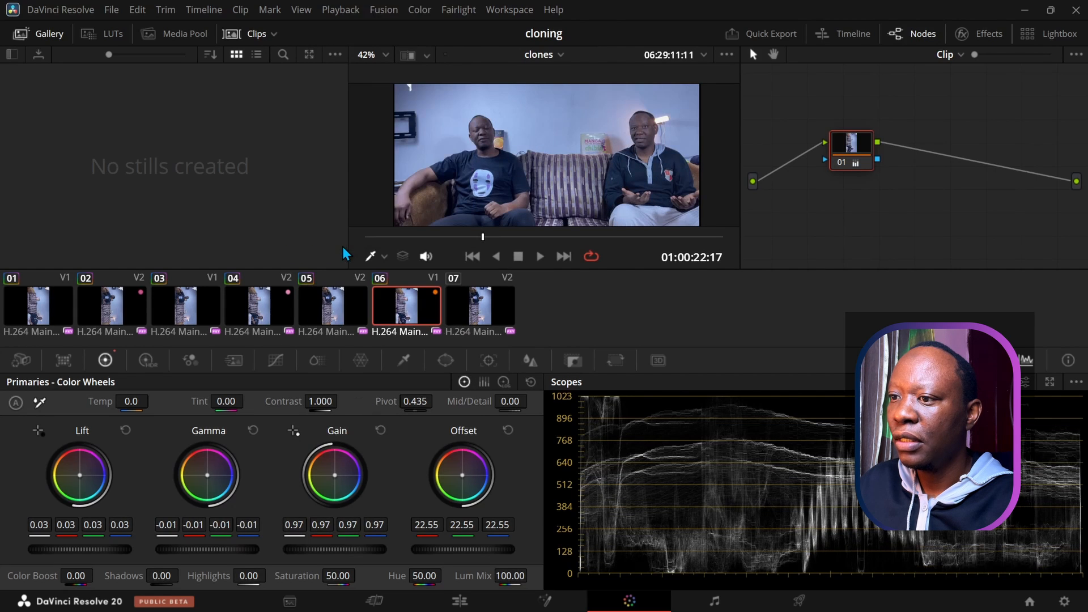
click(475, 316)
right_click(399, 315)
click(421, 252)
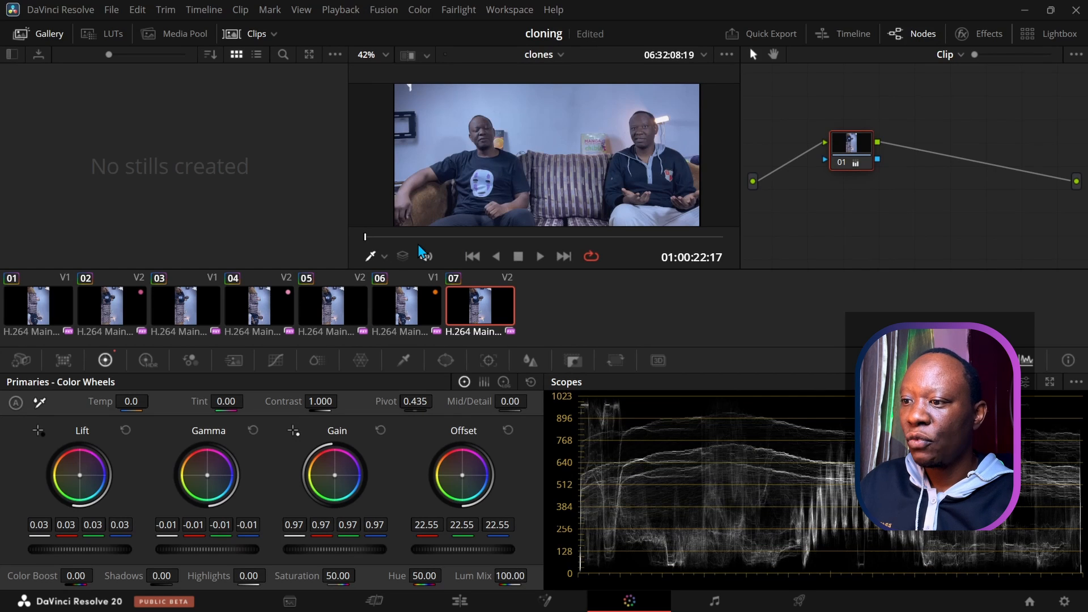
click(24, 319)
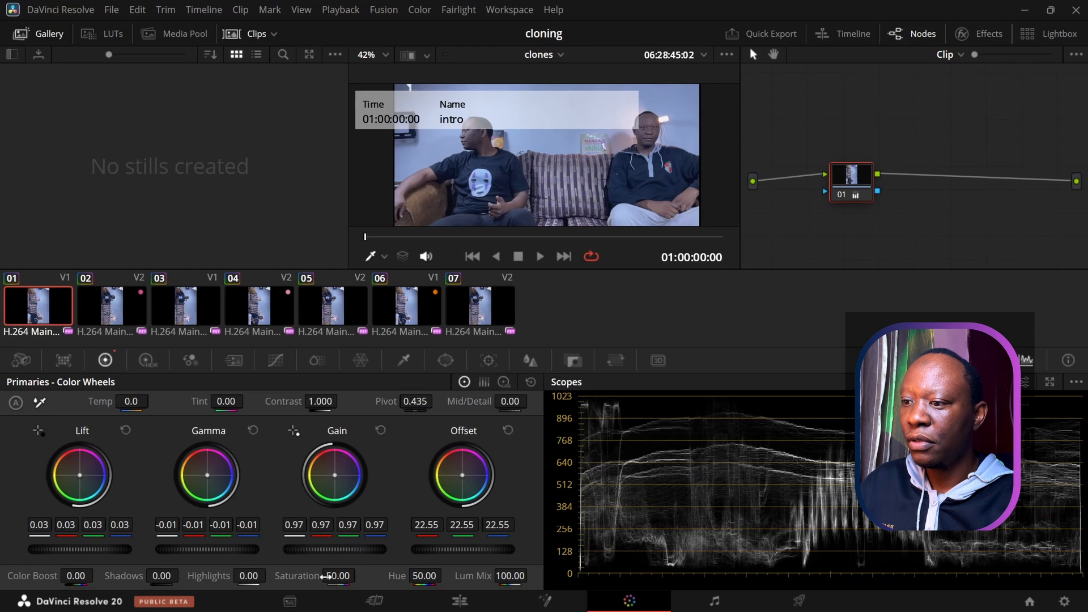
Step: Raise clip 01's saturation to 63.80 and copy the grade onto clips 02 and 03
drag(338, 575, 366, 576)
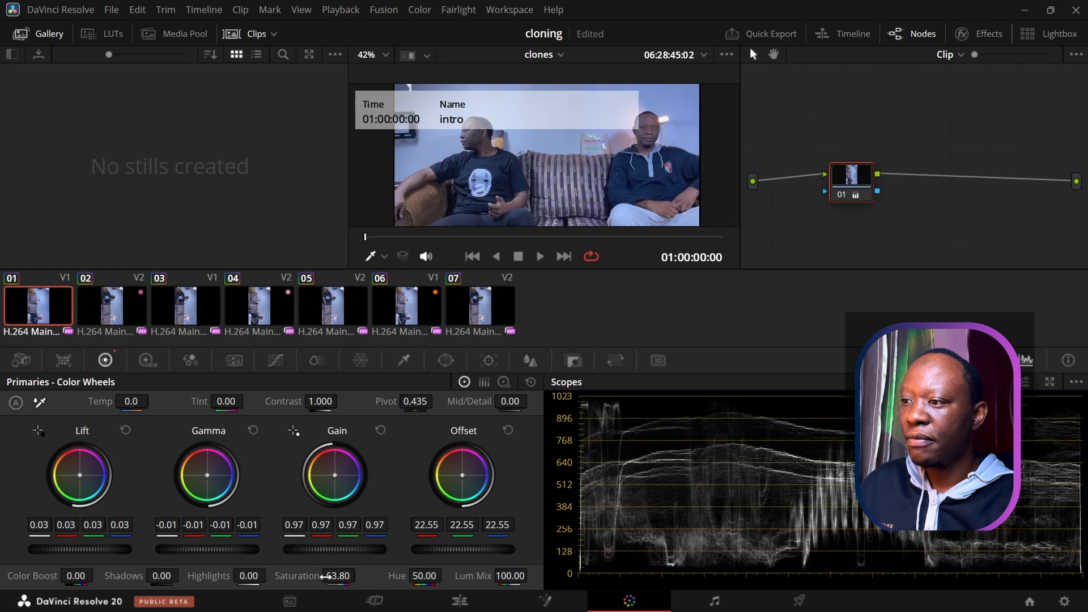
click(114, 317)
right_click(44, 308)
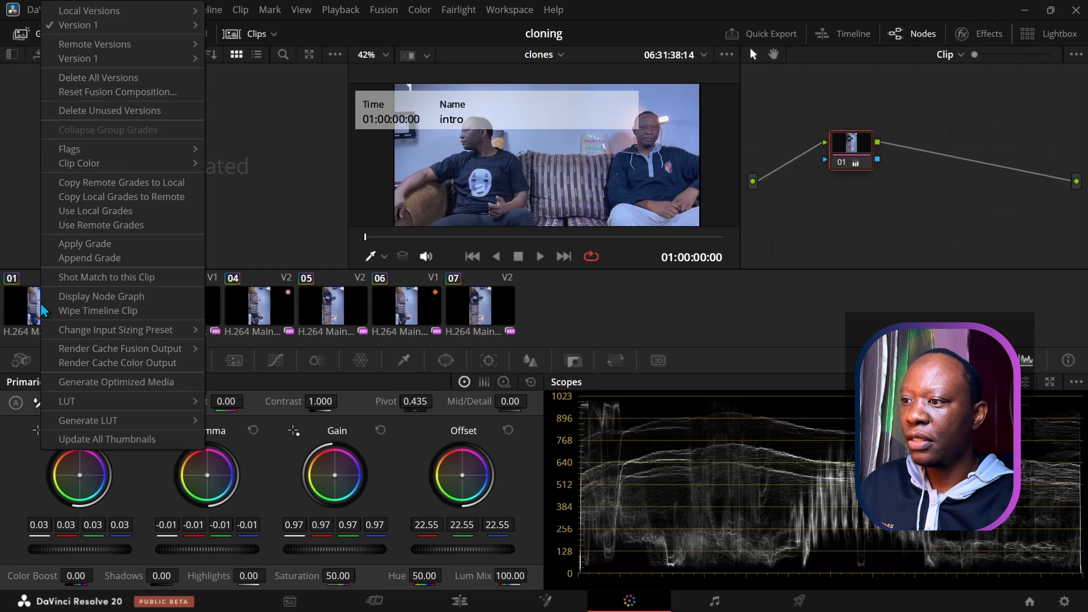
click(64, 244)
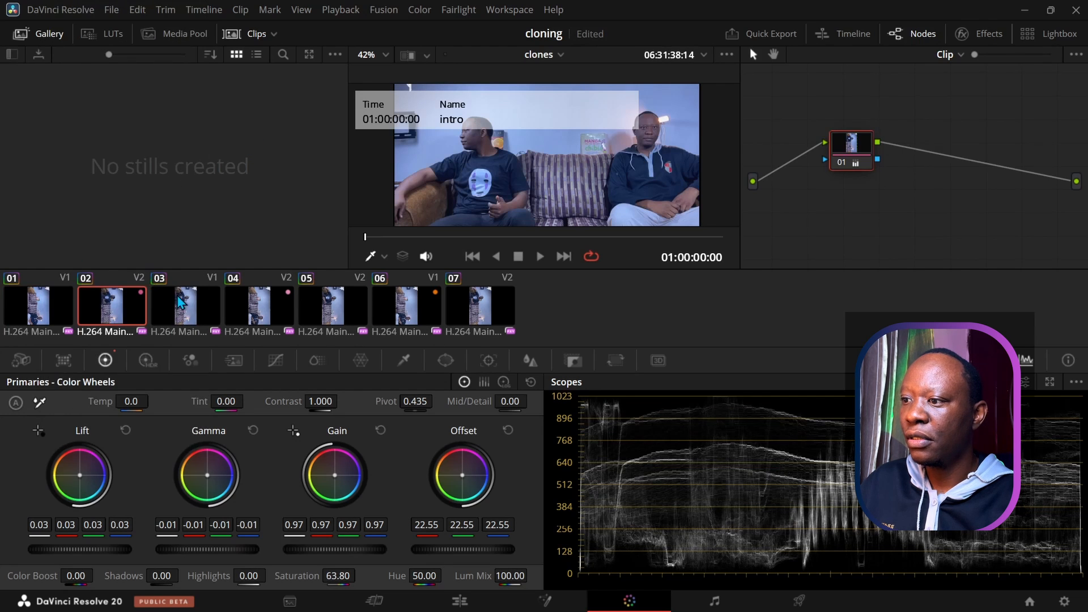
click(198, 302)
right_click(111, 297)
click(143, 244)
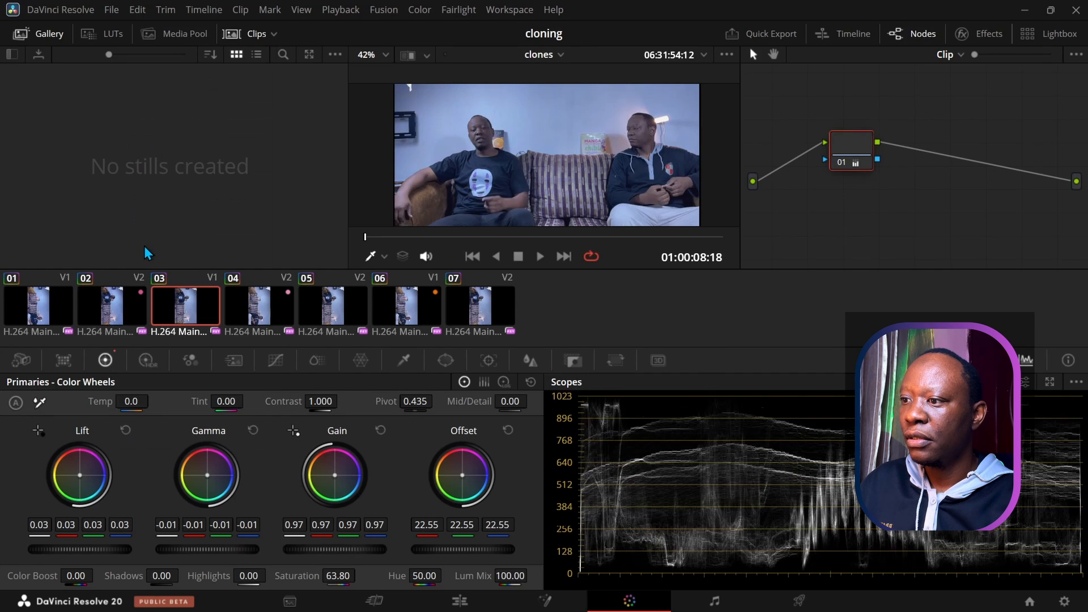
Step: Copy the saturated grade onto clips 04, 05, 06 and 07
key(Down)
right_click(194, 309)
click(229, 249)
key(Down)
right_click(232, 316)
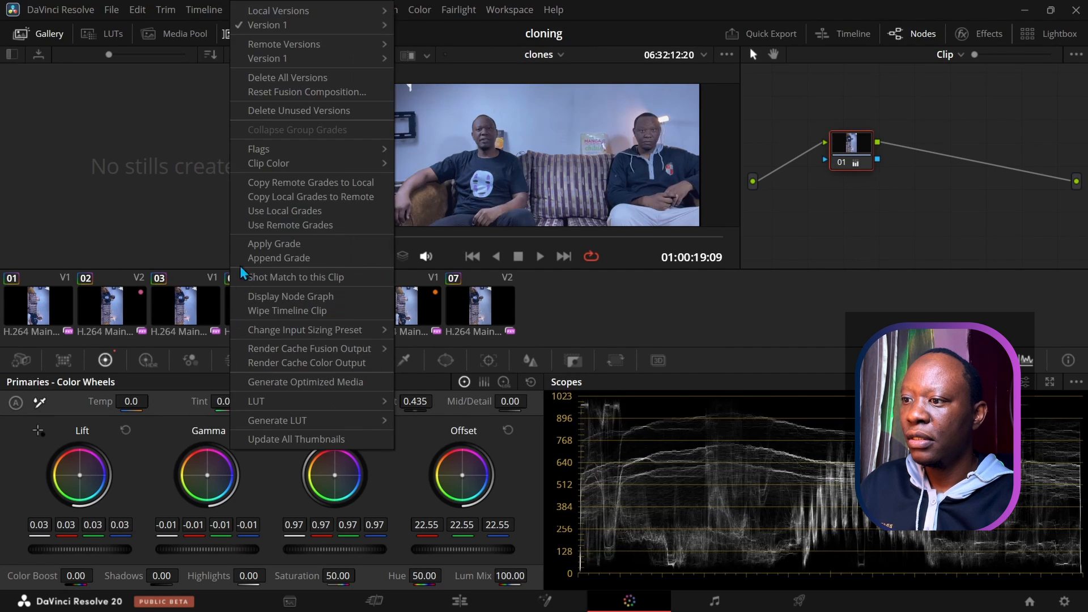
click(247, 246)
click(401, 310)
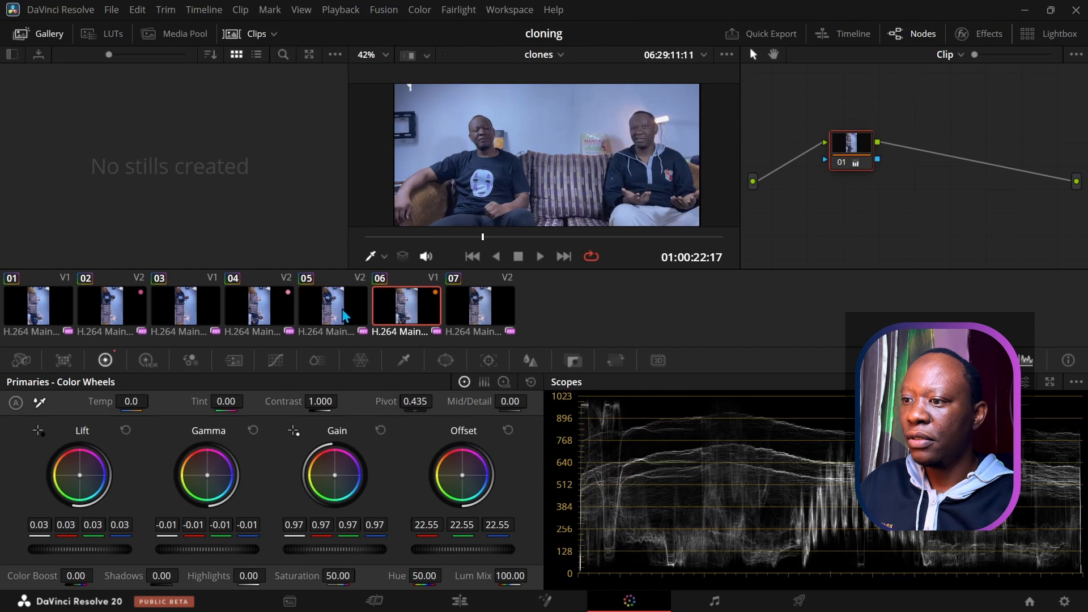
right_click(340, 306)
click(350, 246)
click(456, 313)
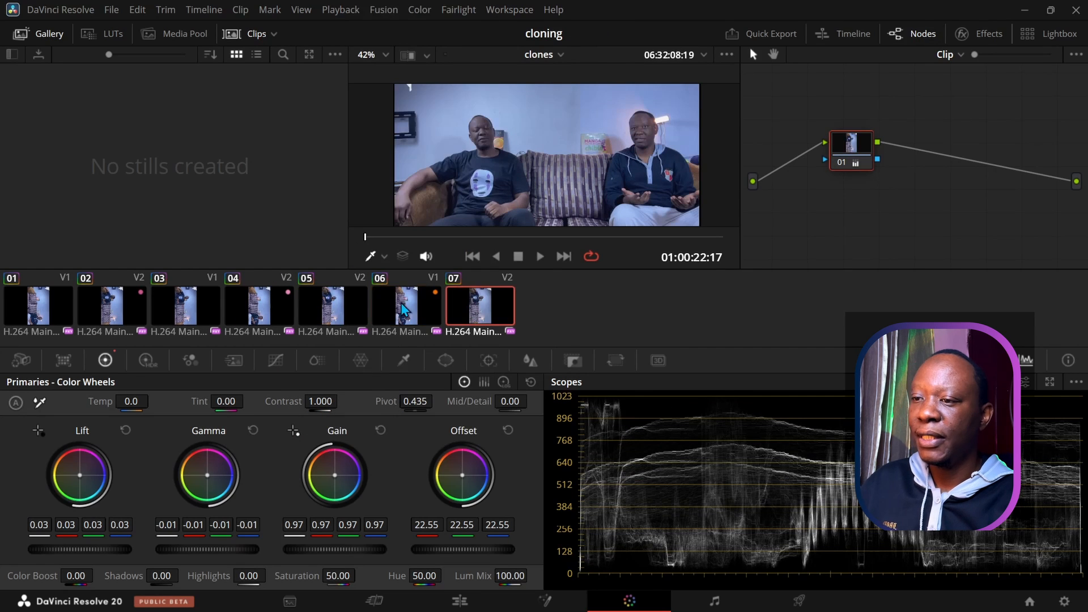
right_click(392, 298)
click(425, 244)
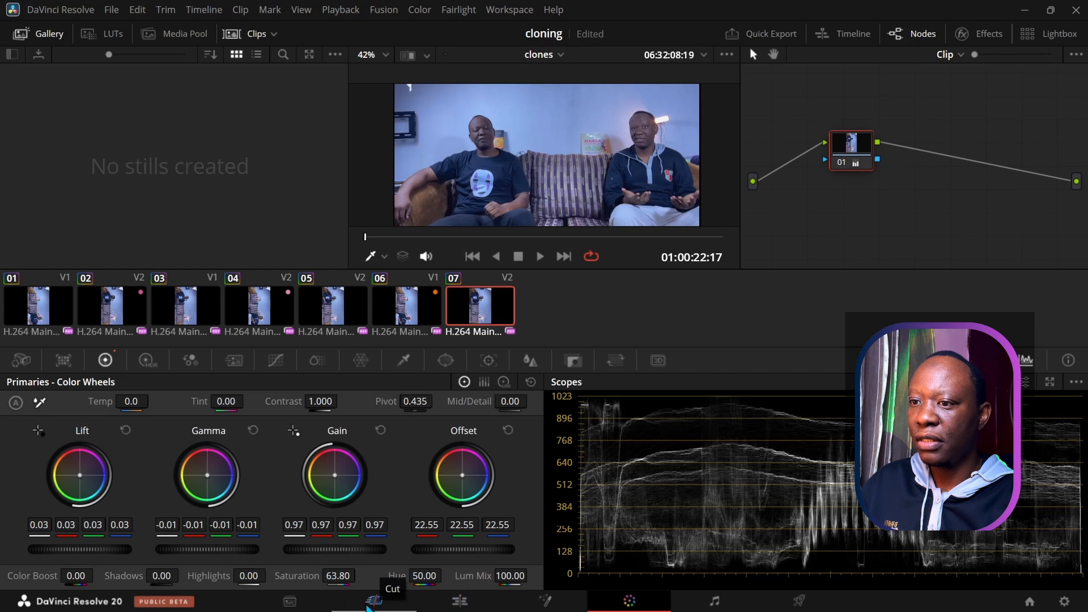
Step: Move the Edit page playhead to 01:00:00:00 and switch to the Deliver page
click(462, 605)
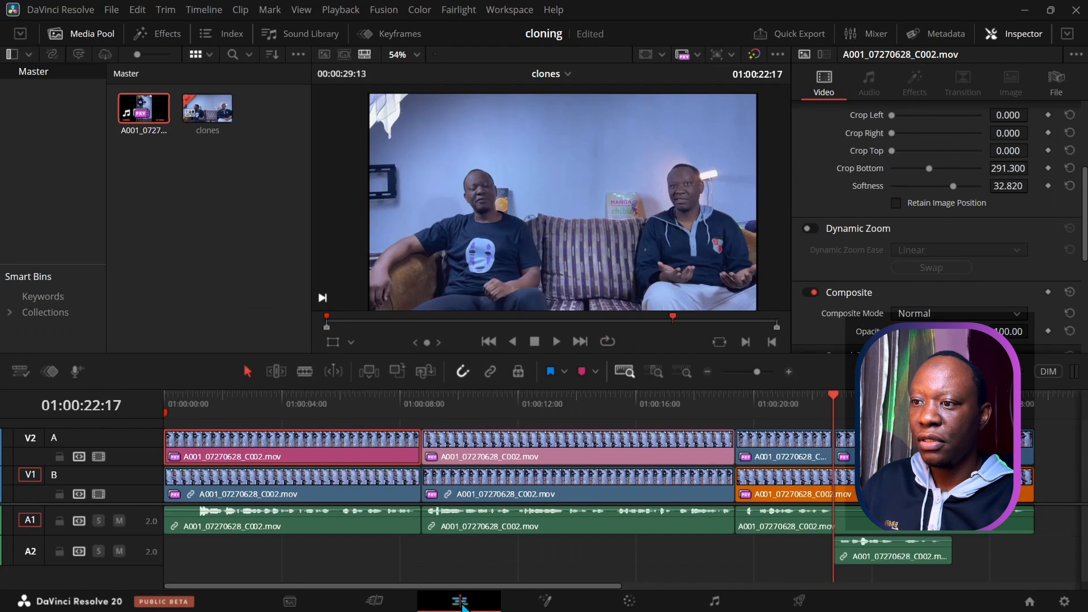
mouse_move(826, 400)
mouse_down()
mouse_move(512, 395)
mouse_move(242, 361)
mouse_move(132, 402)
mouse_up()
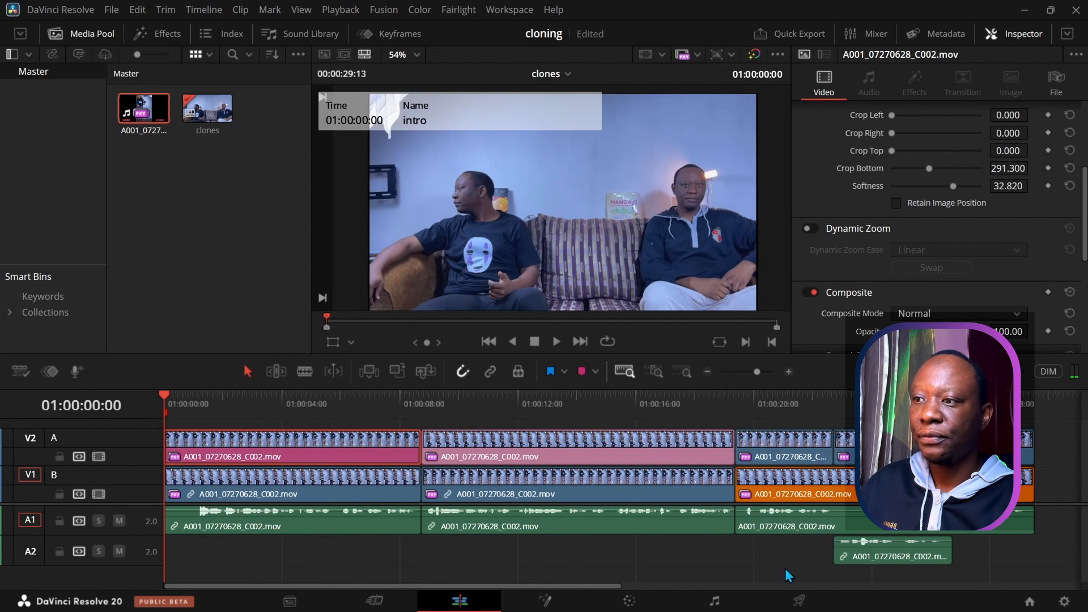
click(798, 602)
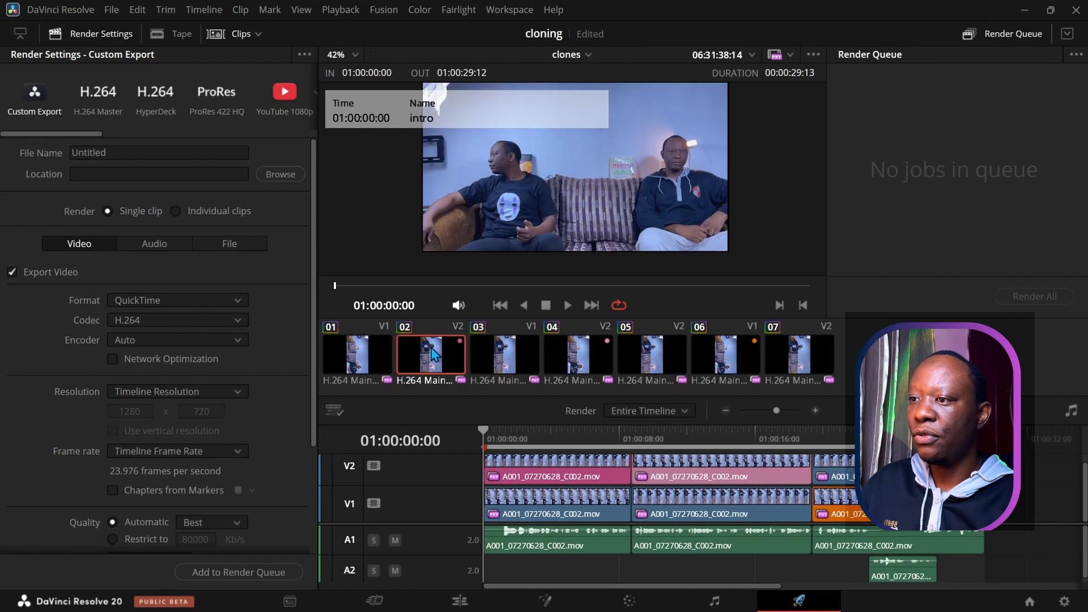
Step: Load the YouTube 1080p render preset and disable all proxies
click(281, 99)
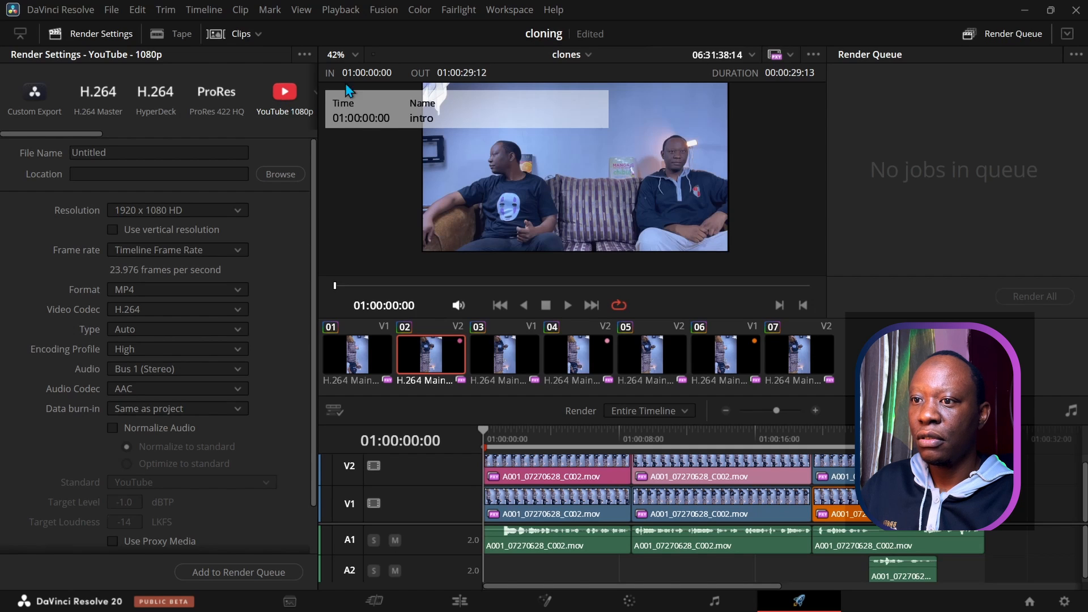
click(787, 57)
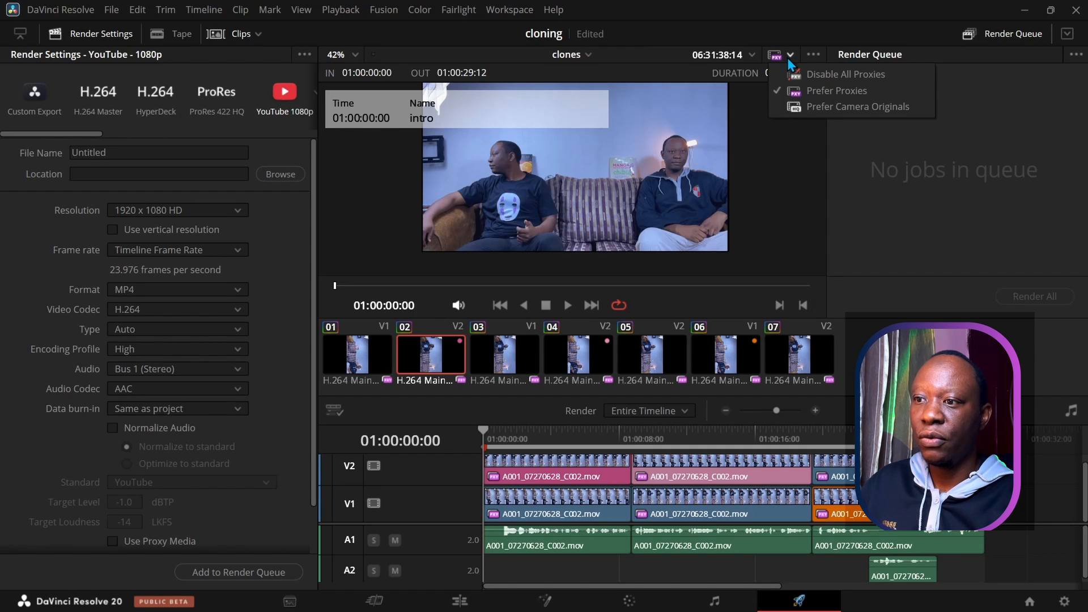
click(798, 73)
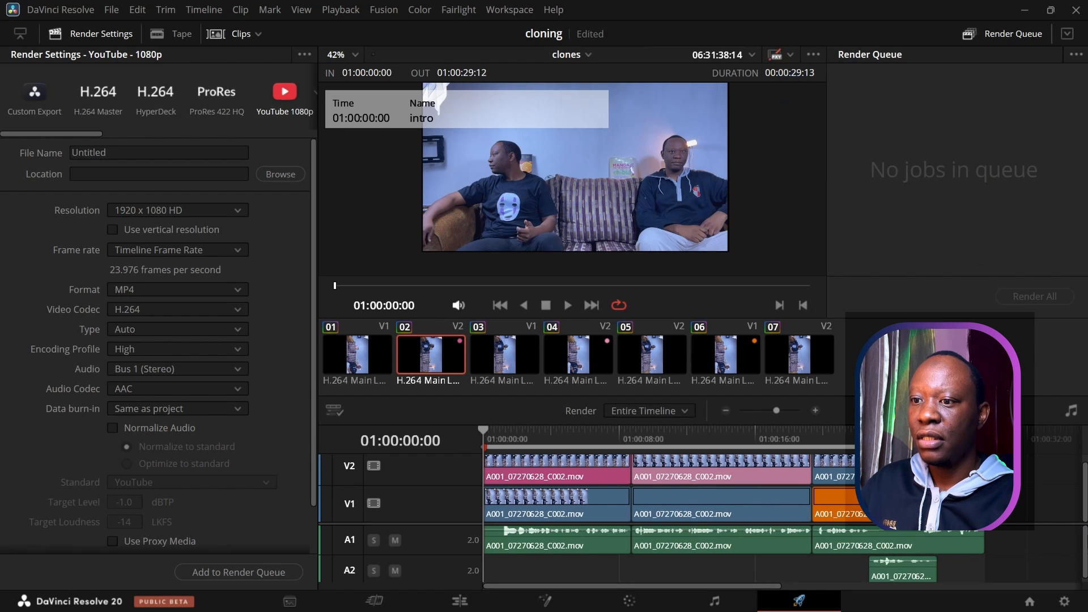
click(1065, 604)
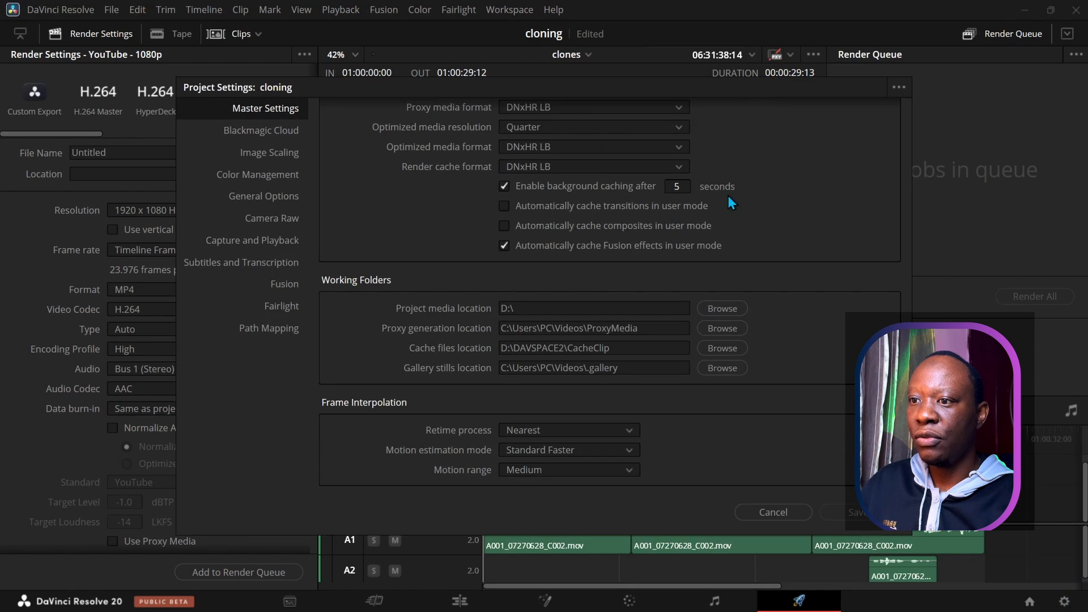
Step: Save a 3840 x 2160 Ultra HD timeline resolution in Master Settings
scroll(731, 203, up, 10)
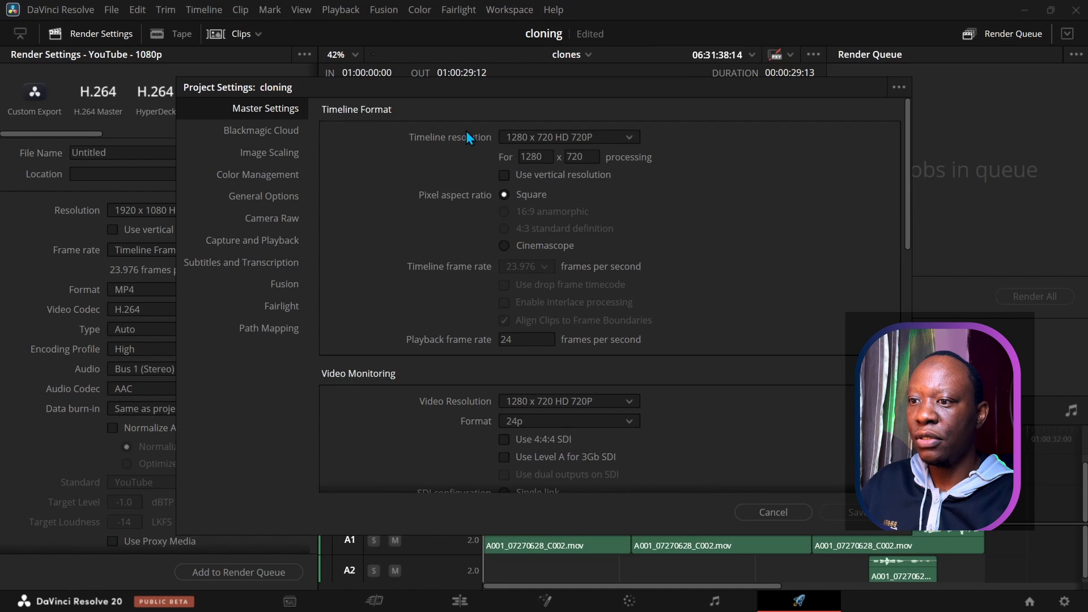
click(629, 137)
drag(639, 205, 646, 283)
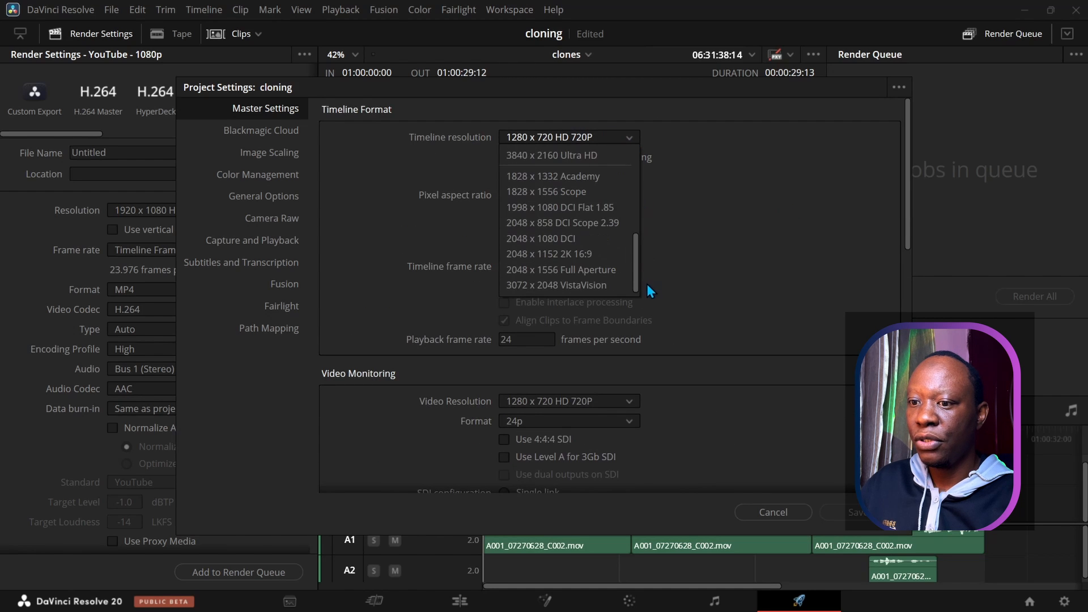
click(539, 186)
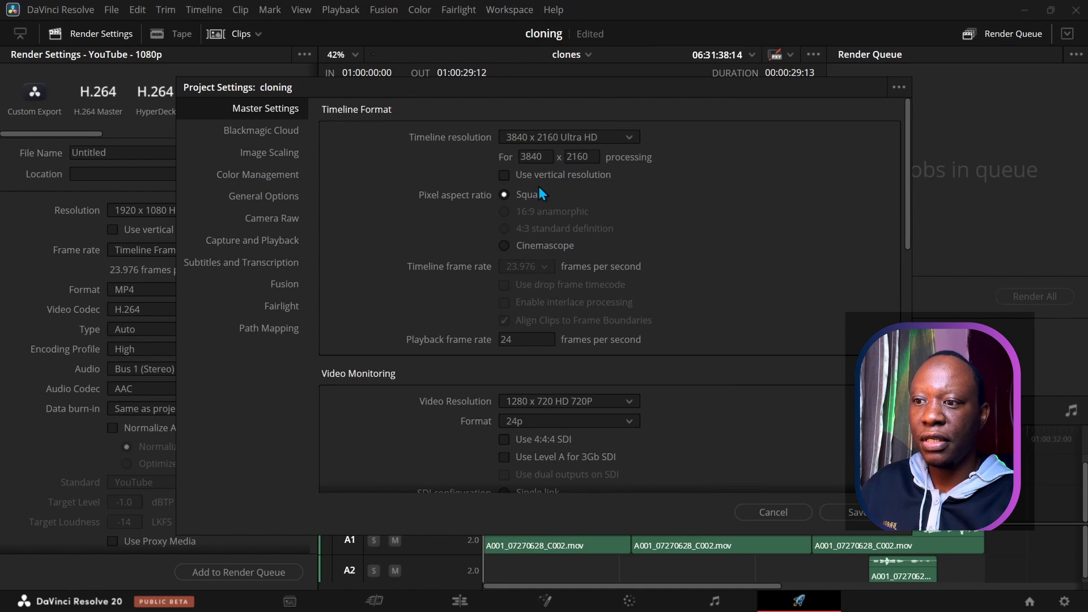
click(849, 511)
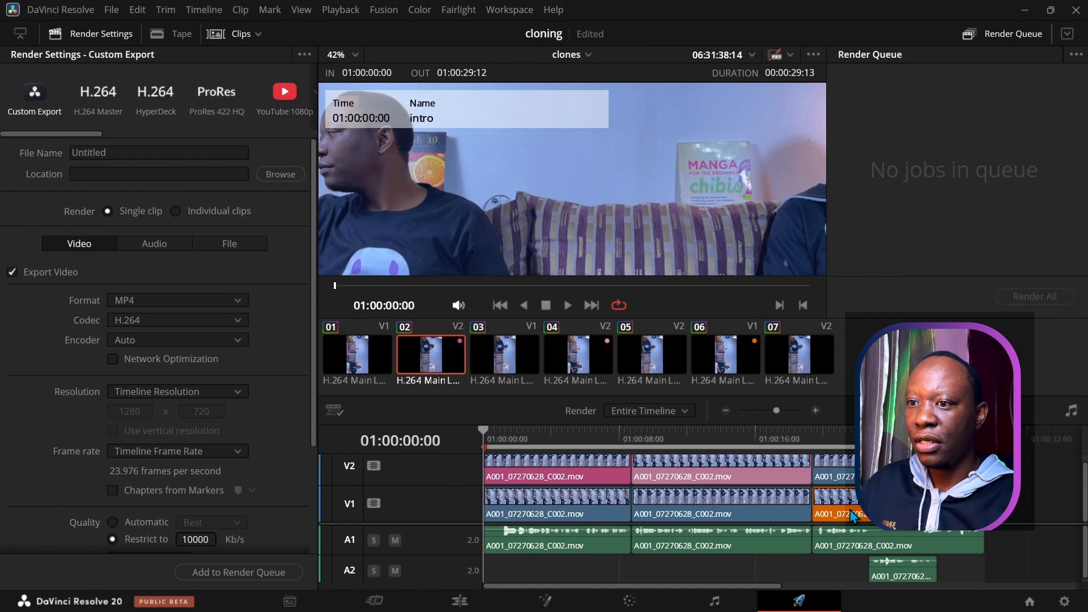
scroll(639, 187, down, 2)
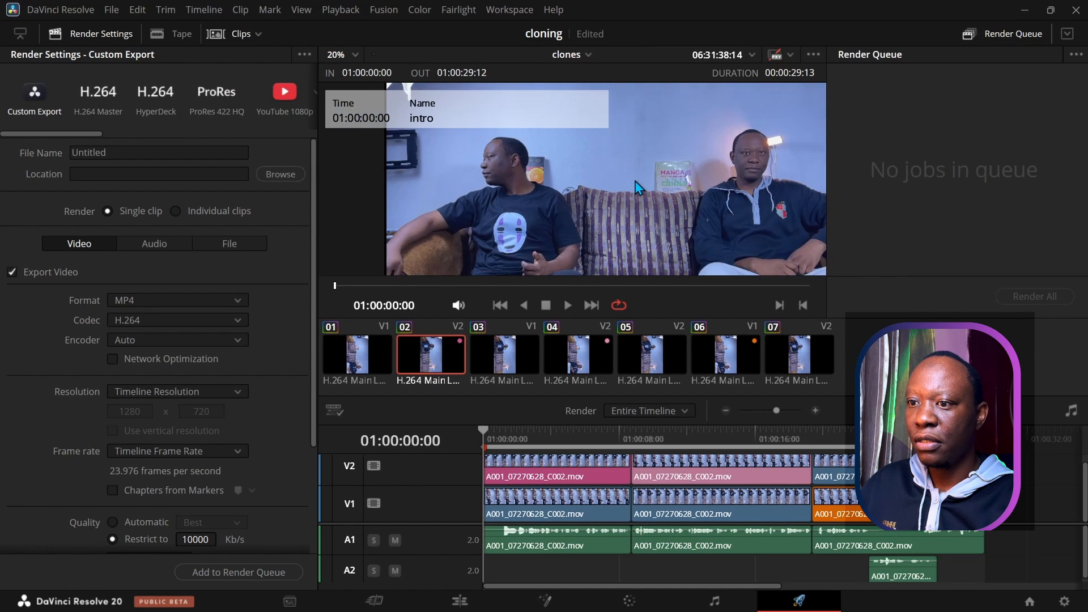
scroll(638, 187, down, 2)
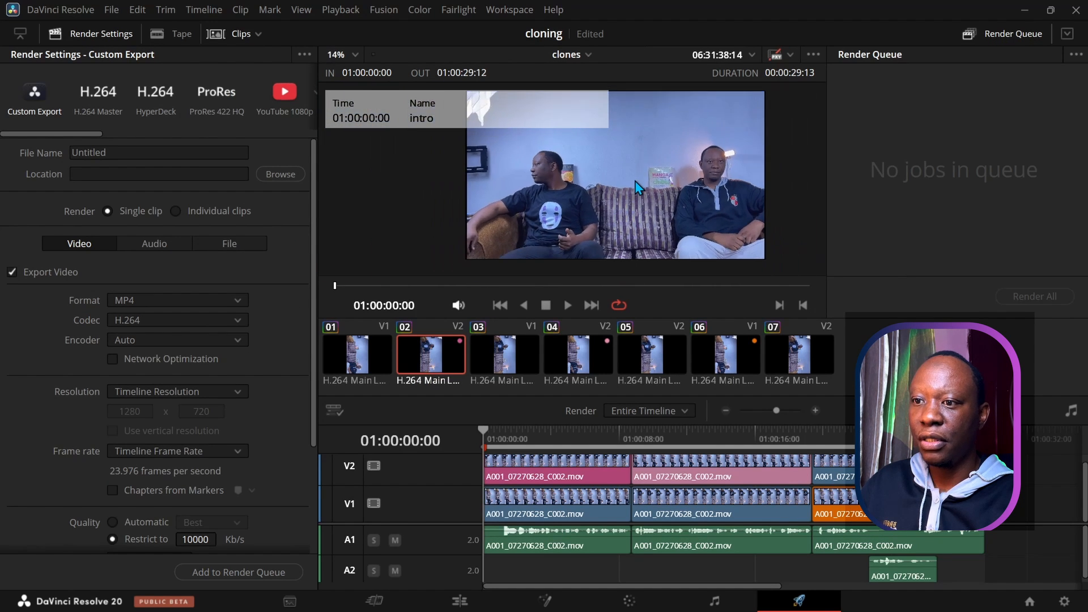
scroll(630, 186, up, 2)
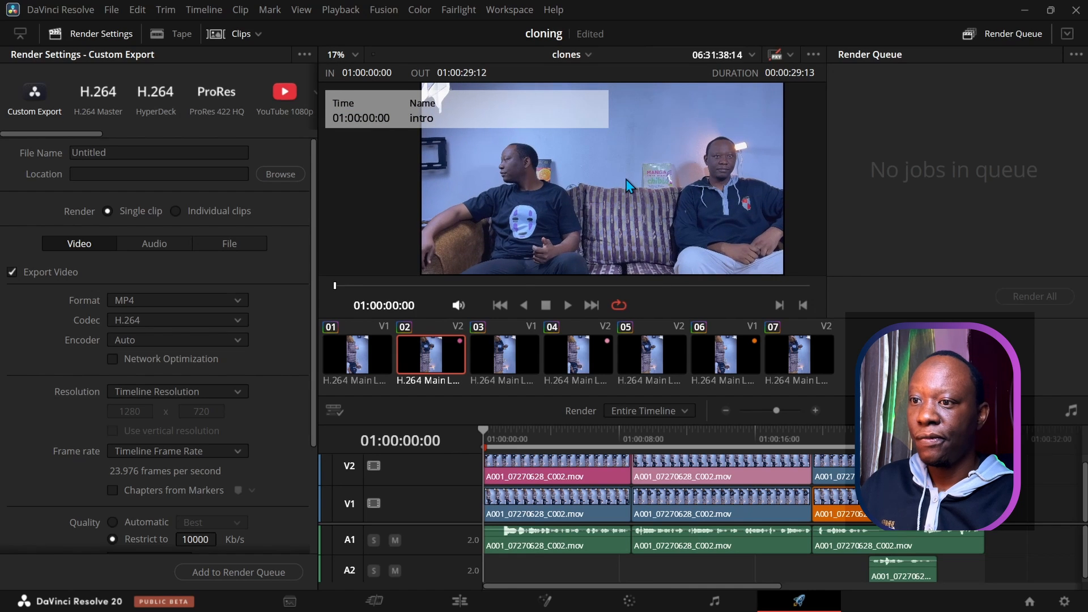
scroll(630, 186, down, 1)
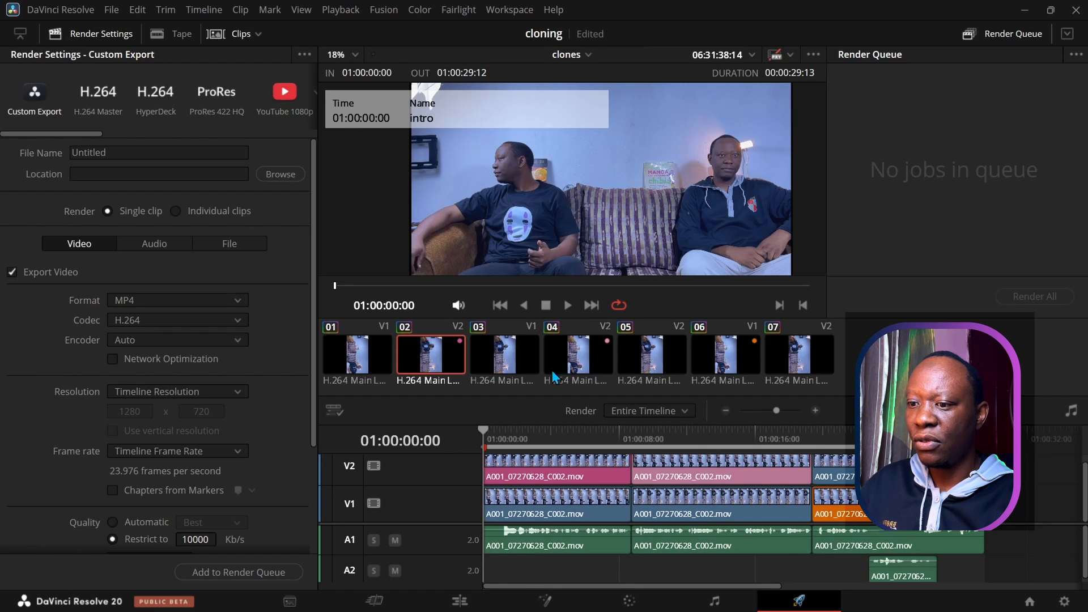
click(614, 605)
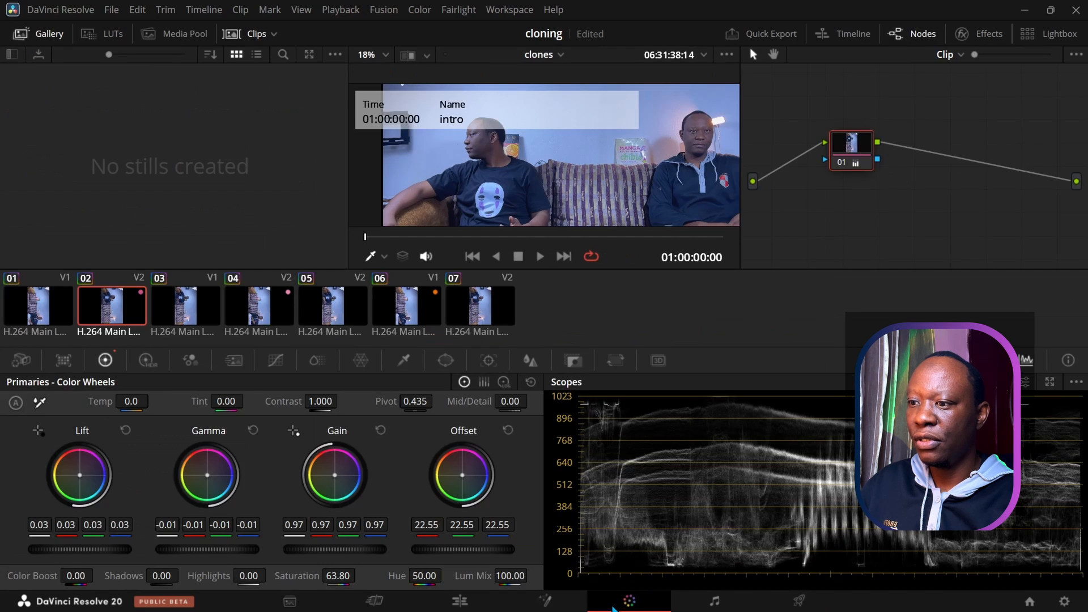
Step: On clip 01's Custom Curves, lift the highlights and add a slightly raised shadow point
click(29, 320)
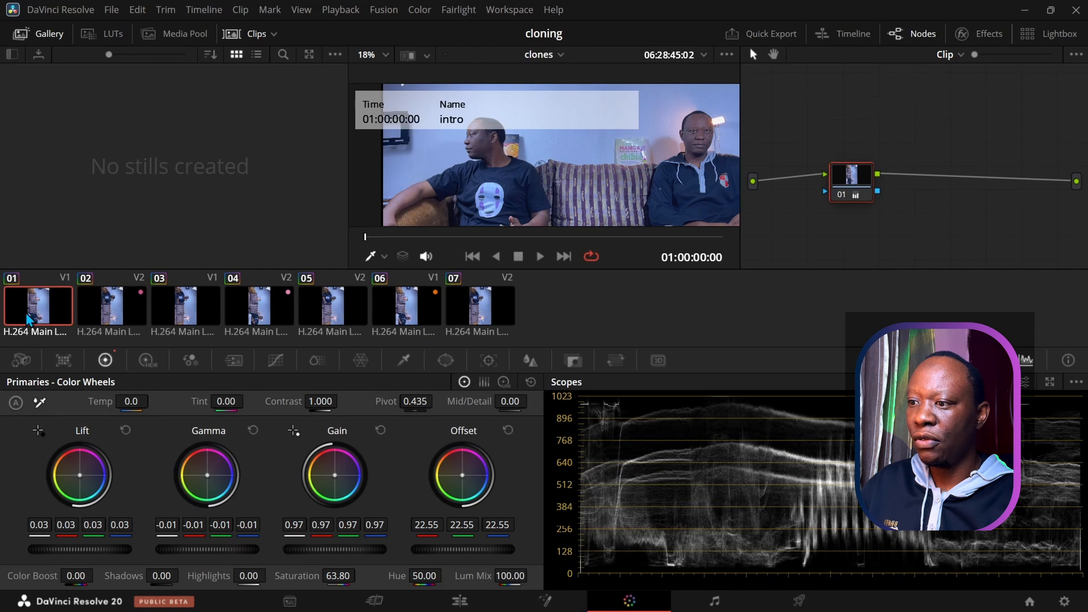
click(269, 361)
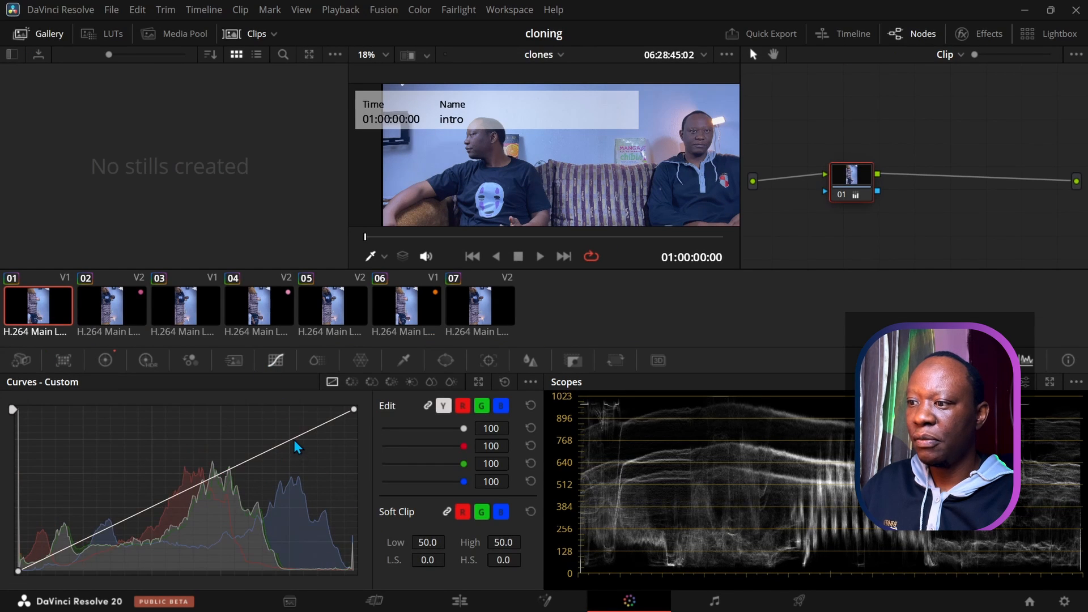
drag(293, 440, 290, 431)
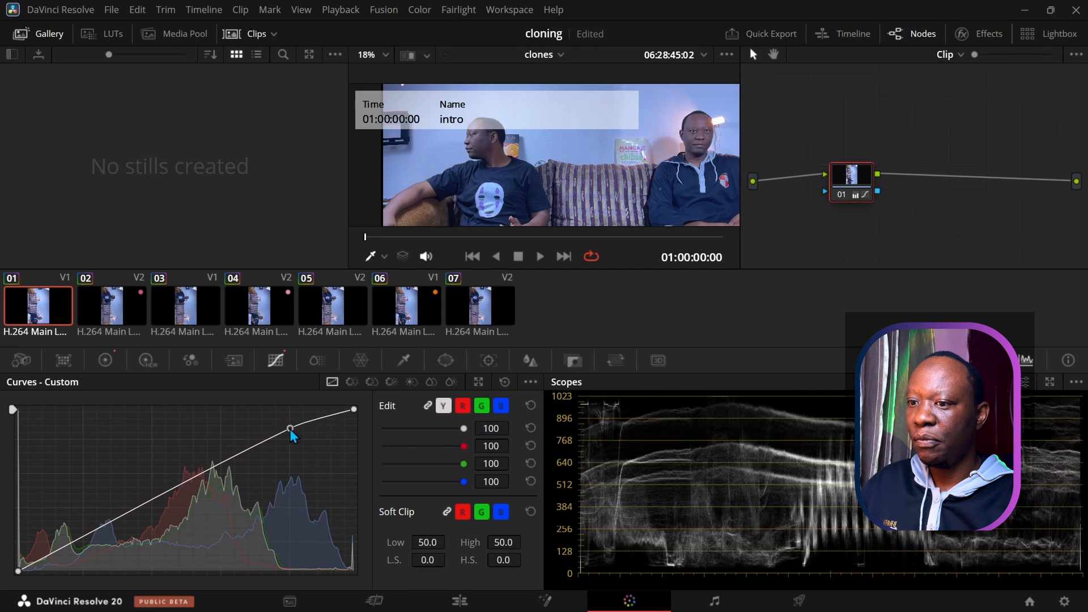
click(102, 530)
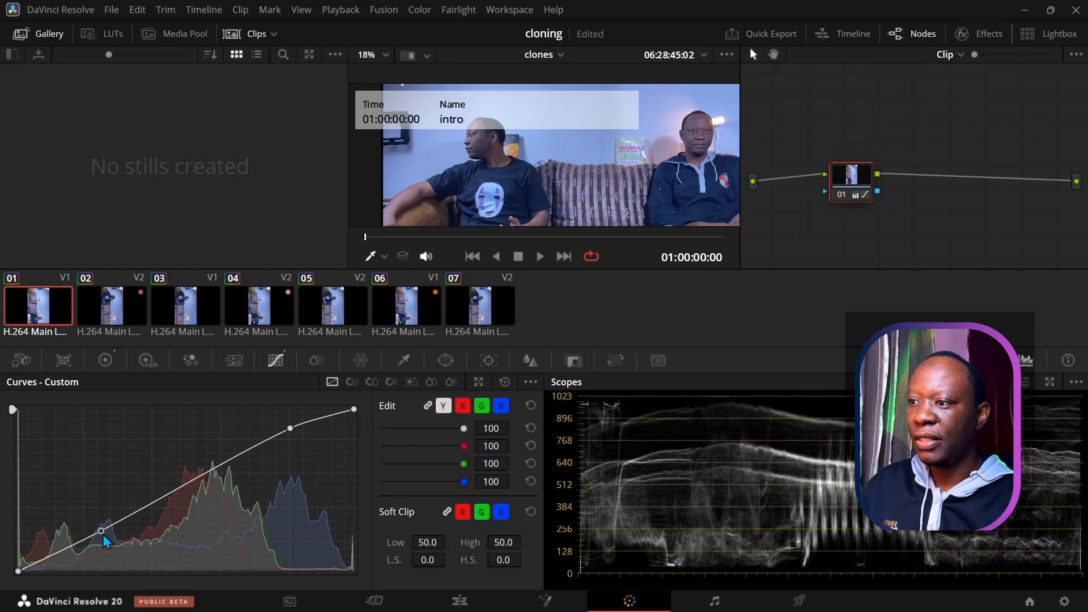
drag(102, 531, 100, 529)
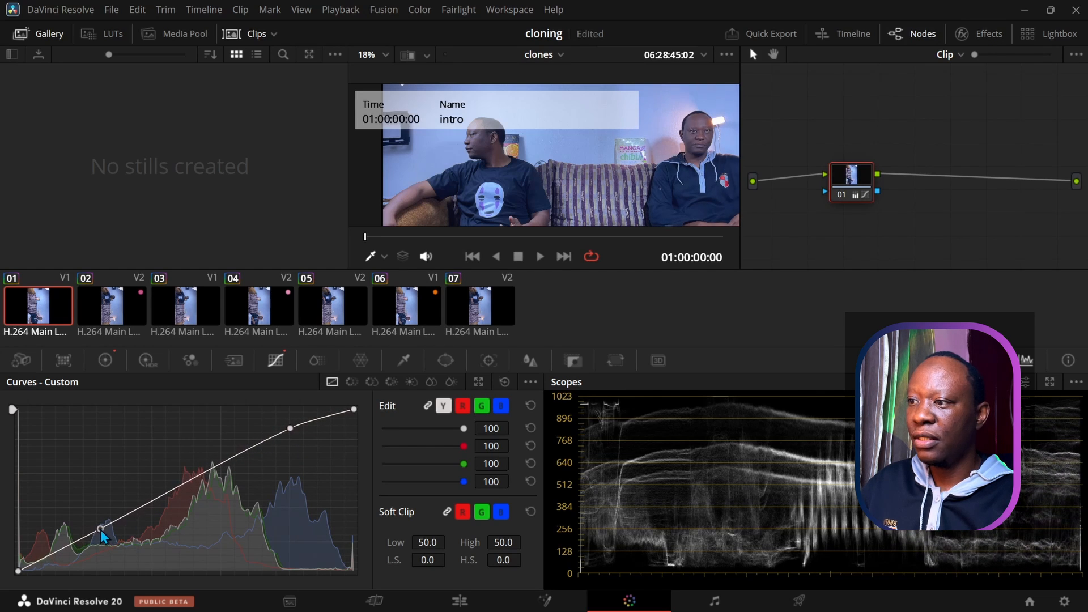
click(114, 324)
right_click(32, 311)
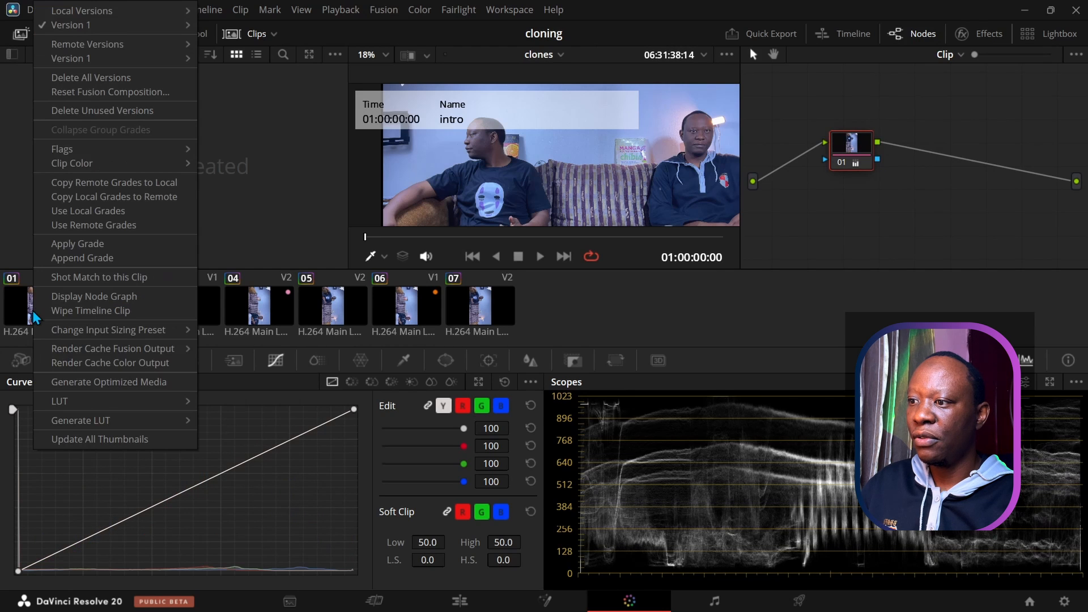
Step: Apply clip 01's curve grade to clips 02, 03 and 04
click(56, 244)
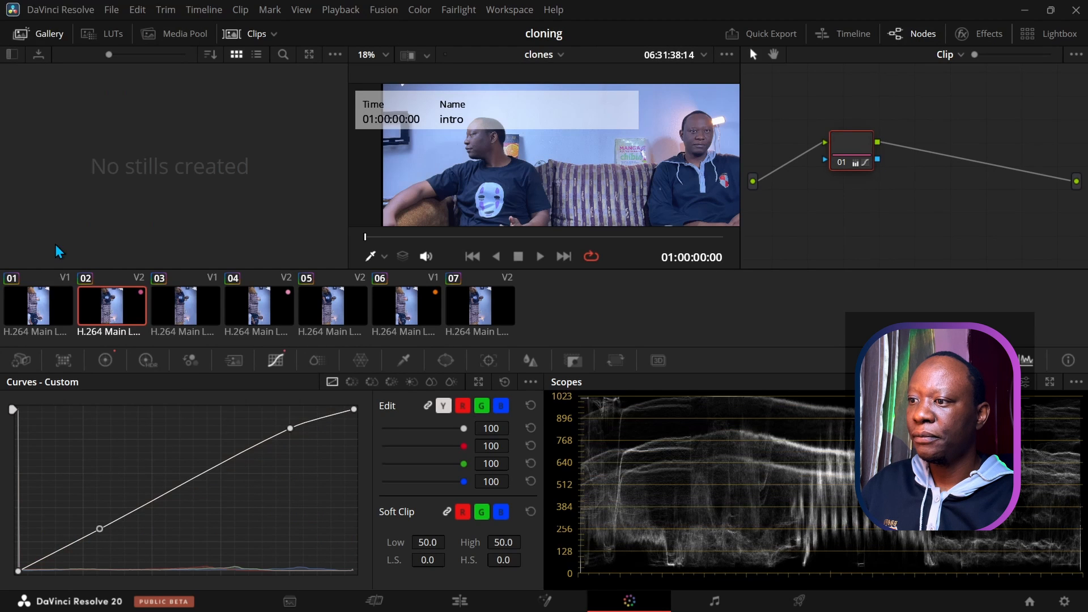
click(187, 317)
right_click(112, 301)
click(139, 245)
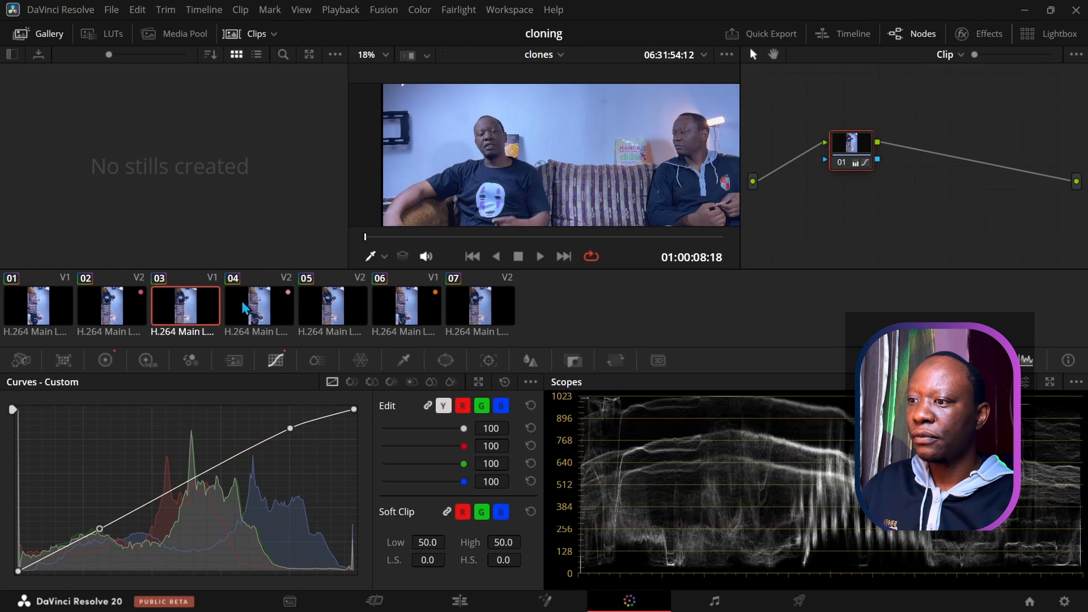
click(251, 311)
right_click(176, 305)
click(195, 245)
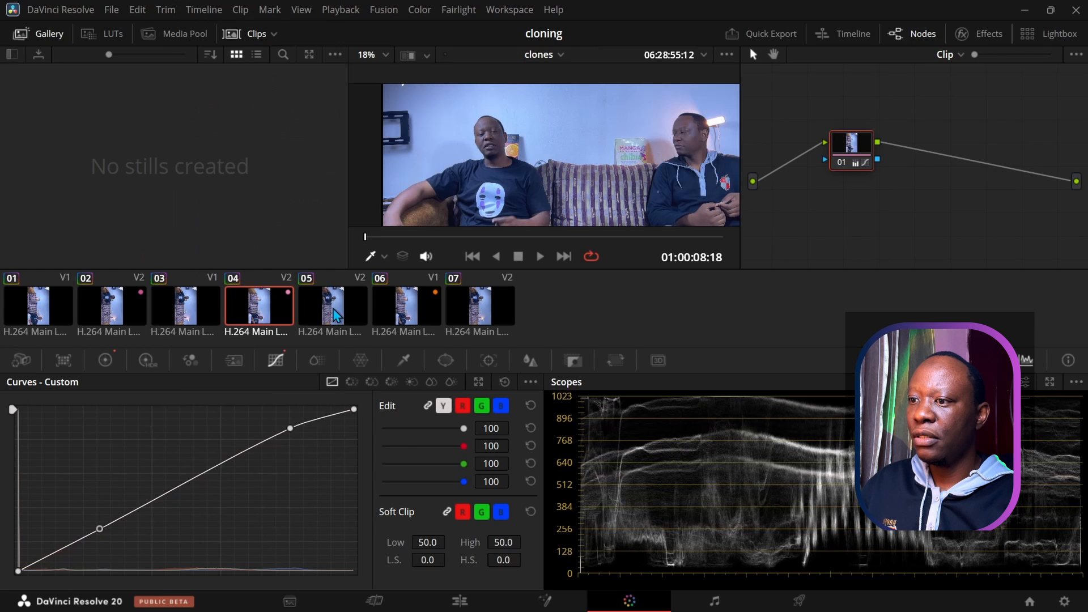
Step: Apply the curve grade to clips 05, 06 and 07, then return to the Edit page
click(320, 311)
right_click(243, 307)
click(262, 243)
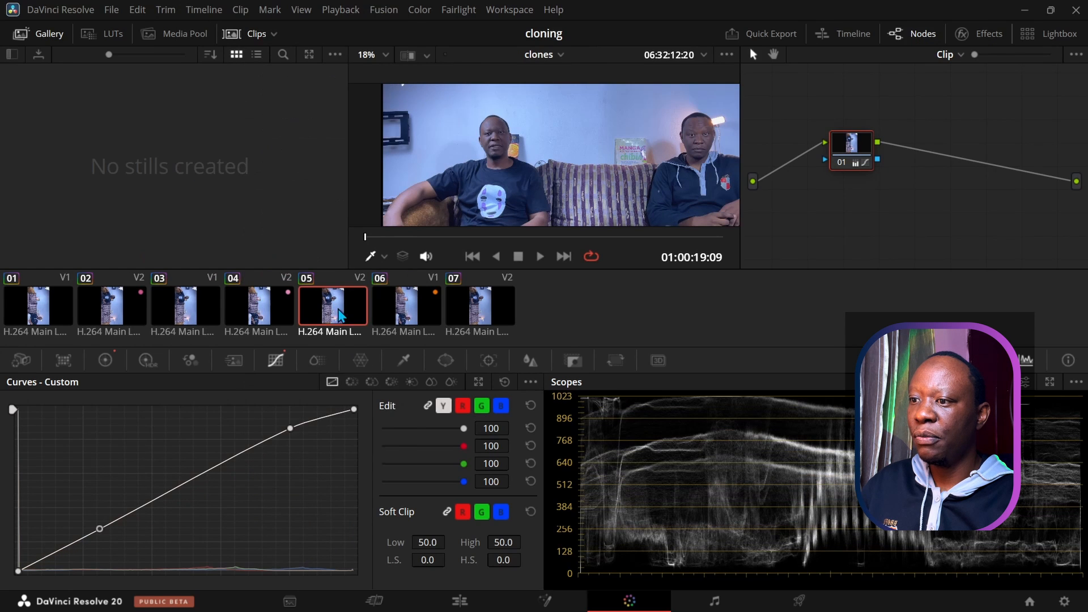
click(399, 309)
right_click(345, 303)
click(389, 244)
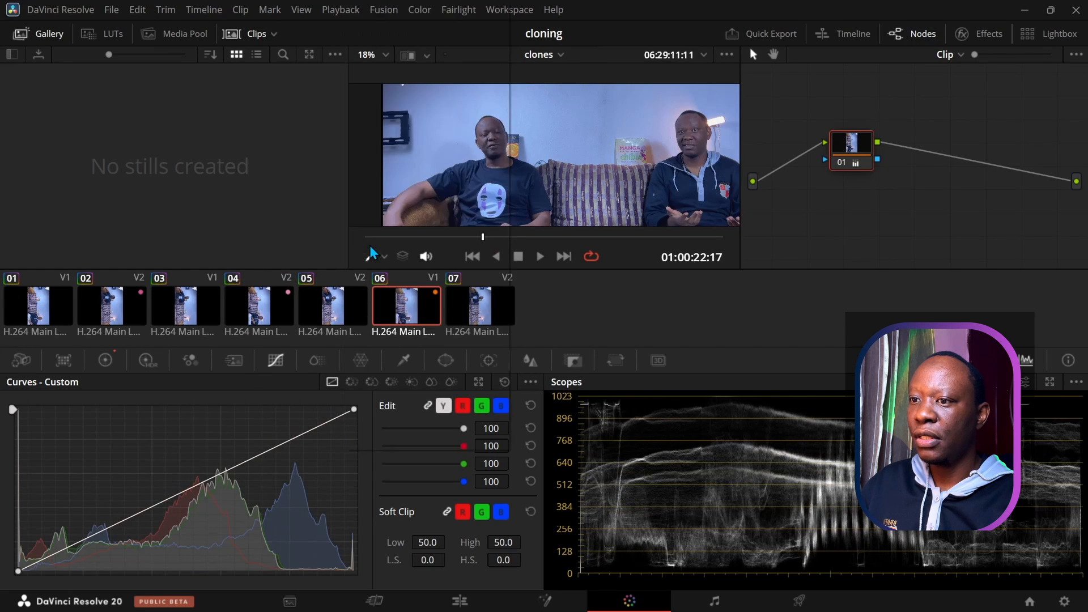
click(479, 306)
right_click(418, 317)
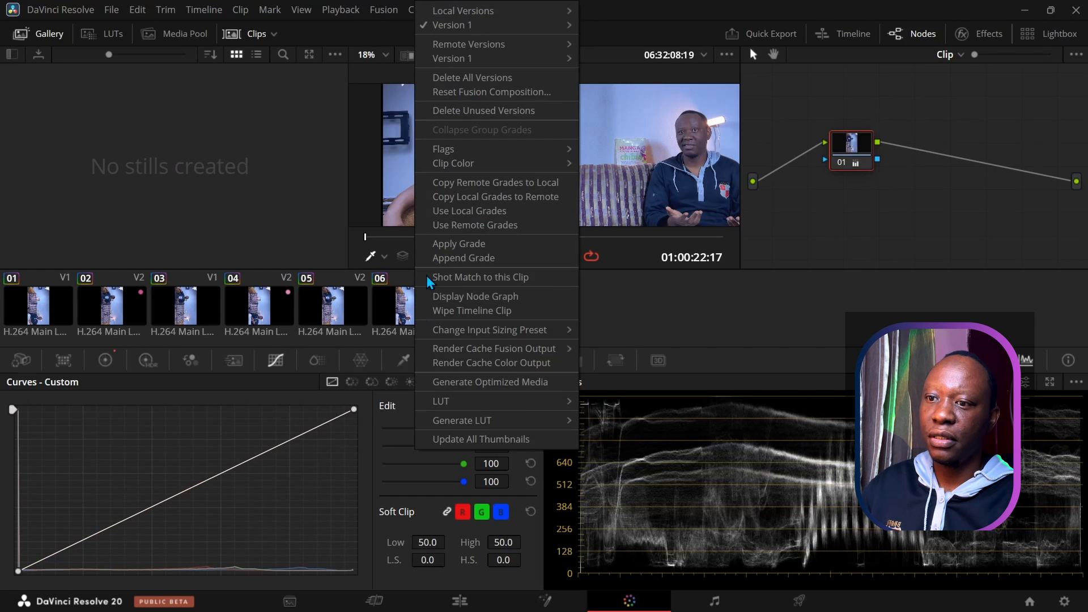
click(436, 246)
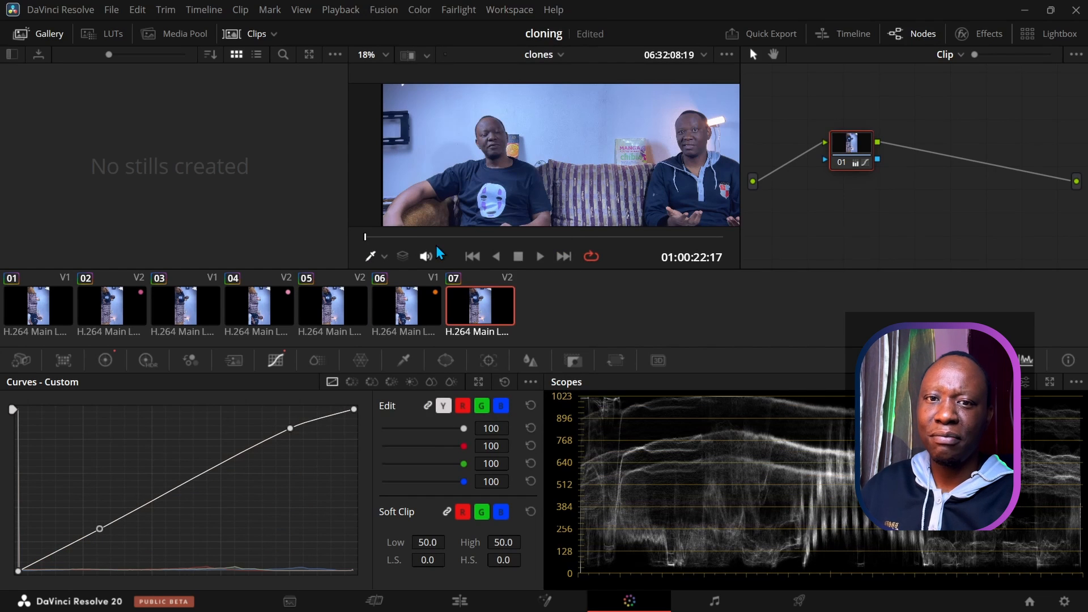
click(468, 600)
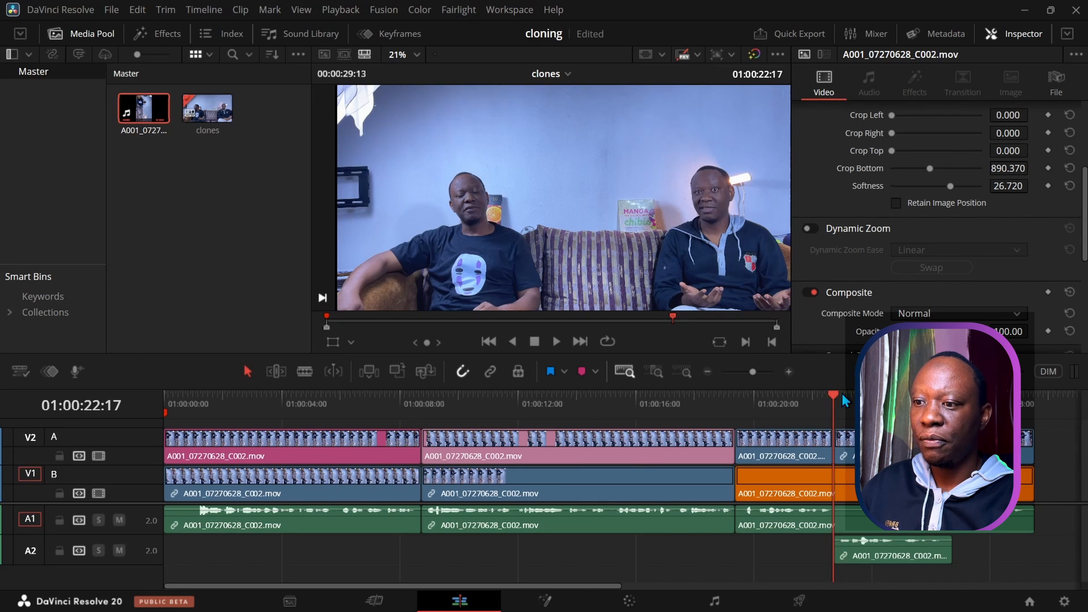
Step: Scrub the playhead back to about 01:00:18 on the Edit timeline, then switch to the Deliver page
drag(834, 395, 495, 424)
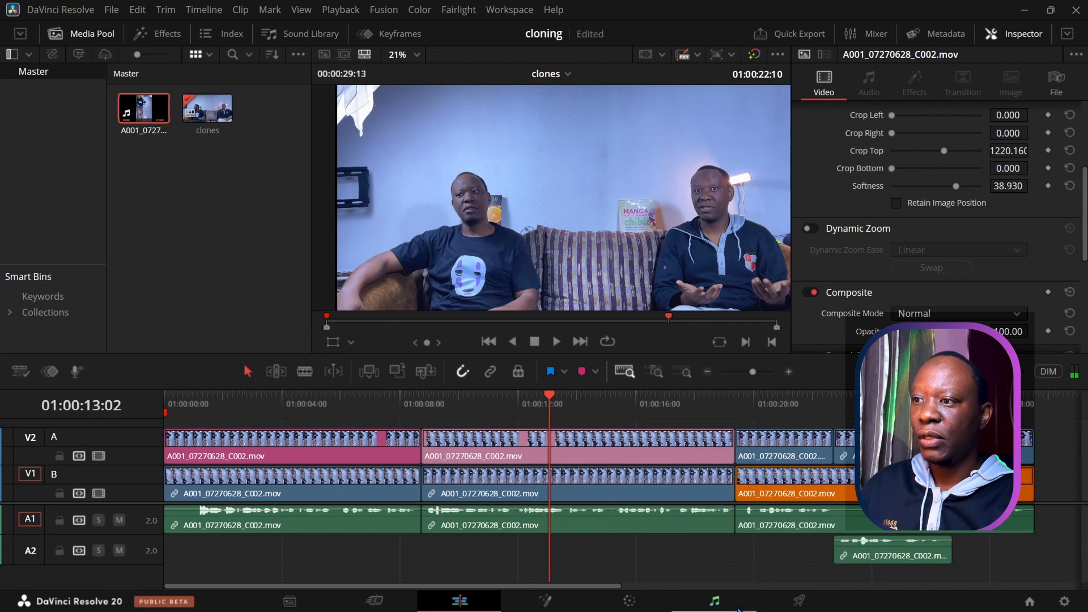
click(797, 601)
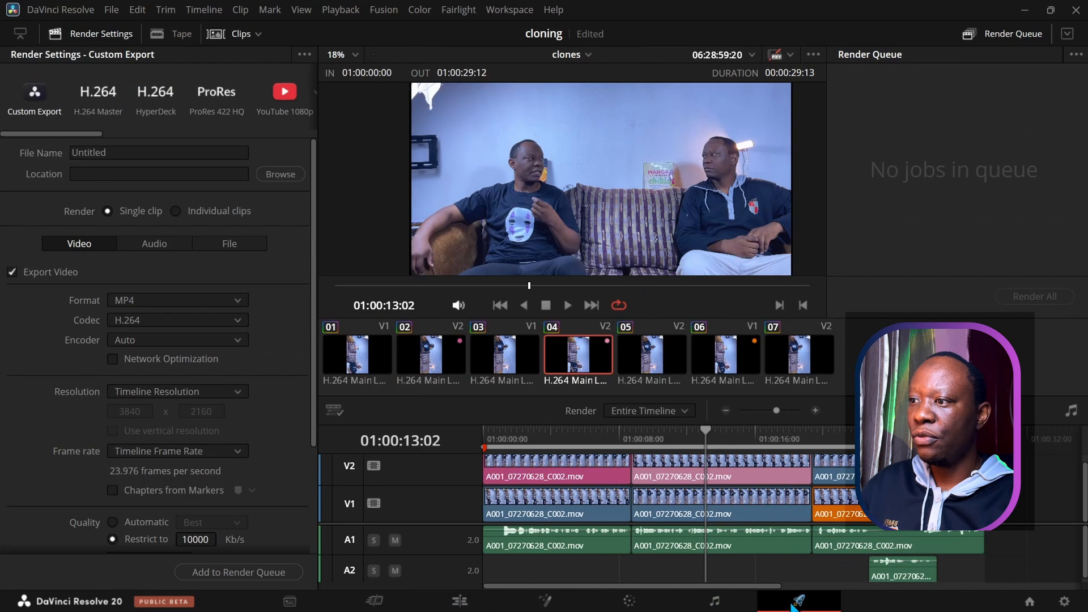
Step: Apply the YouTube 1080p preset, rename the output file to 'clones', and add it to the render queue
click(276, 111)
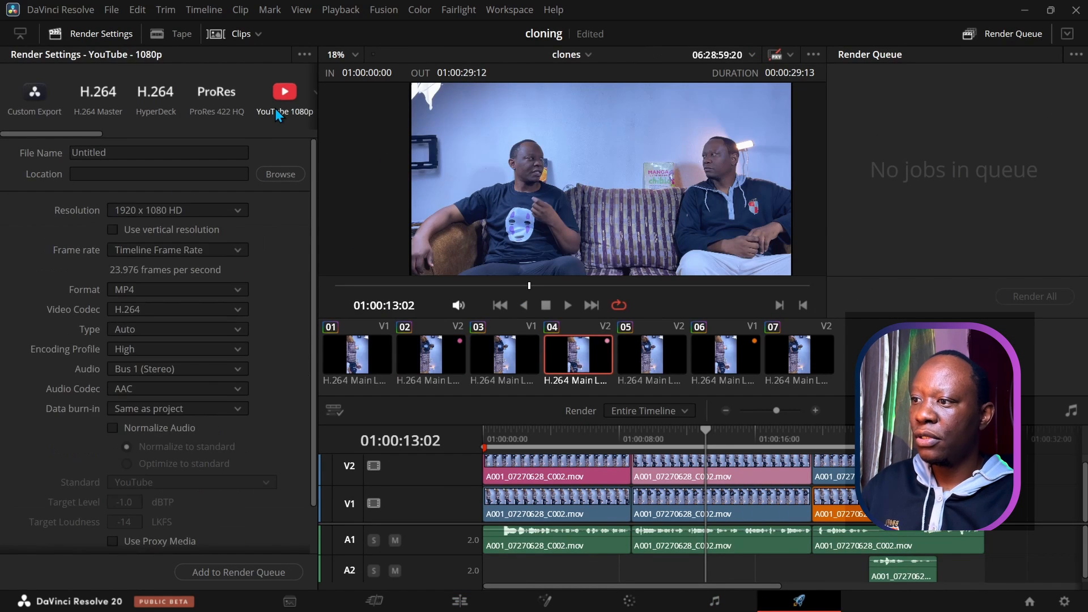
double_click(125, 152)
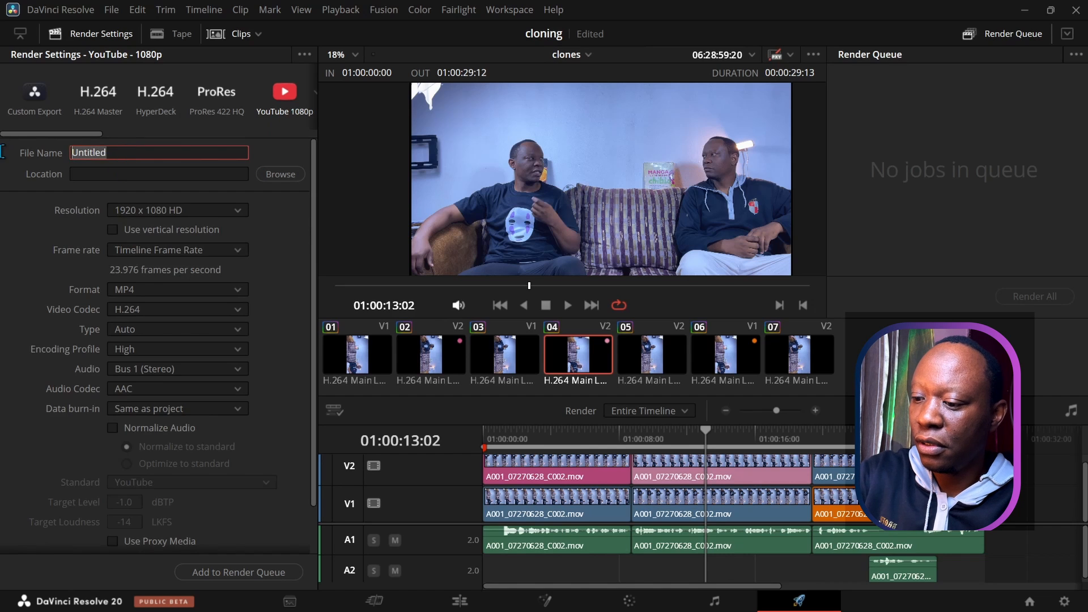
text(clones)
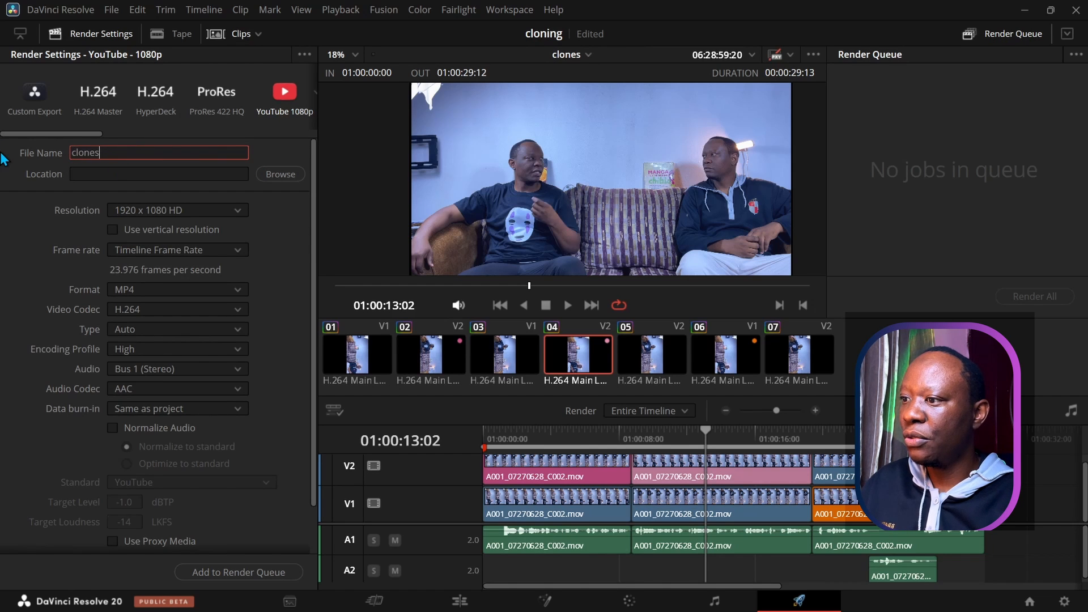
click(37, 230)
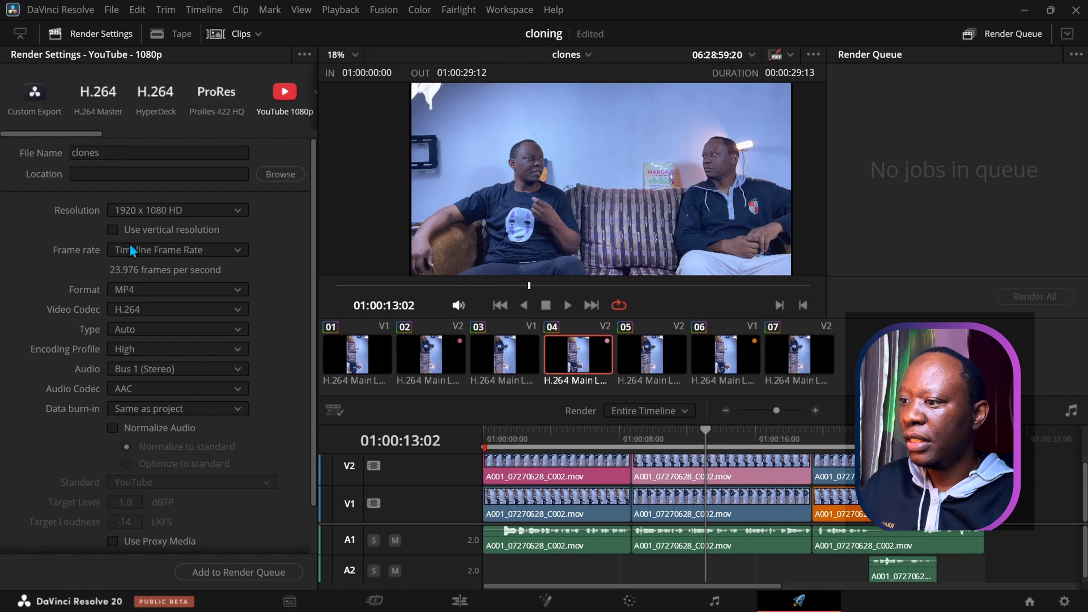
scroll(67, 294, down, 3)
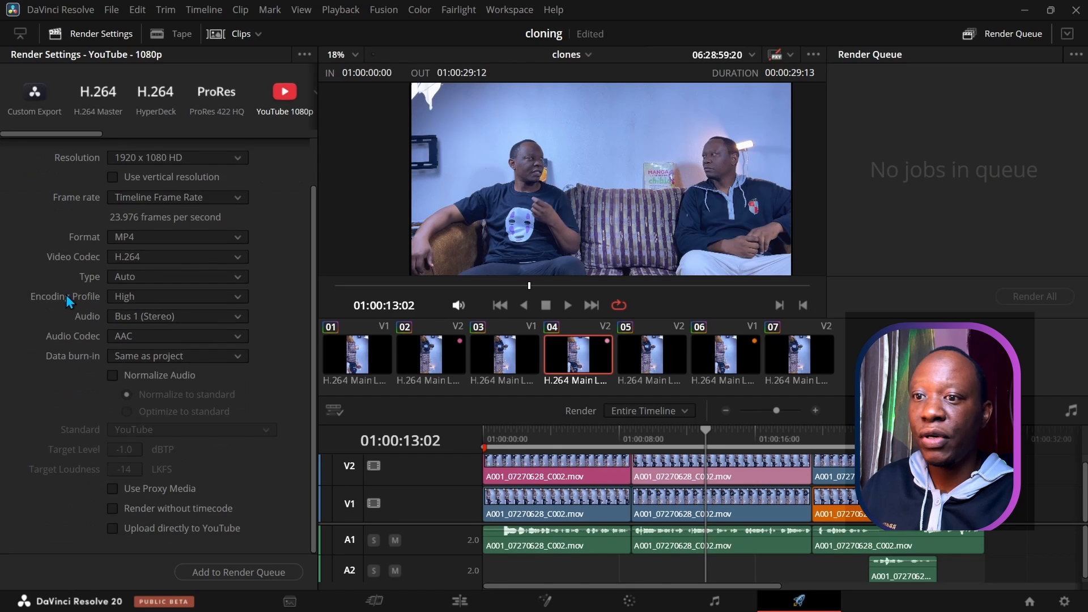
click(207, 573)
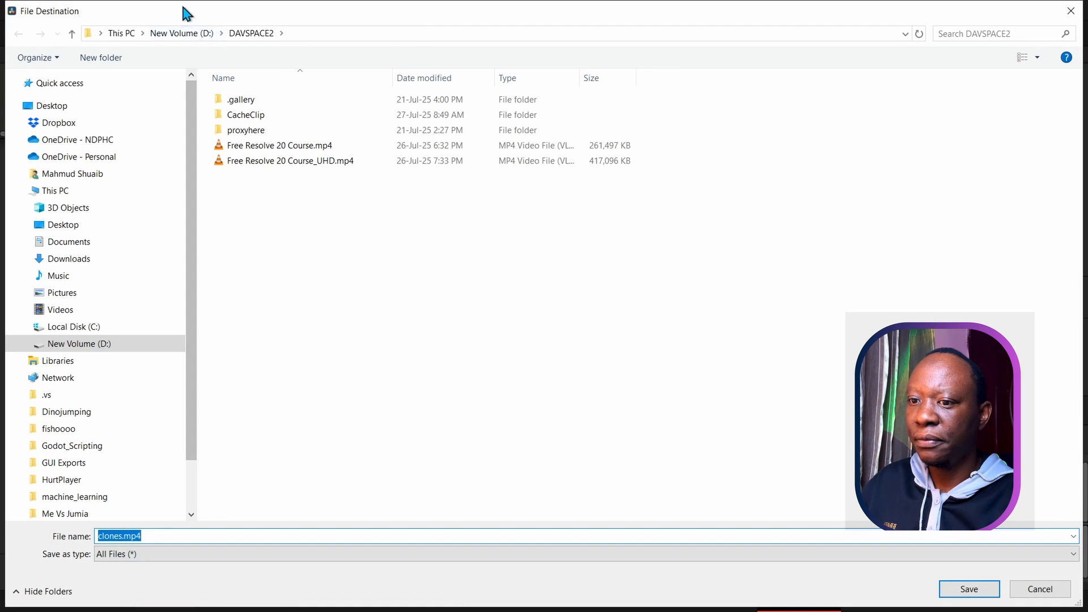
Step: Save clones.mp4 into D:\BLACKMAGIC CAMERA CLIPS\Cloning as the render destination
click(179, 33)
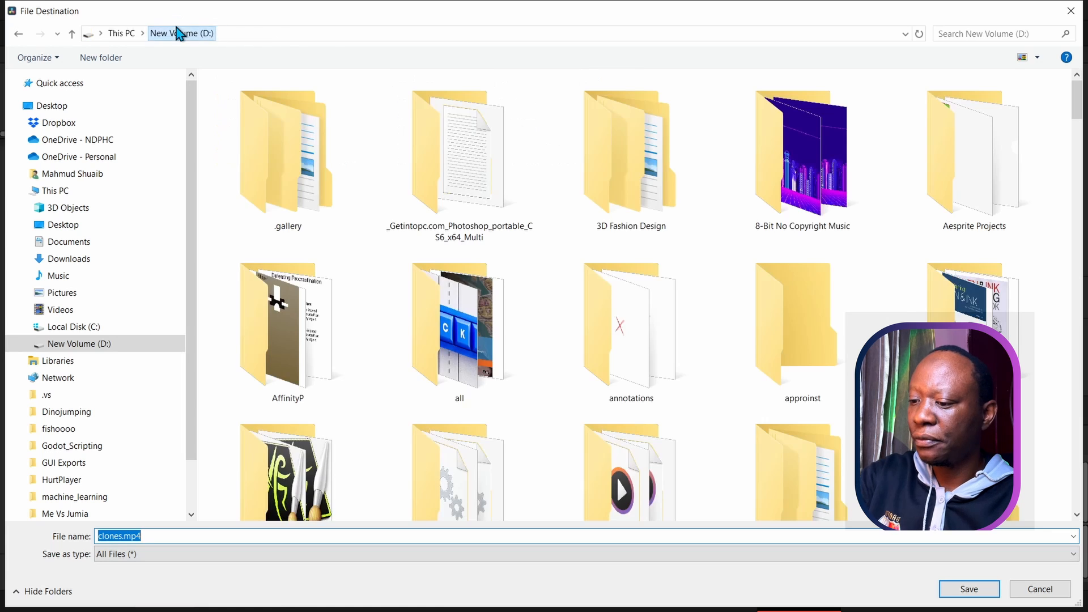
click(635, 346)
text(bl)
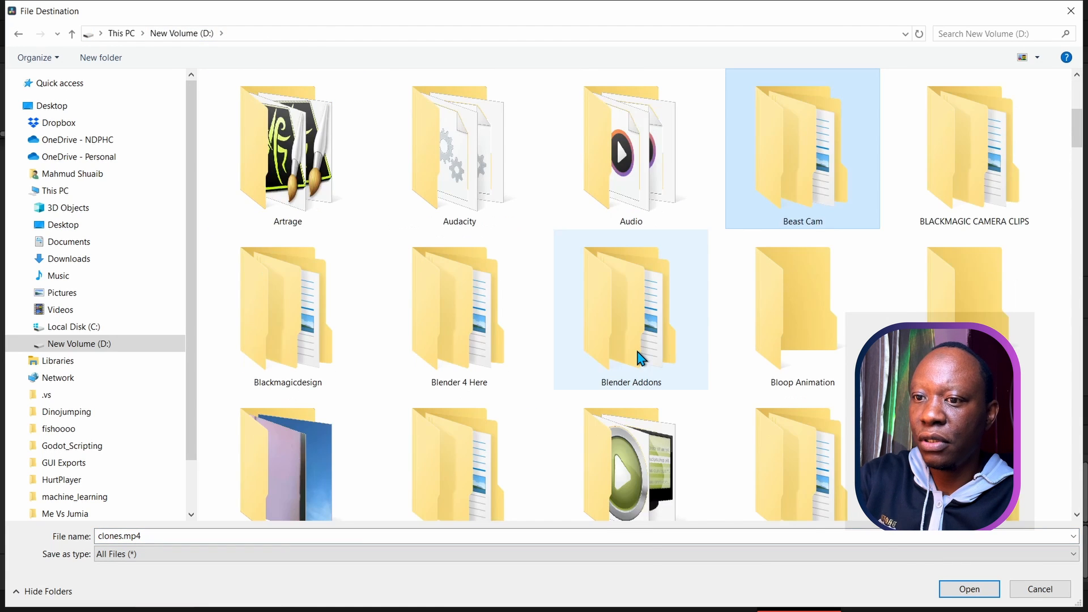
key(Right)
key(Right)
key(Right)
key(Right)
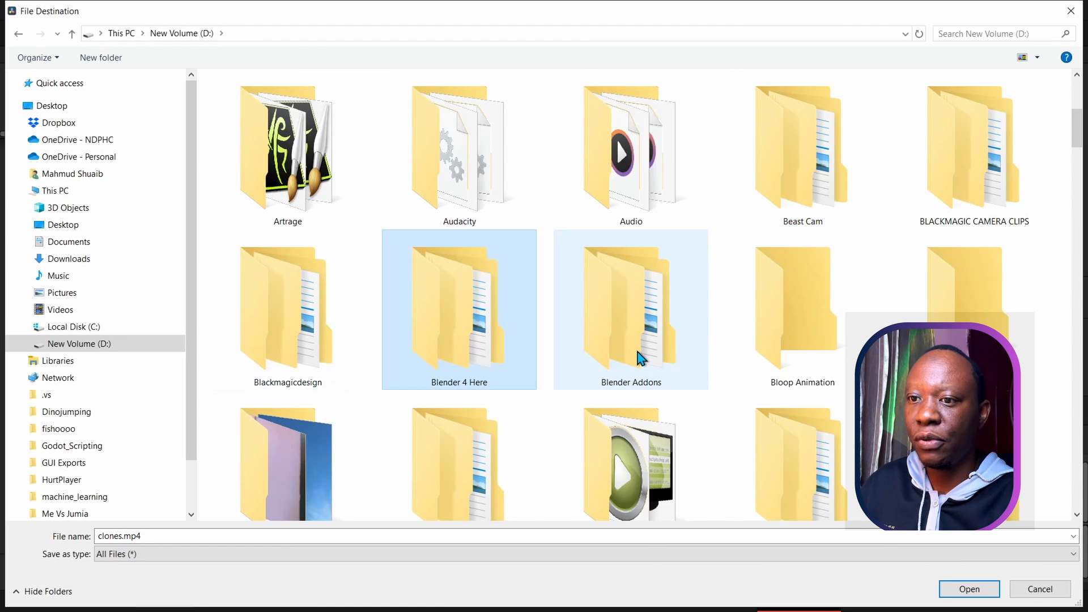
double_click(939, 174)
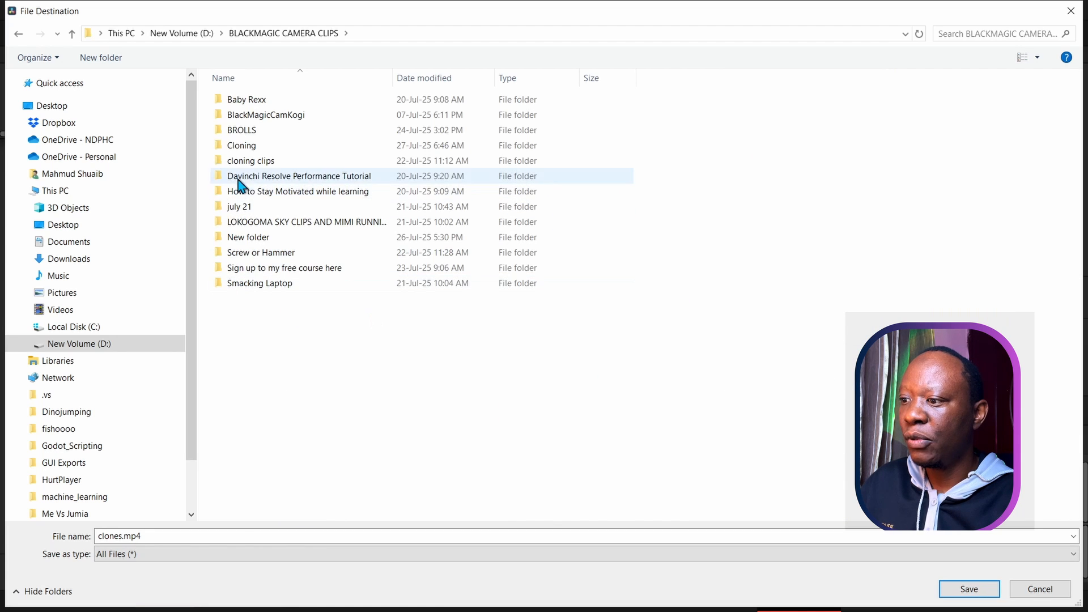
click(245, 147)
double_click(245, 147)
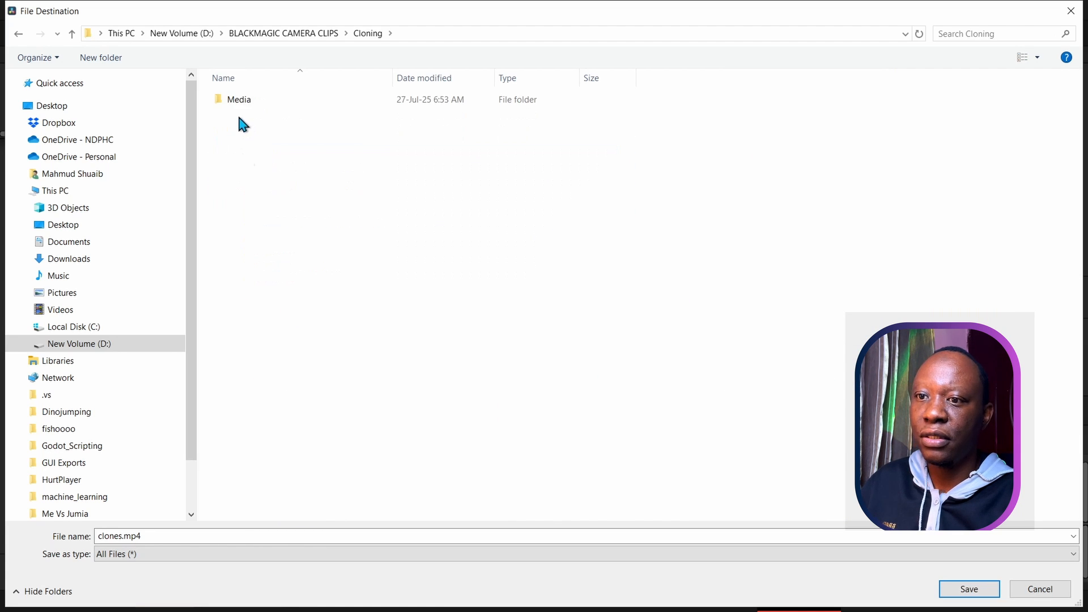
click(967, 589)
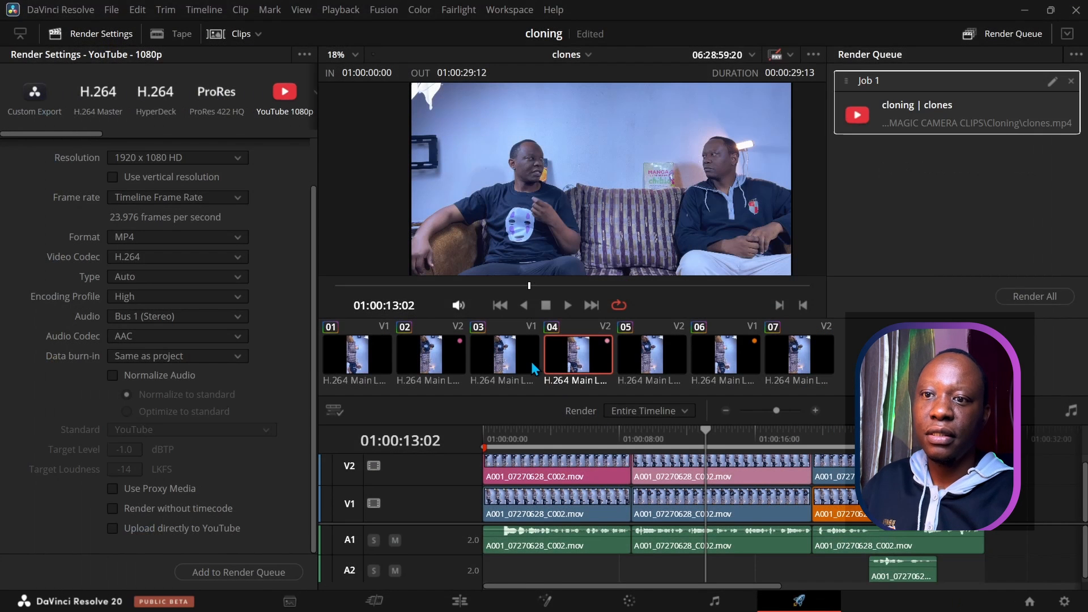
Step: Render all queued jobs to start exporting clones.mp4
click(1022, 297)
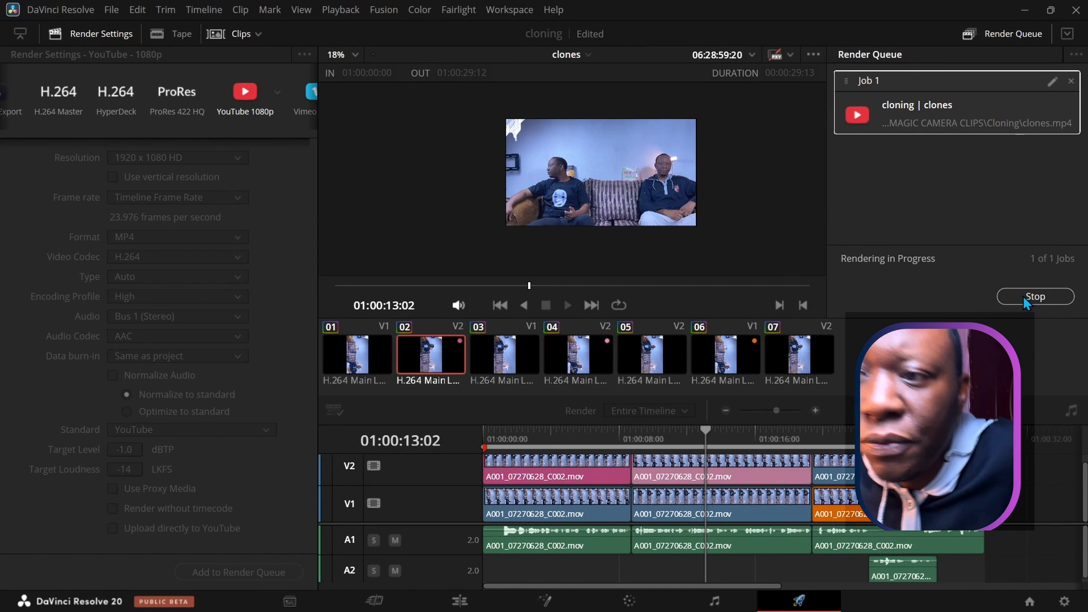